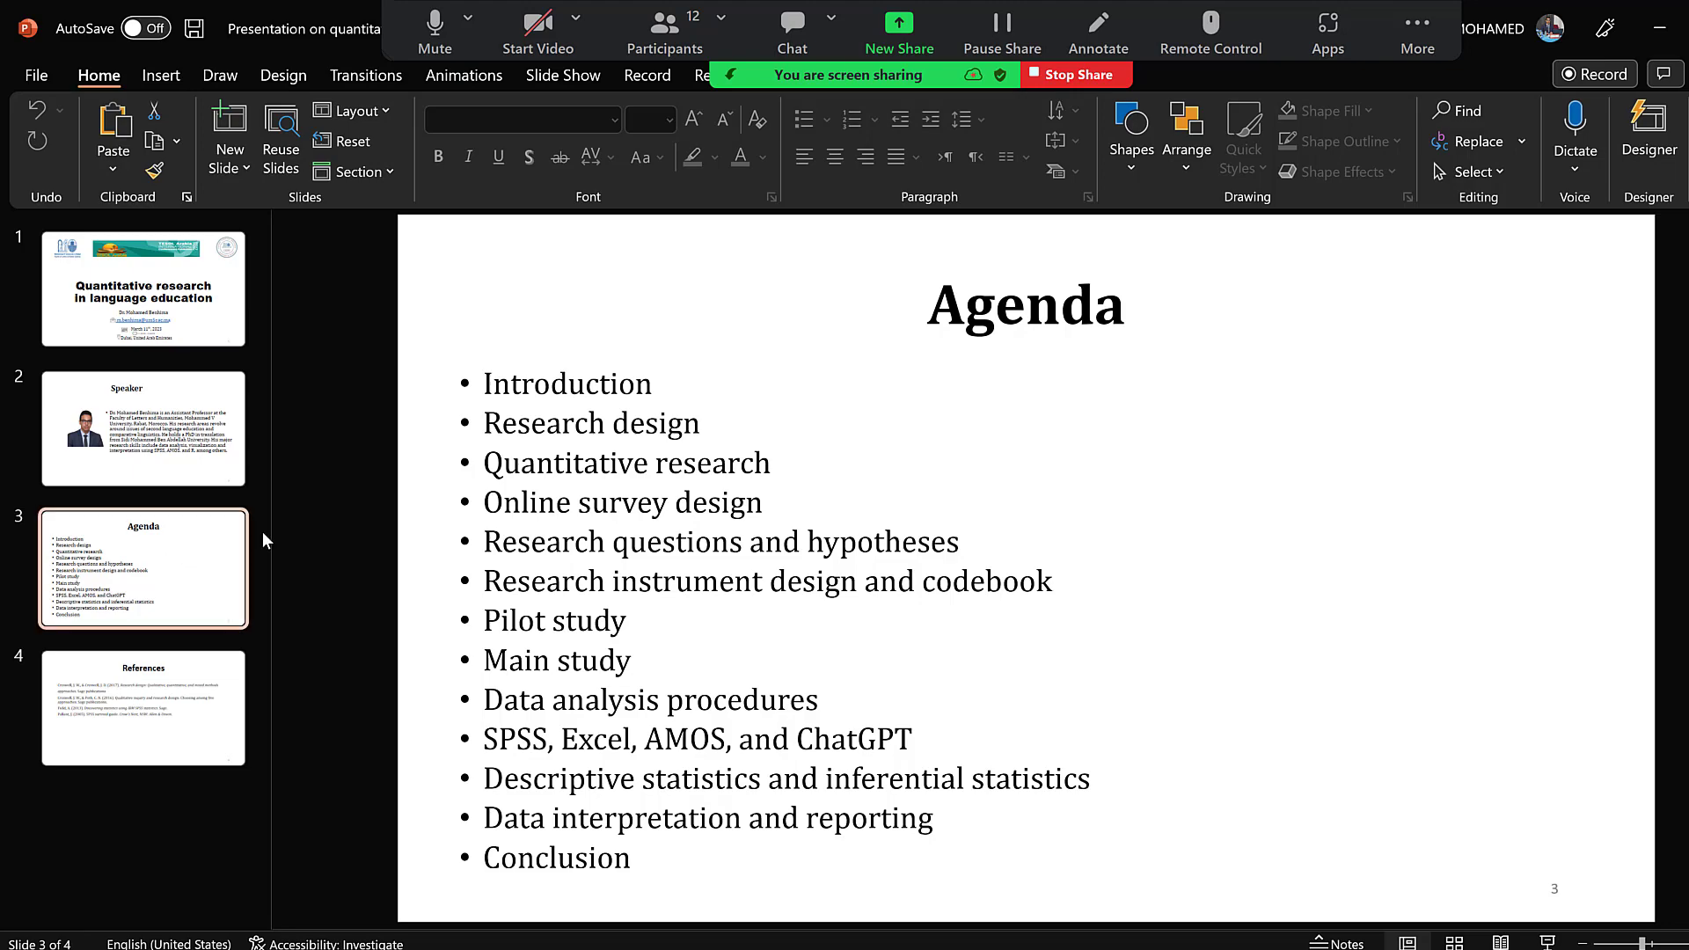
Present the Agenda slide as a full-screen slide show and switch to the Questionnaire form in Google Forms.
left_click(1548, 941)
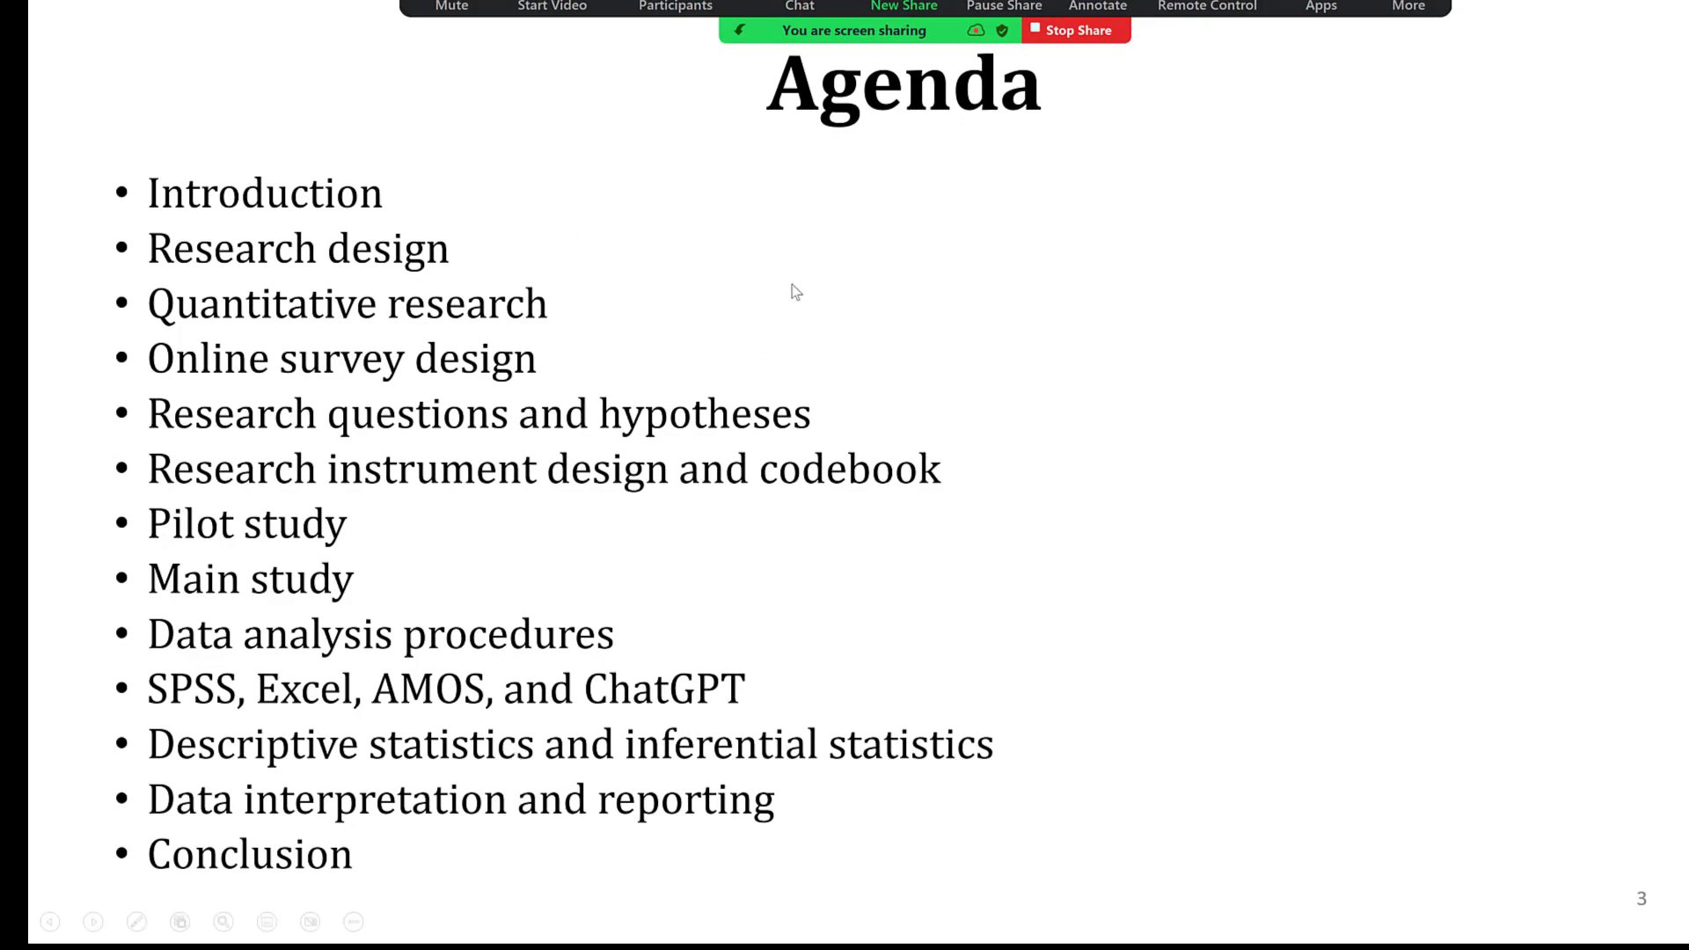
key("Right")
key("Left")
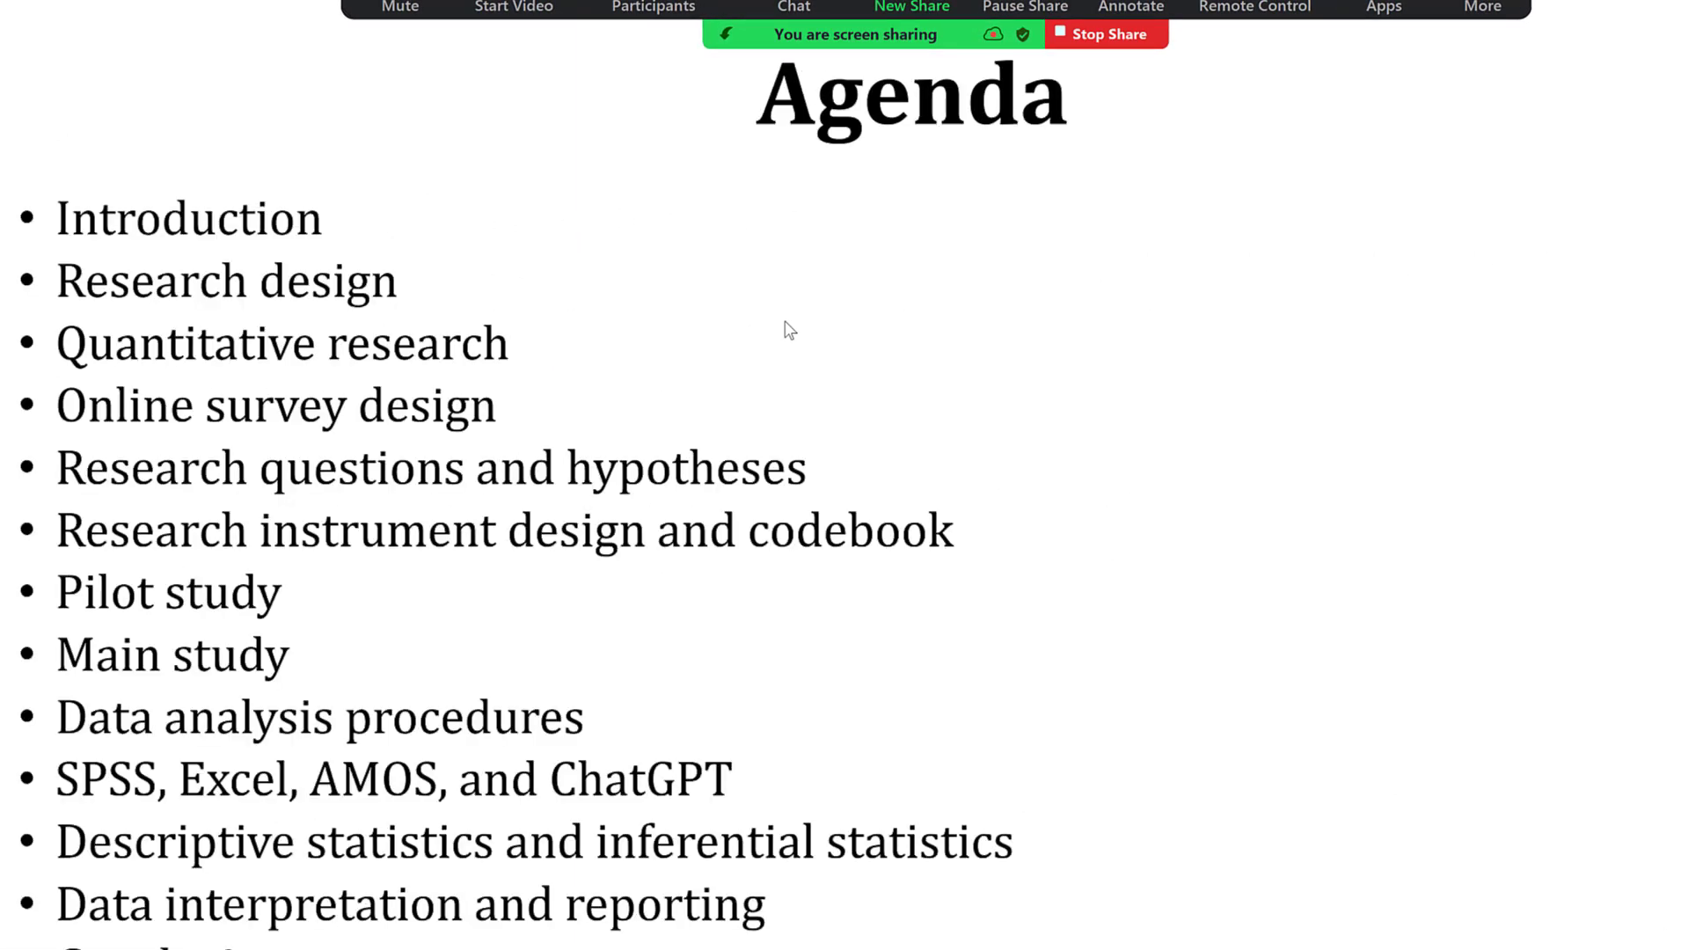
key("Escape")
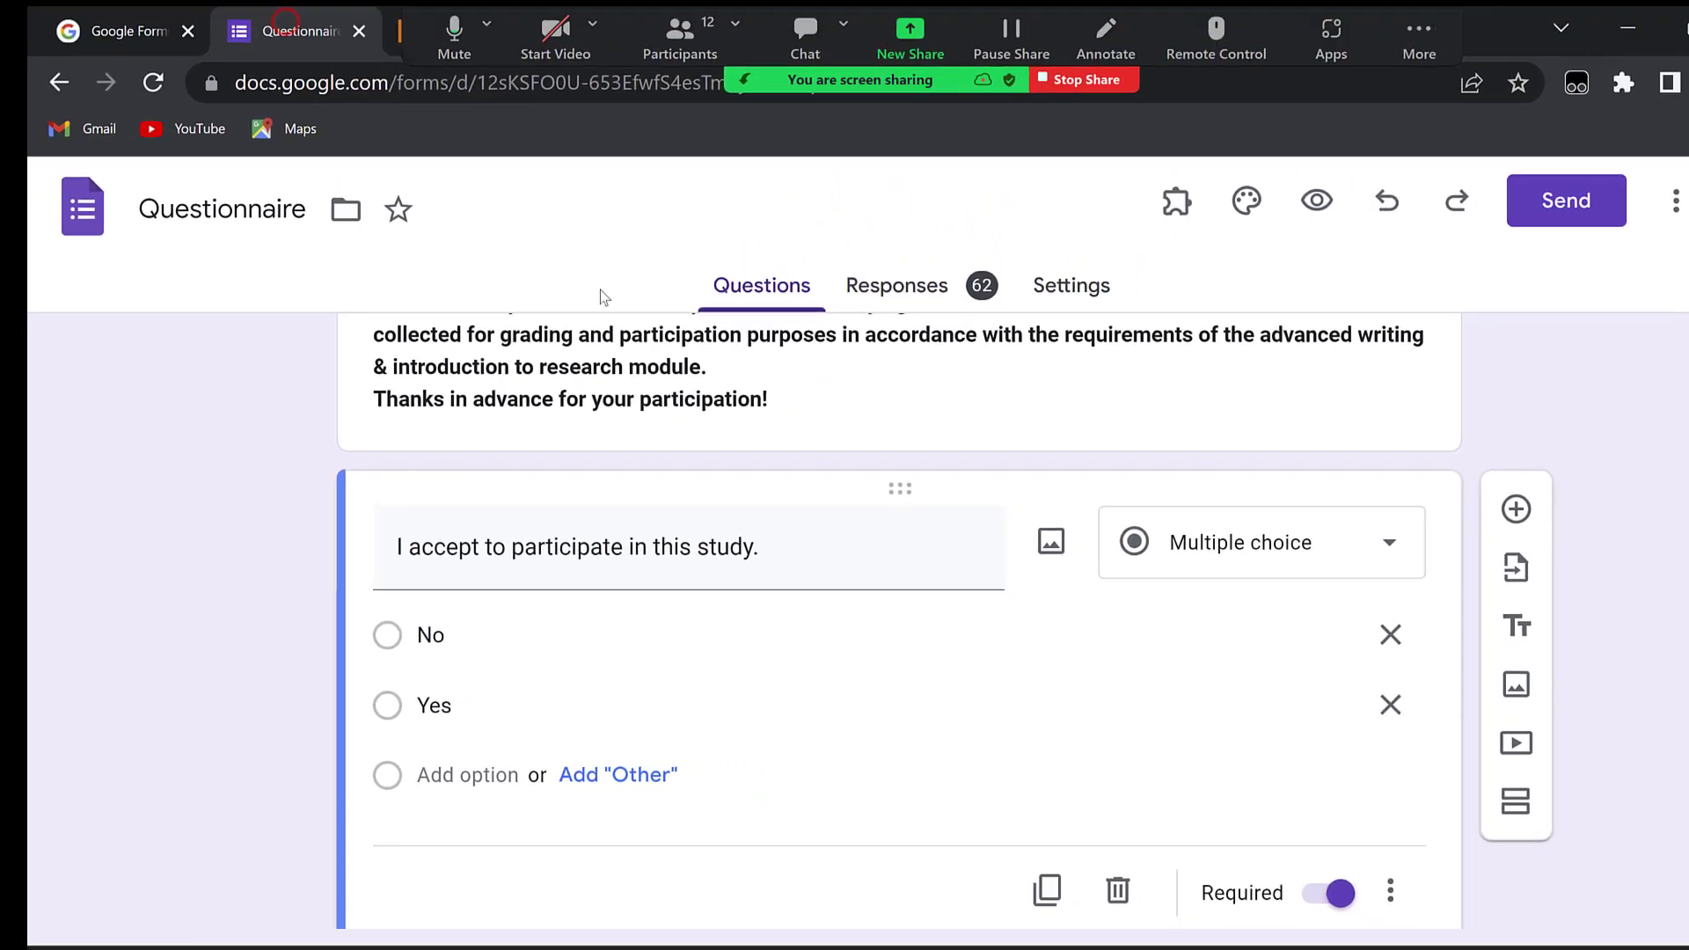
Look through the questionnaire's background statement, consent question and demographic questions, from full name to marital status.
scroll(932, 477, "up", 2)
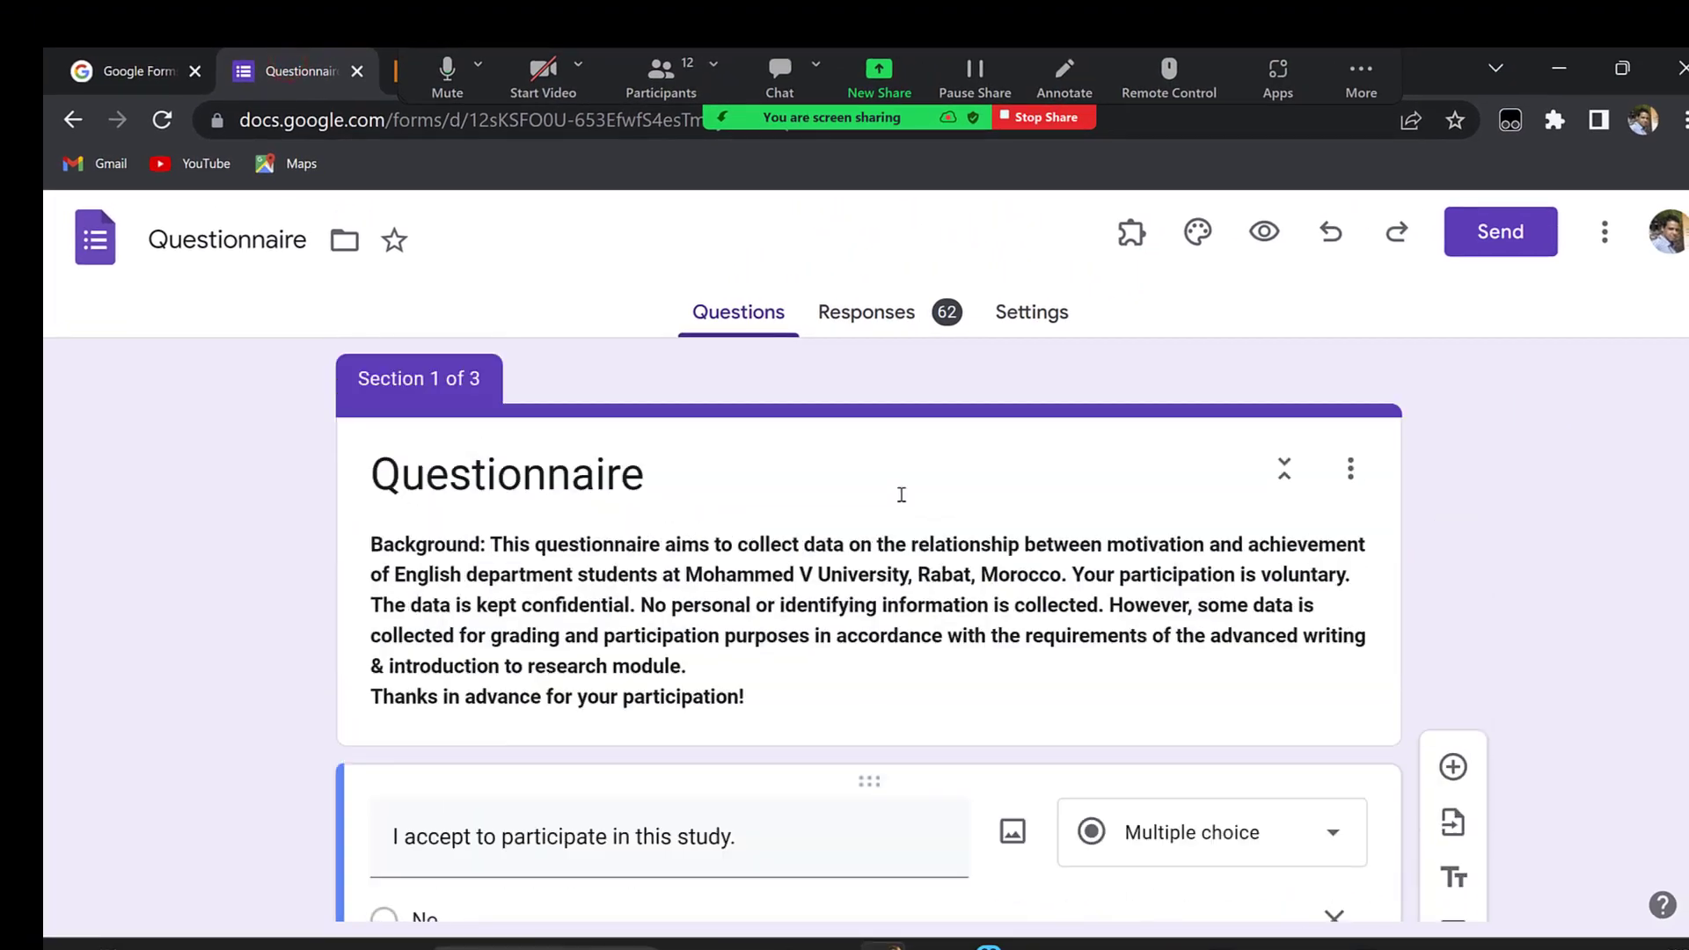
scroll(361, 482, "down", 2)
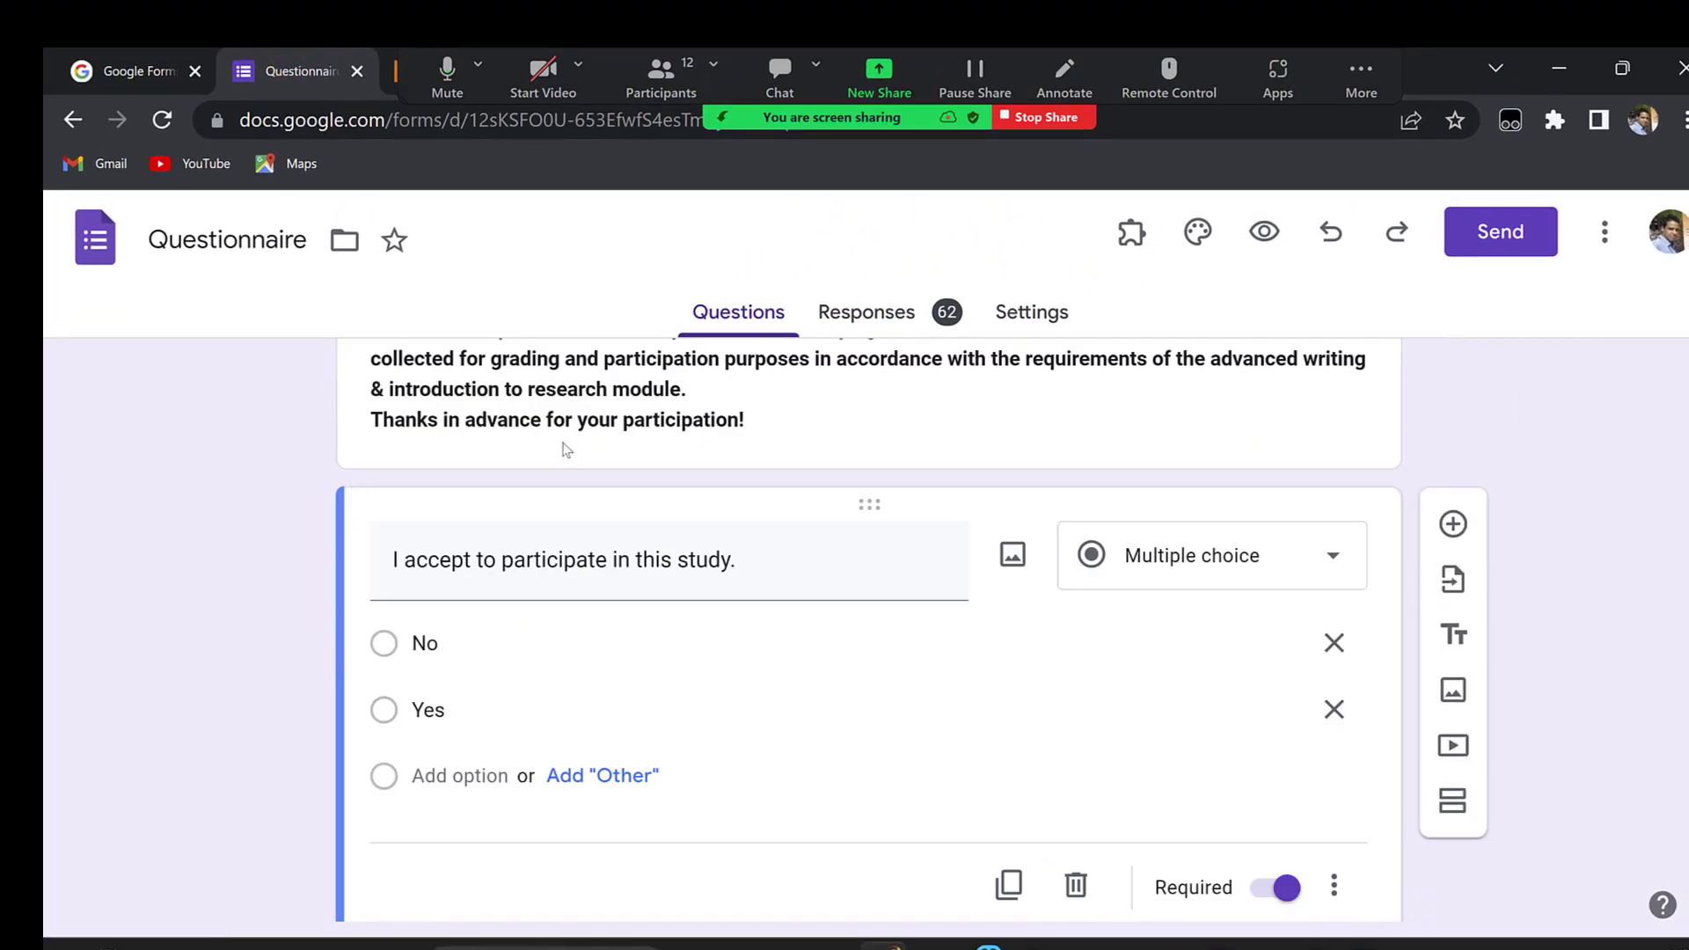
scroll(566, 450, "up", 3)
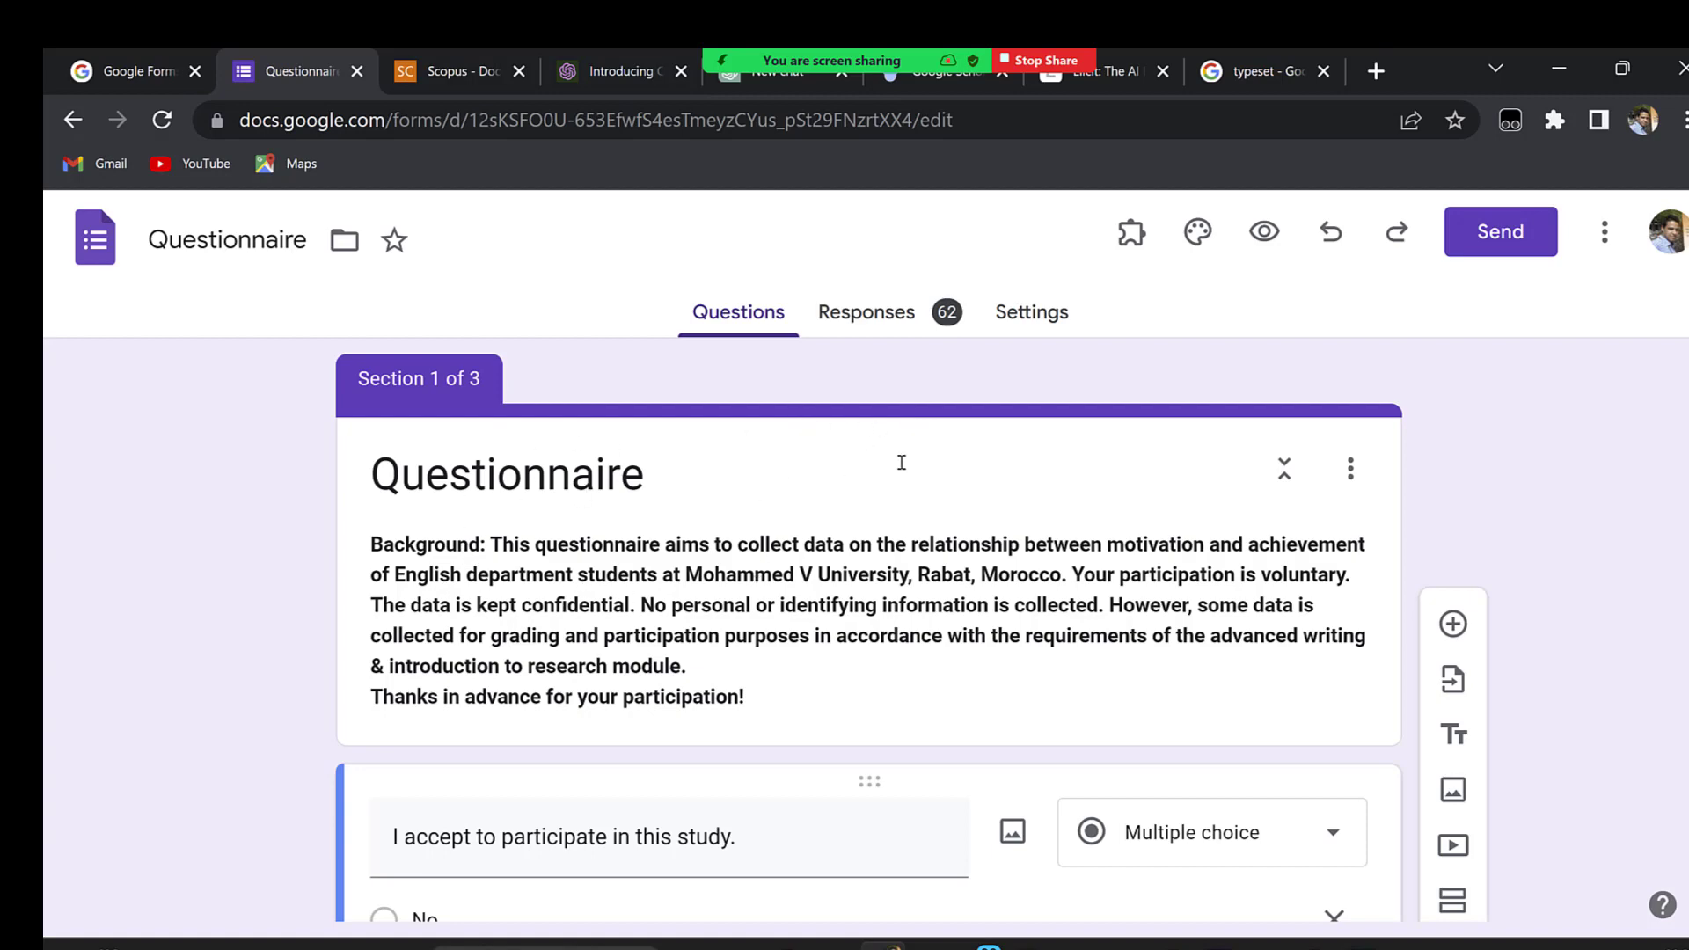
scroll(720, 497, "down", 2)
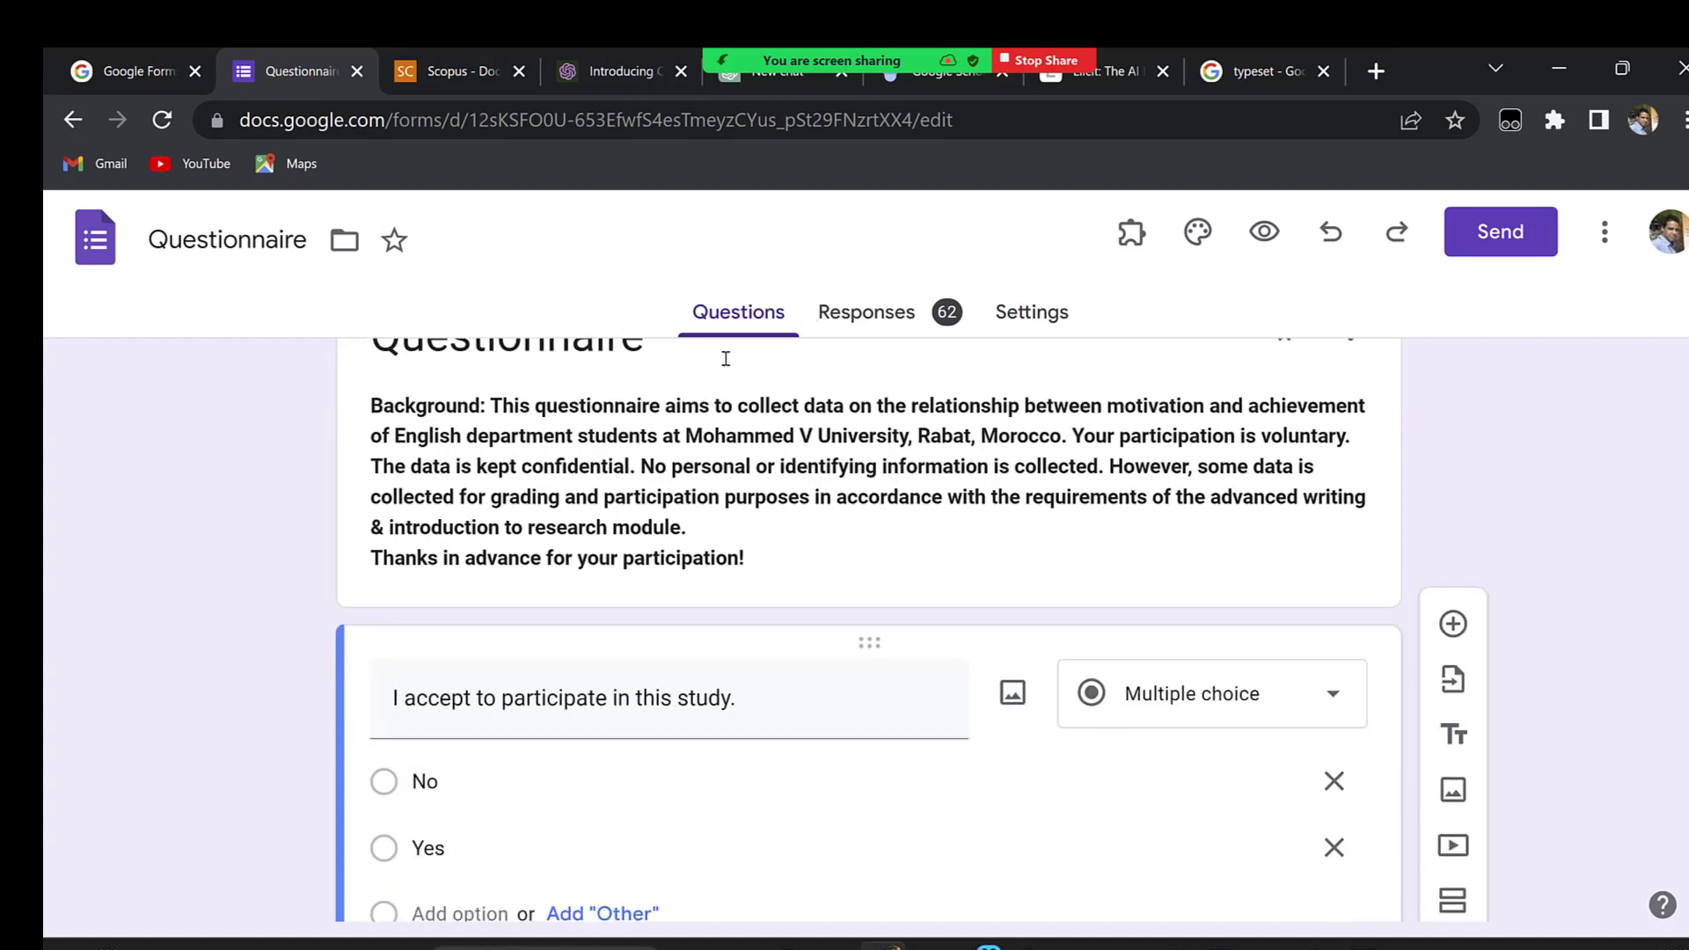
scroll(649, 490, "down", 4)
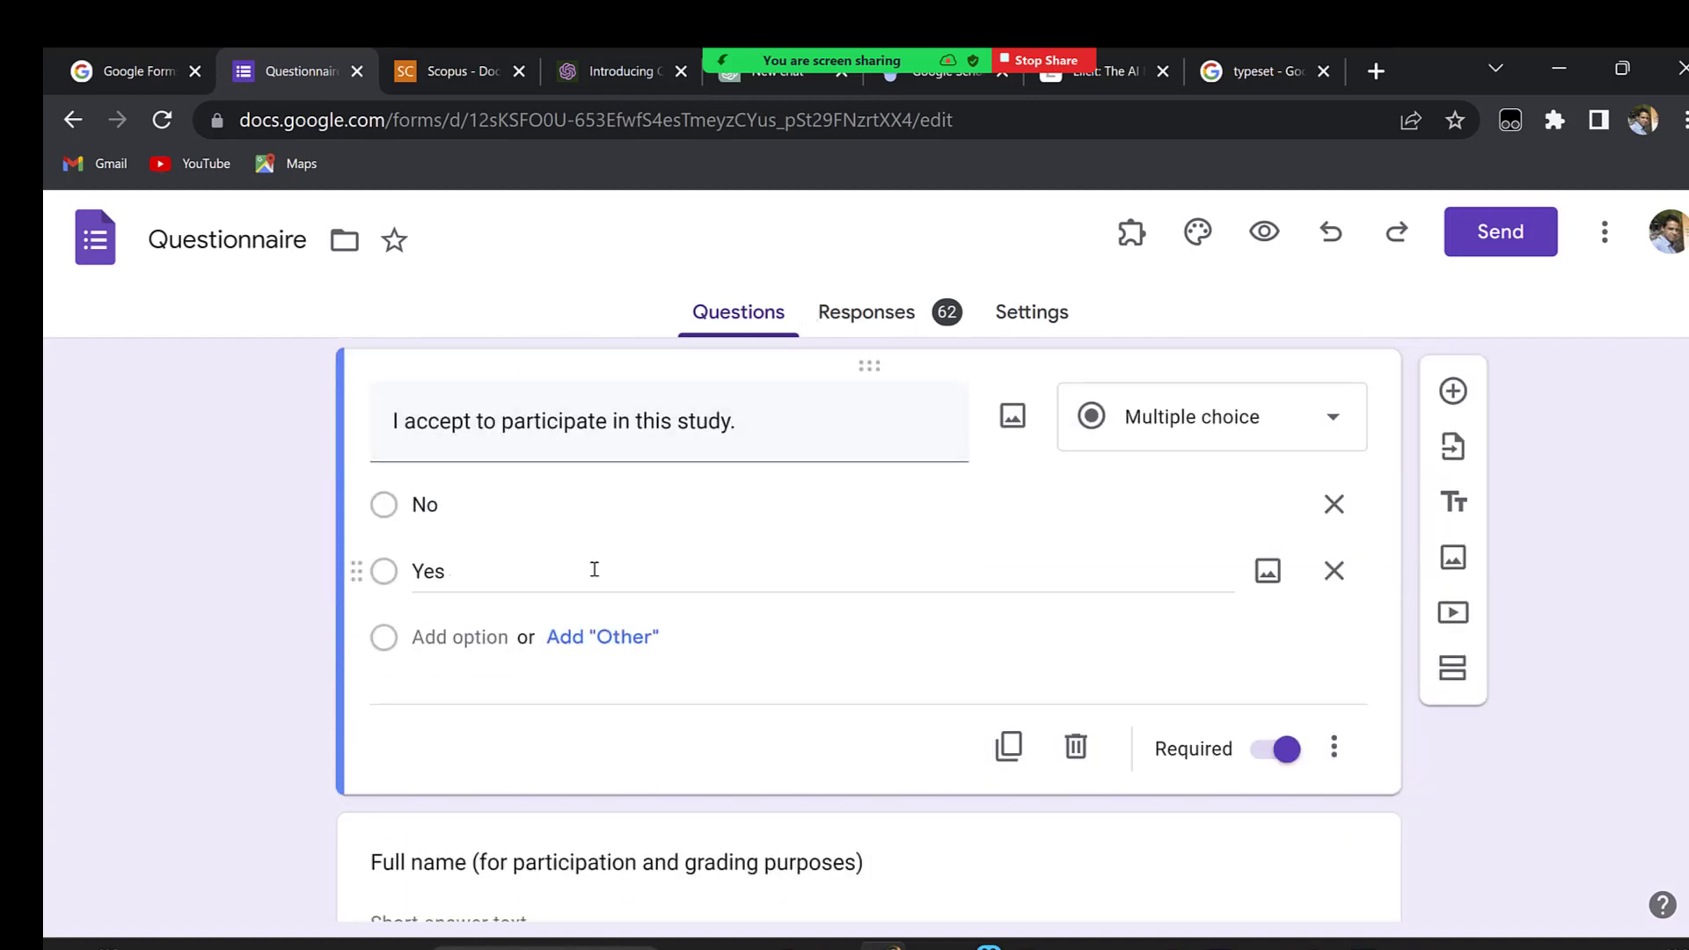
scroll(592, 566, "down", 2)
scroll(621, 560, "down", 6)
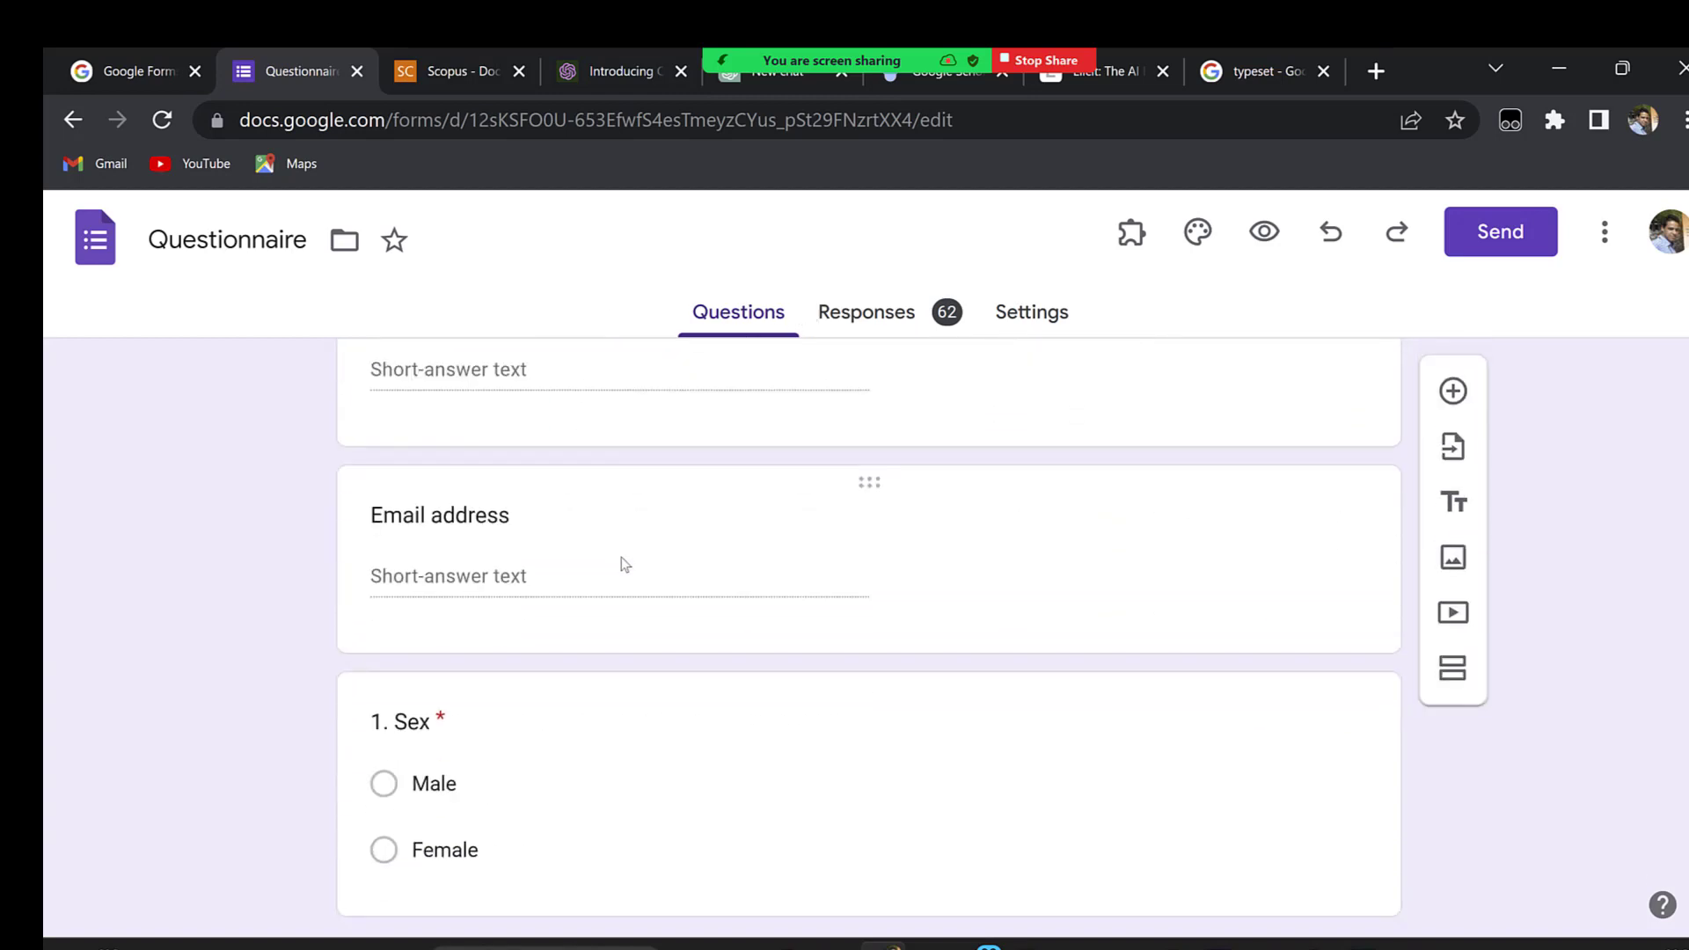
scroll(621, 556, "down", 2)
scroll(659, 543, "down", 5)
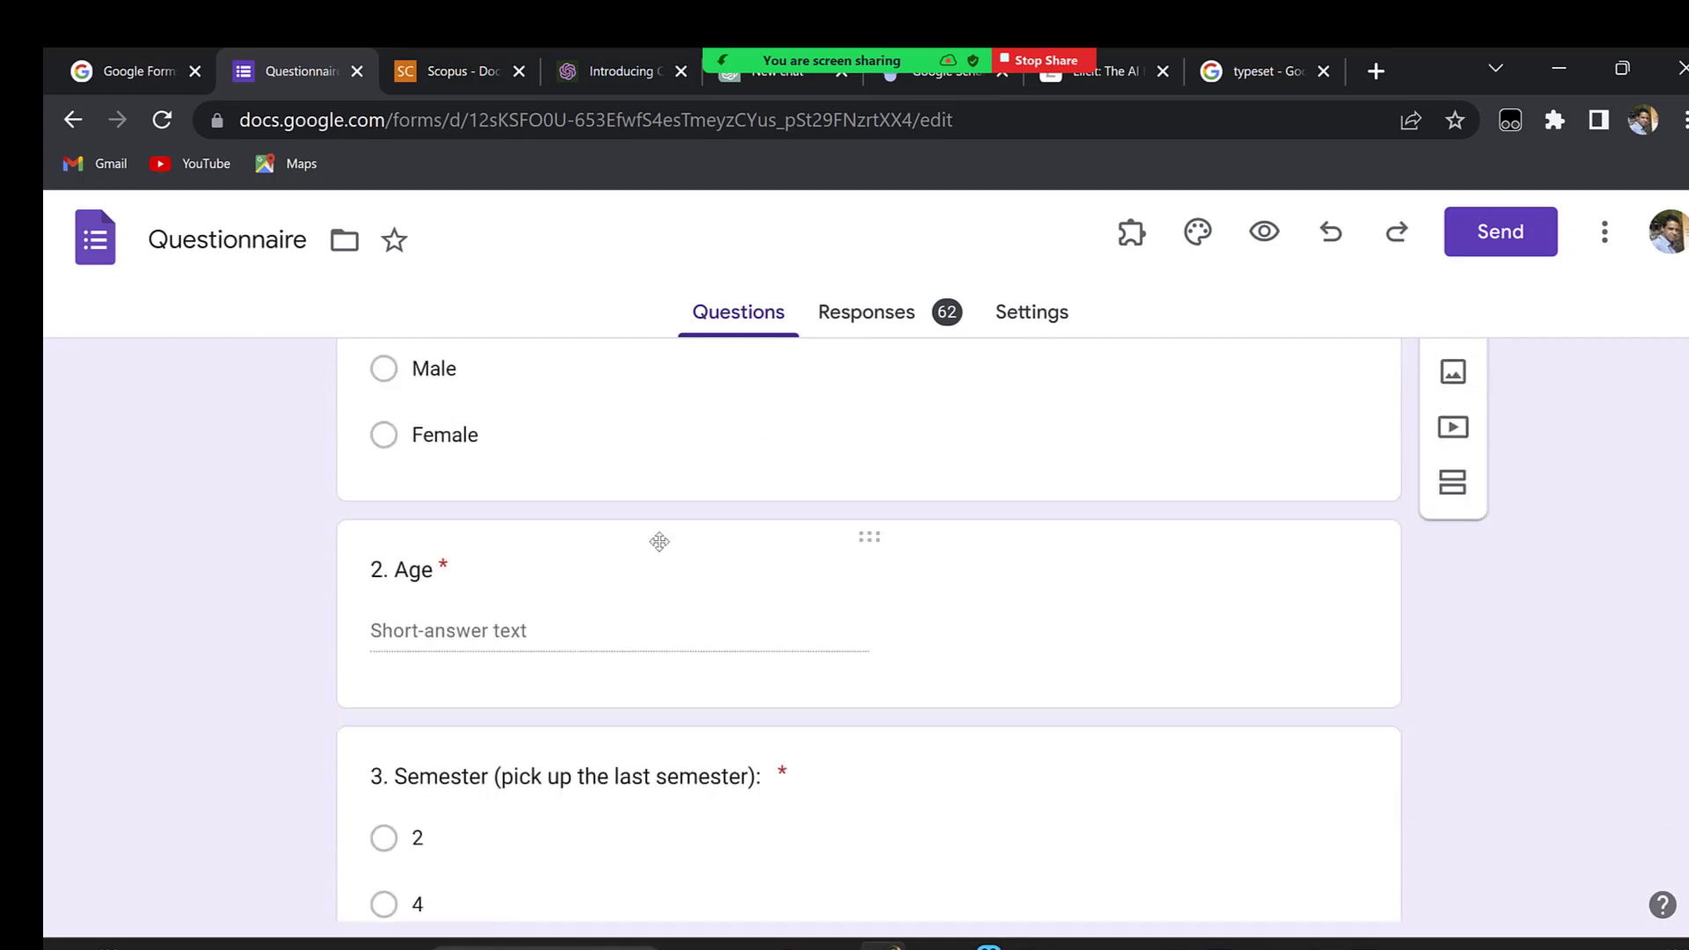
scroll(660, 542, "down", 6)
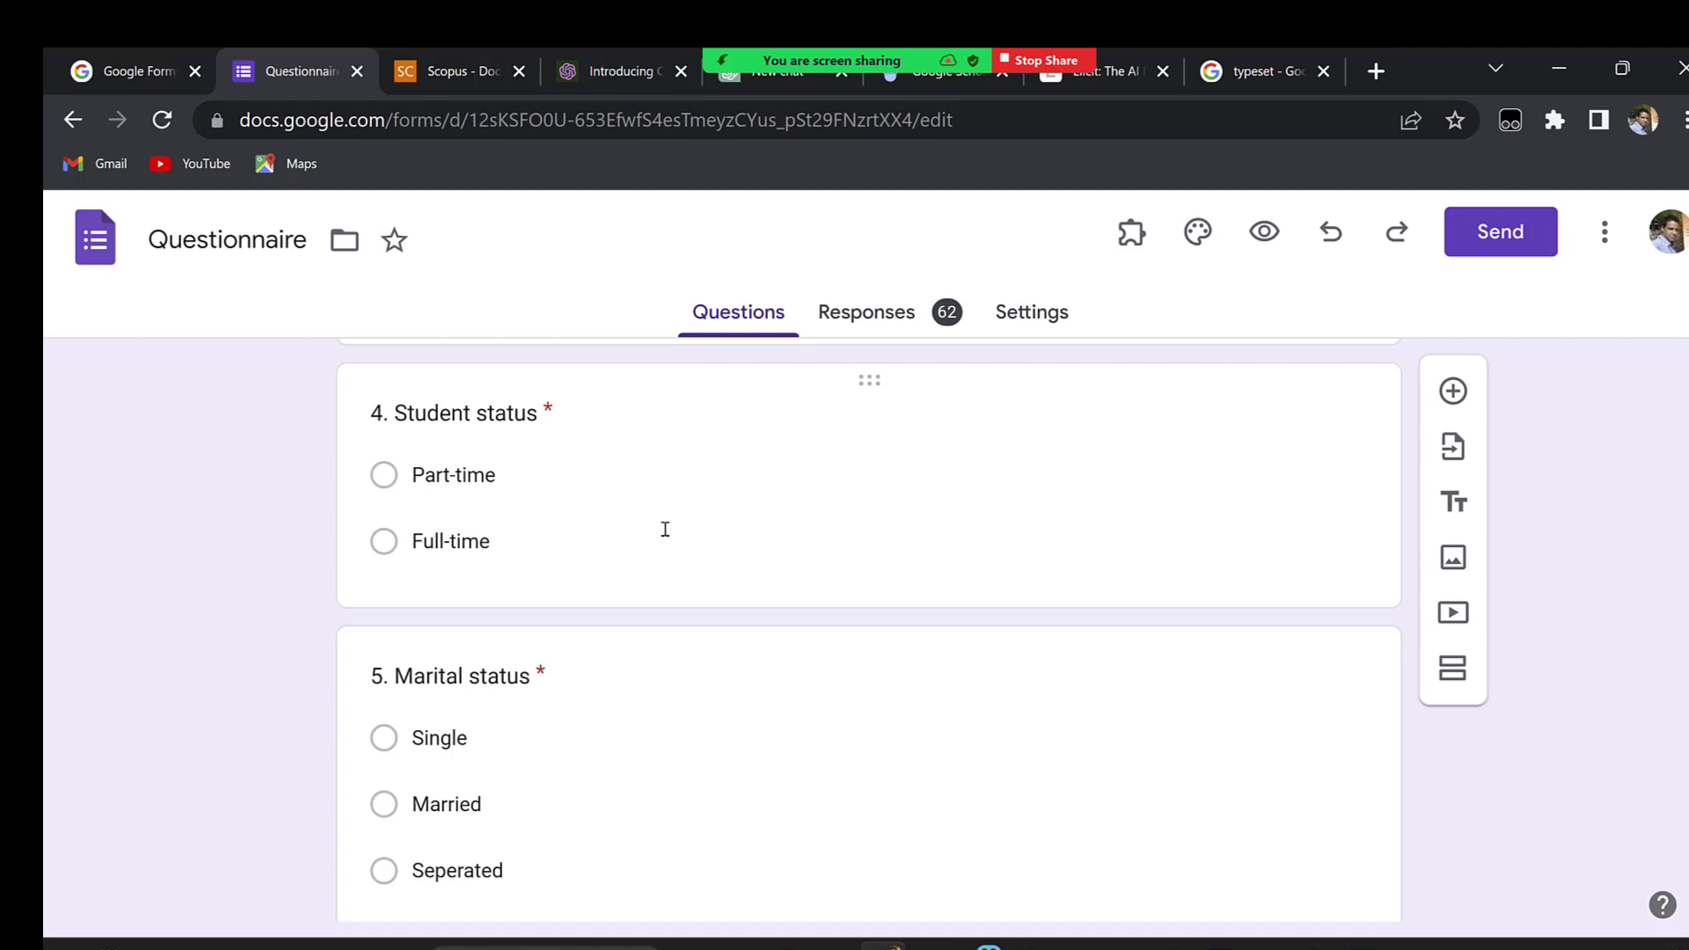
scroll(694, 524, "down", 2)
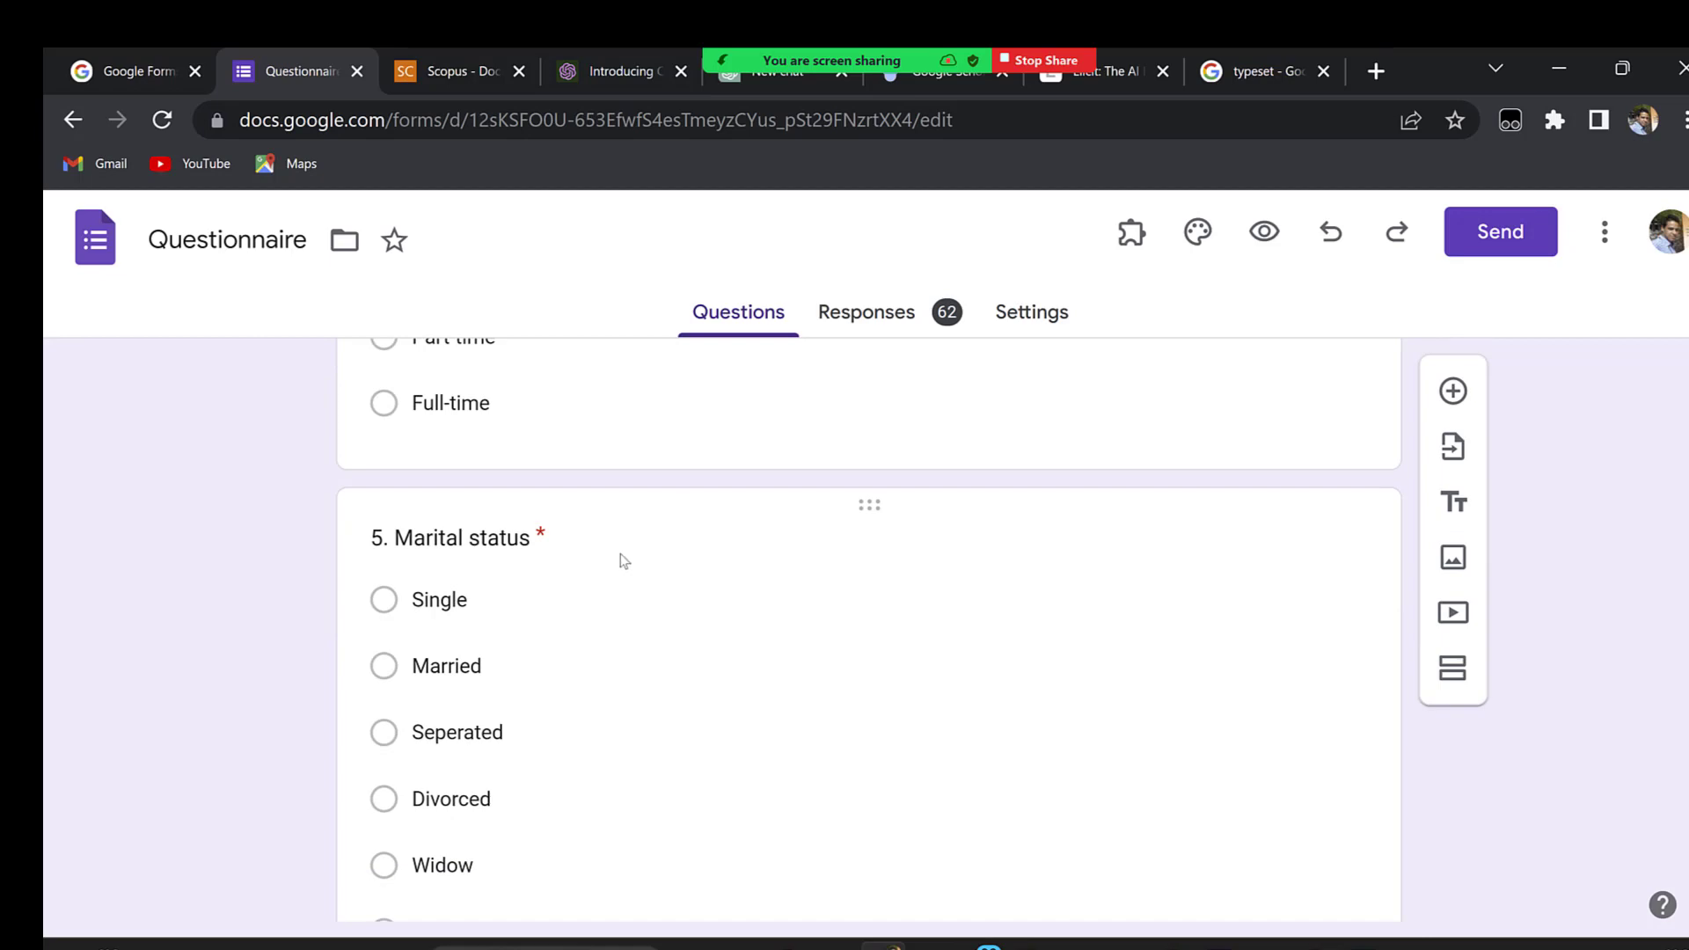
scroll(701, 557, "down", 5)
scroll(701, 558, "down", 6)
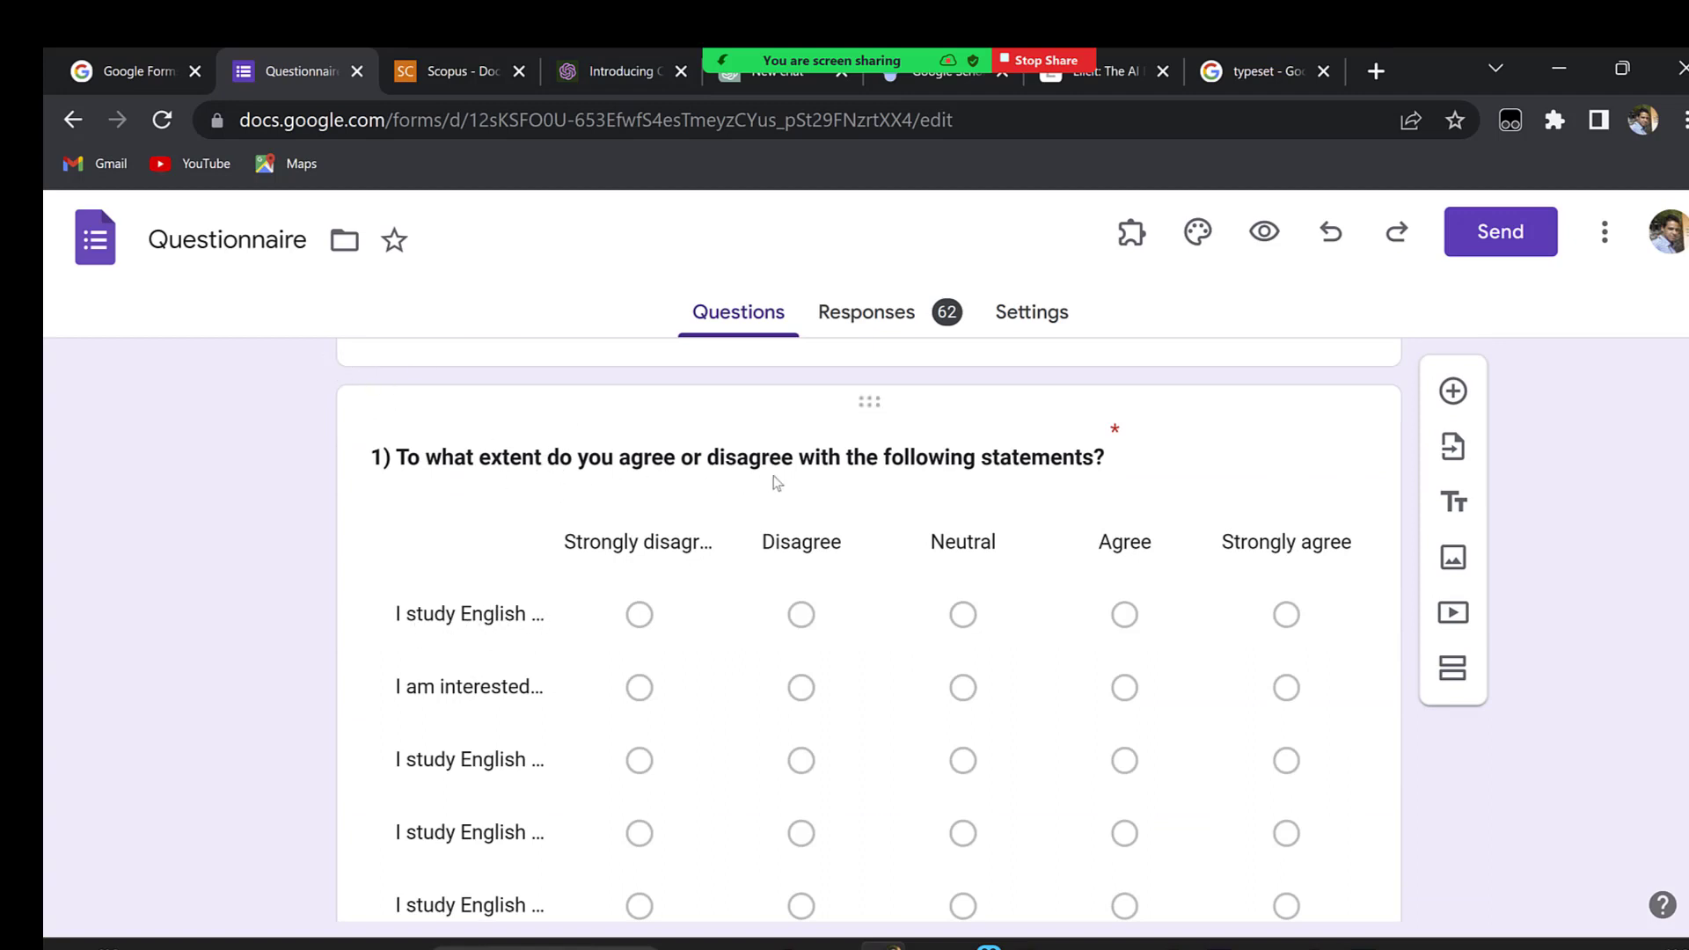
Examine the agree/disagree grids in section 2 and the Achievement section, down to the final remarks question.
scroll(620, 544, "down", 2)
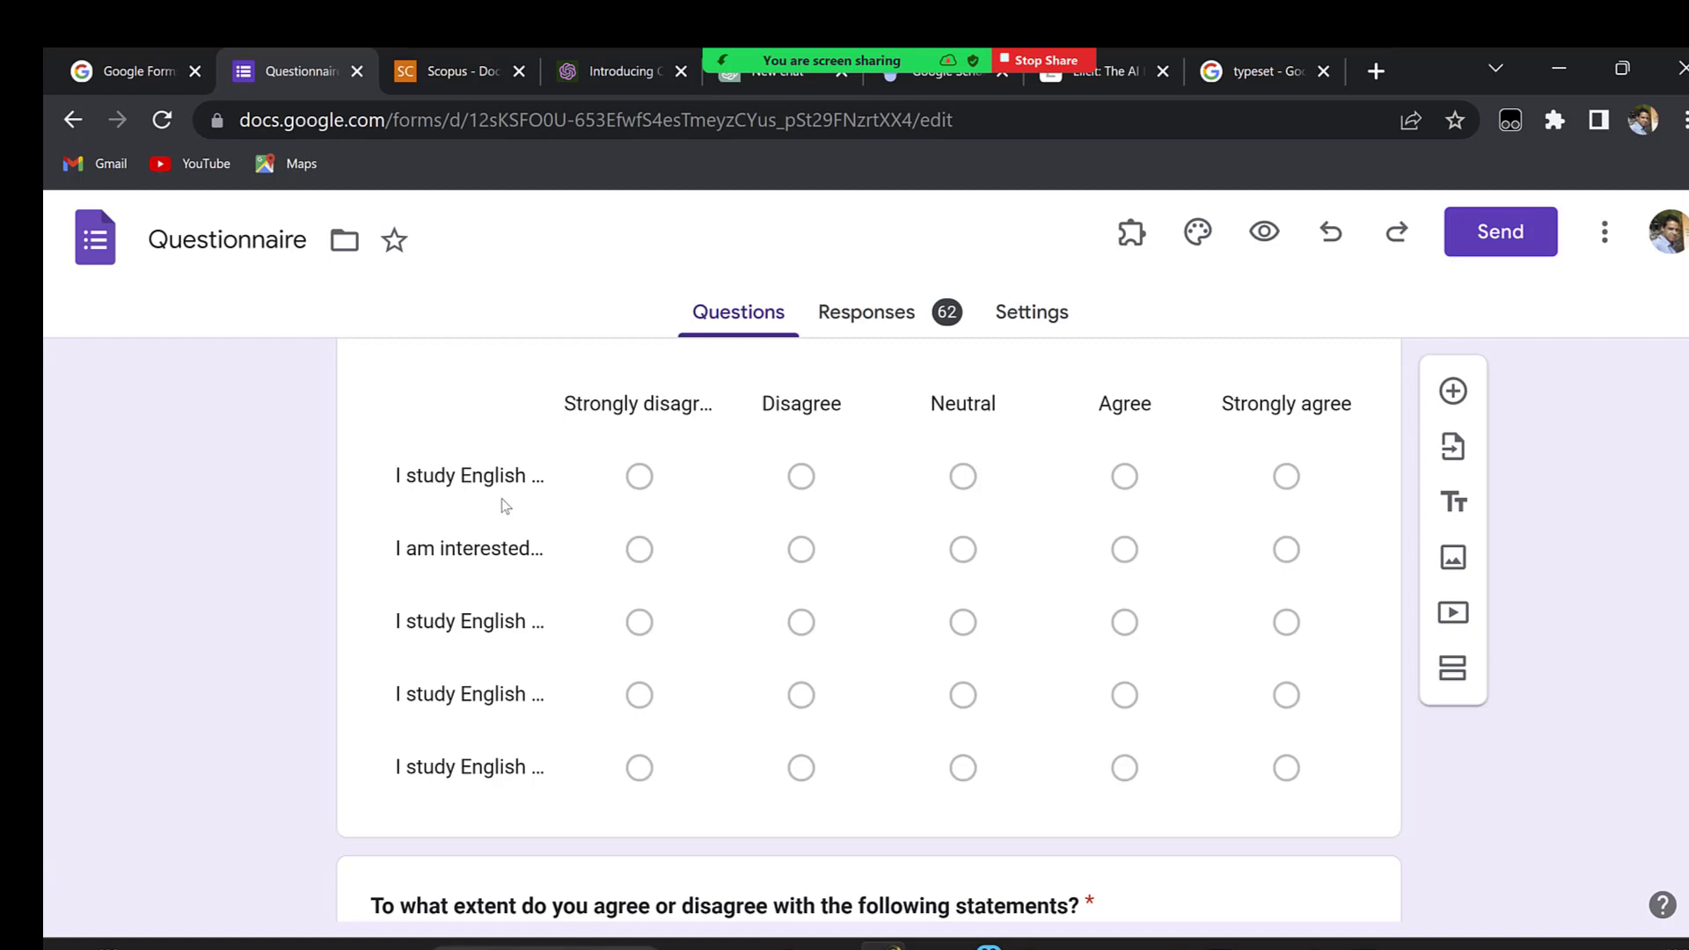
scroll(528, 500, "down", 6)
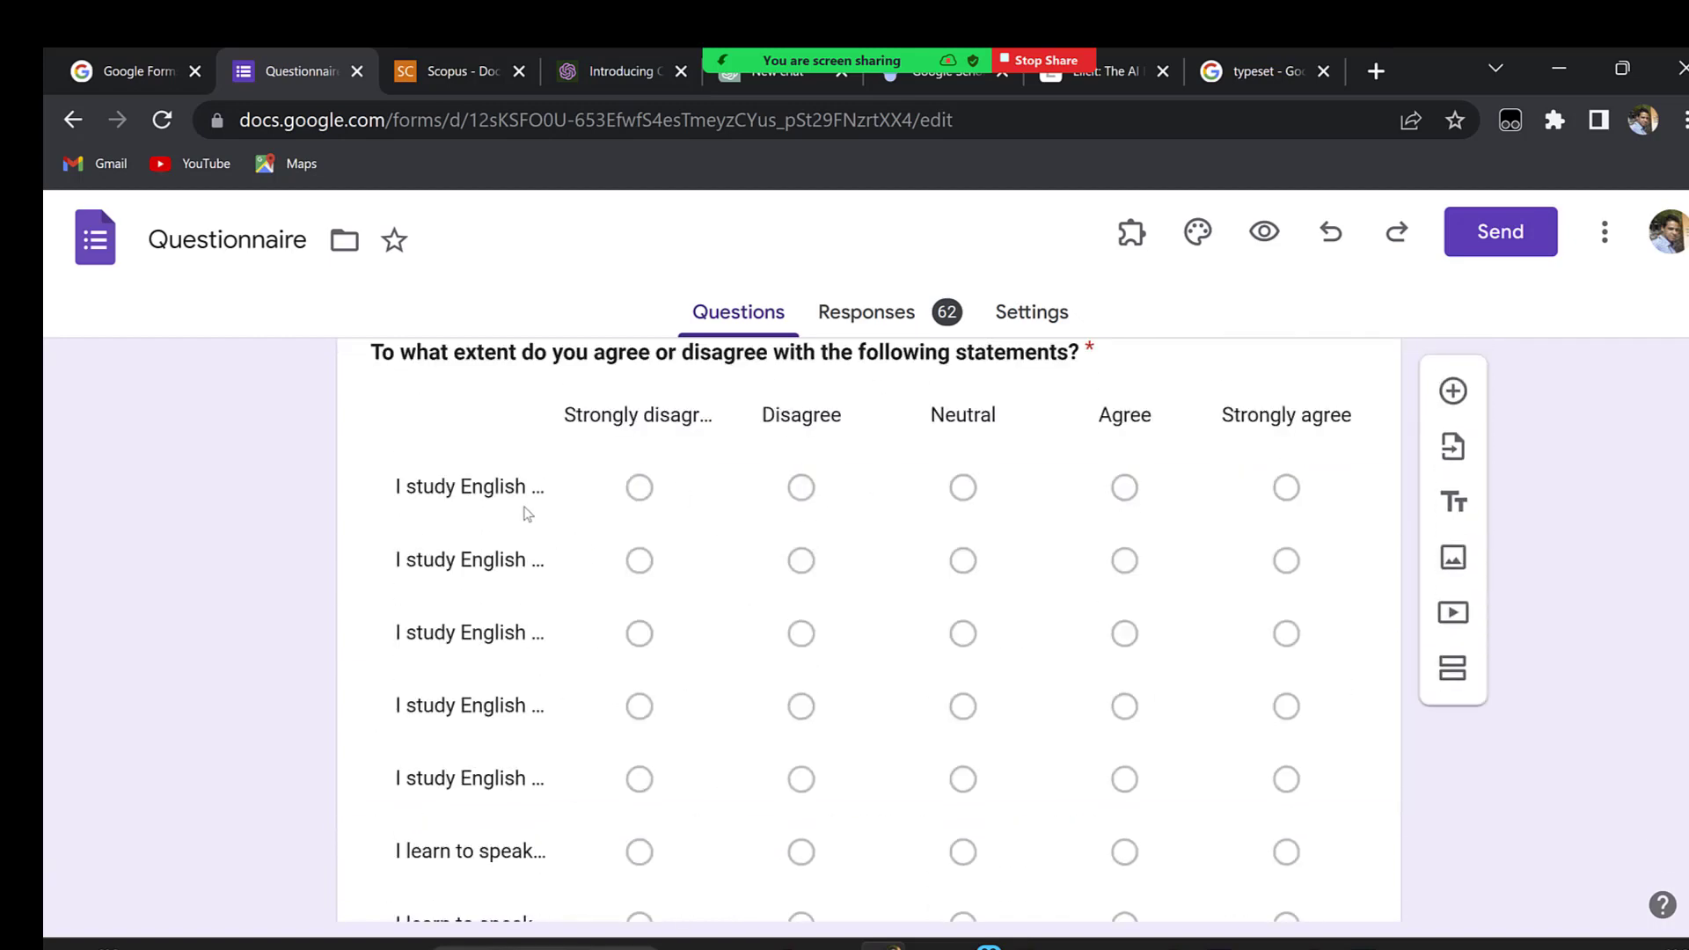
scroll(629, 508, "down", 5)
scroll(648, 540, "down", 3)
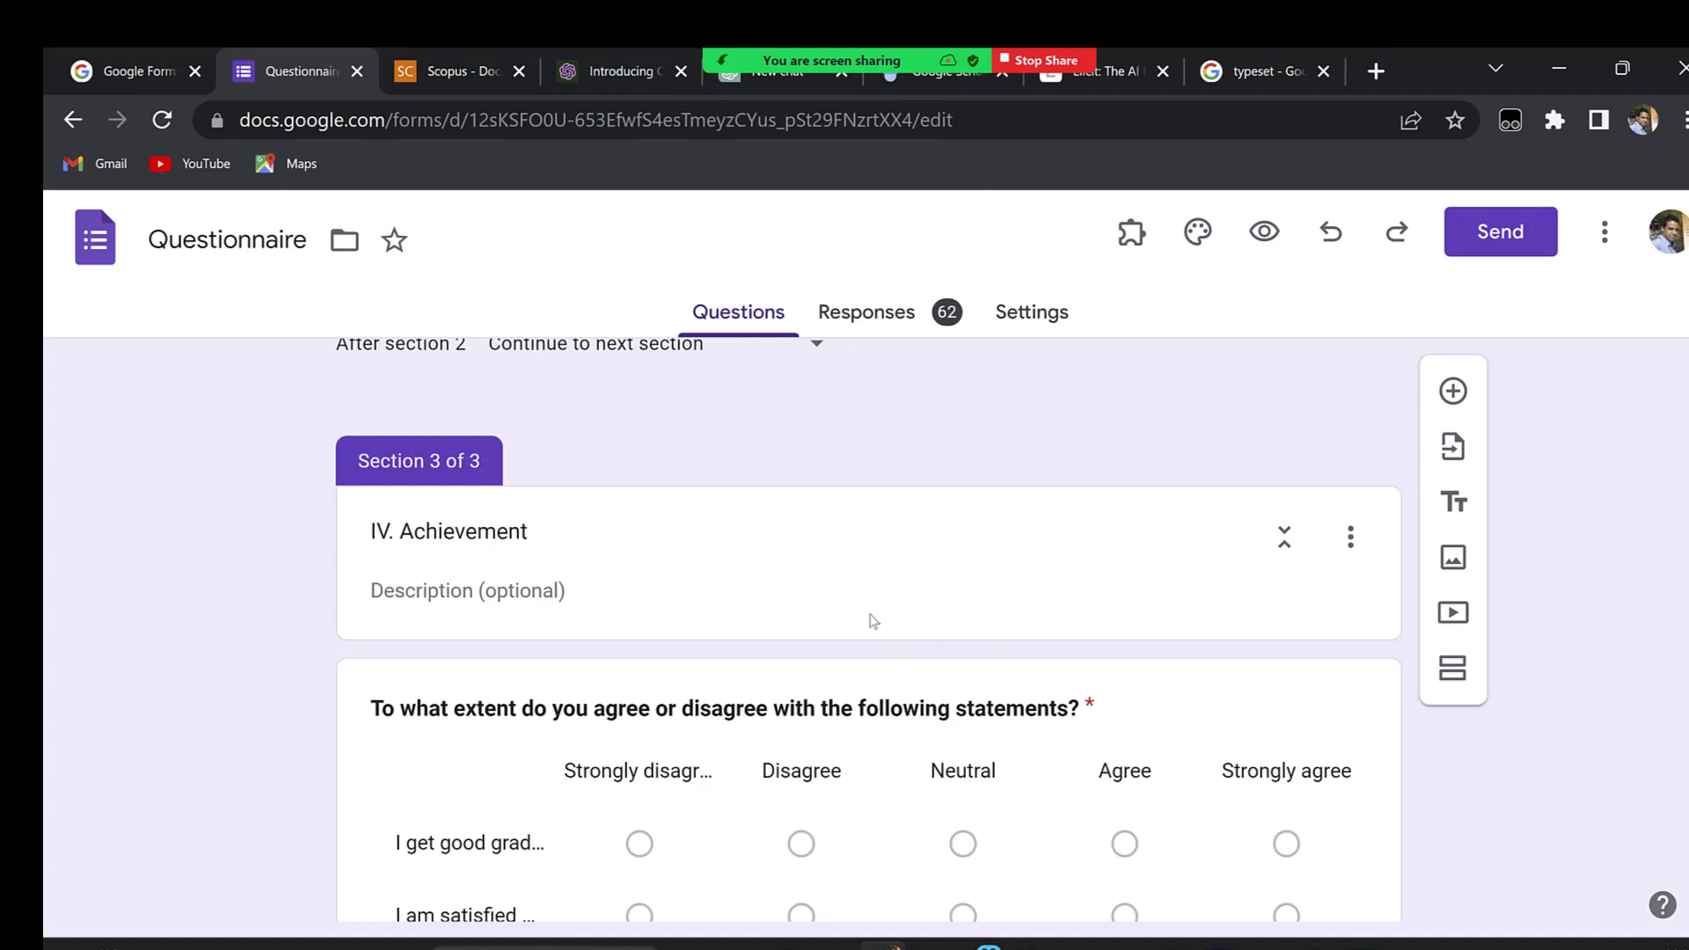
scroll(873, 621, "down", 3)
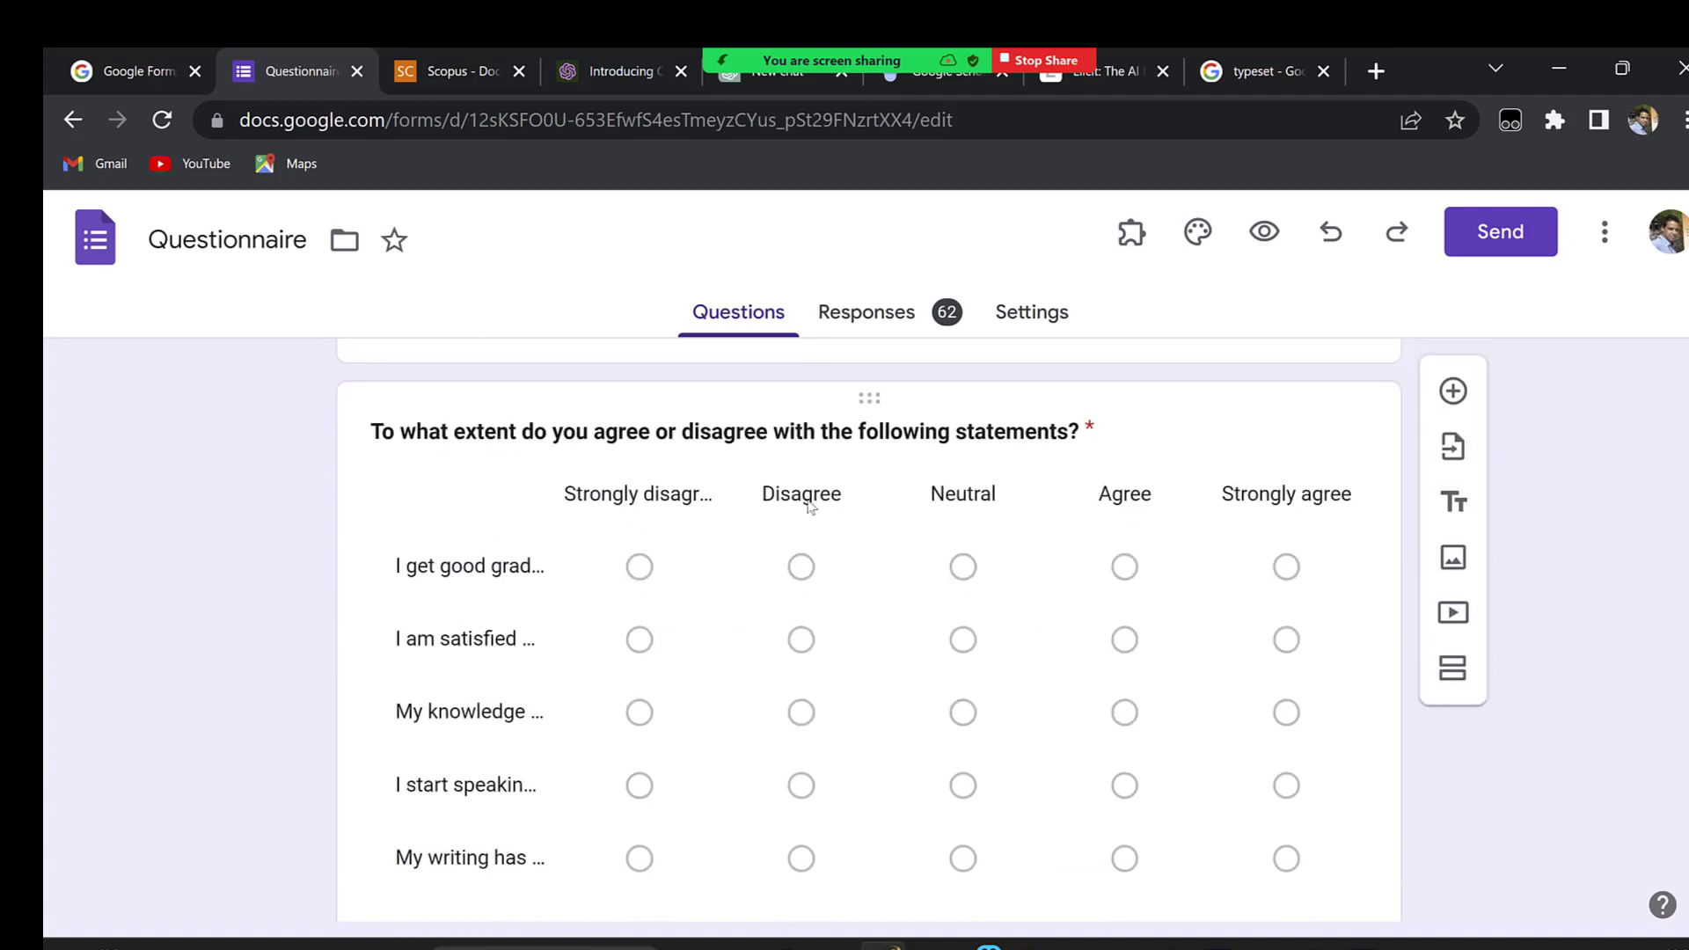
scroll(619, 546, "up", 9)
scroll(598, 581, "down", 3)
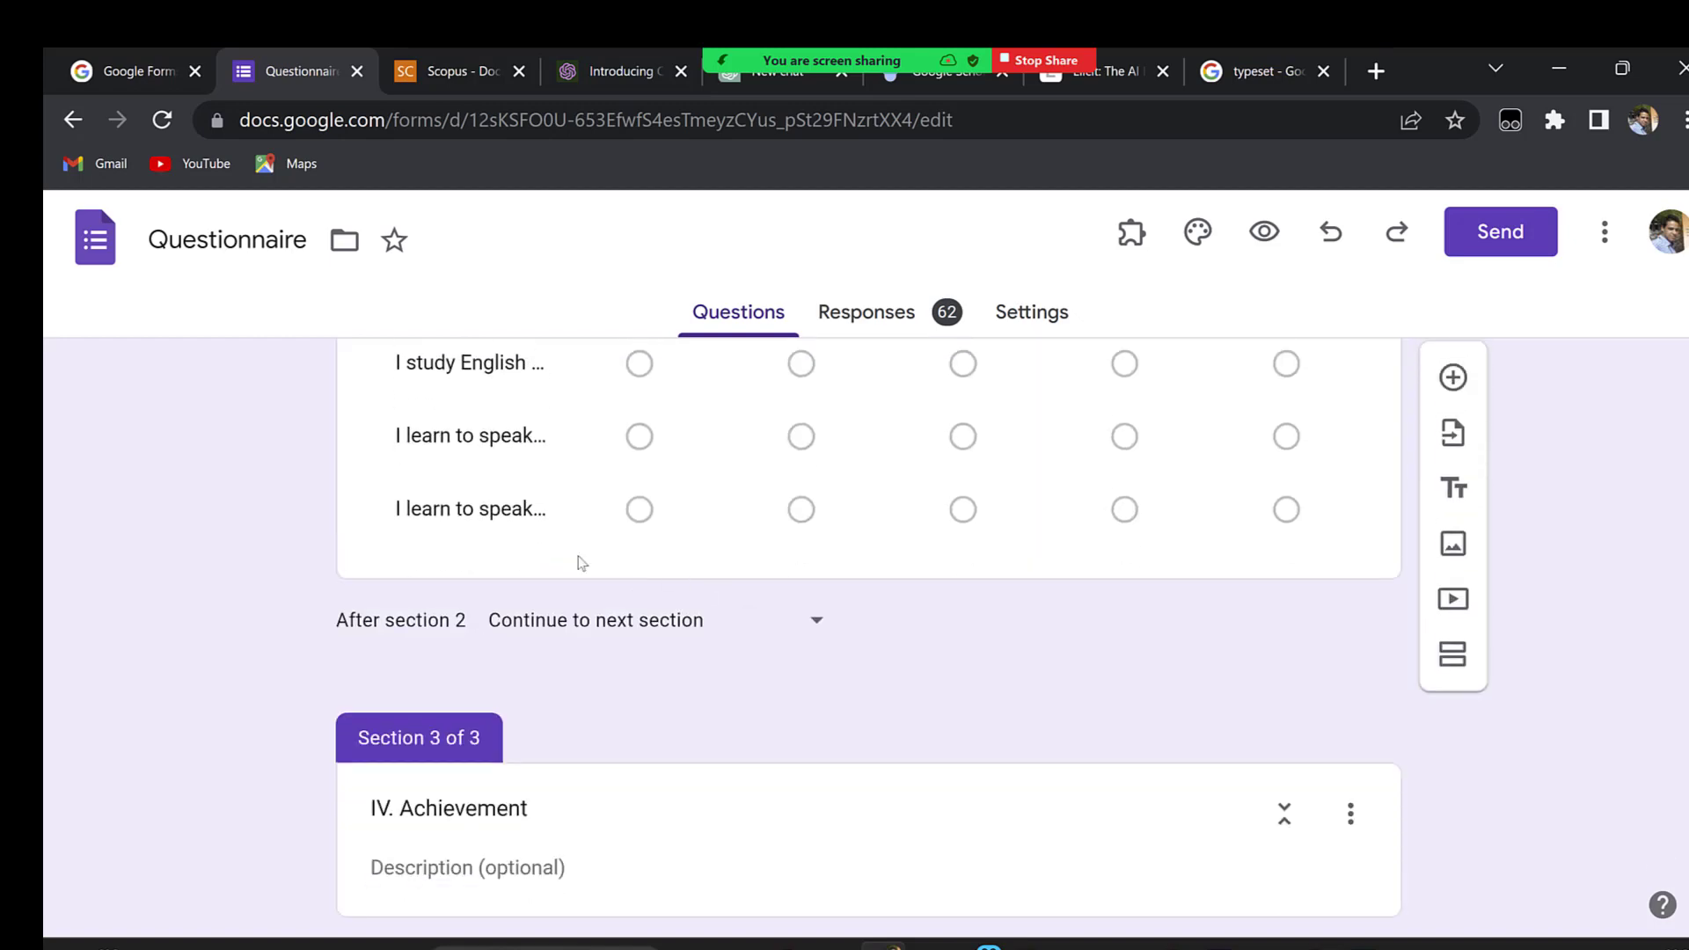
scroll(953, 546, "up", 5)
scroll(519, 524, "up", 5)
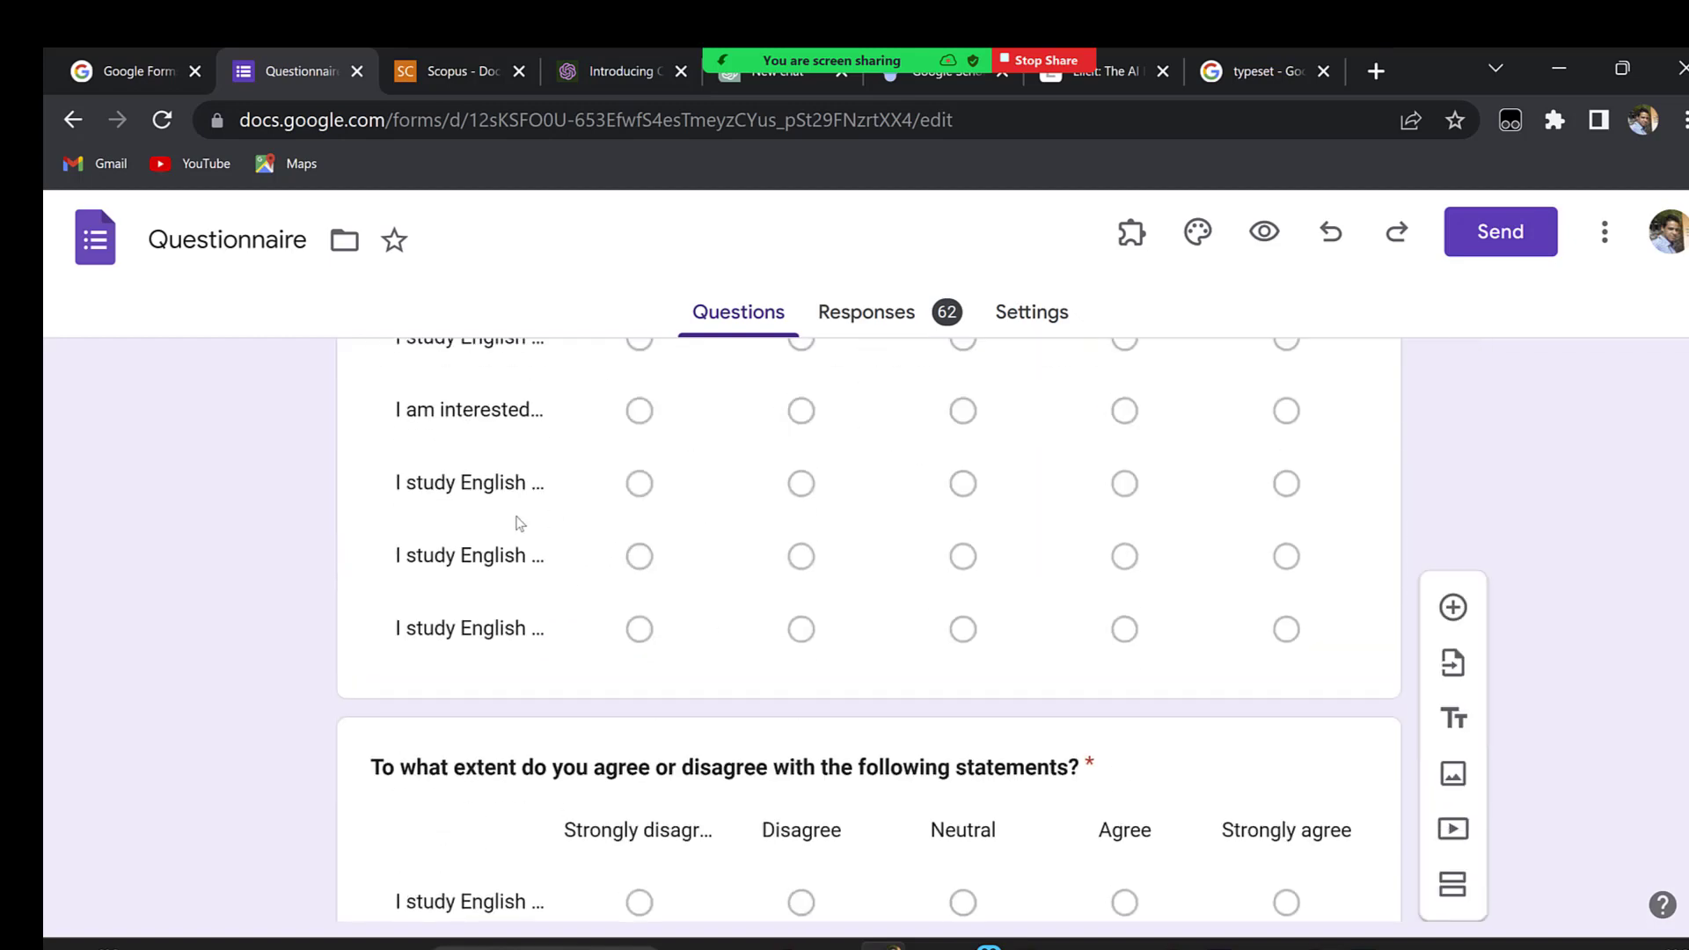
scroll(536, 492, "up", 5)
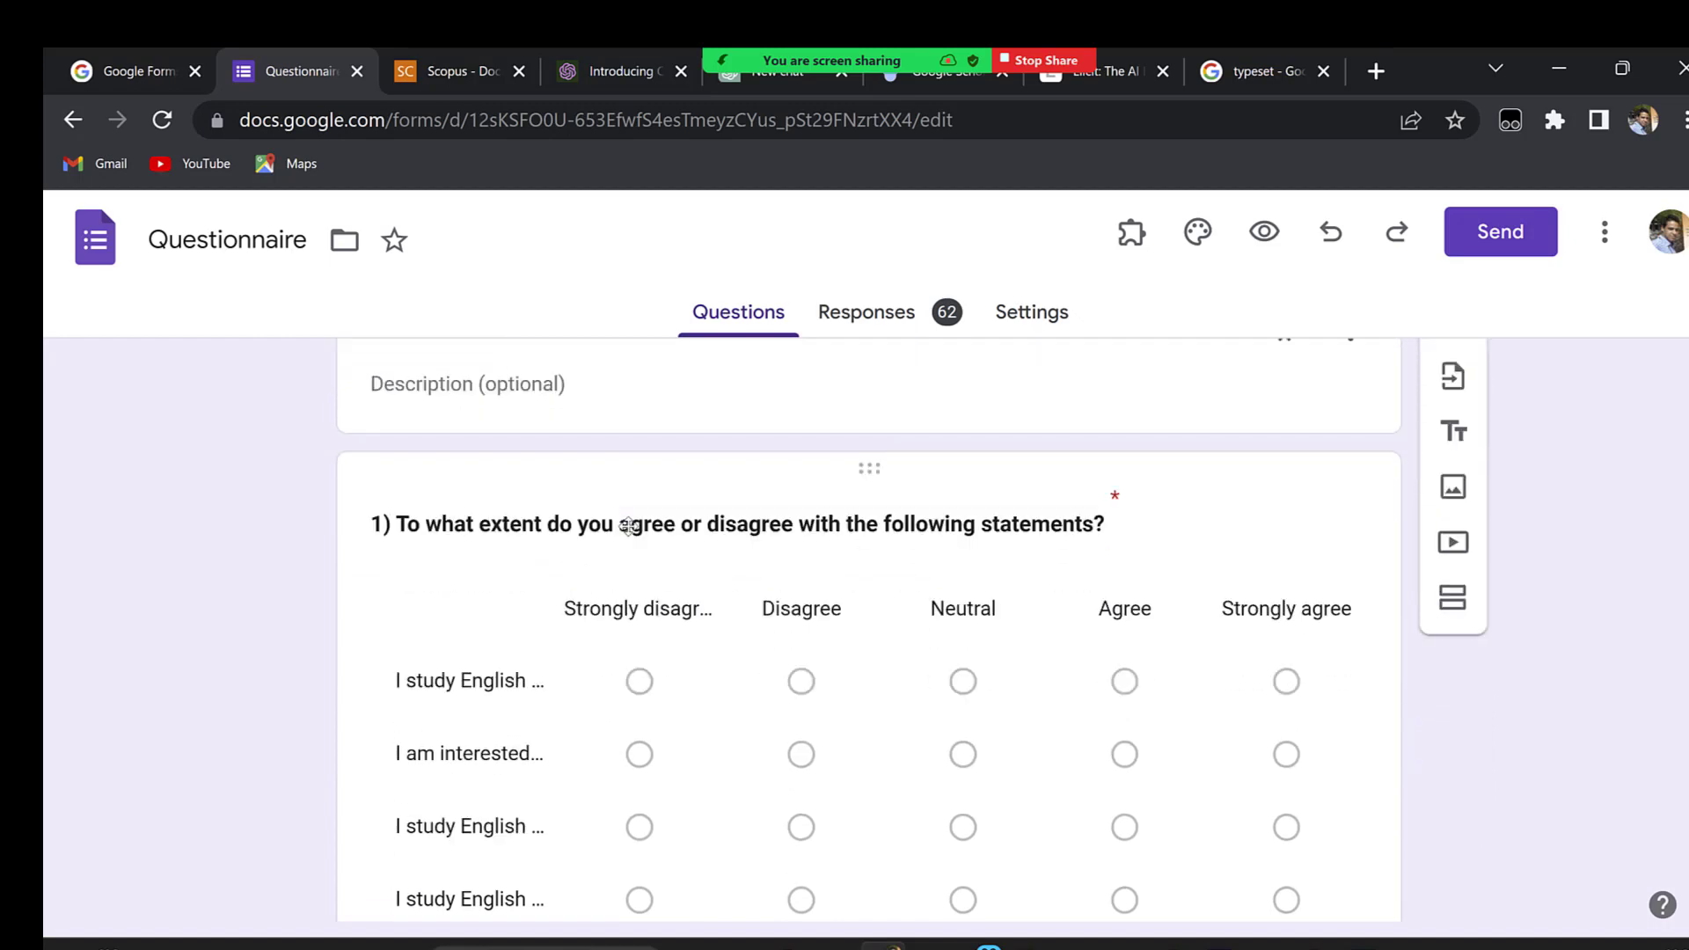
scroll(629, 532, "down", 12)
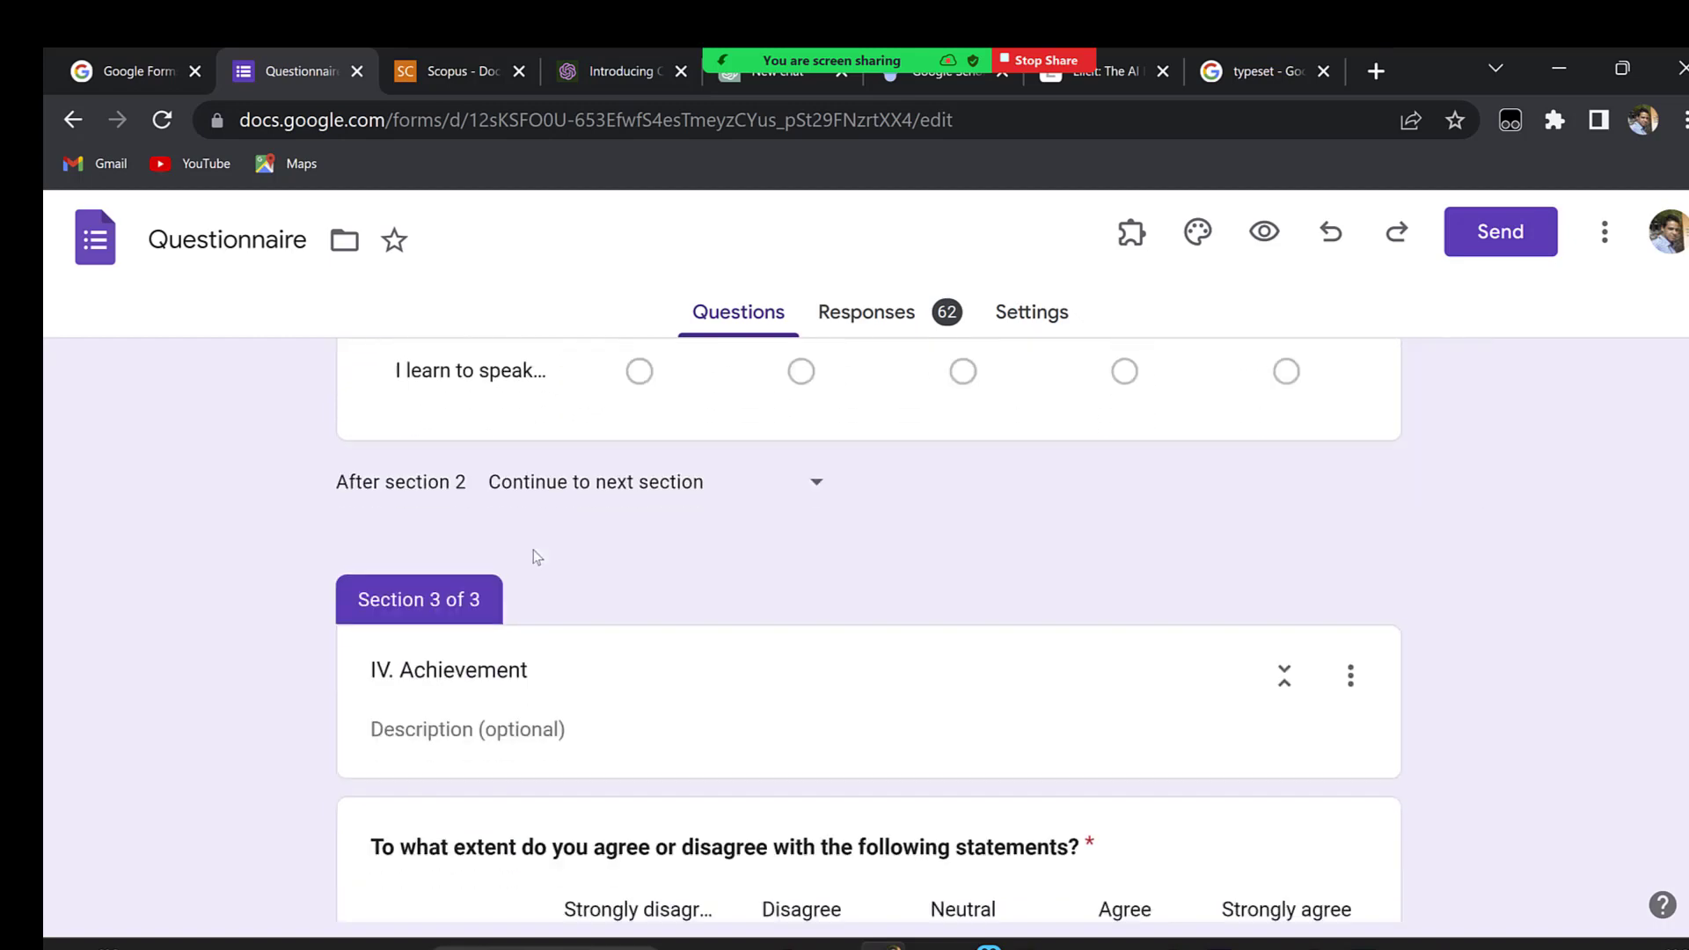
scroll(536, 556, "down", 5)
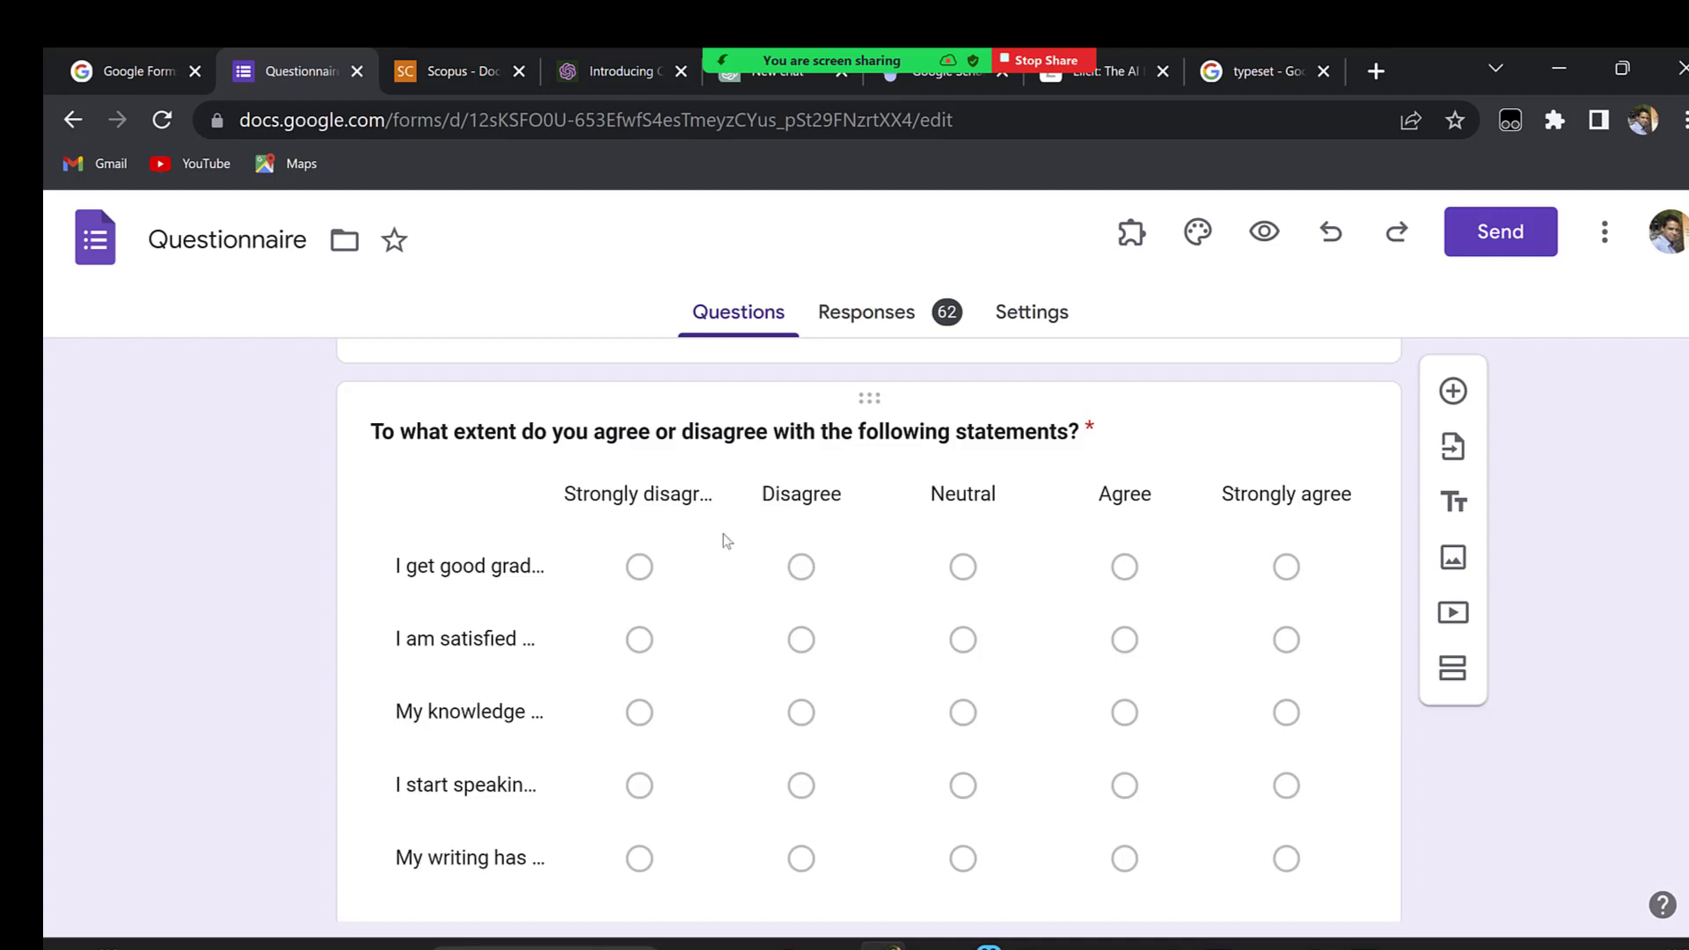
scroll(620, 576, "down", 4)
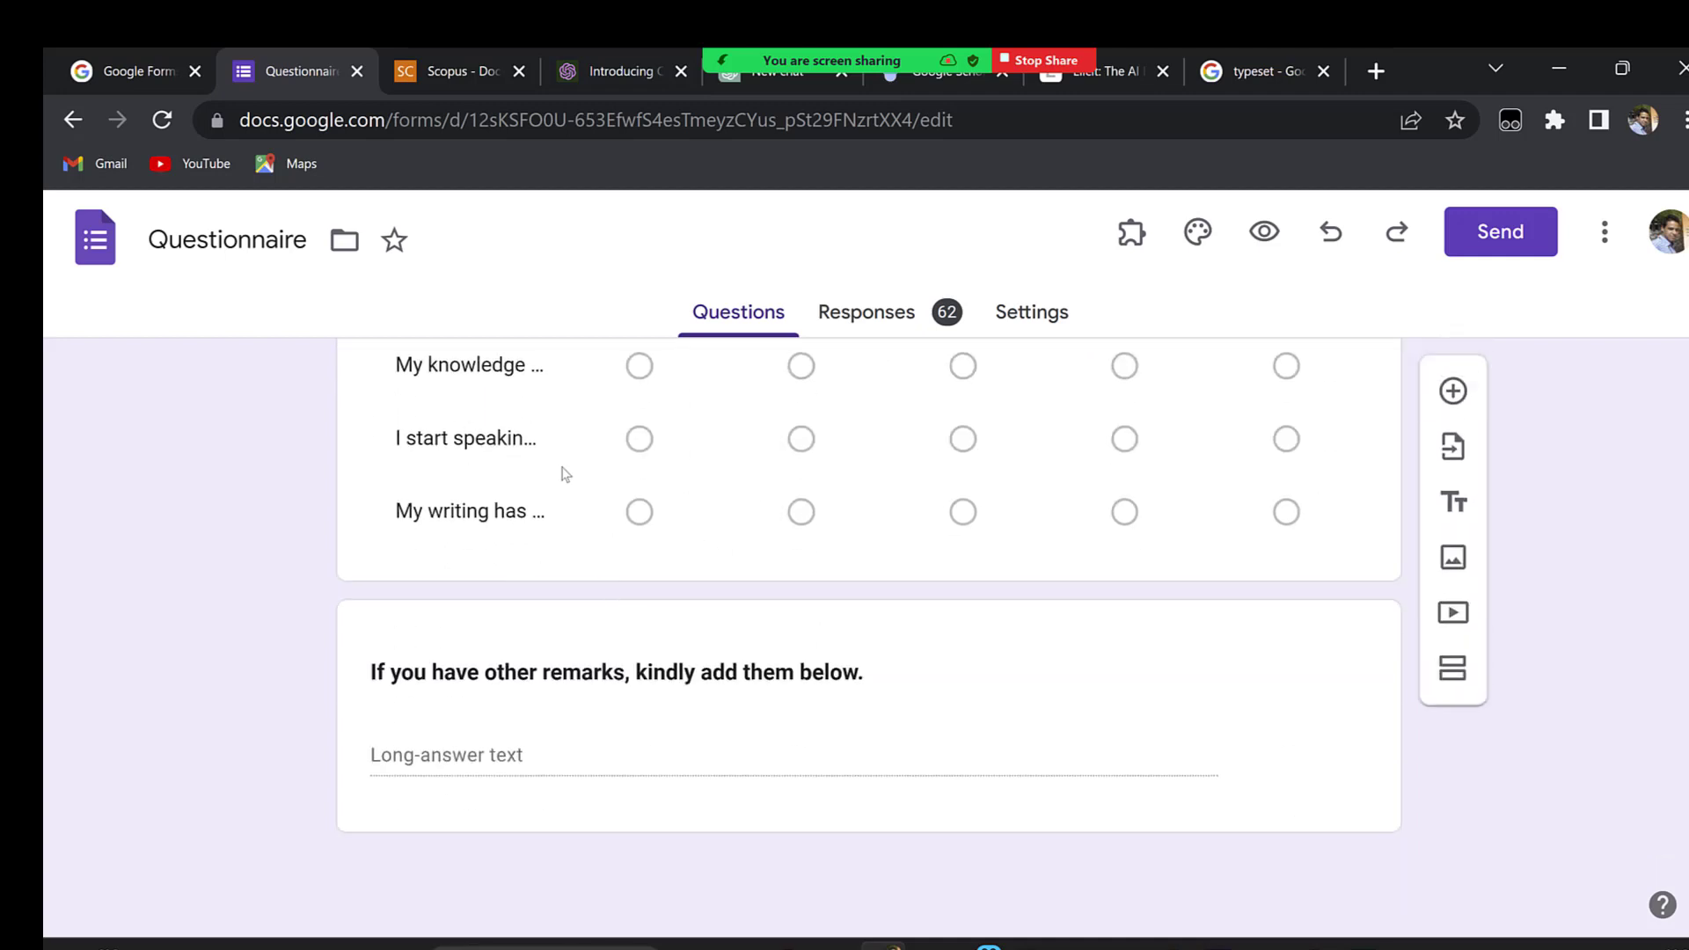
Open the form's responses and generate a shortened link for sharing the questionnaire.
left_click(888, 317)
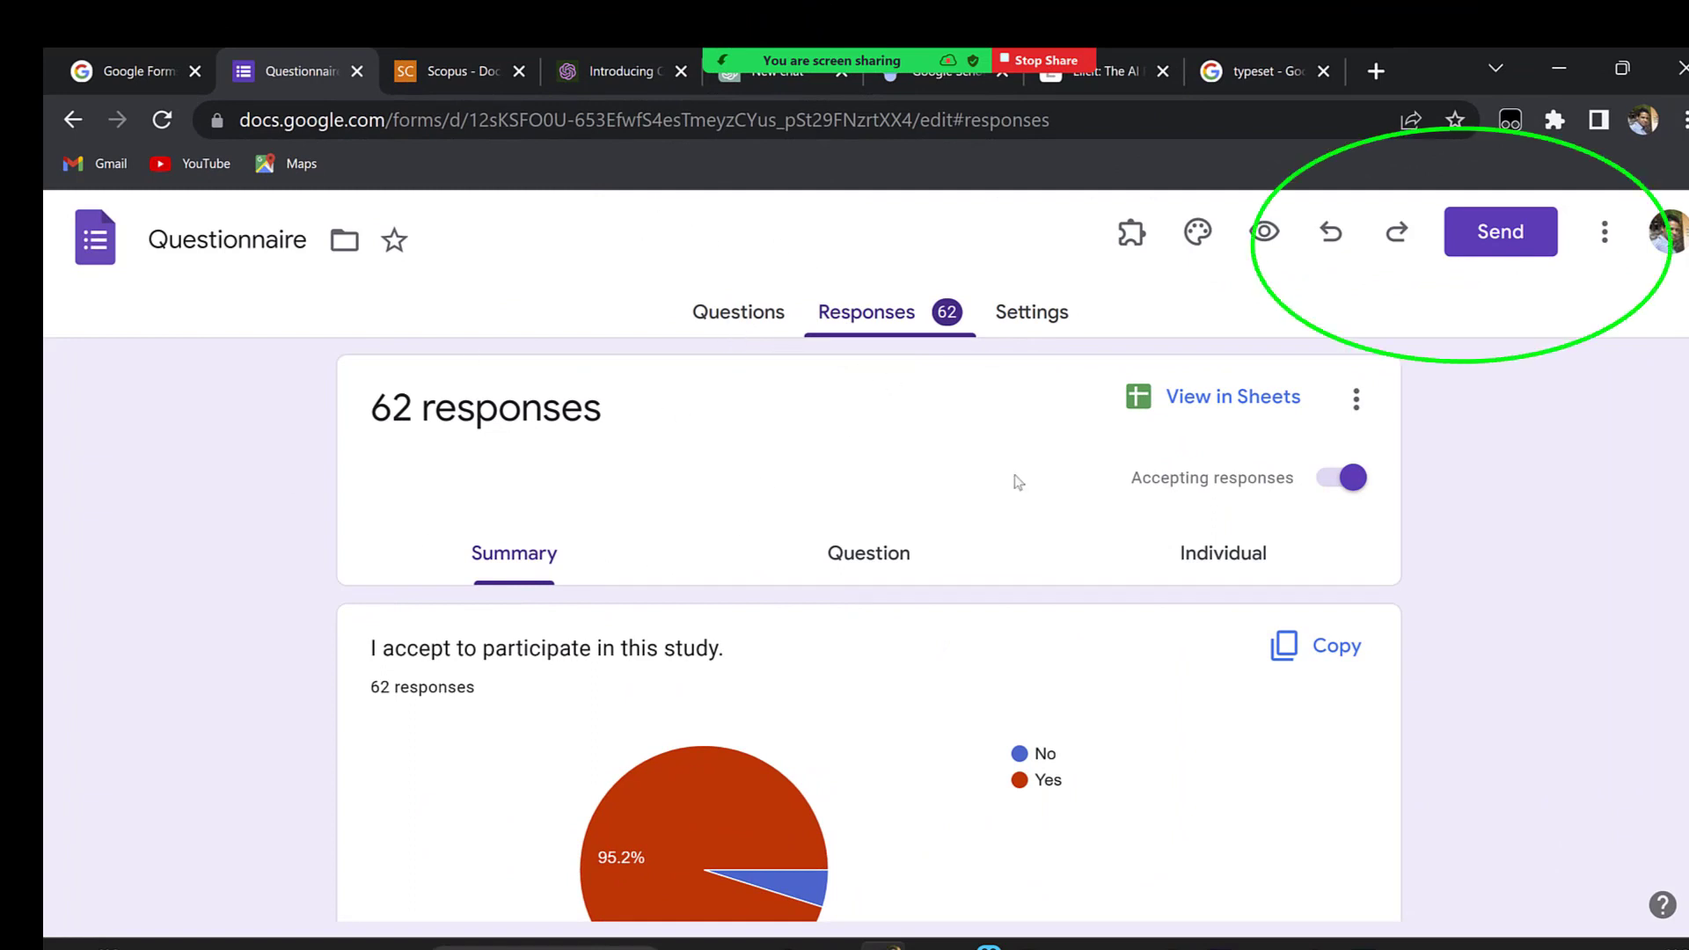
left_click(1502, 238)
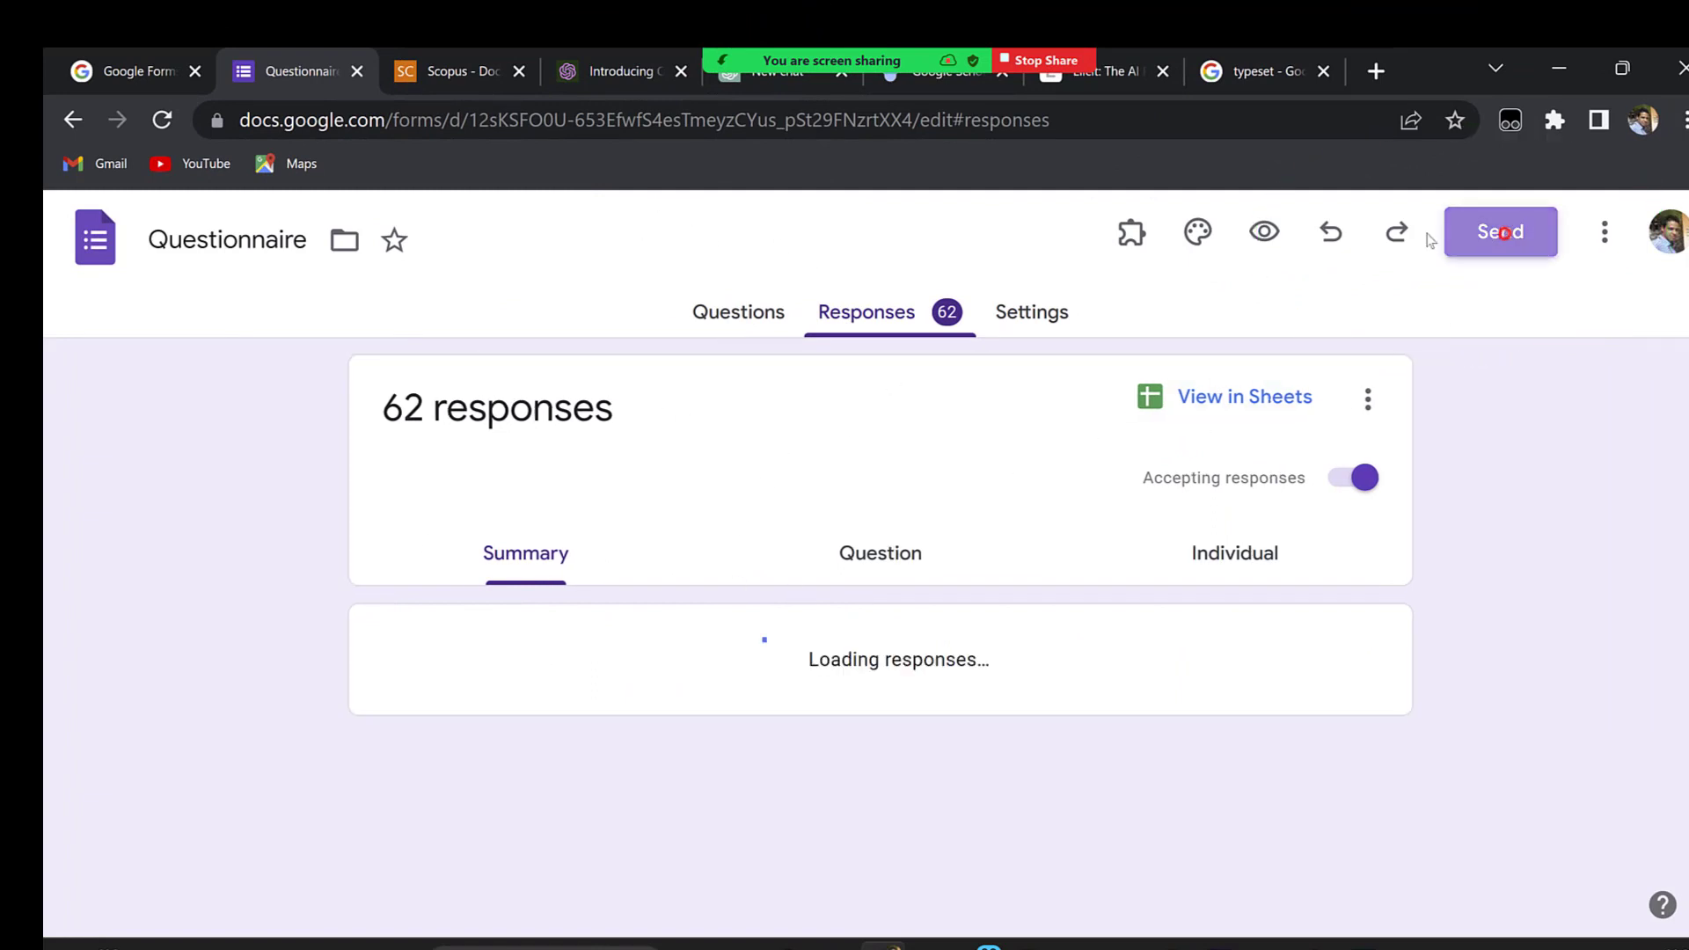
left_click(592, 374)
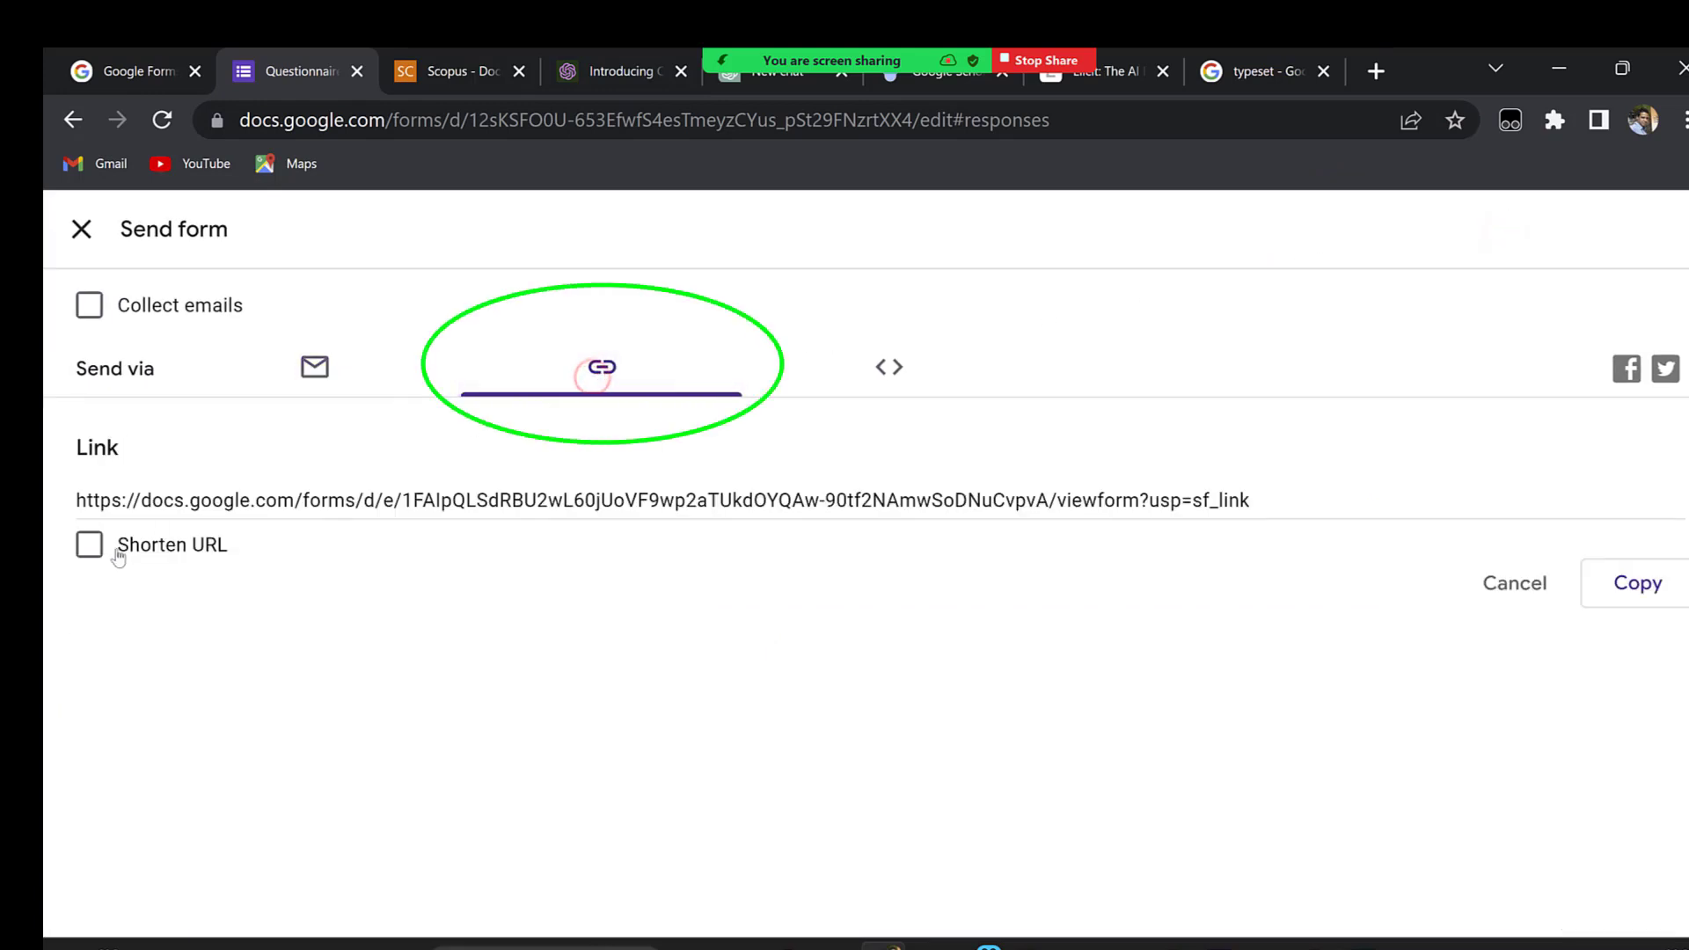
left_click(90, 546)
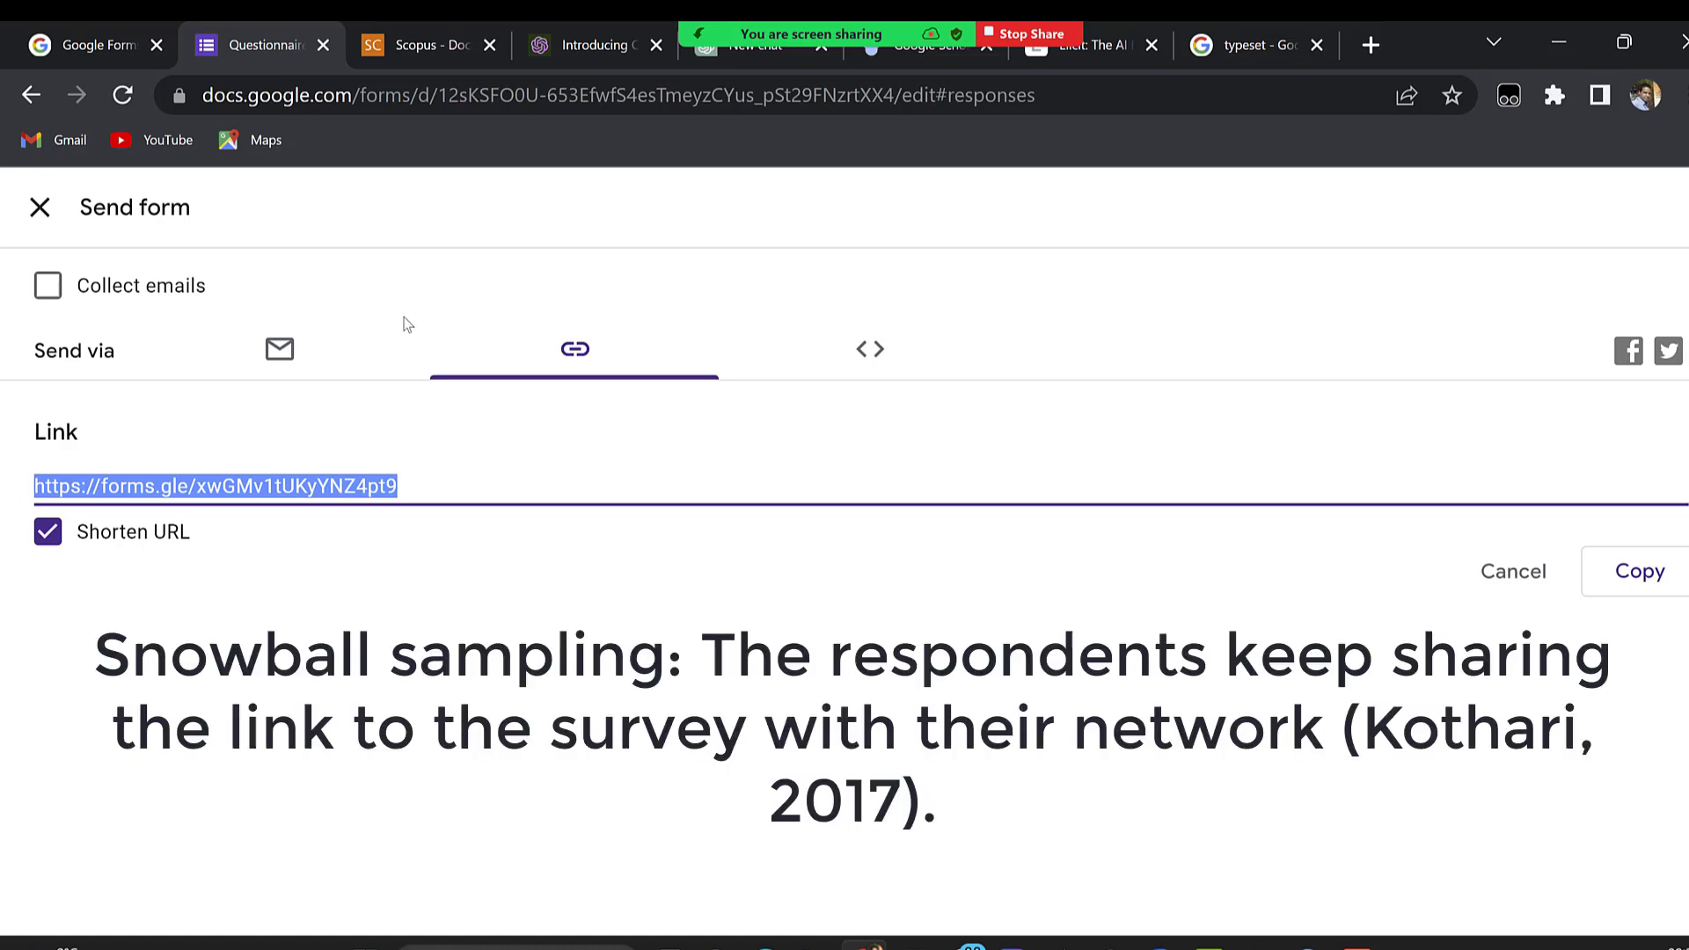
left_click(40, 206)
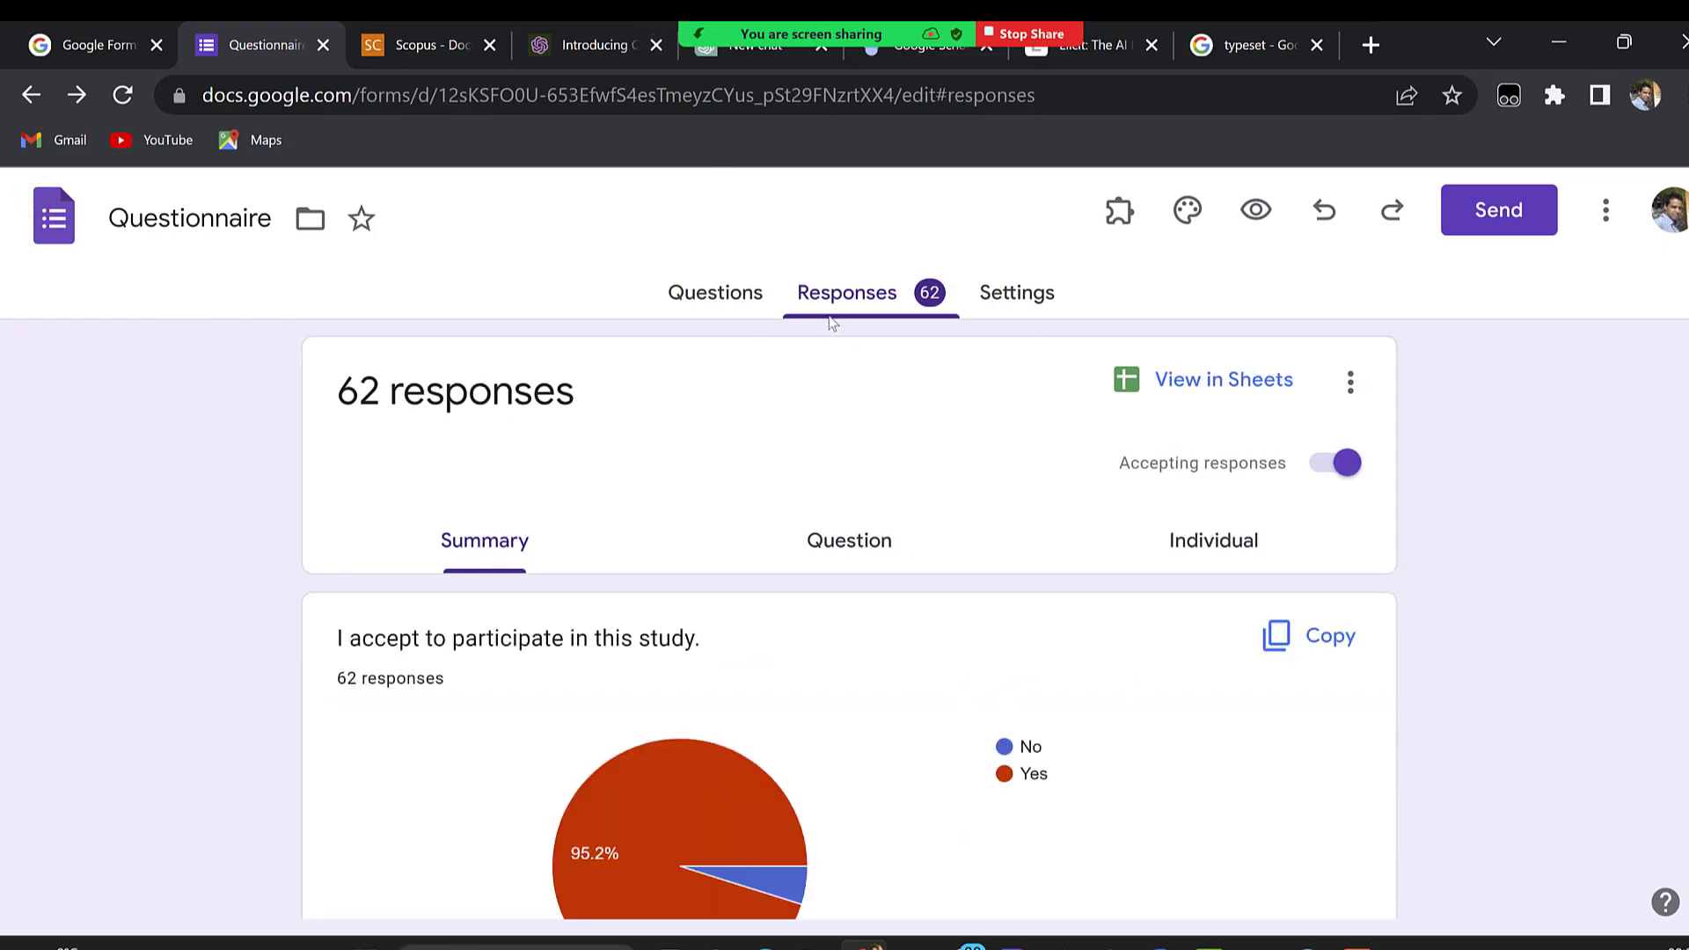
Review the response summary charts for consent and full name, and open the collected responses in Google Sheets.
scroll(896, 411, "down", 2)
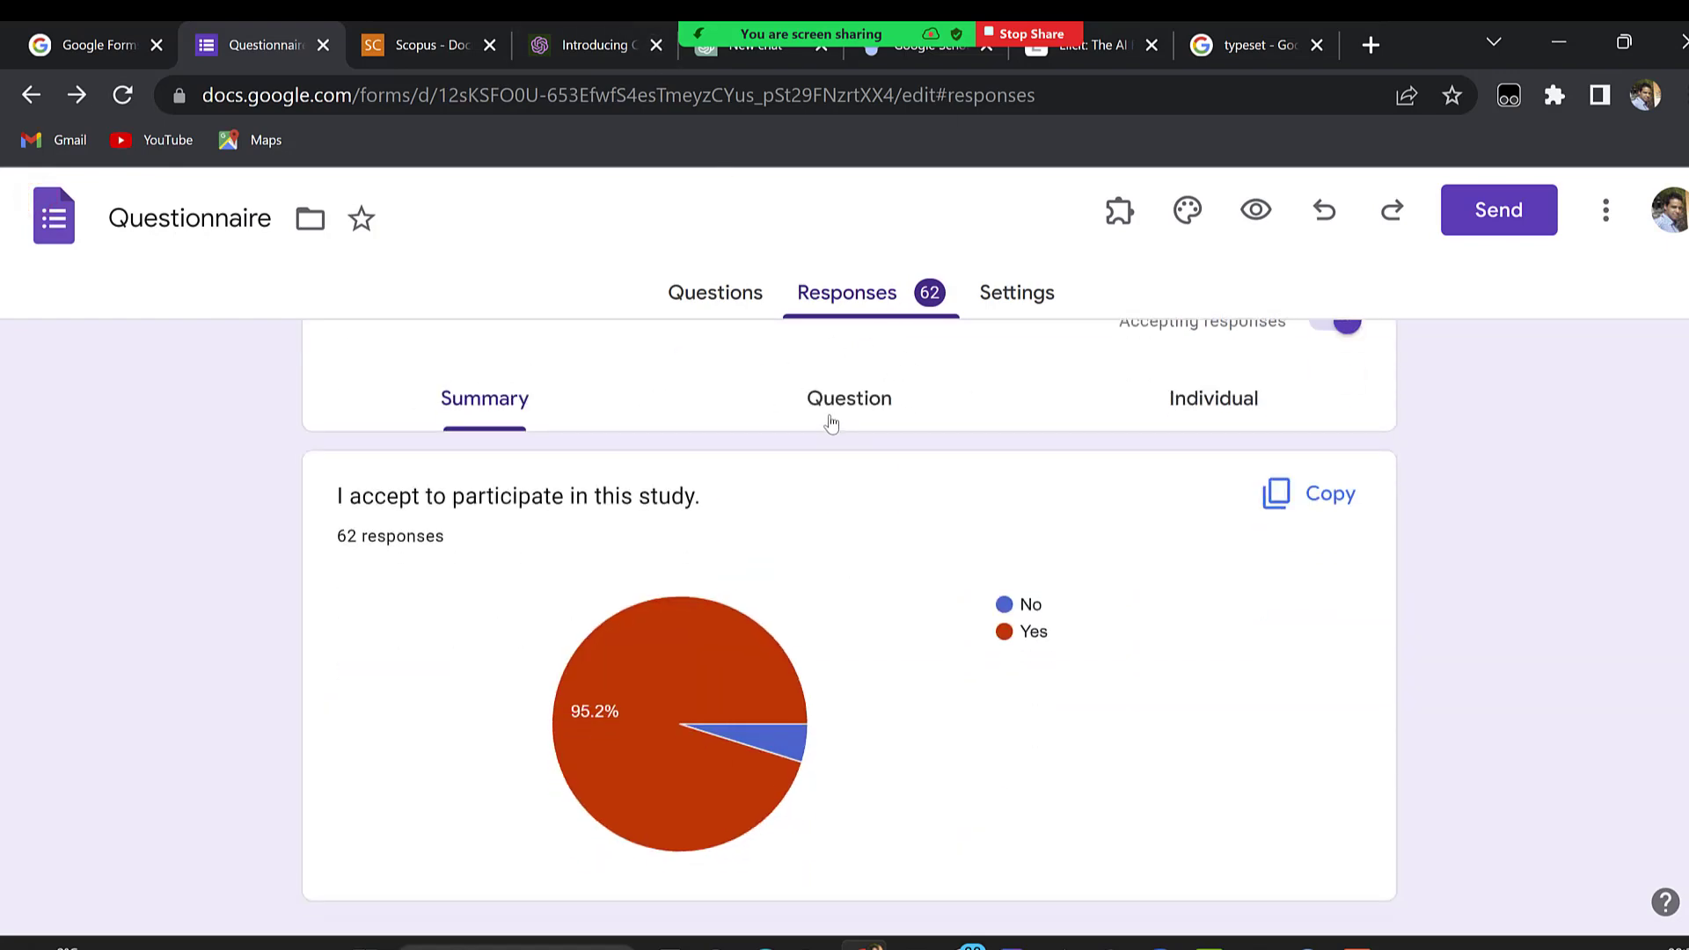
scroll(860, 305, "up", 2)
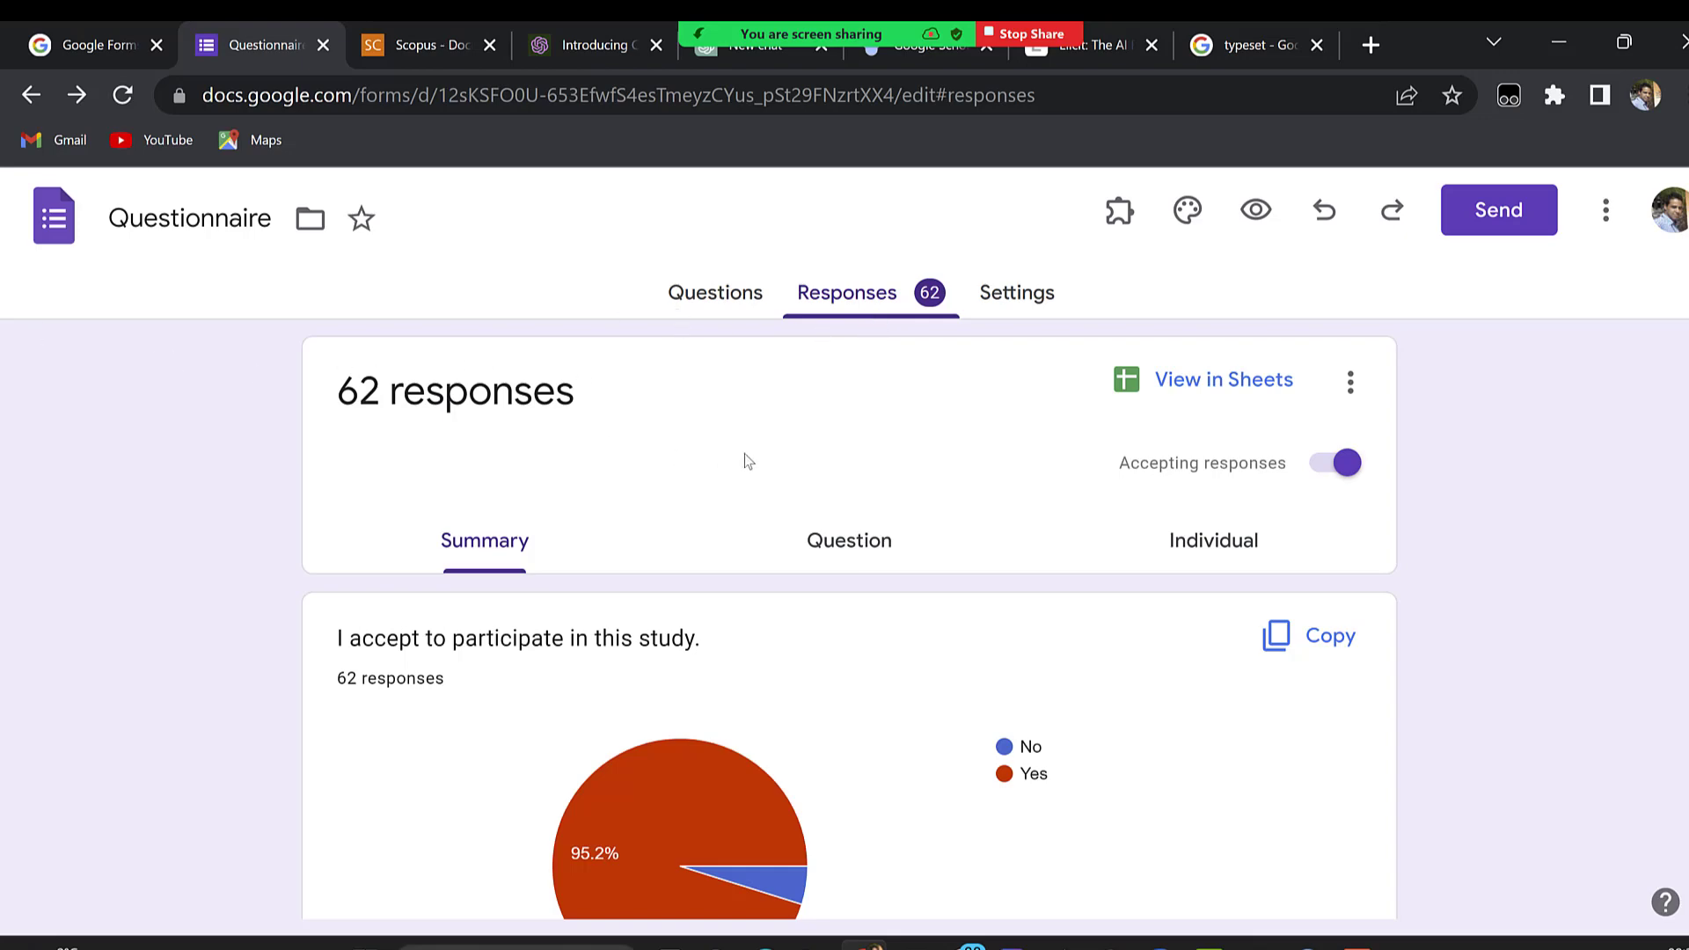
scroll(744, 460, "down", 2)
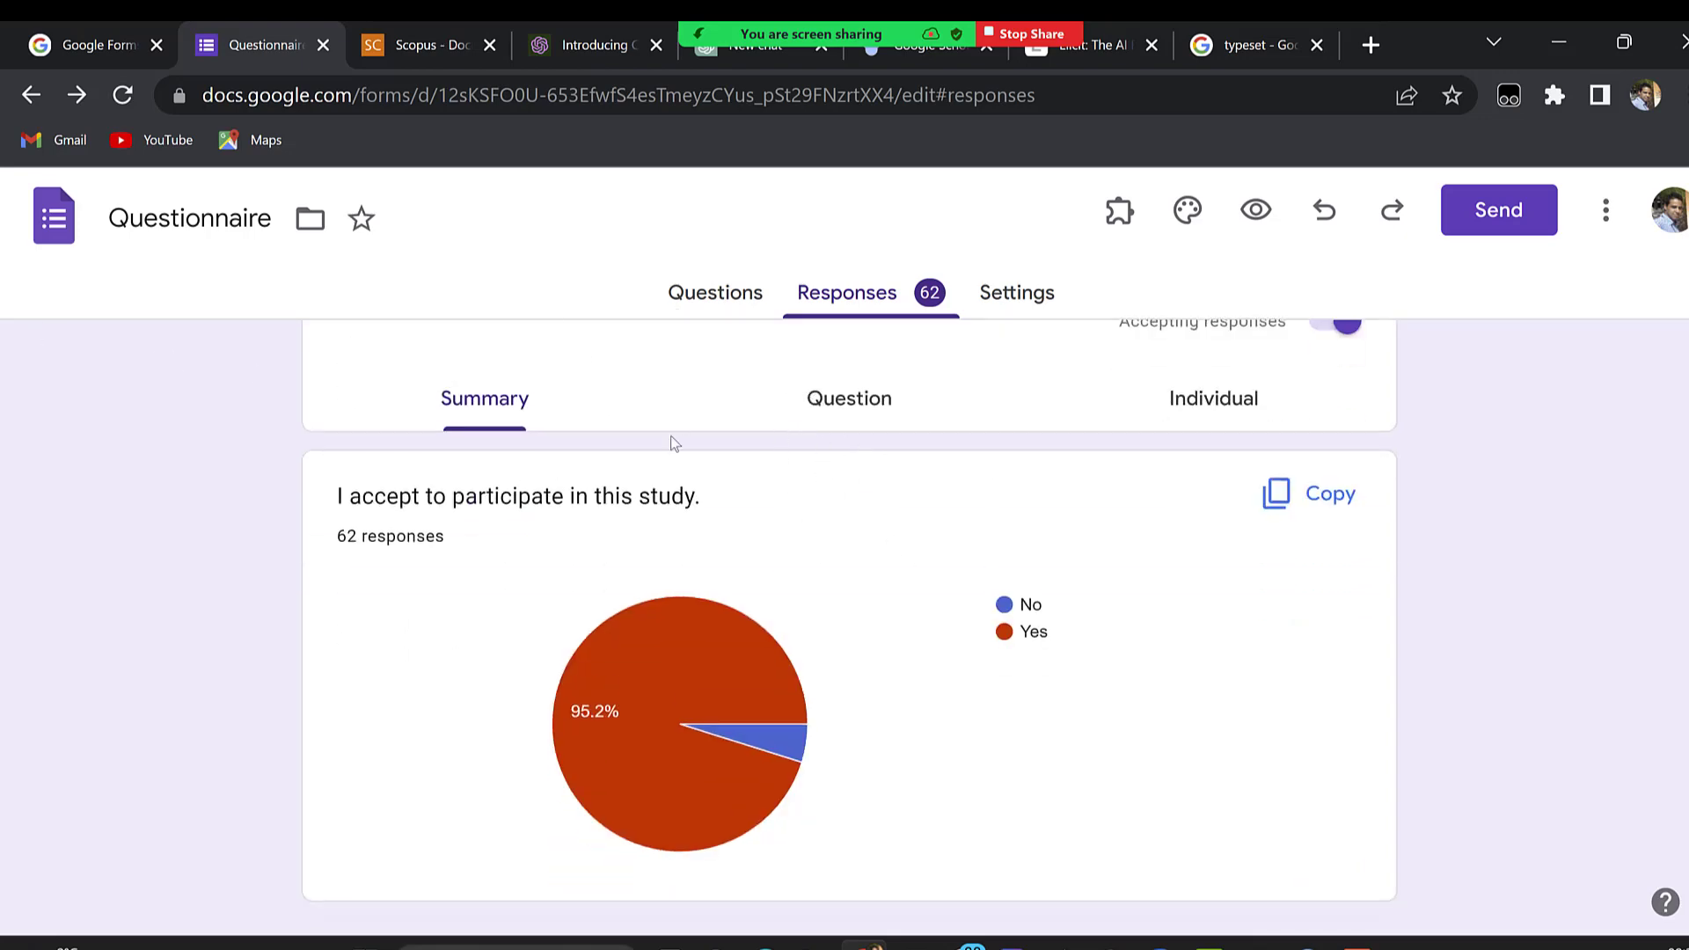
scroll(962, 567, "down", 3)
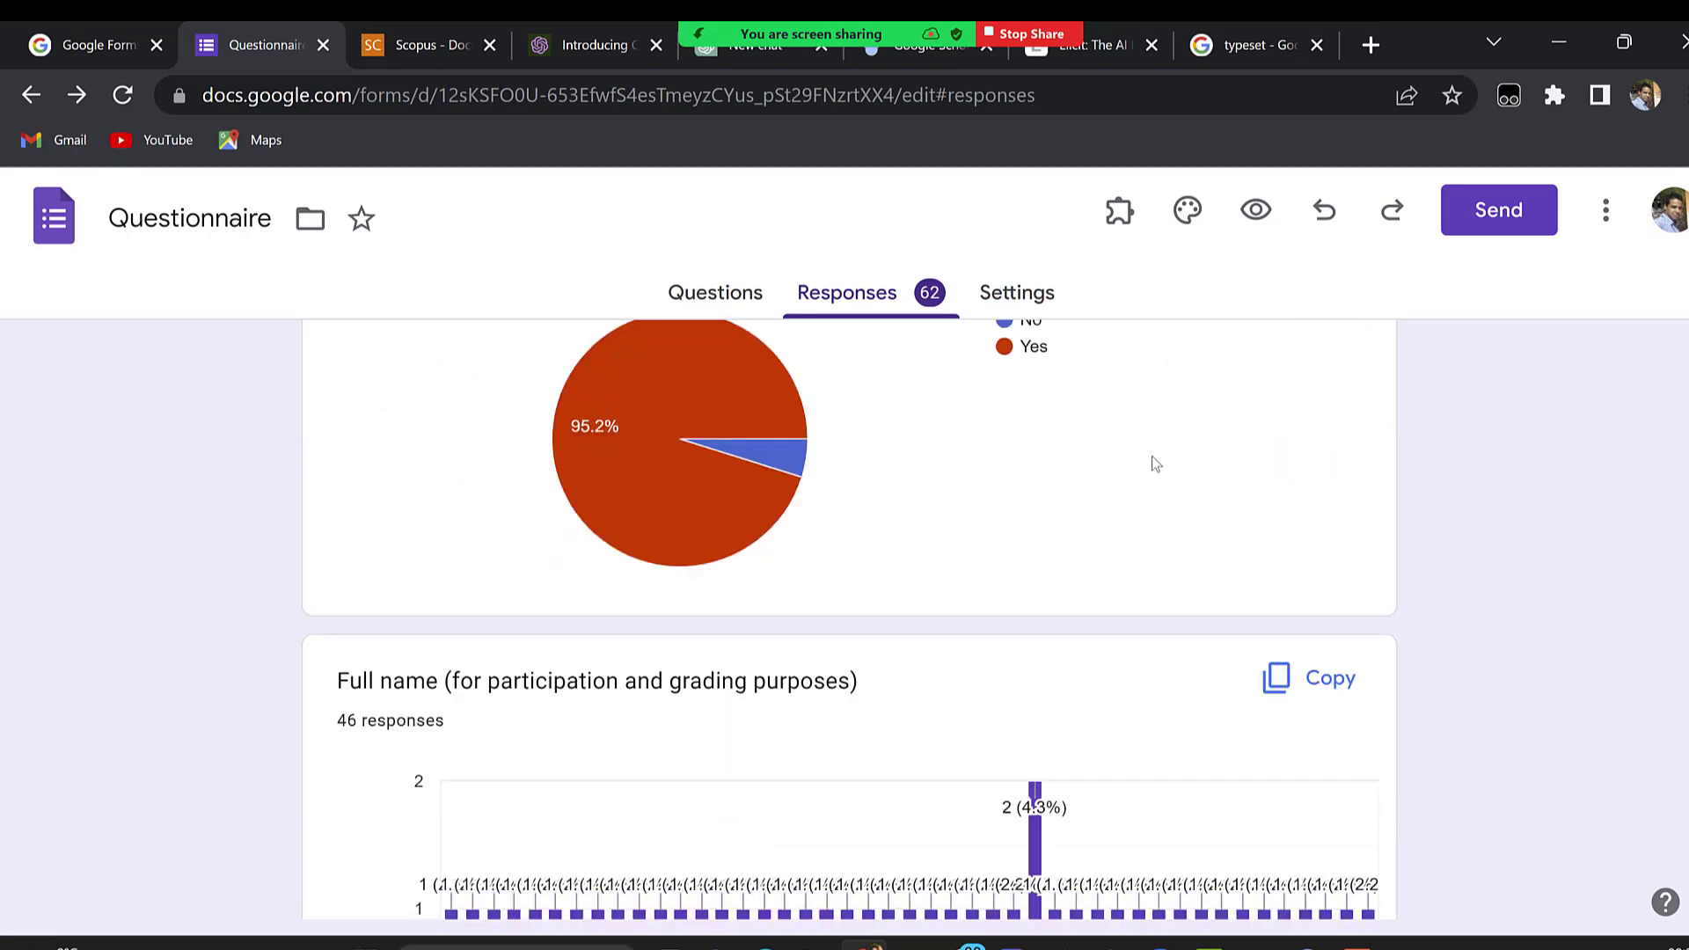
scroll(1017, 525, "up", 5)
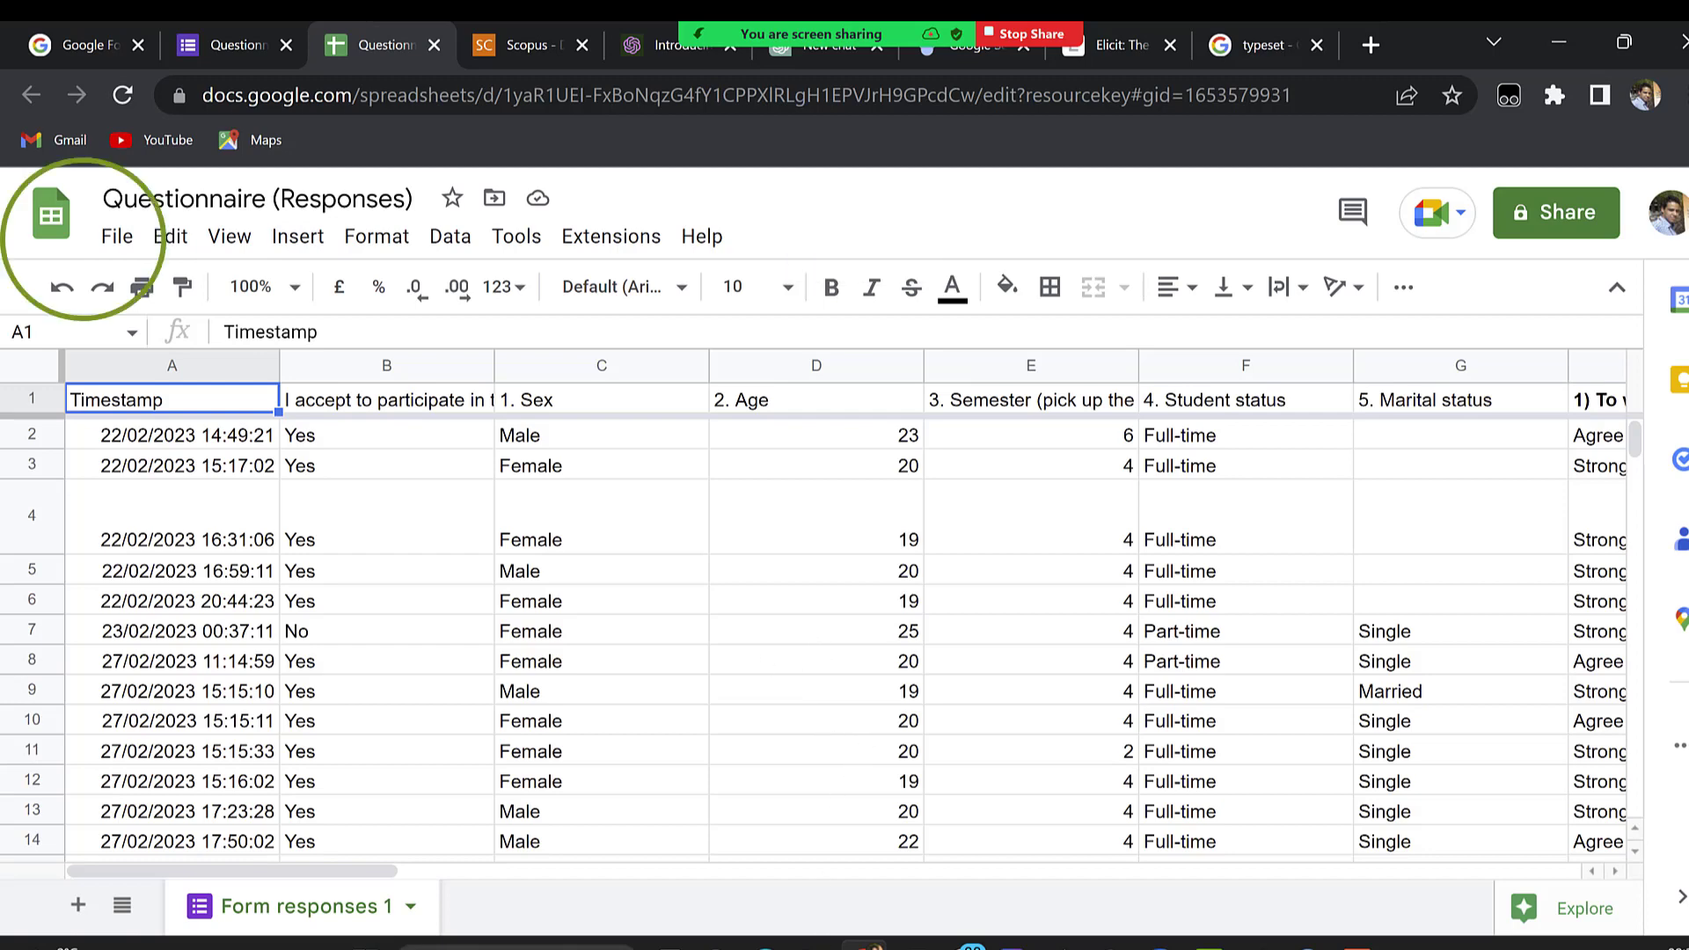
Bring up the Presentation folder and switch to the Excel workbook "Questionnaire on motivation and achievement".
mouse_move(811, 944)
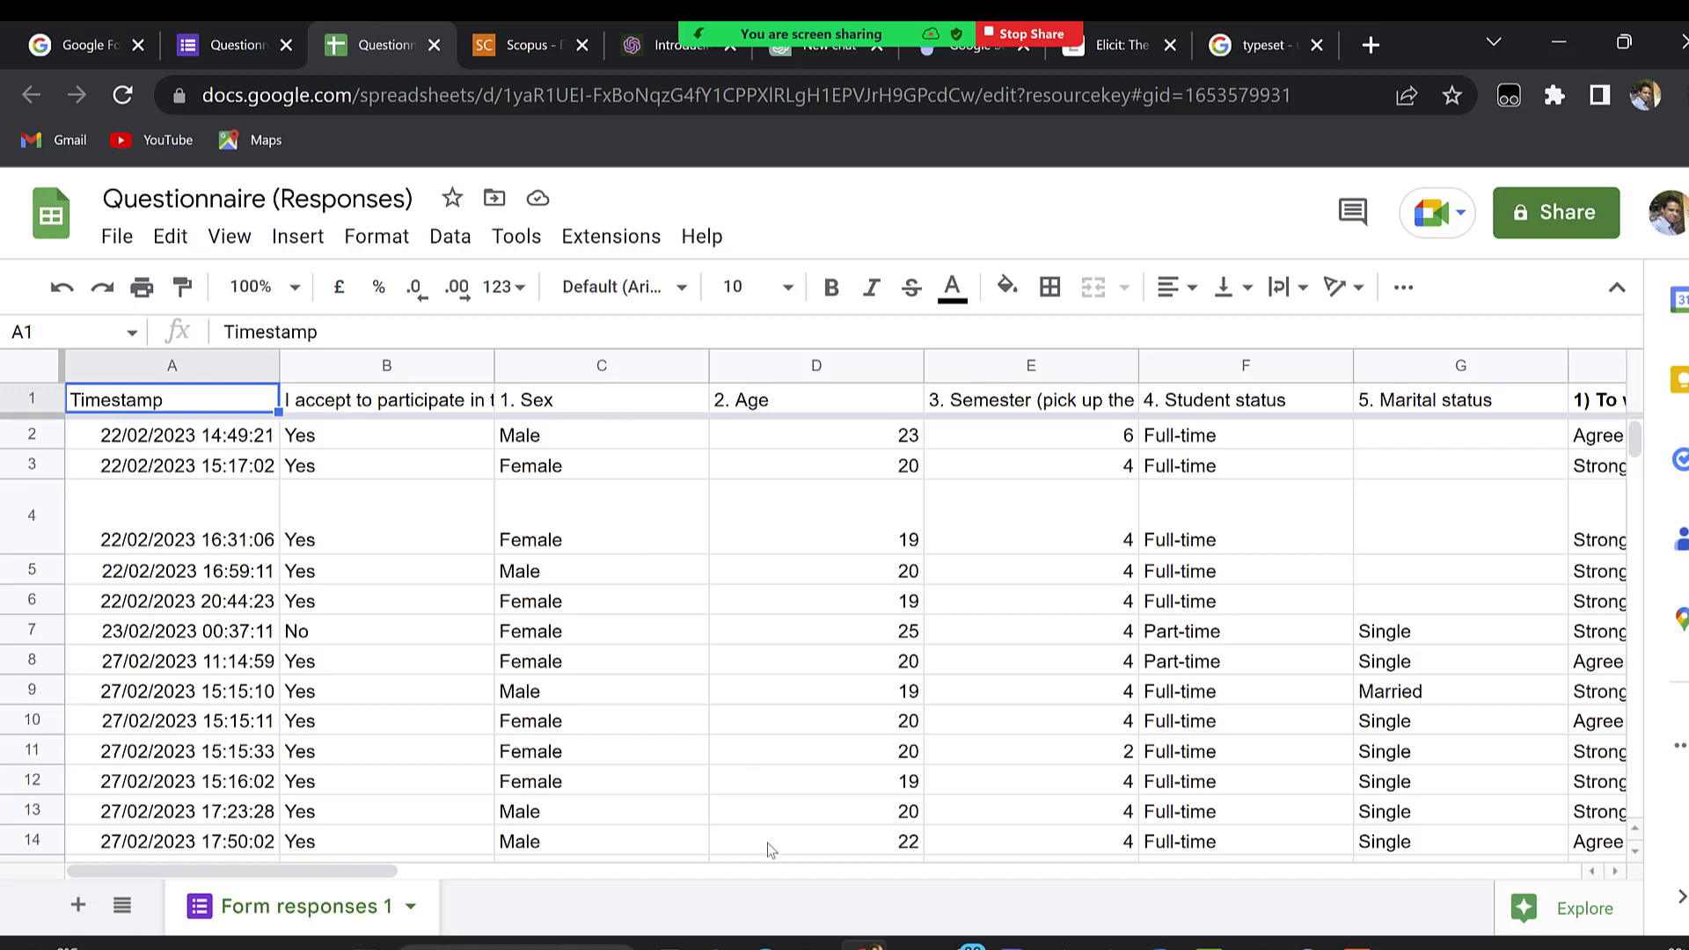
mouse_move(855, 945)
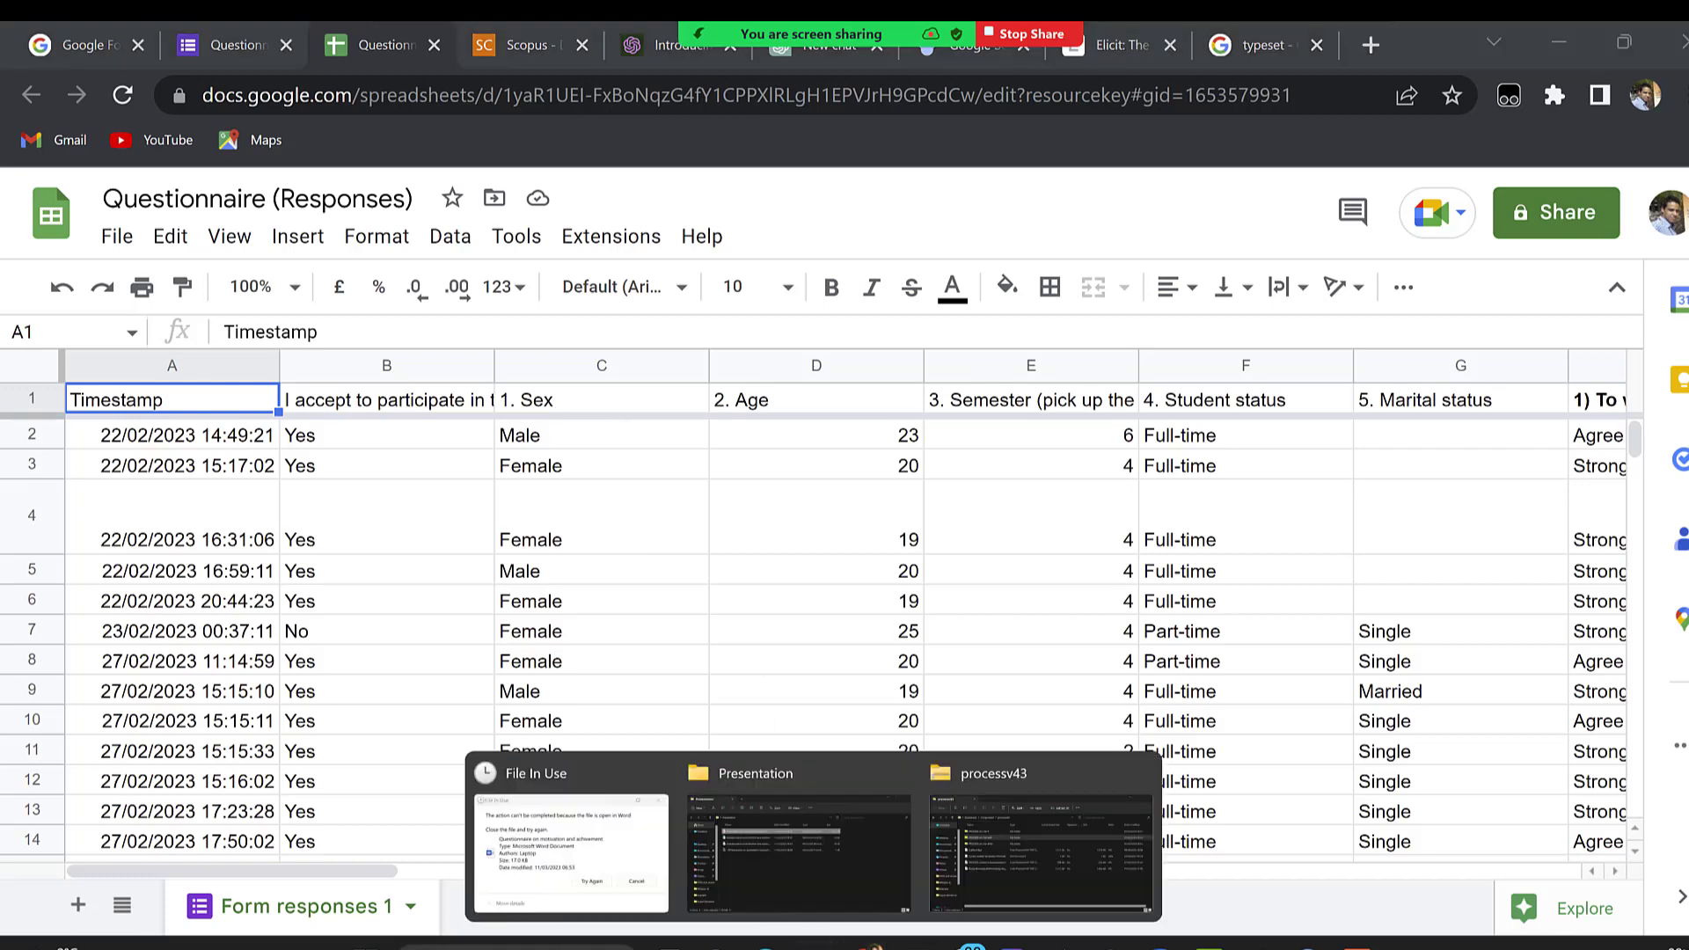
left_click(852, 836)
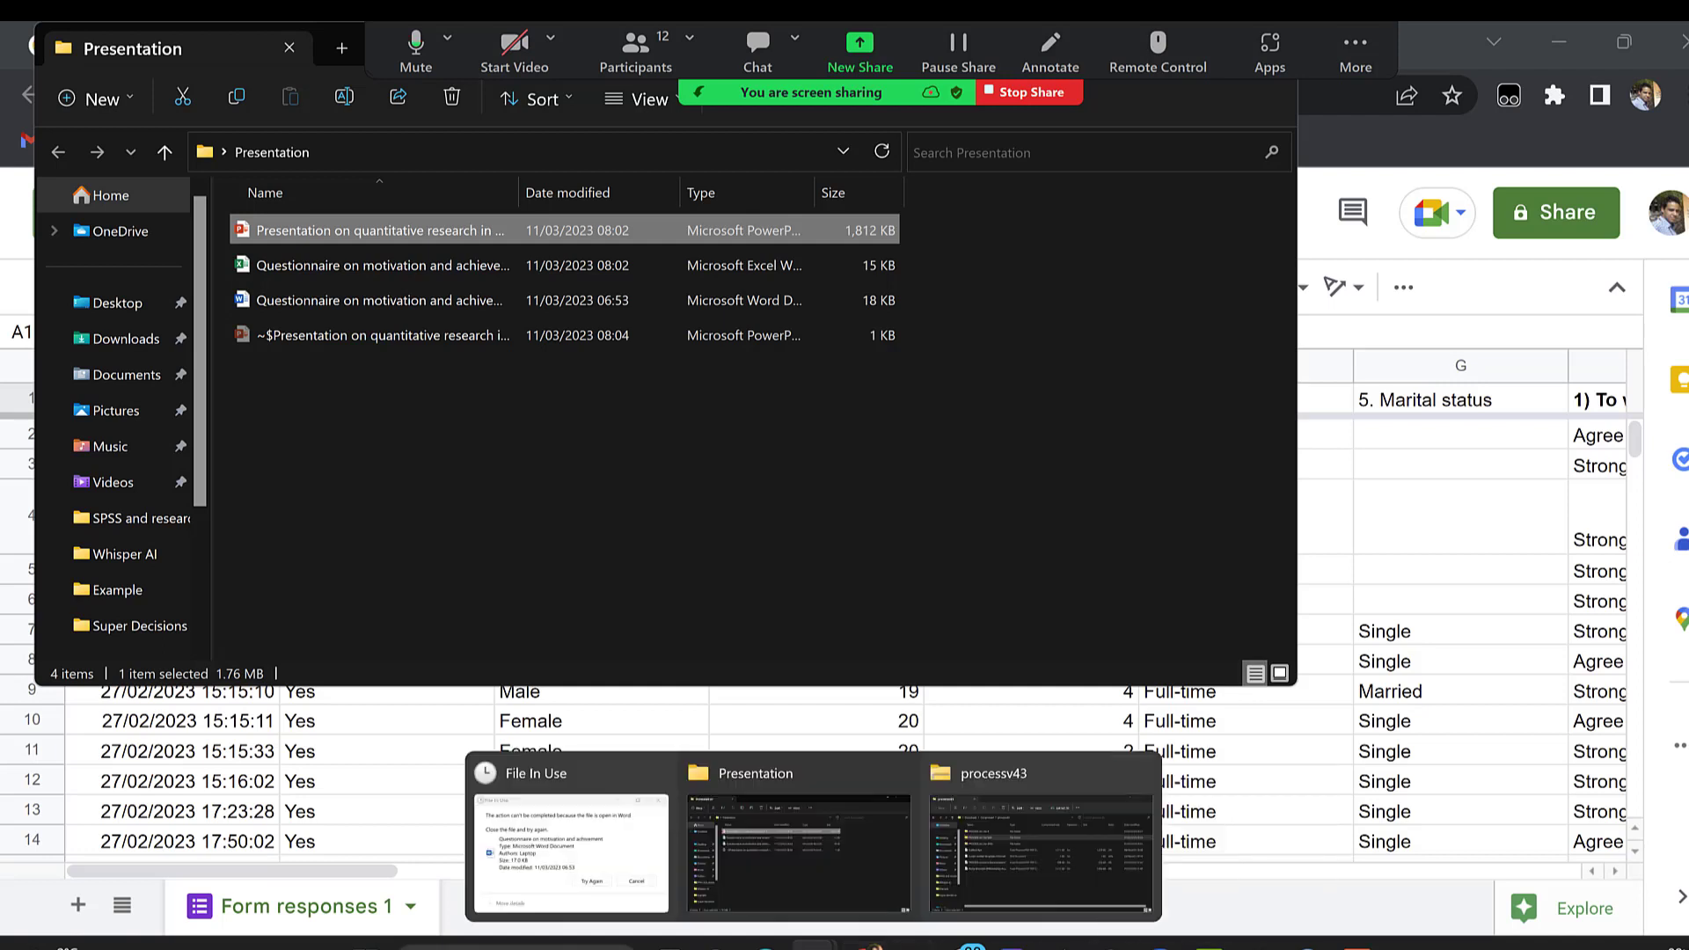
left_click(572, 835)
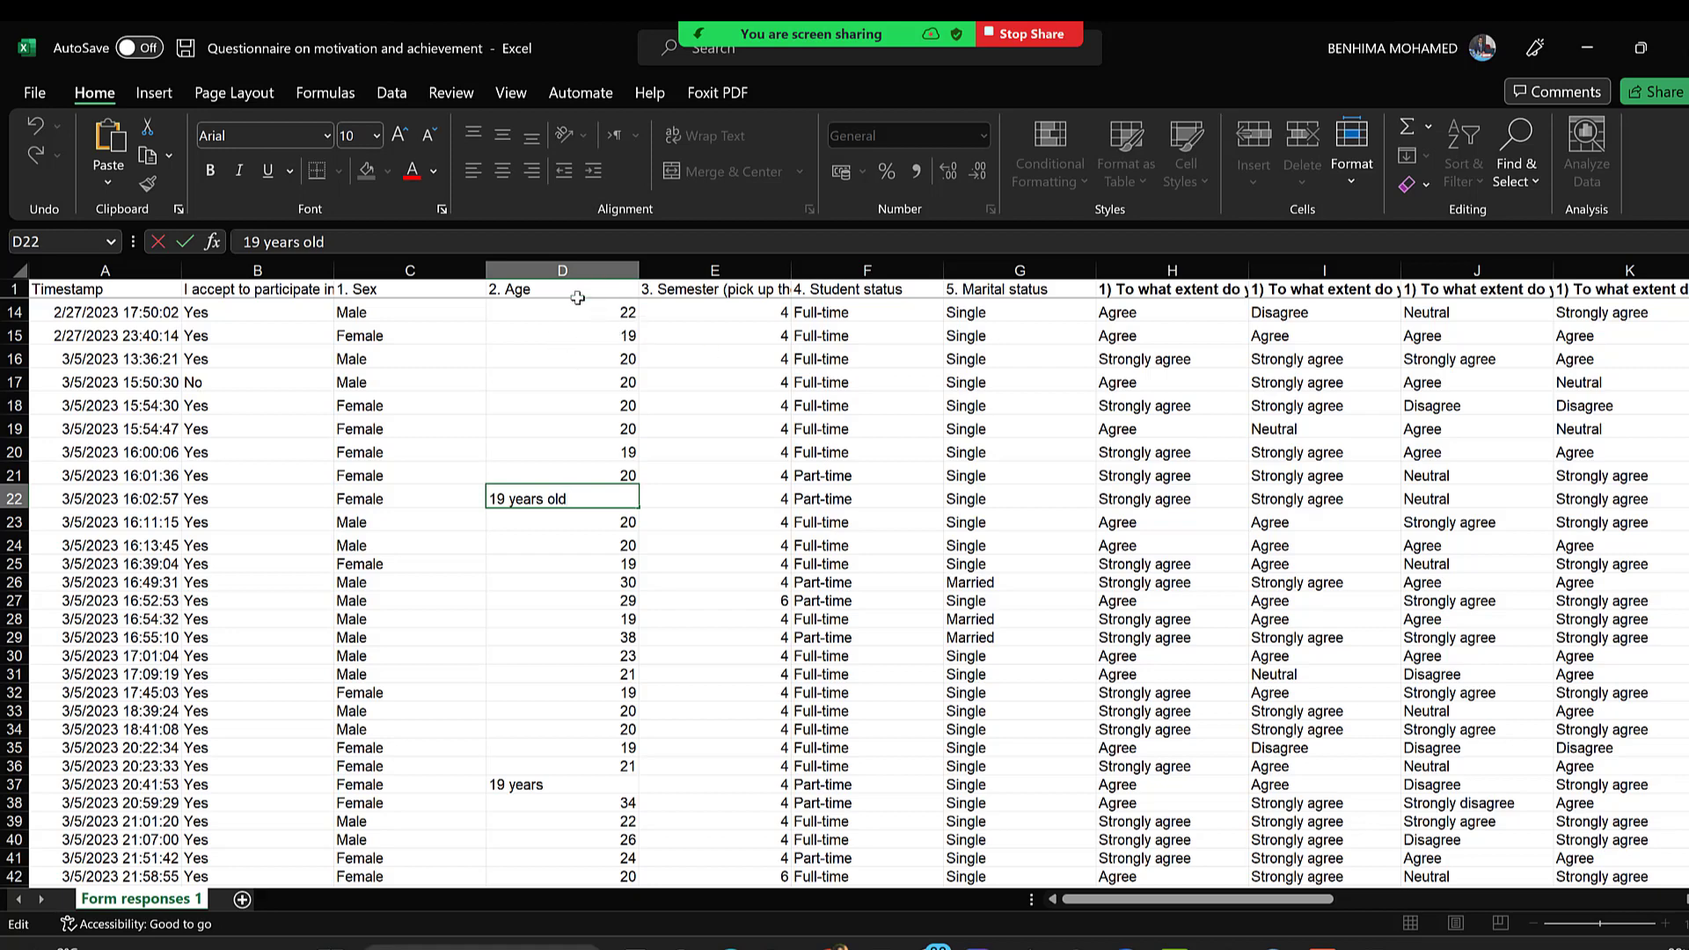
Replace every "Male" entry in the Sex column with 1, matching case.
left_click(410, 271)
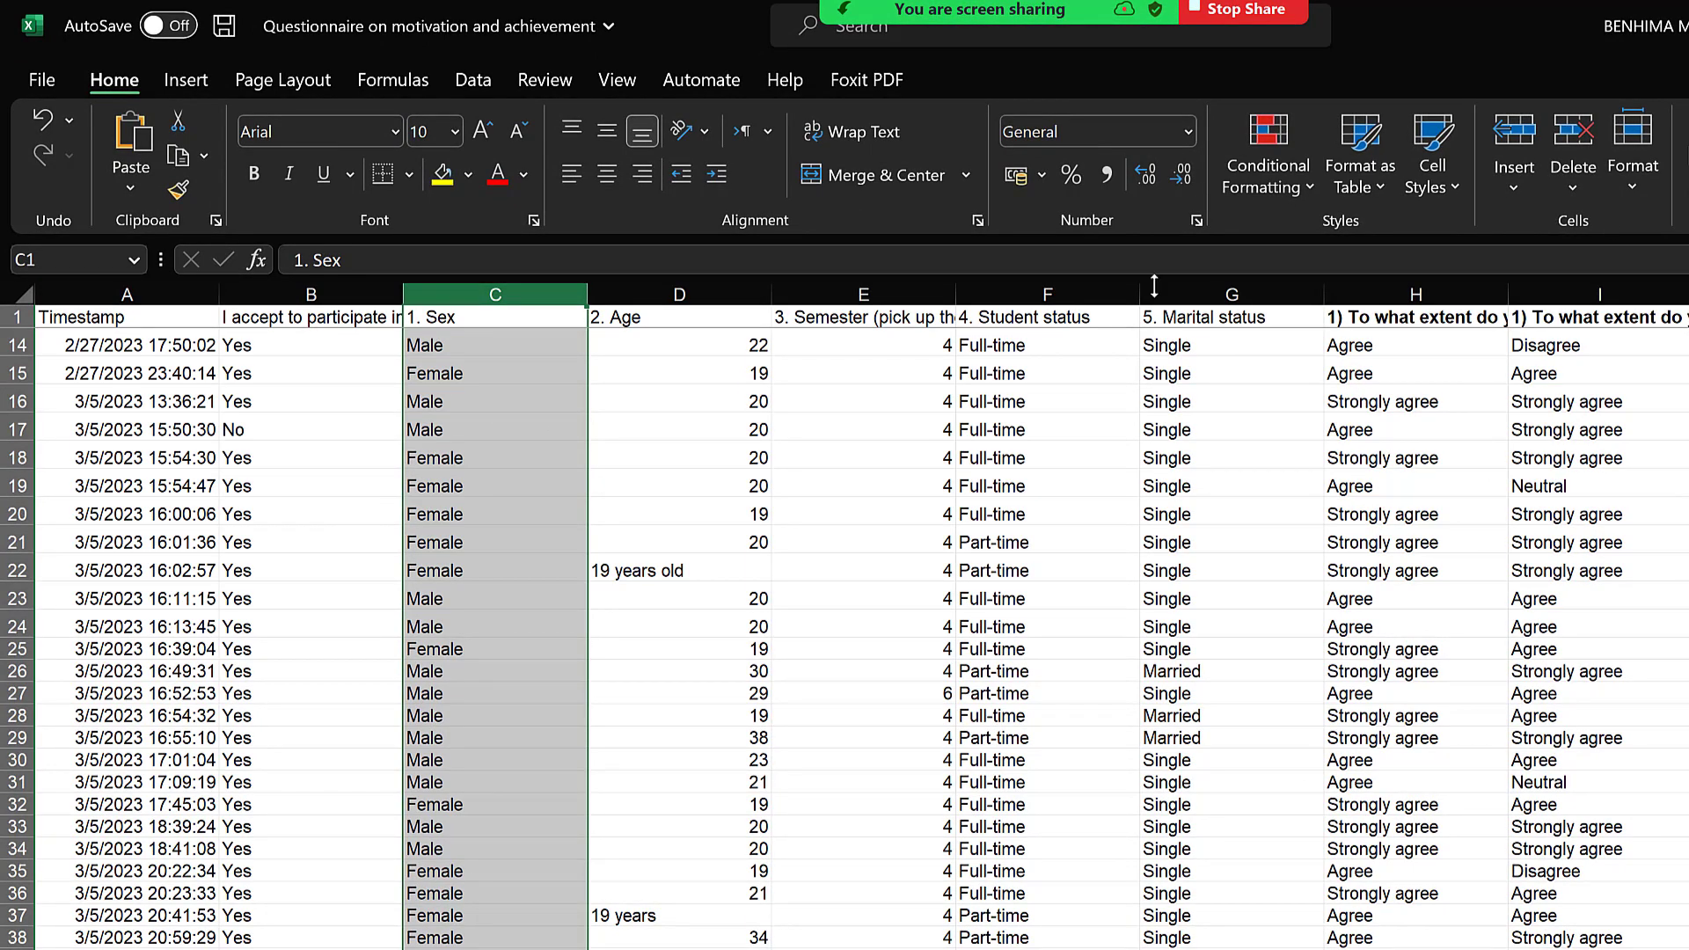
scroll(388, 448, "down", 3)
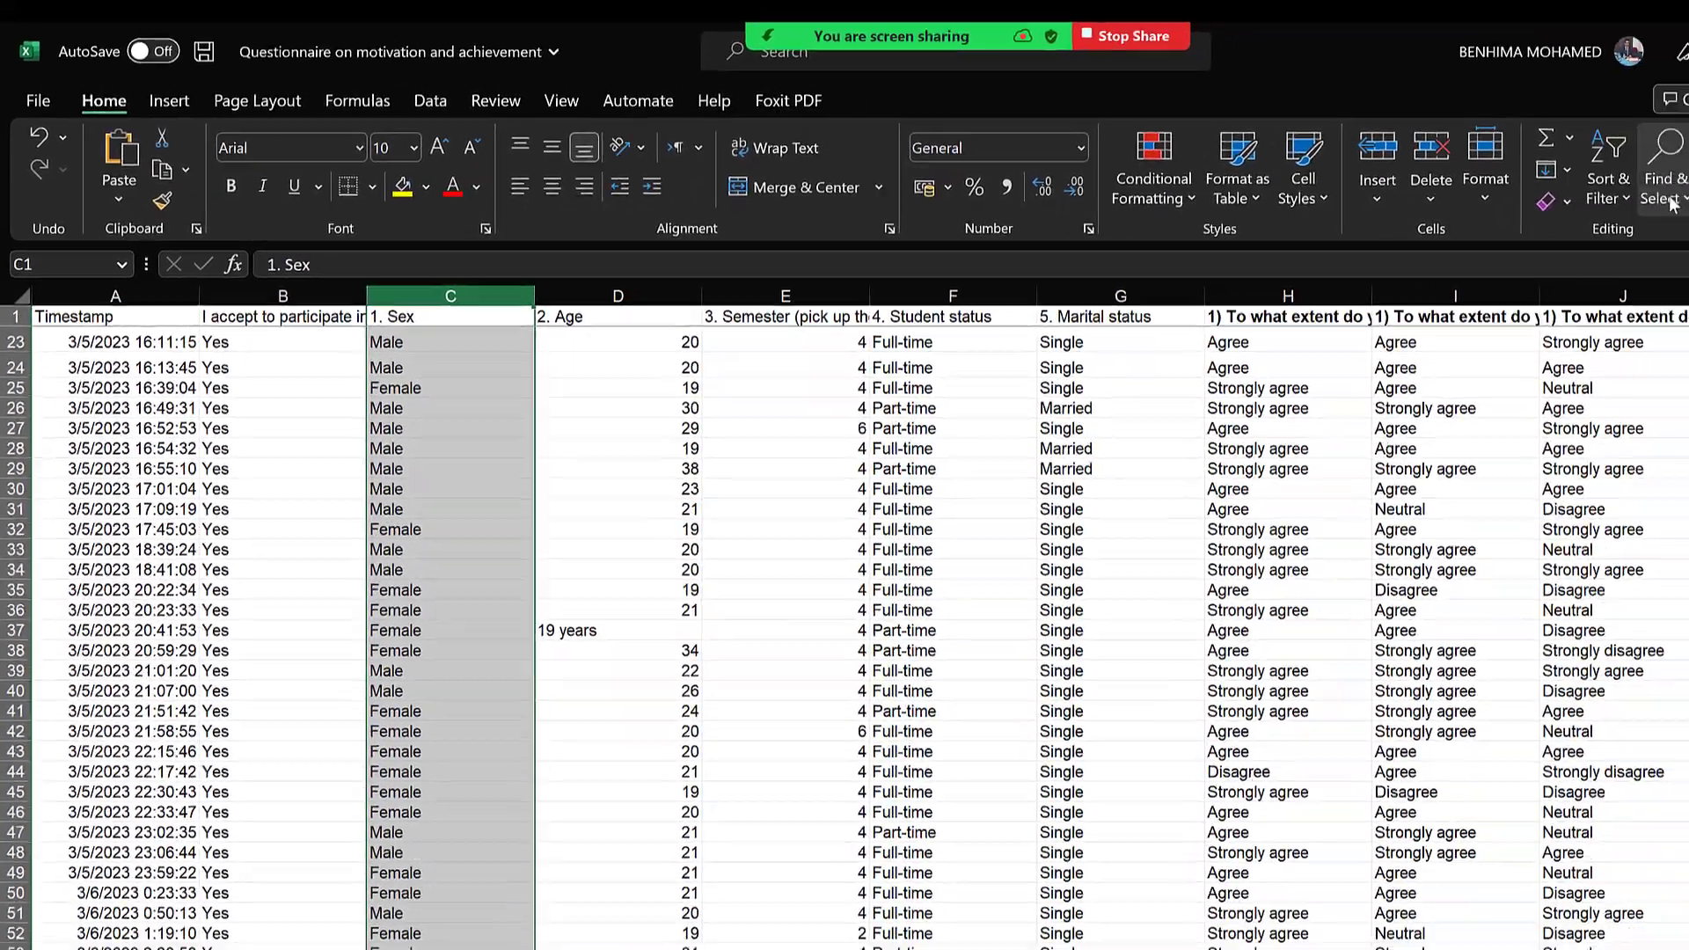
left_click(1572, 191)
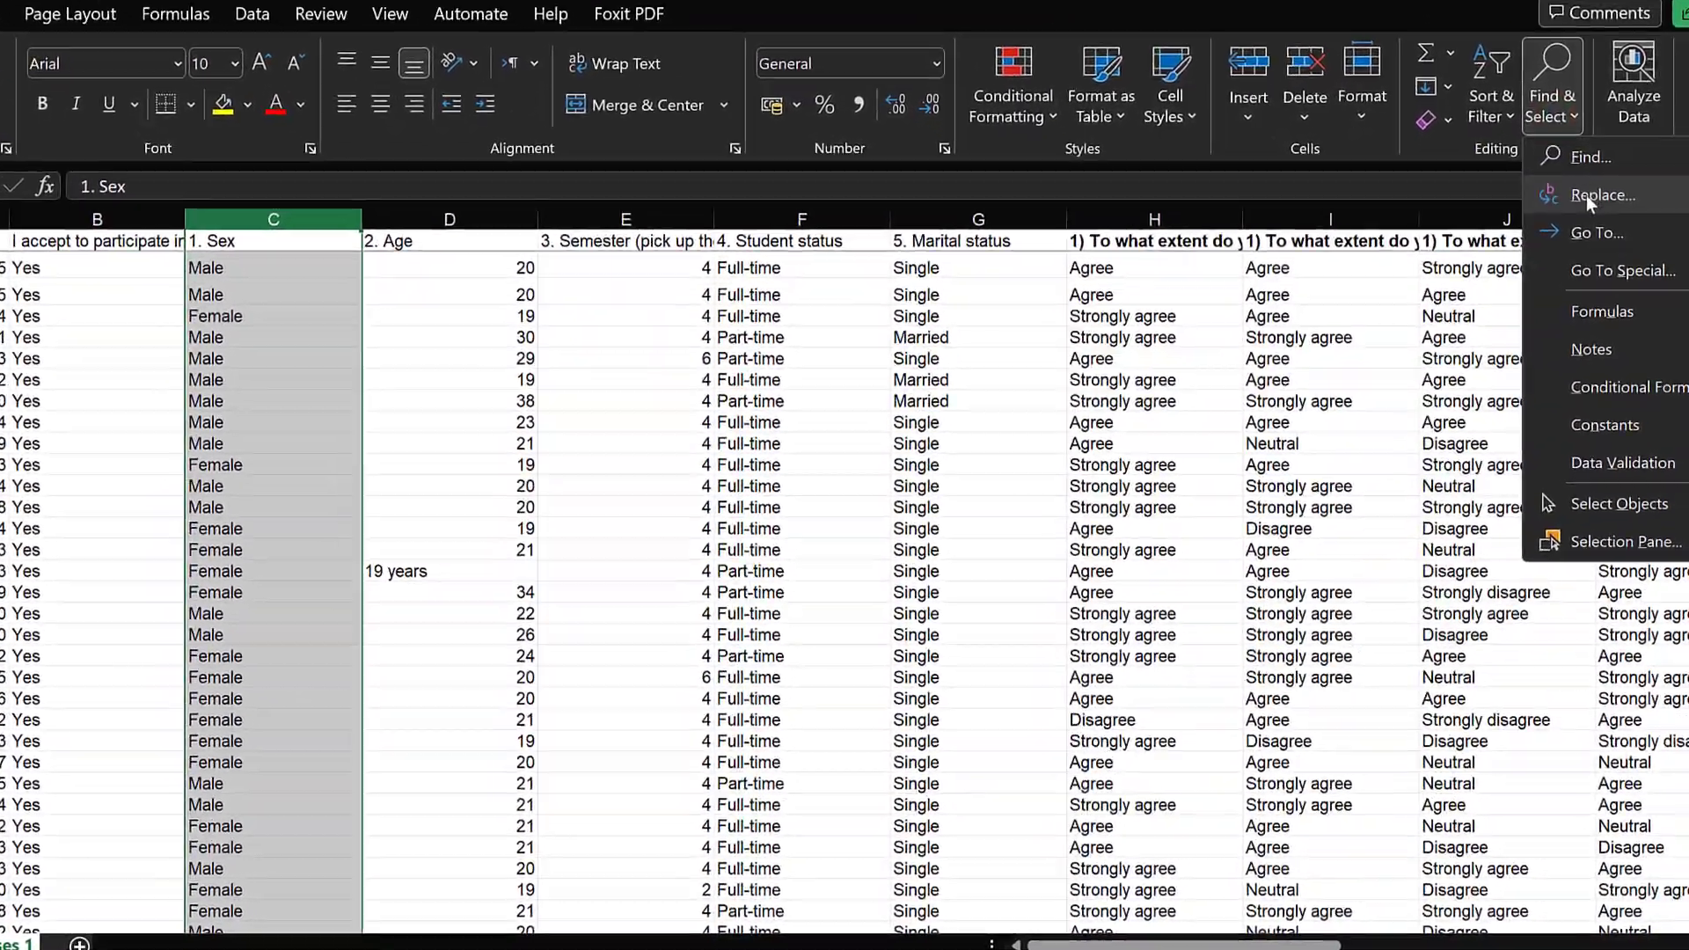
left_click(1609, 259)
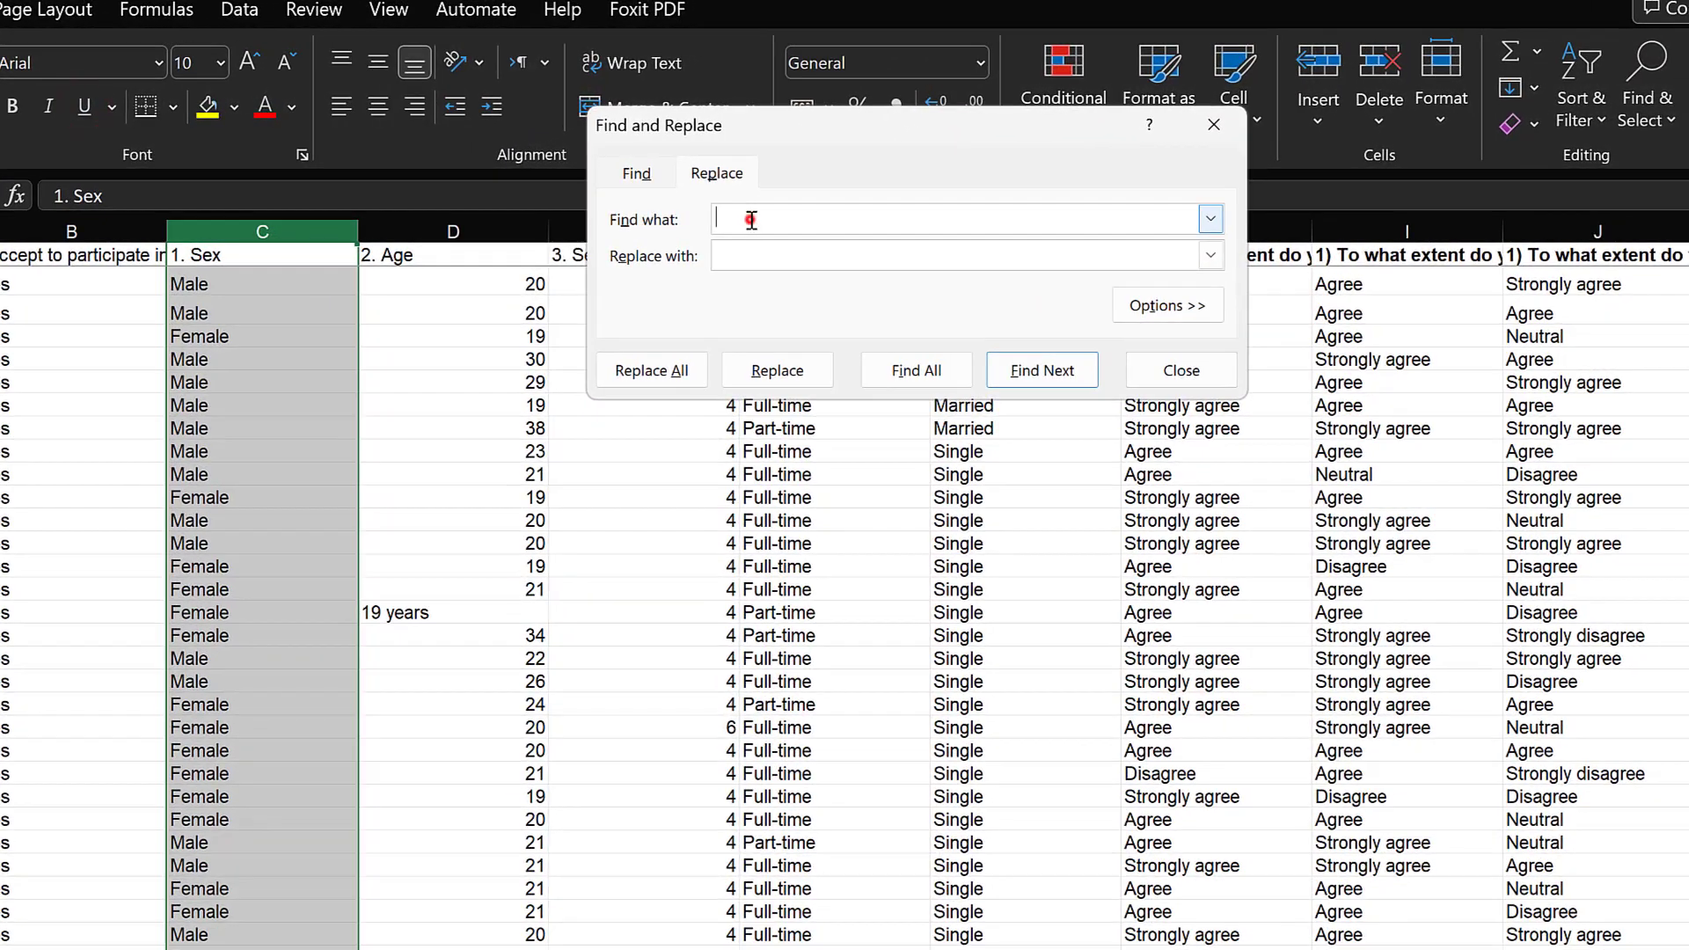
left_click(145, 182)
type("Male")
left_click(729, 251)
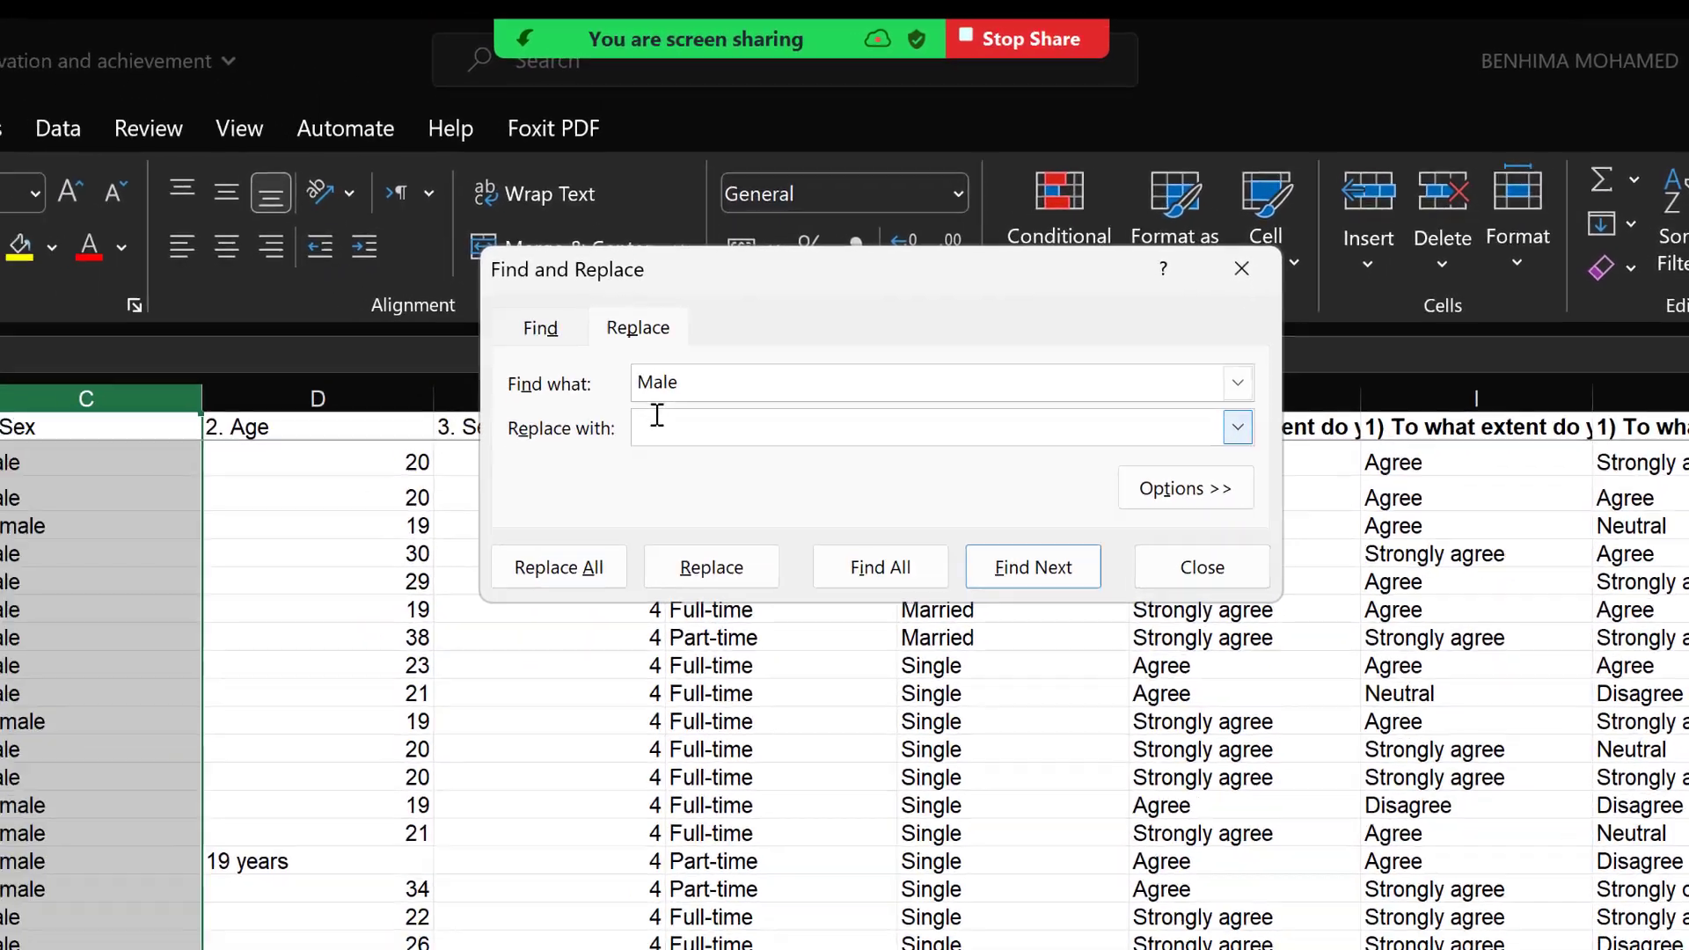
type("1")
left_click(1157, 475)
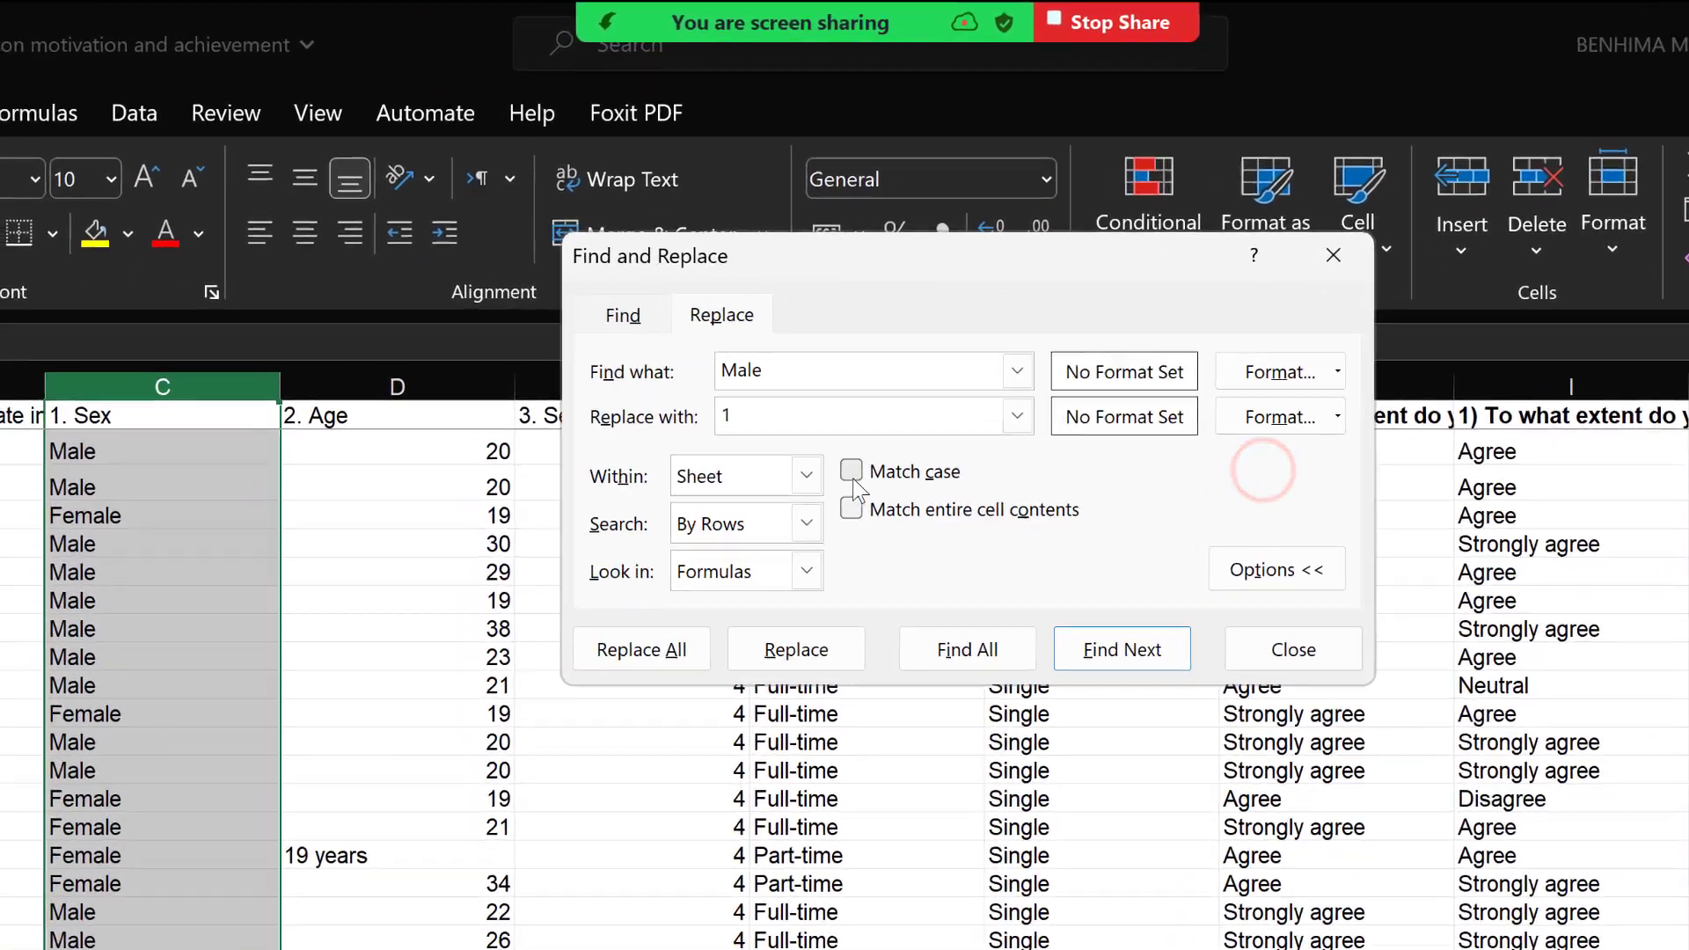
left_click(789, 466)
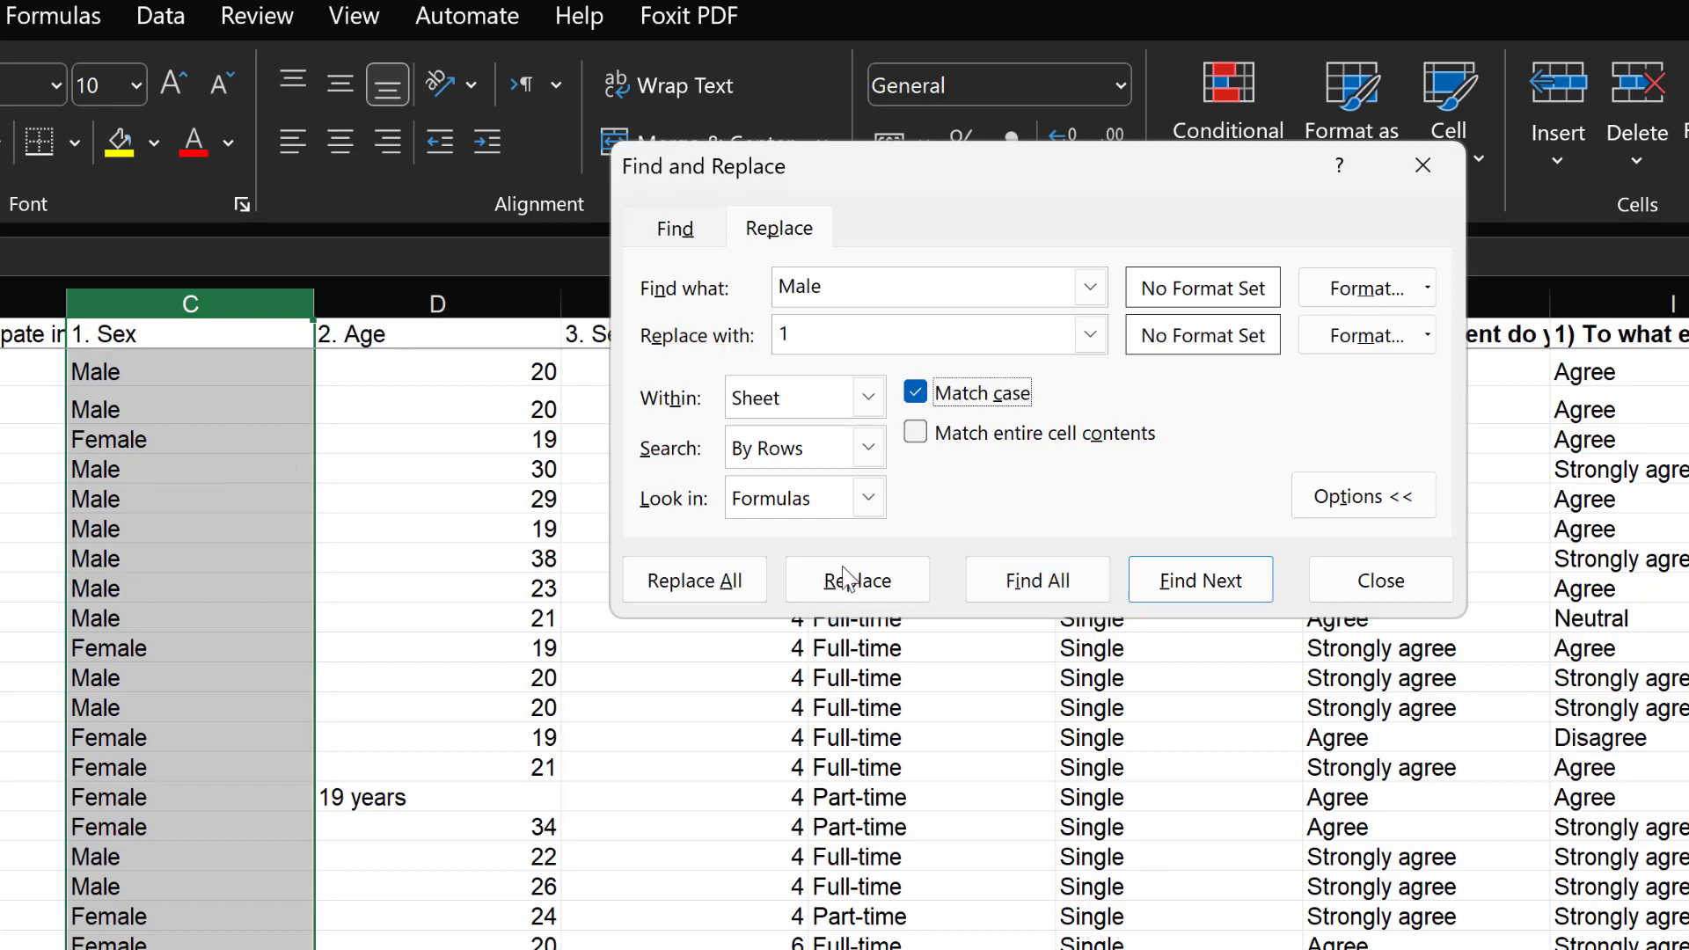
left_click(723, 580)
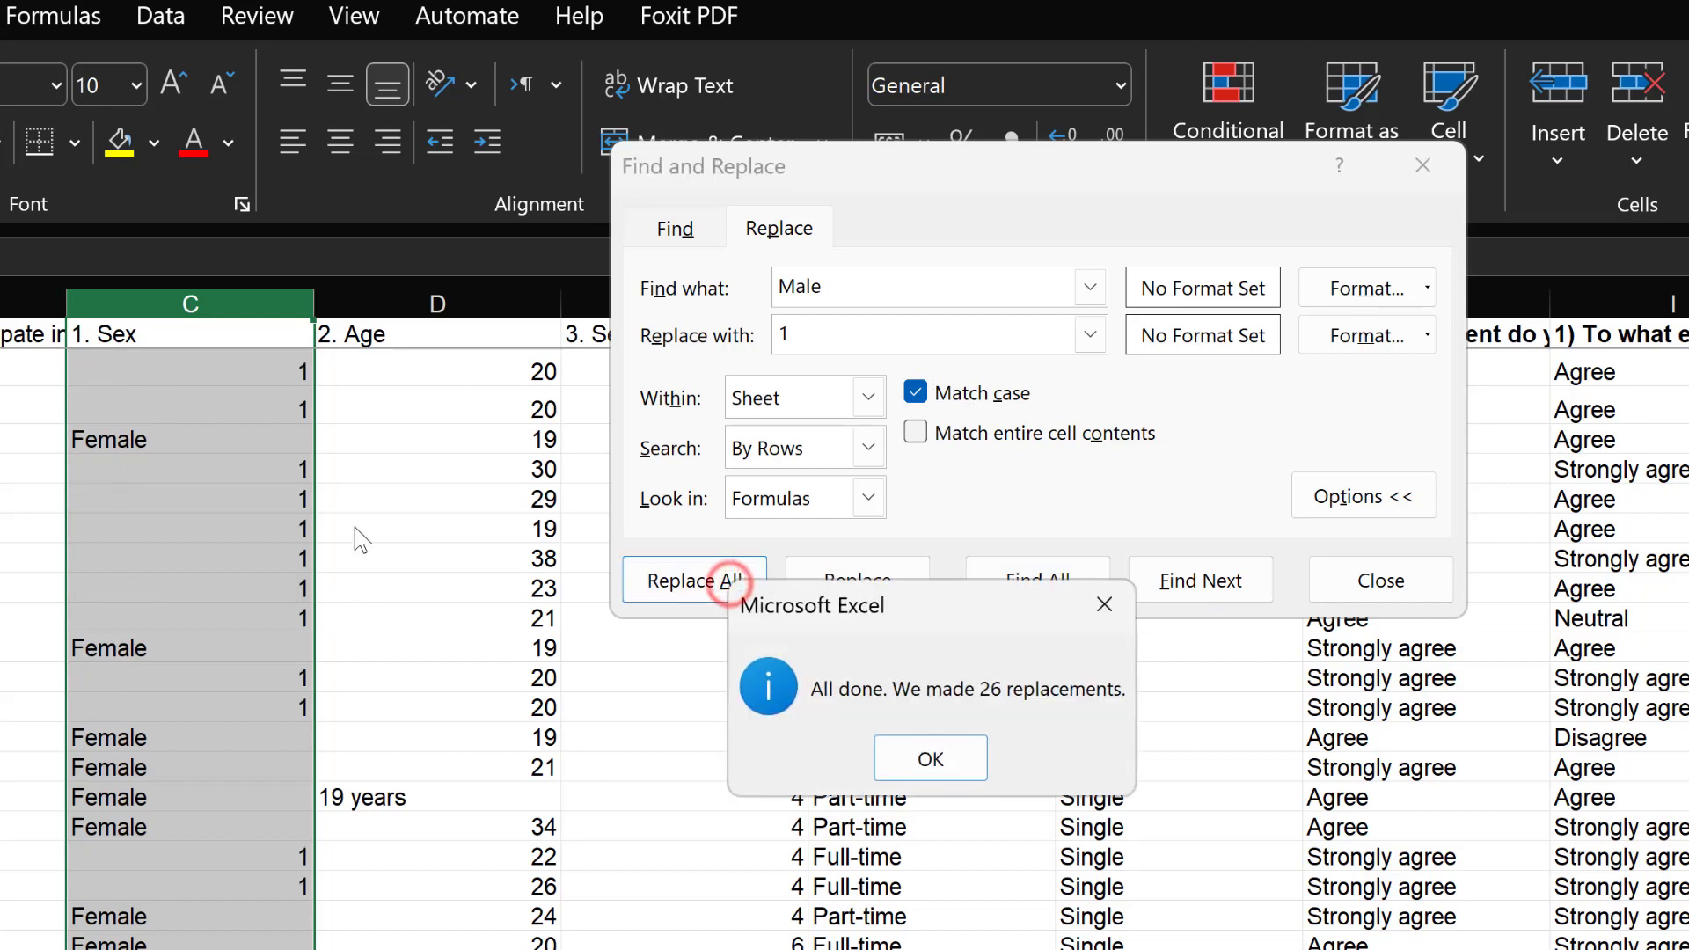
left_click(934, 746)
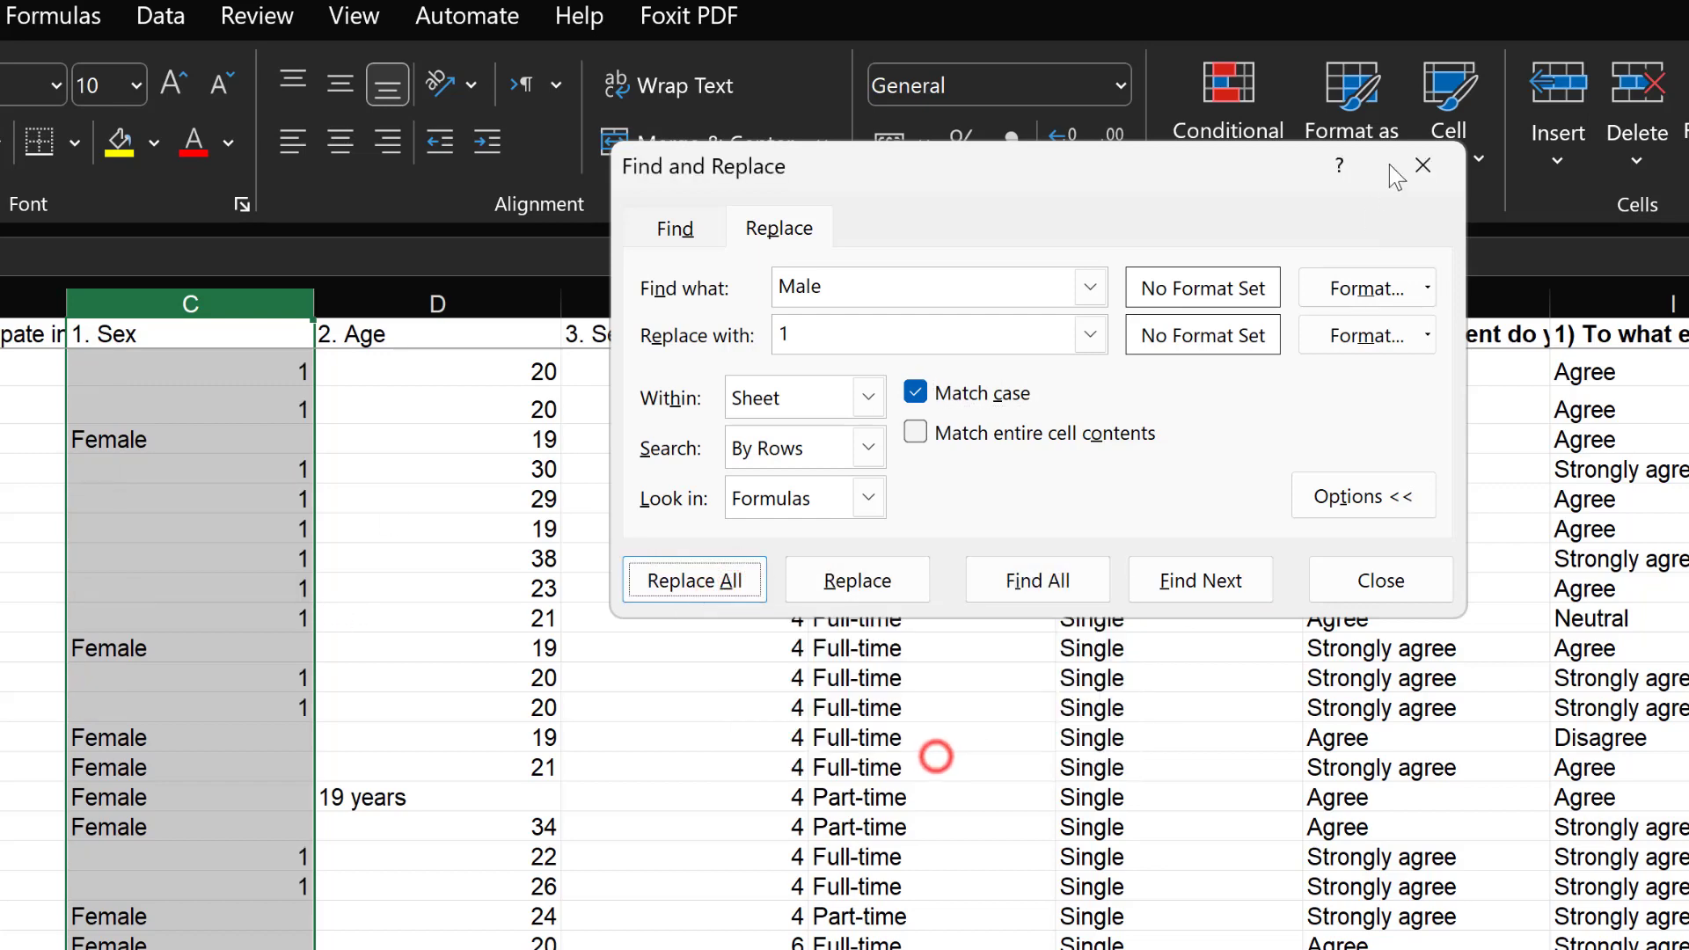
left_click(1440, 166)
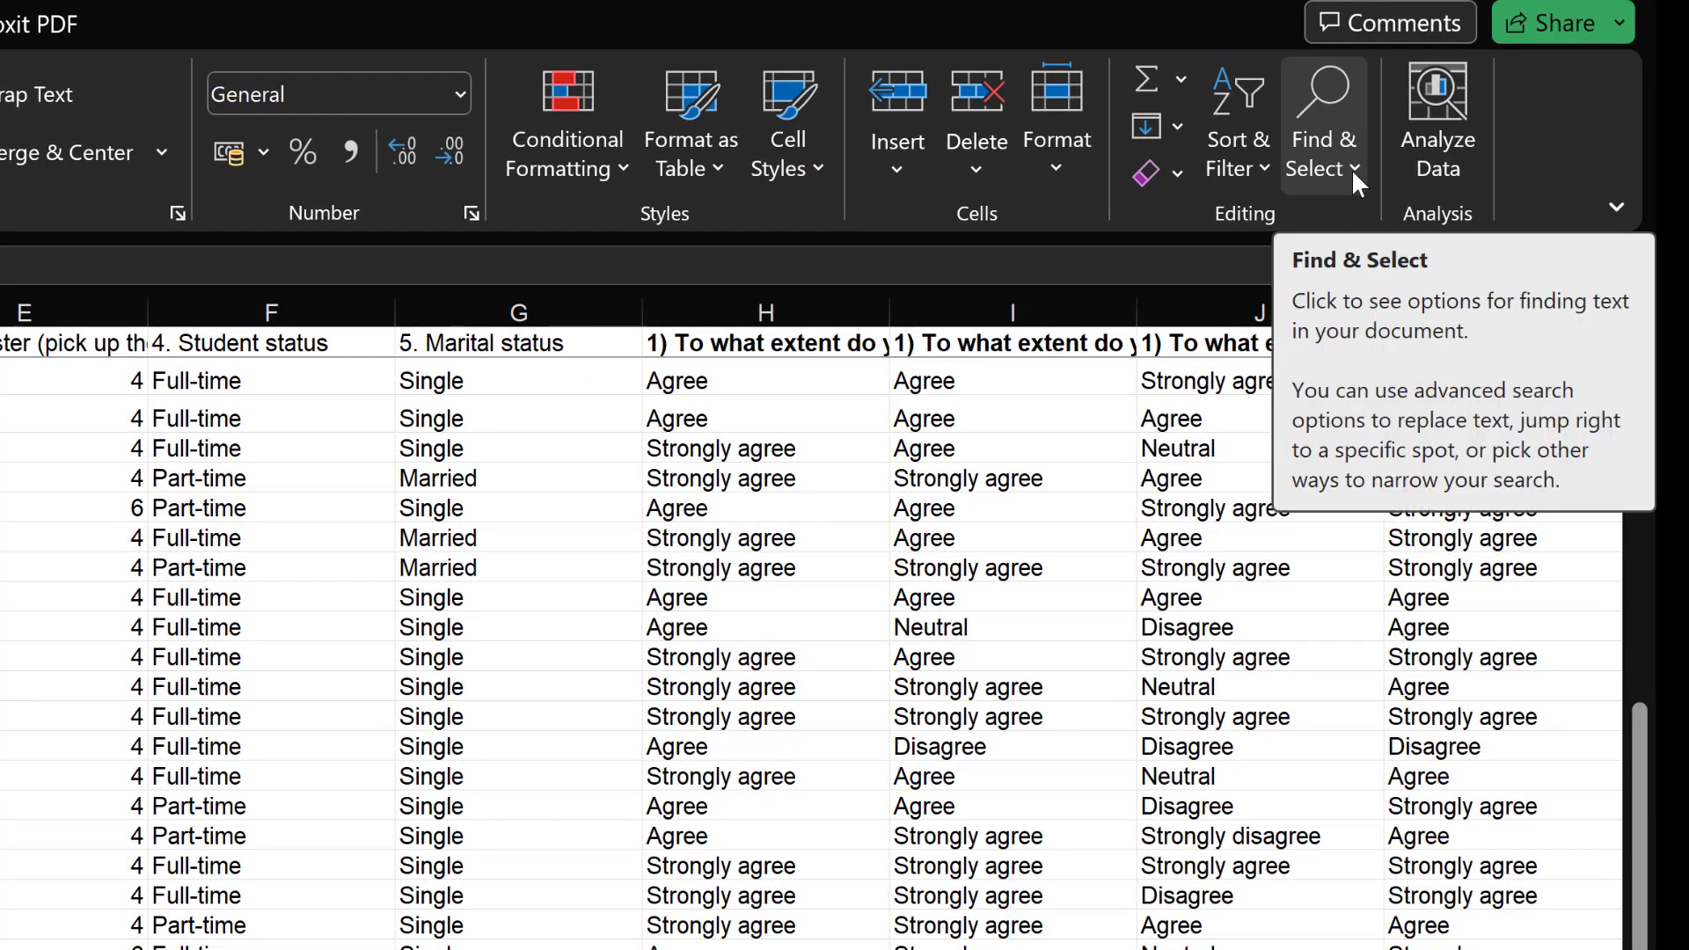
Replace every "Female" entry in the Sex column with 2, keeping case matching on.
left_click(1350, 168)
left_click(1354, 273)
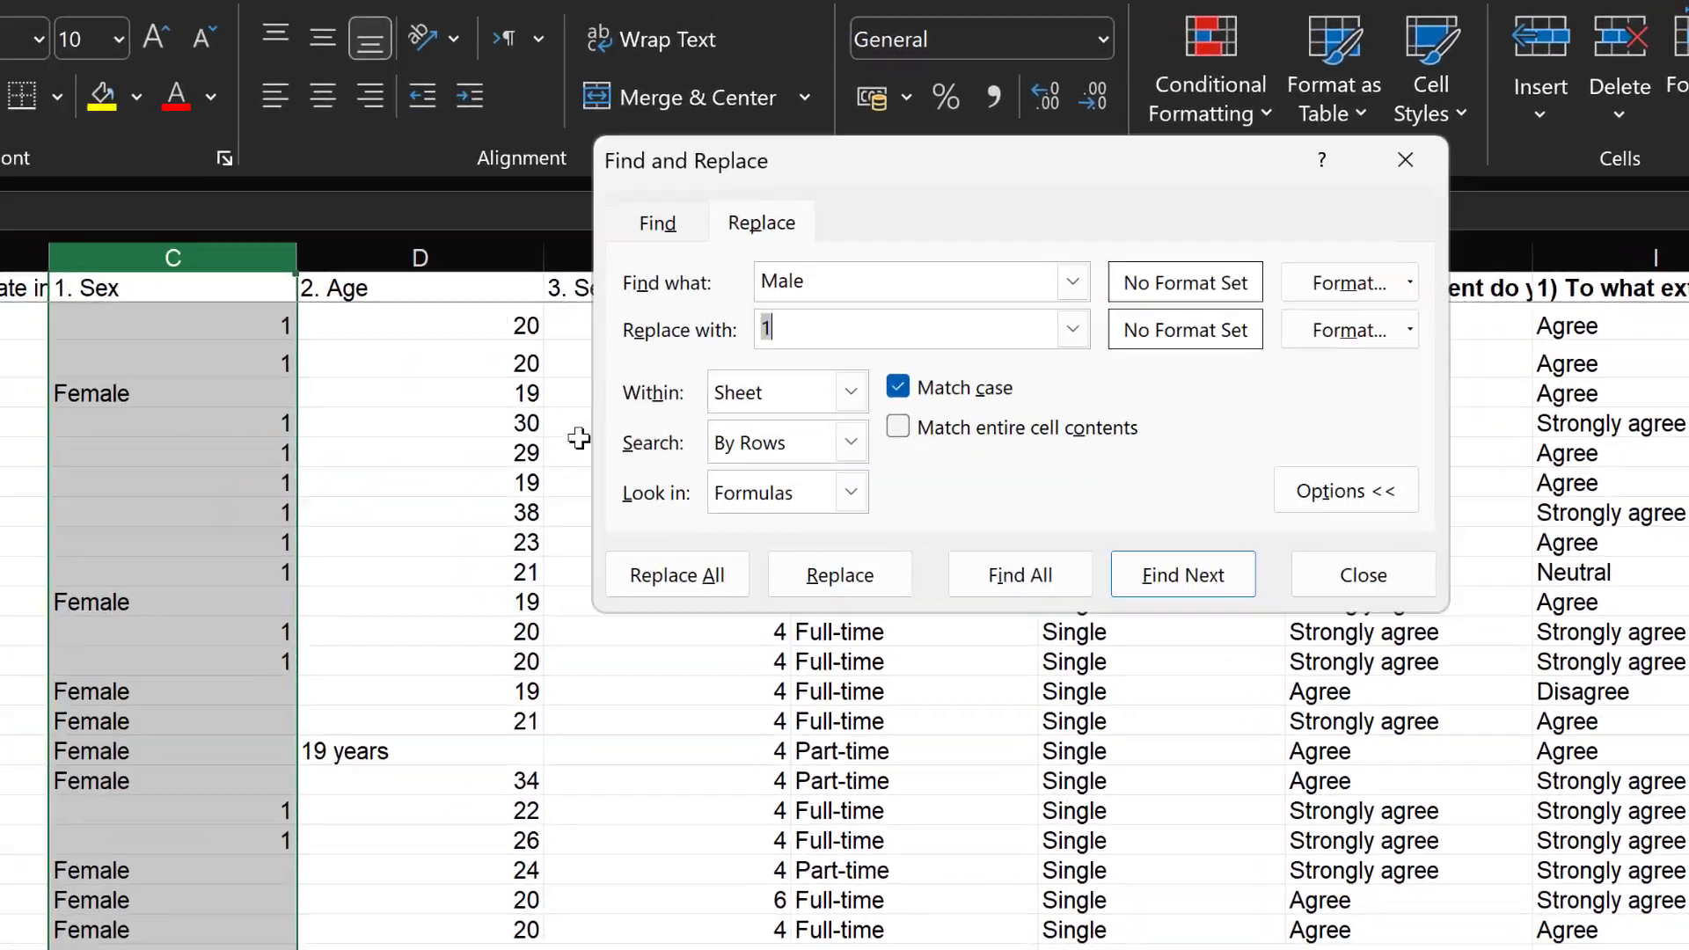
double_click(842, 277)
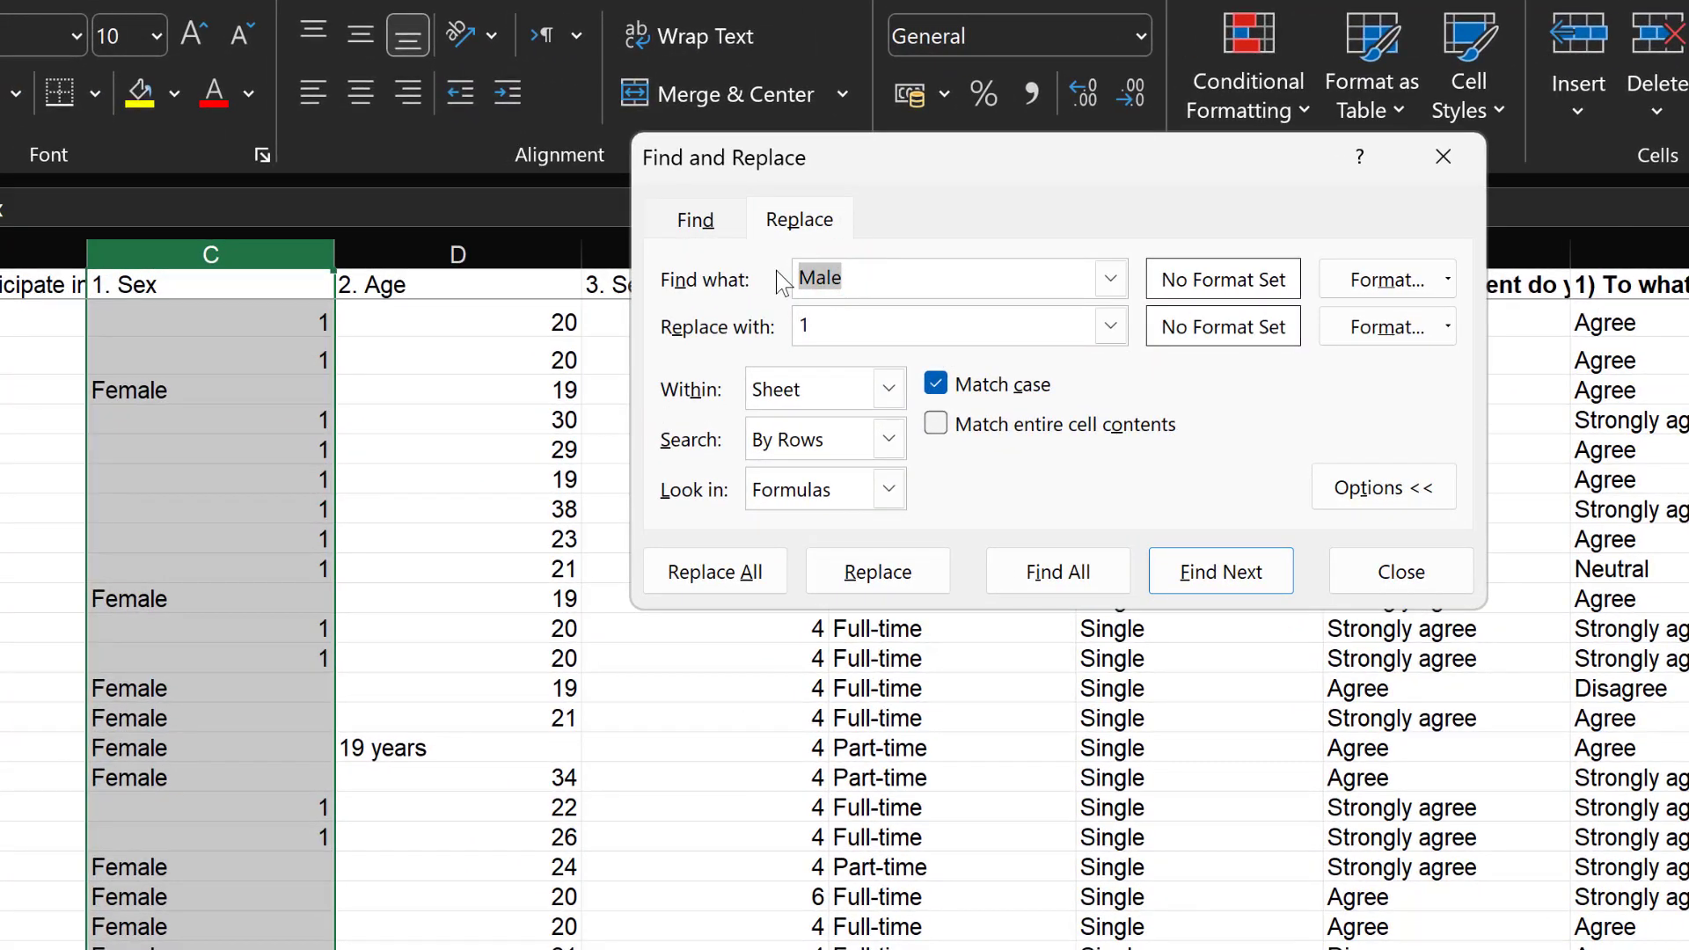
type("Fem")
double_click(809, 330)
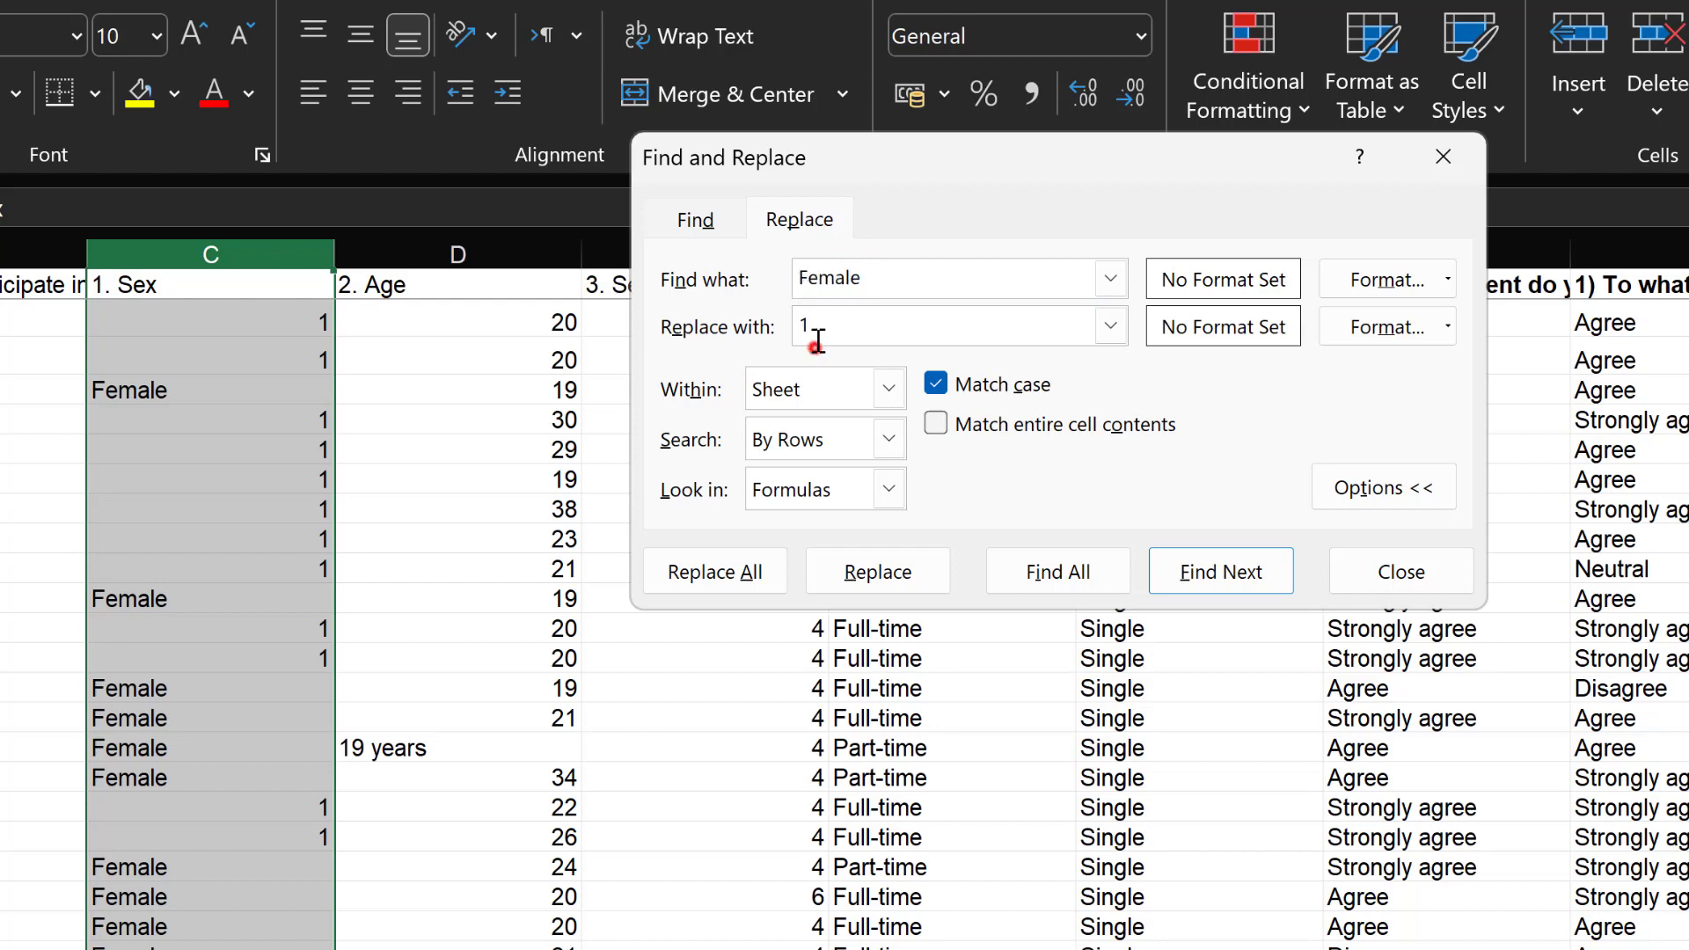
type("2")
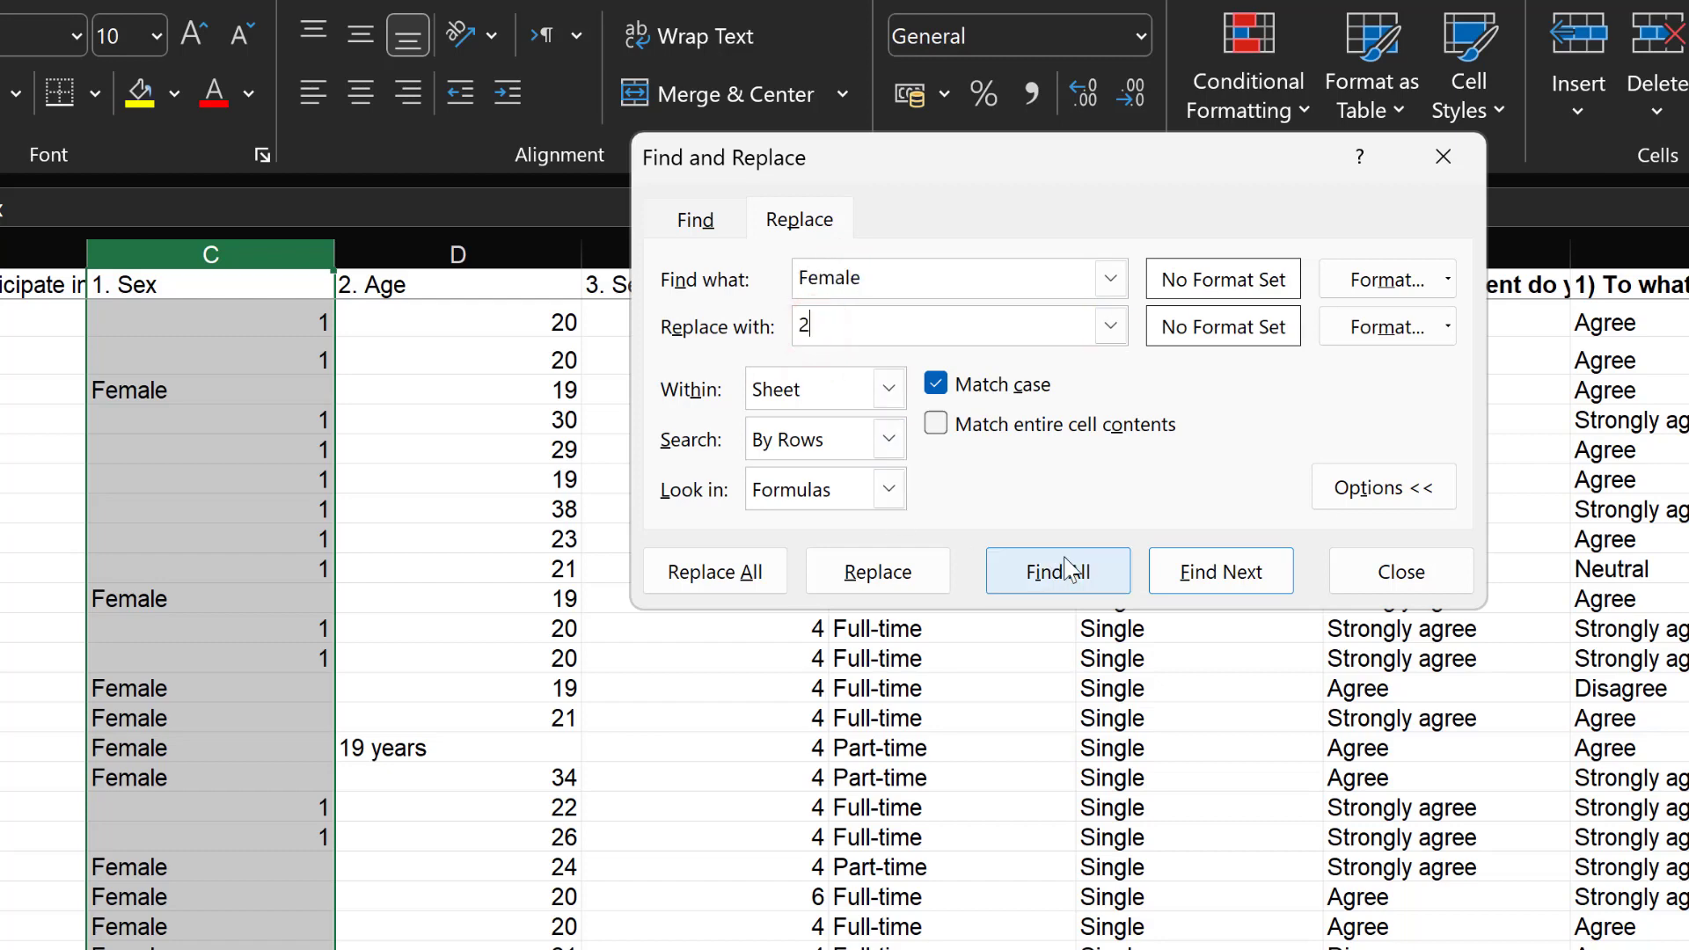
left_click(703, 577)
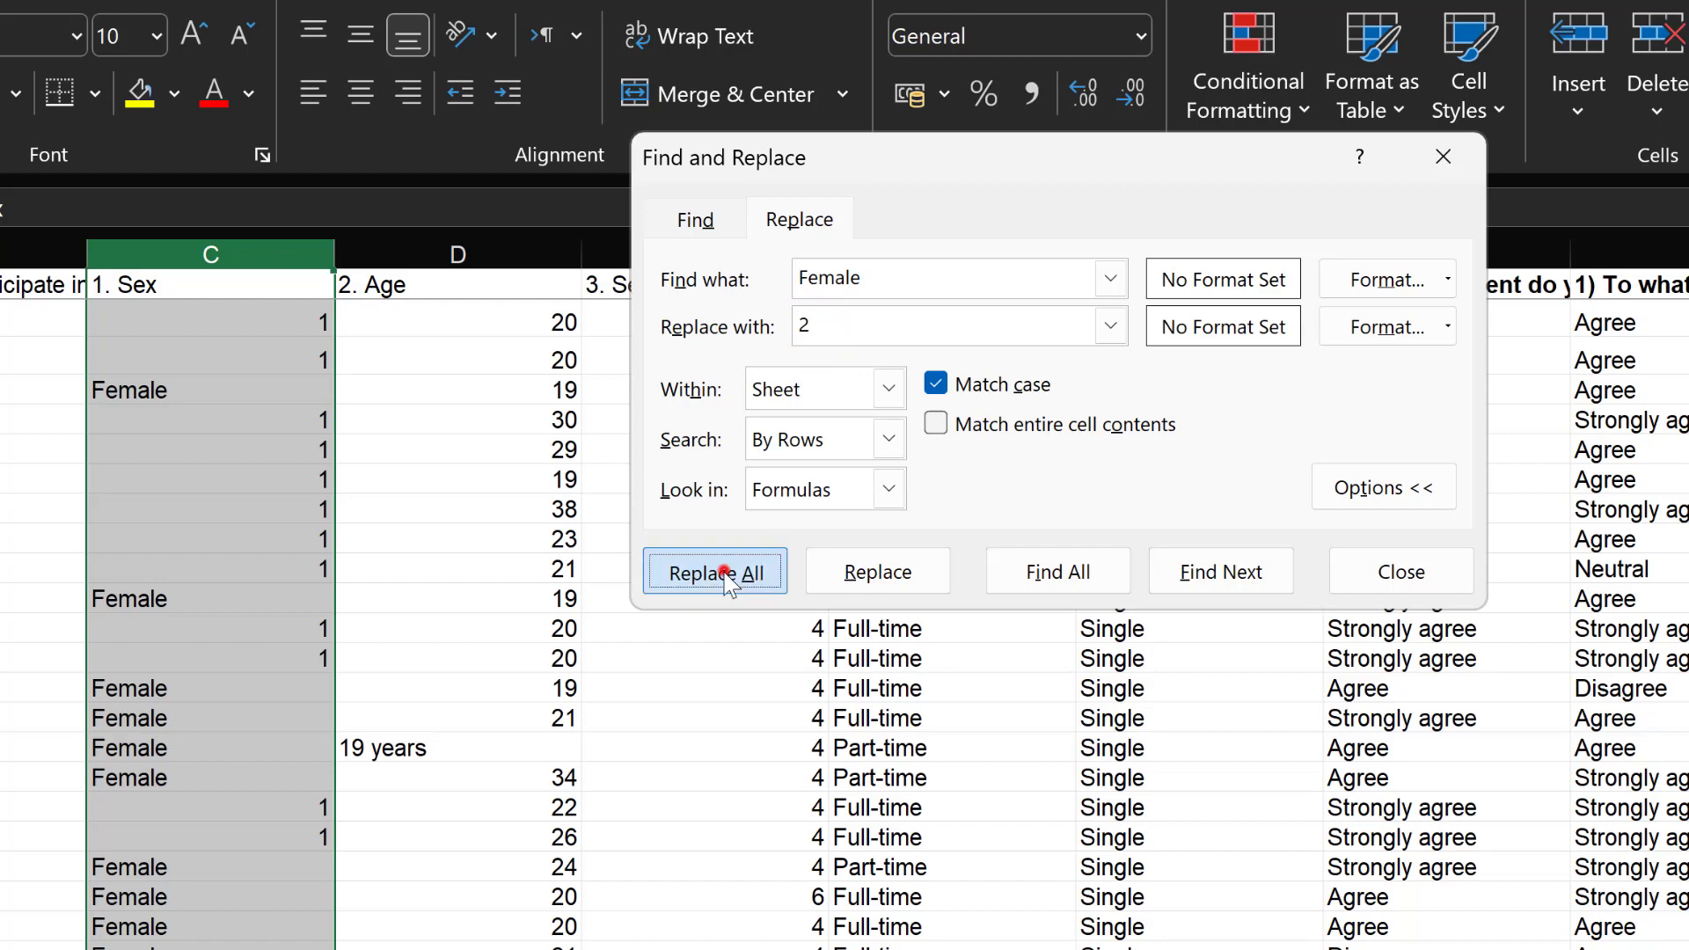
left_click(950, 710)
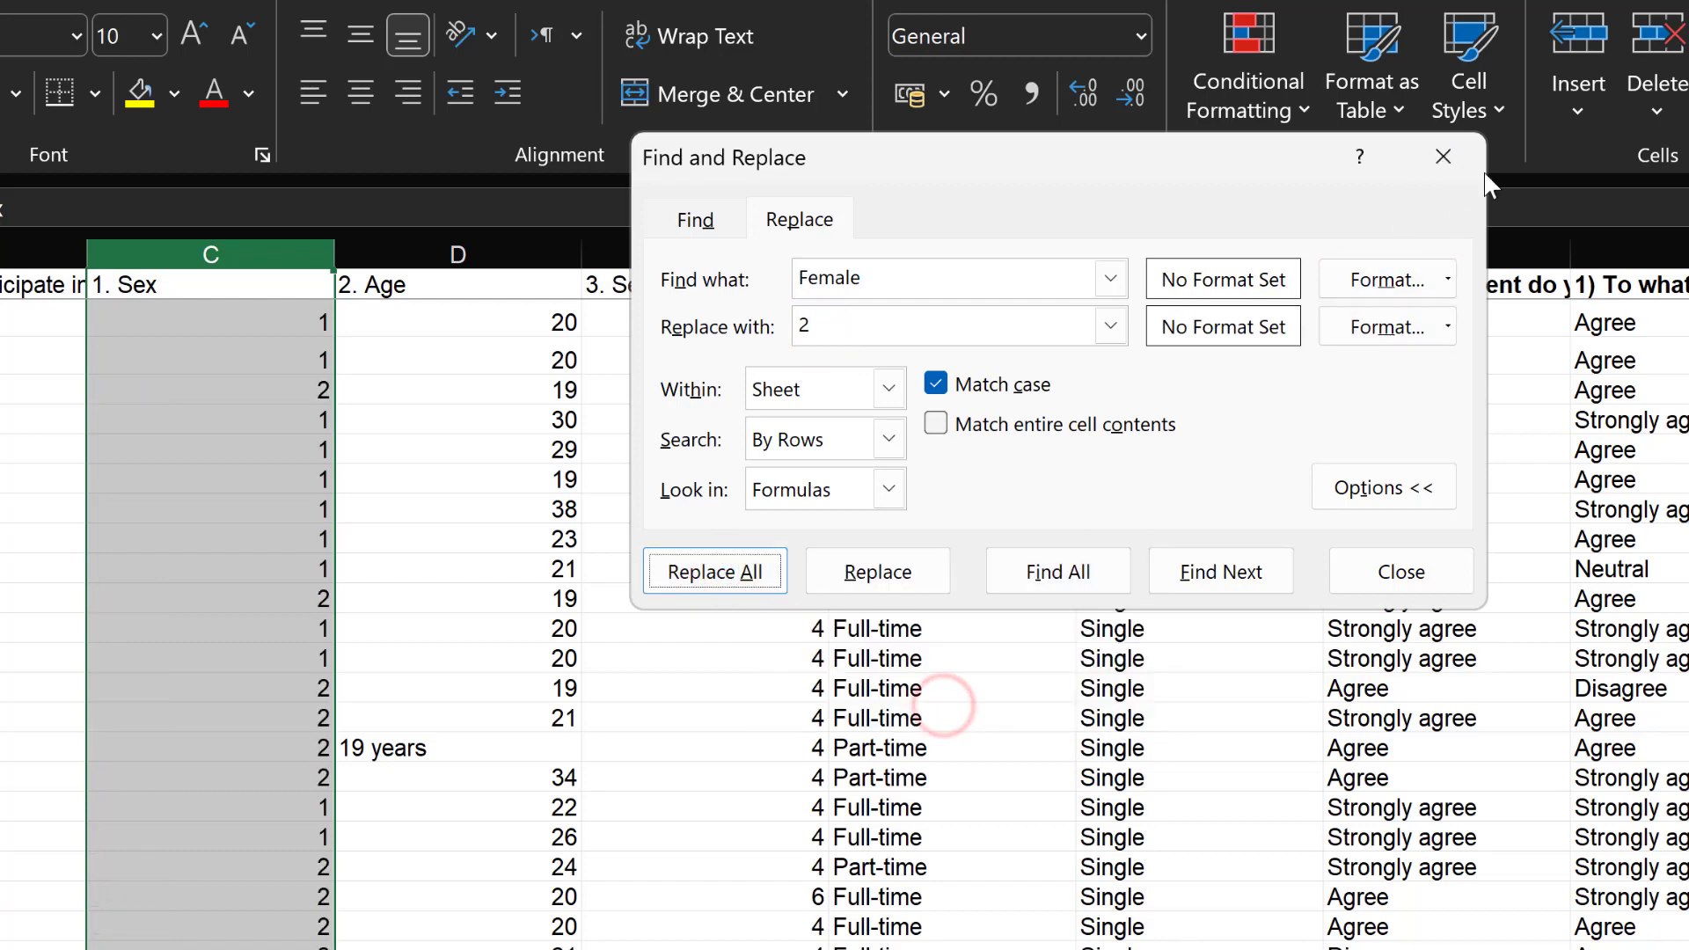
left_click(1442, 156)
Remove the word "years" from the "19 years" entry in the Age column, leaving the plain number 19.
scroll(488, 492, "down", 4)
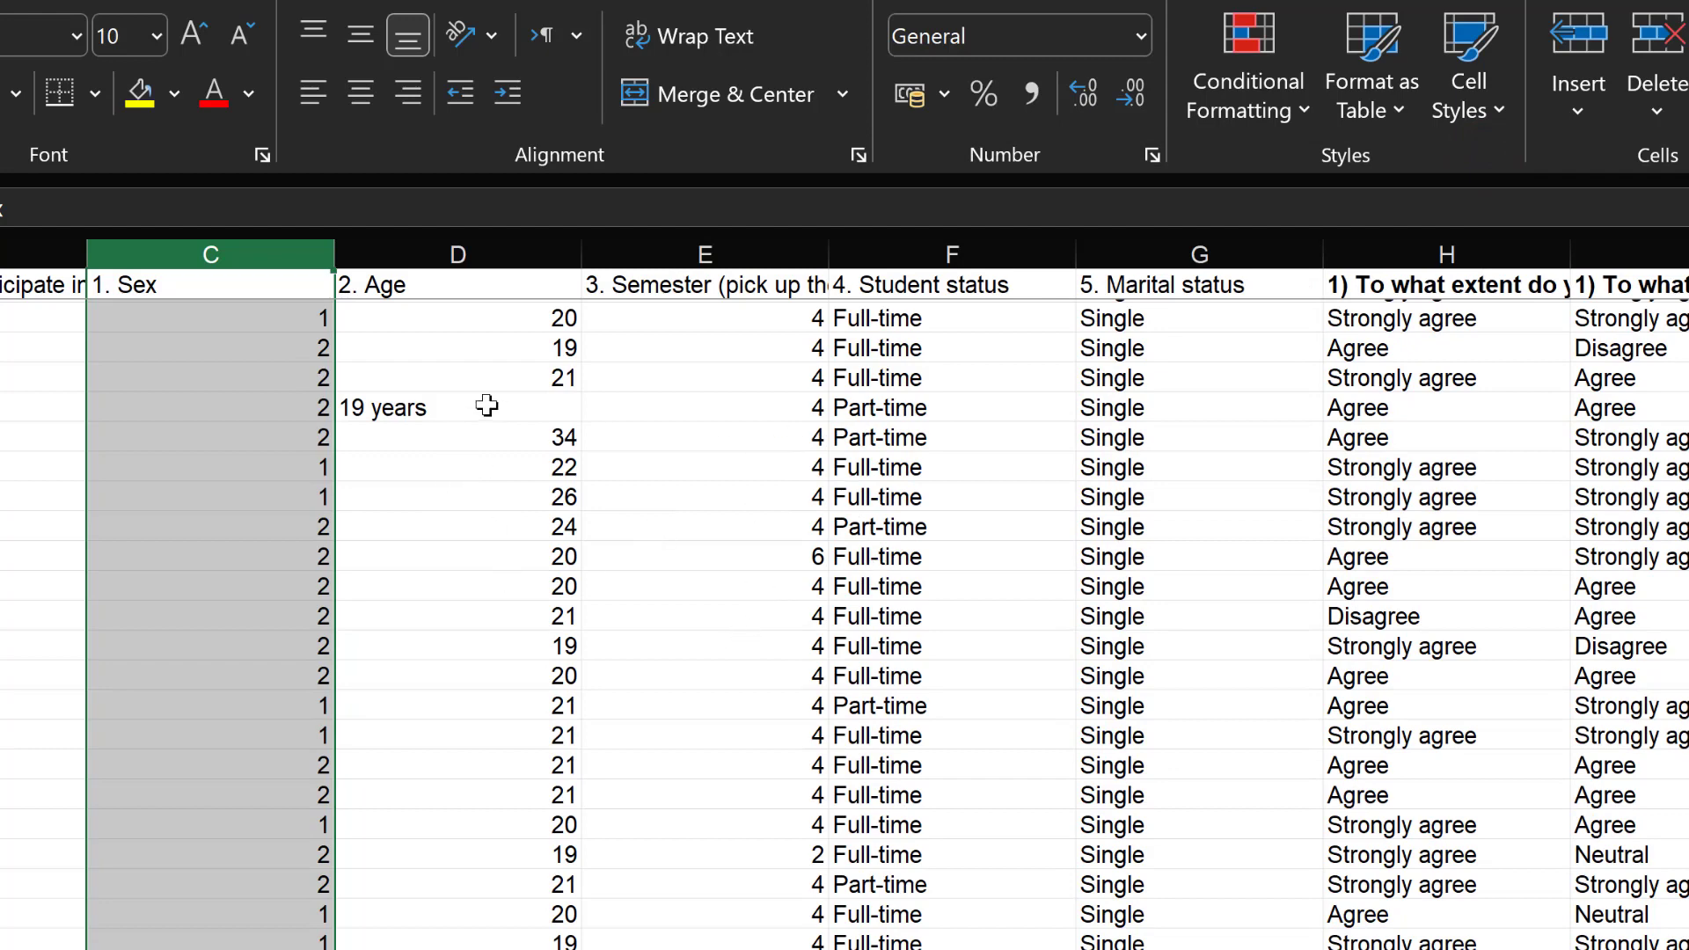
left_click(440, 408)
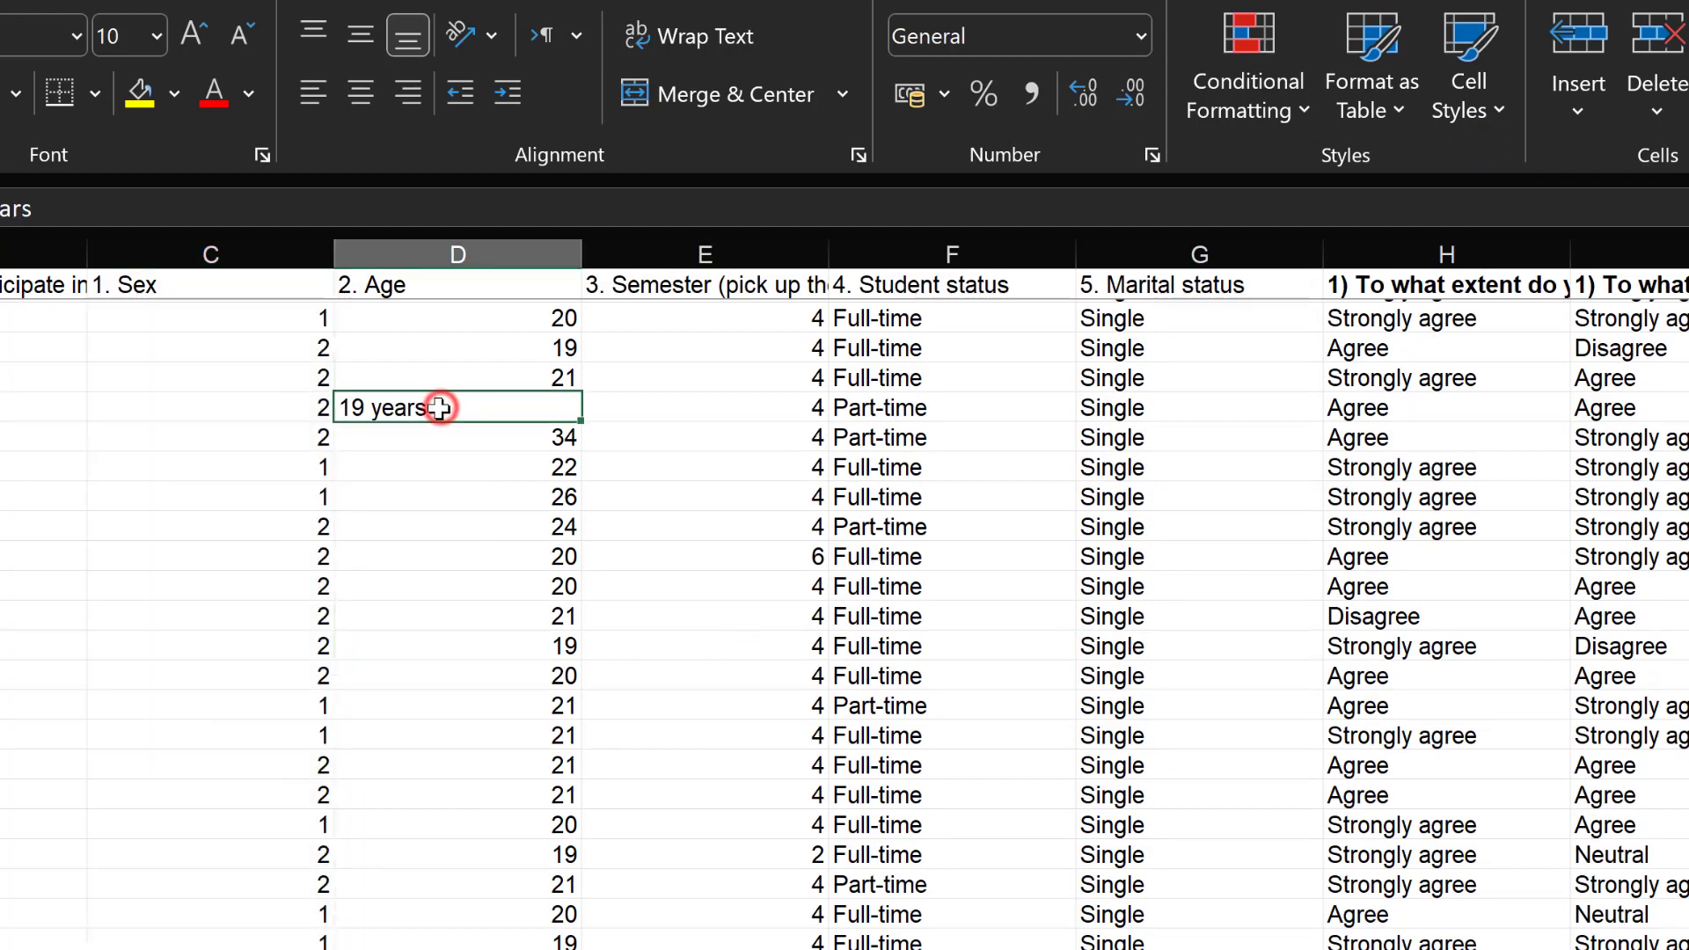
double_click(441, 407)
left_click_drag(441, 407, 363, 409)
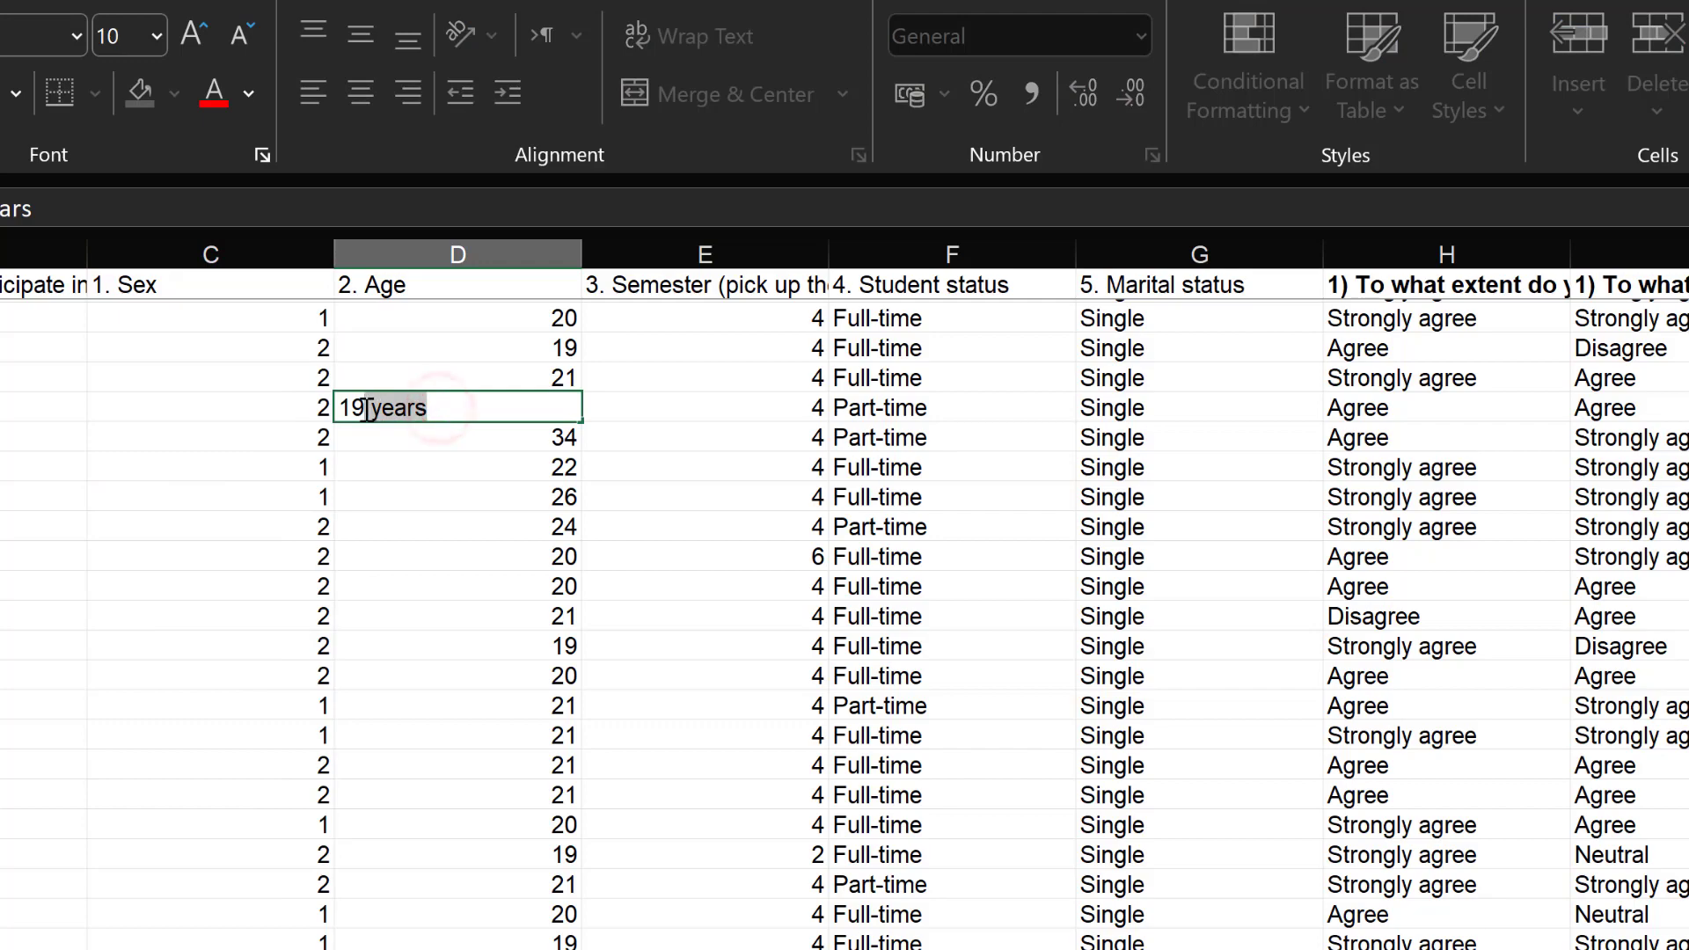
key("BackSpace")
left_click(544, 495)
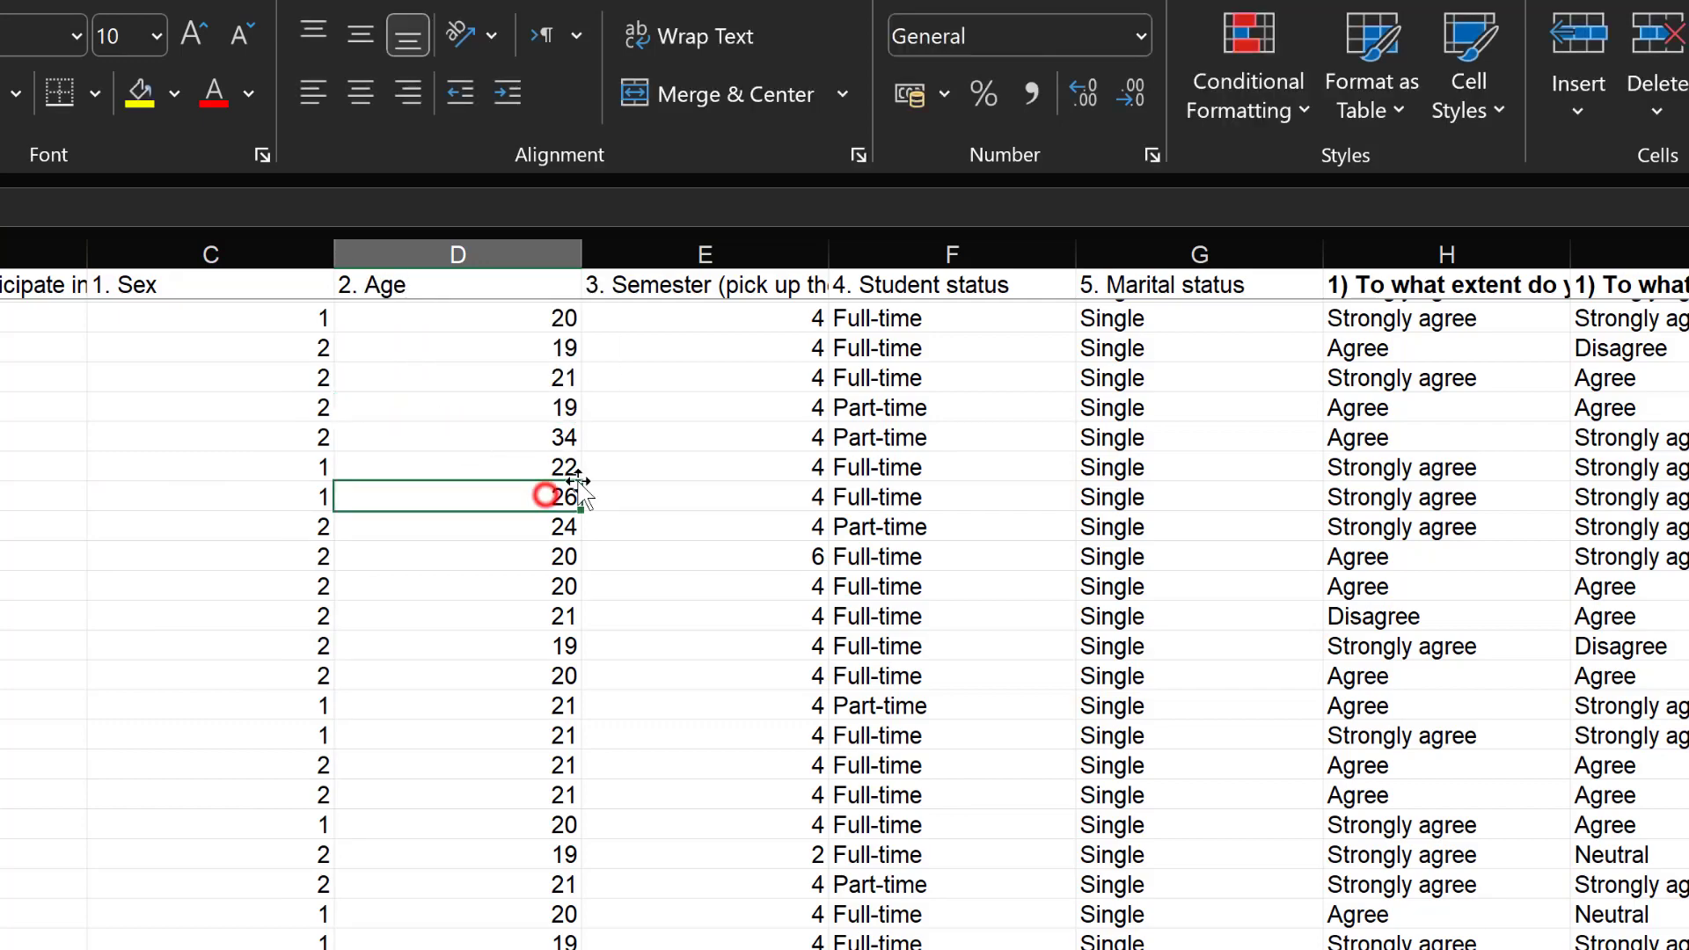
Find the "19 years old" entry in the Age column and reduce it to the plain number 19.
scroll(541, 492, "down", 8)
scroll(549, 396, "up", 8)
scroll(554, 396, "down", 5)
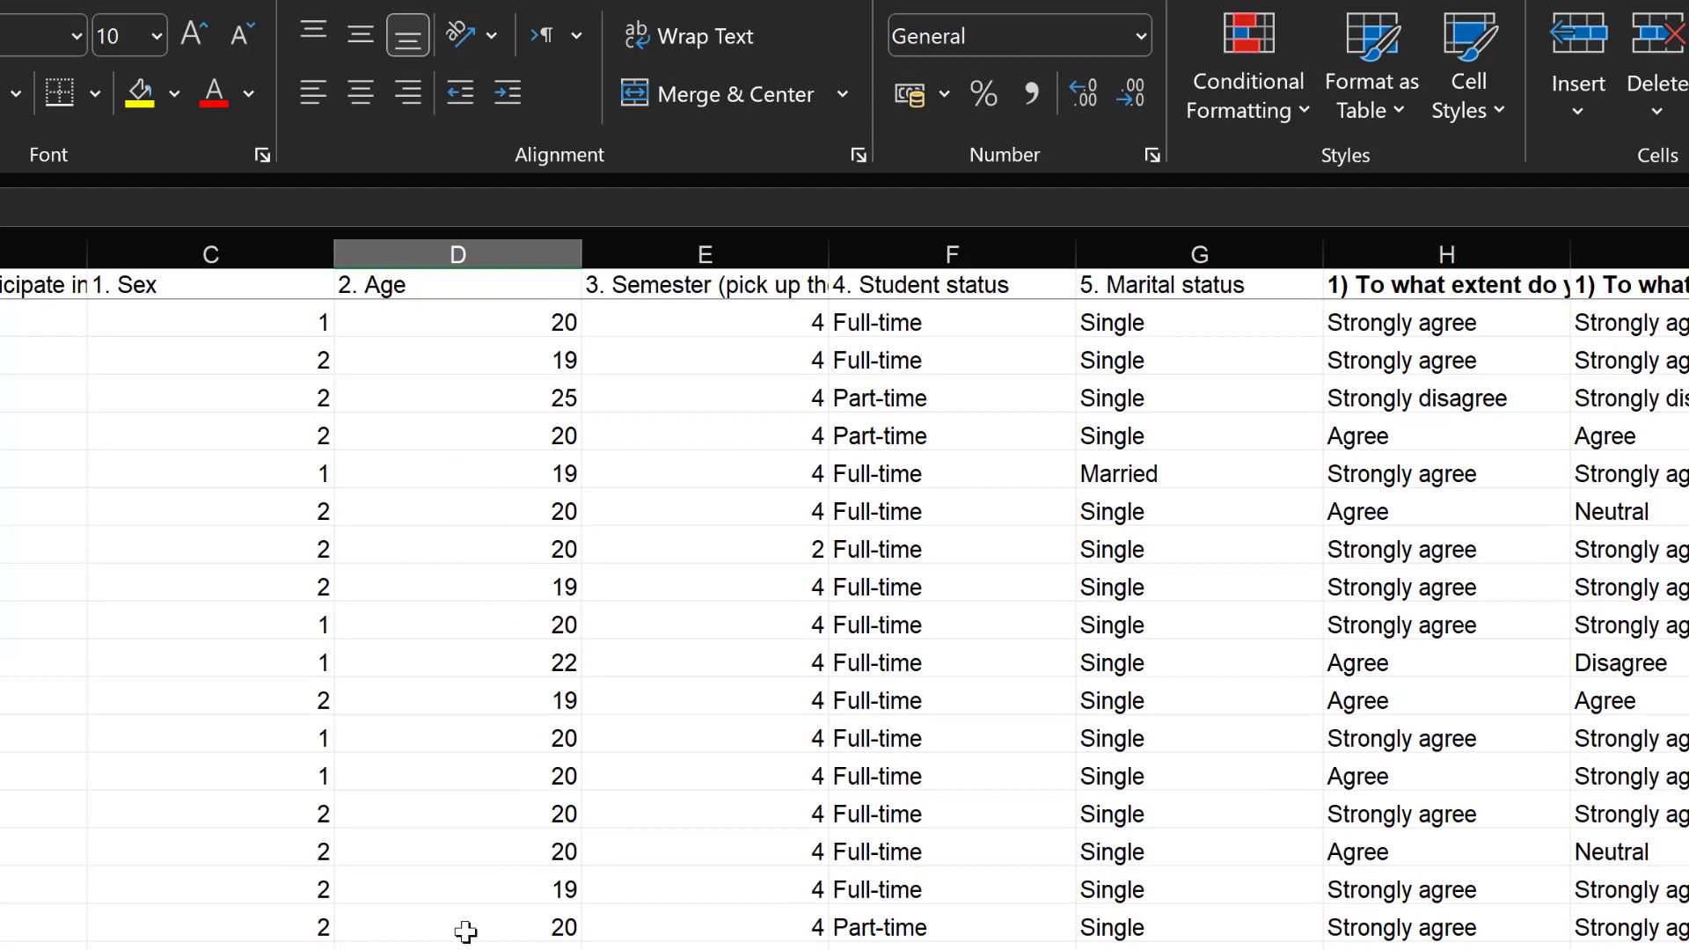
left_click(475, 947)
key("ctrl+Down")
scroll(537, 673, "up", 10)
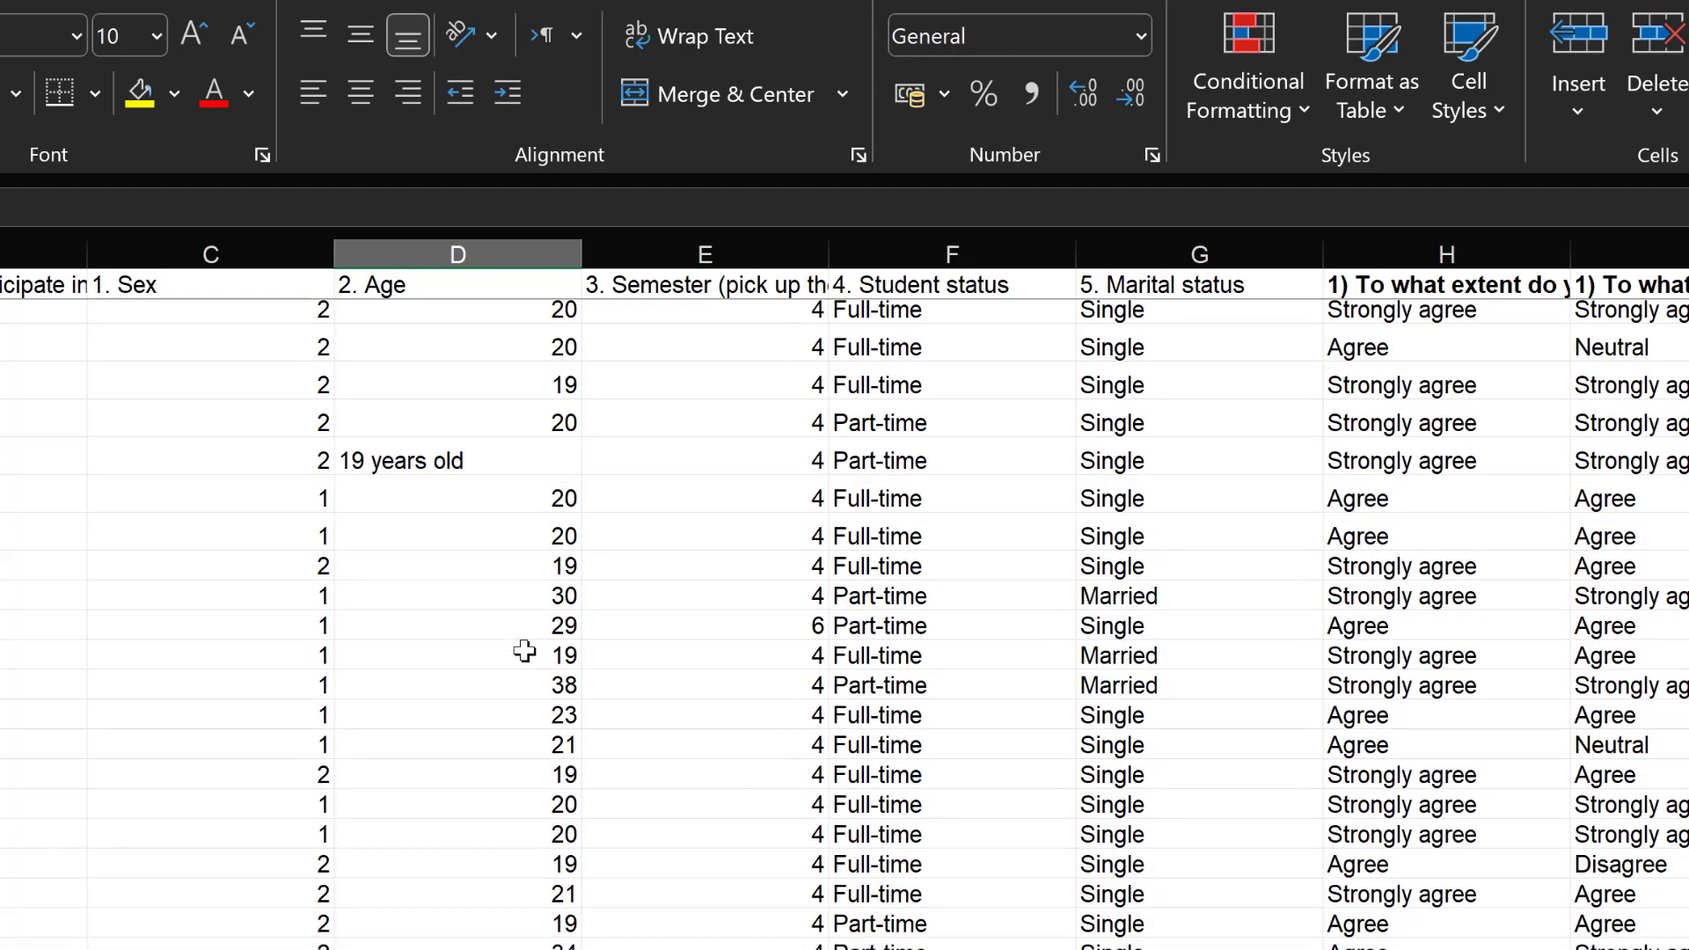
left_click(468, 460)
double_click(468, 460)
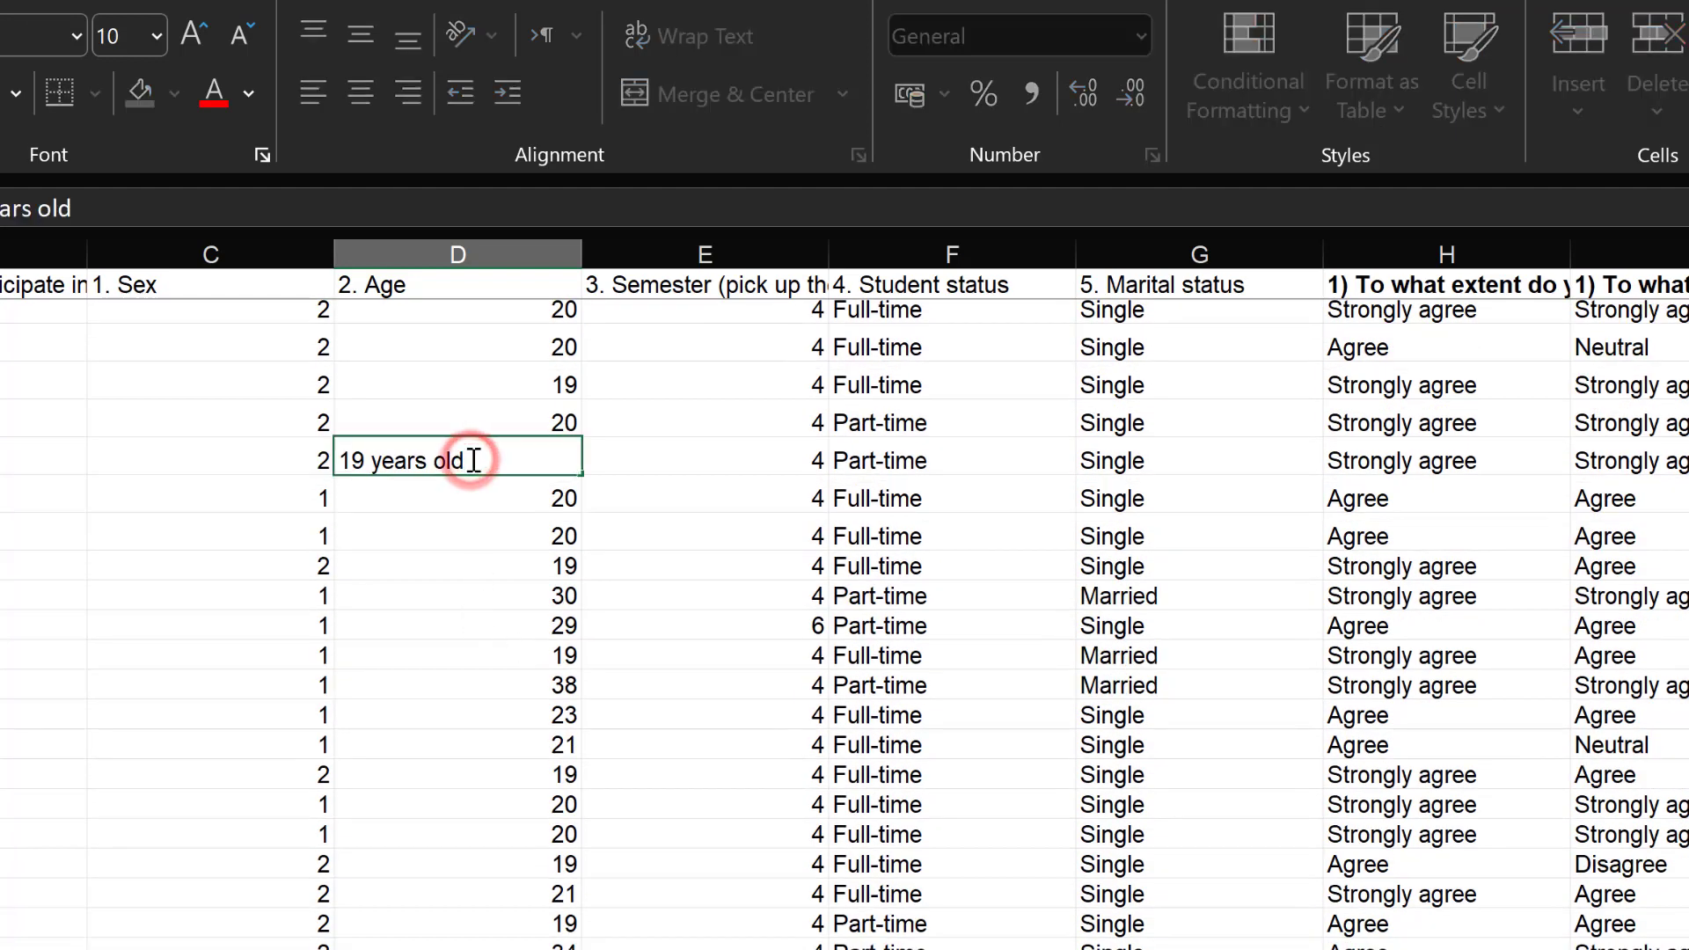
left_click_drag(468, 460, 367, 460)
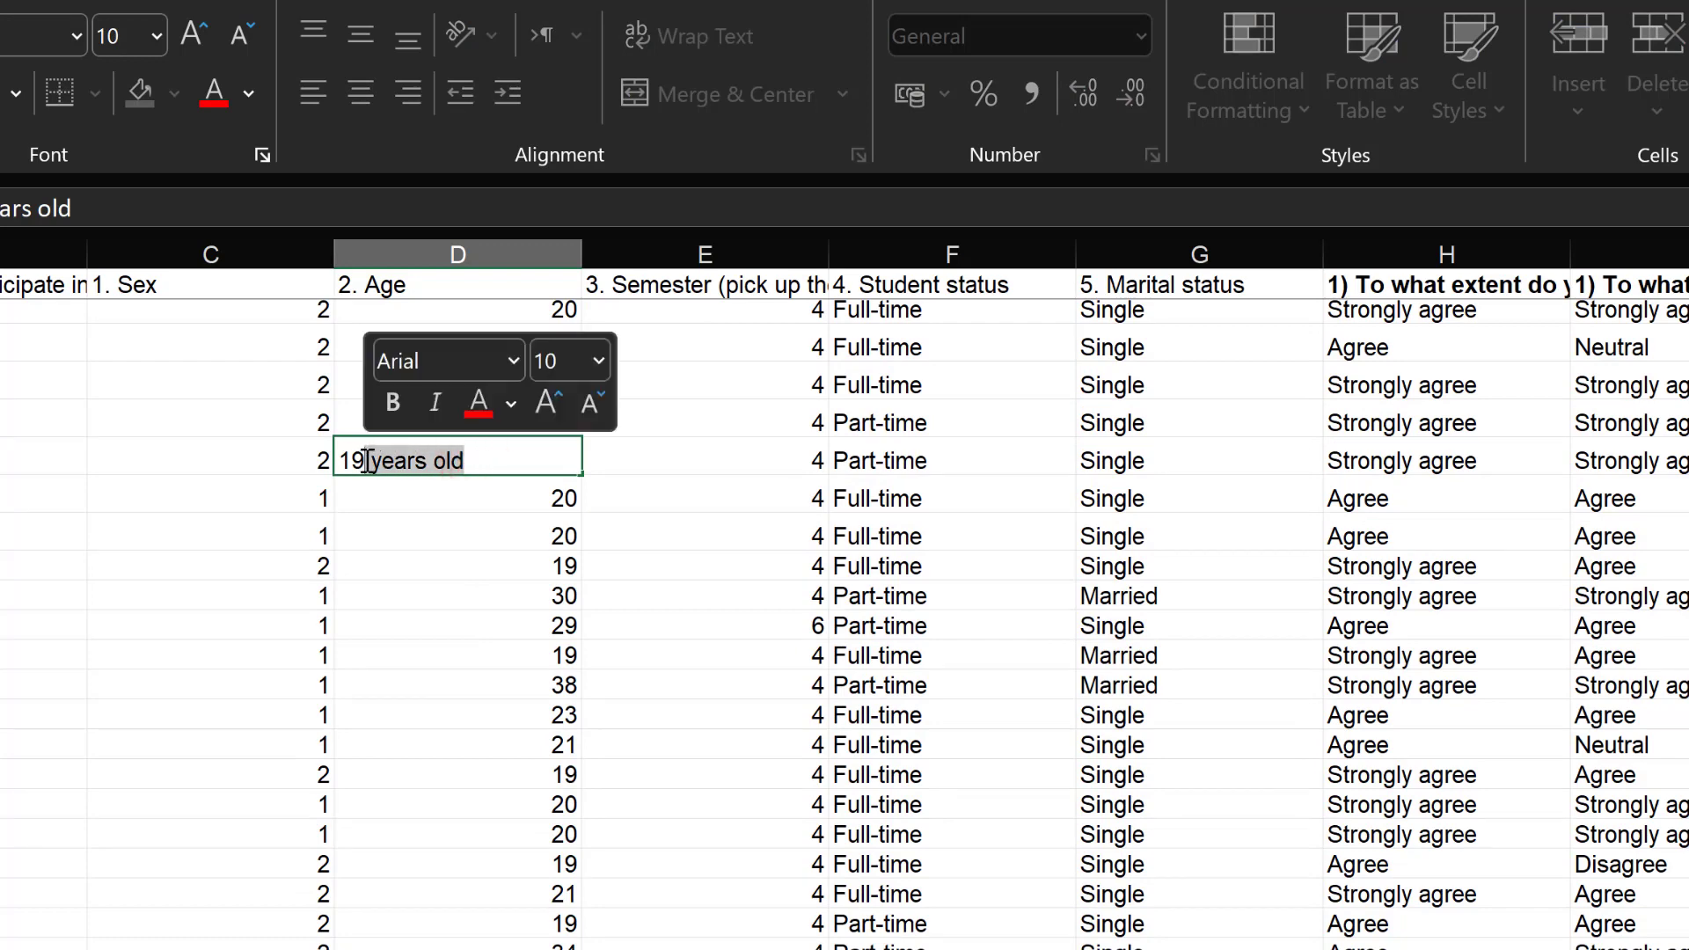
key("BackSpace")
left_click(595, 488)
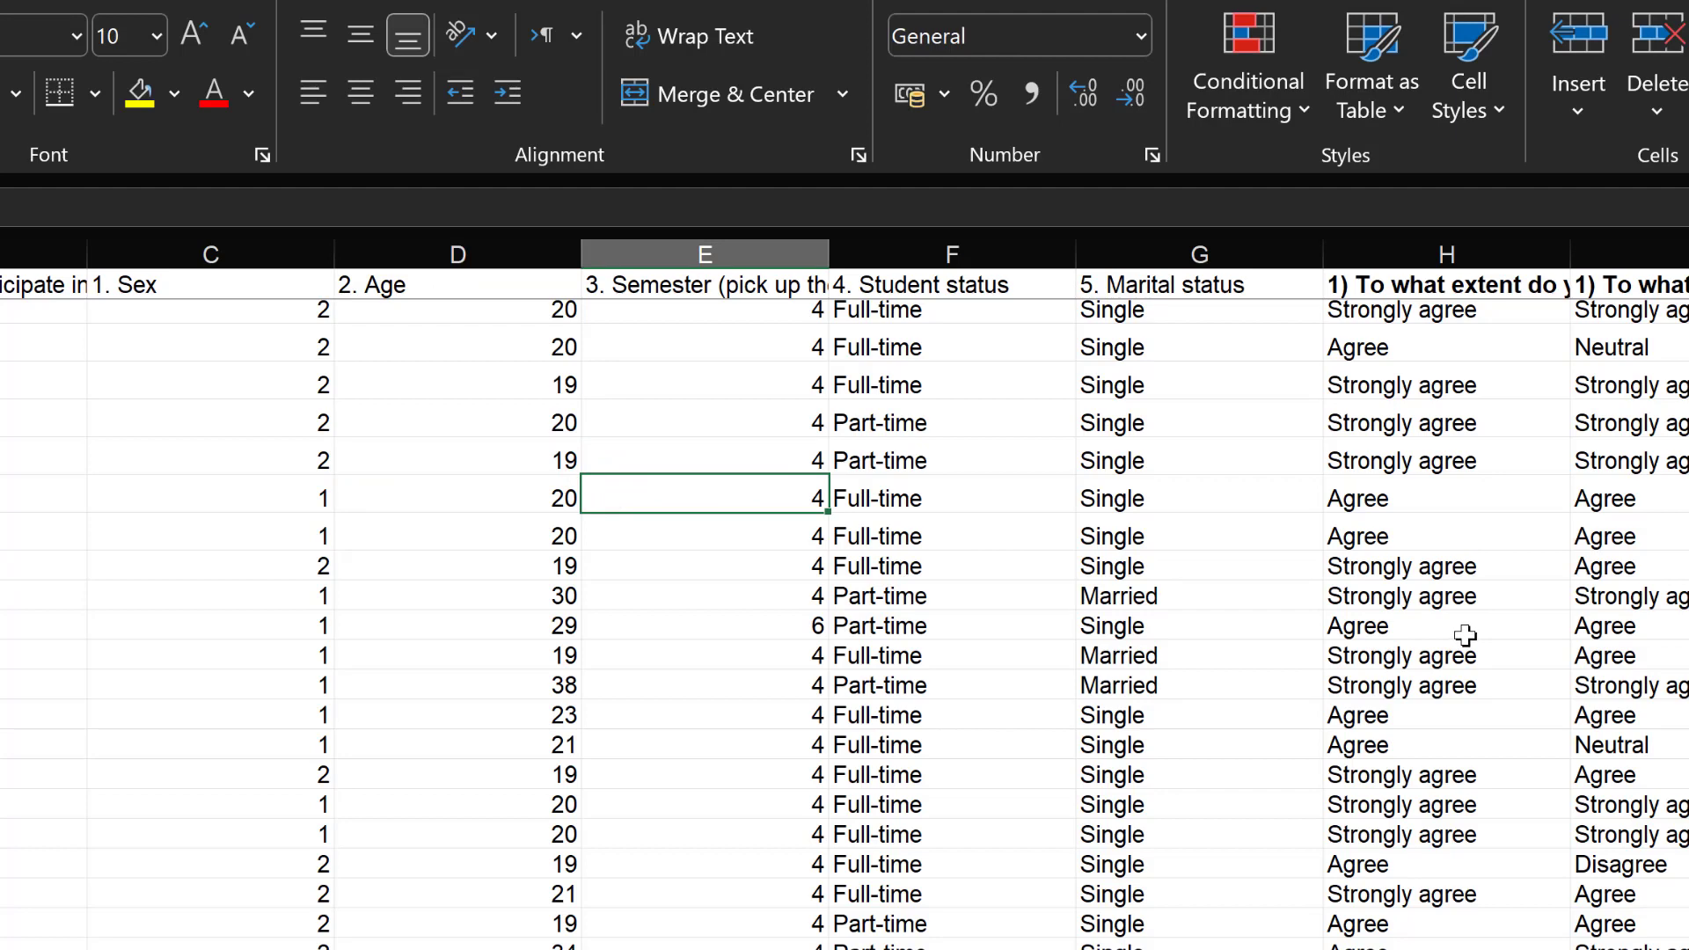
Look over the coded Sex column and the Student status and Marital status answers across the response rows.
left_click(215, 278)
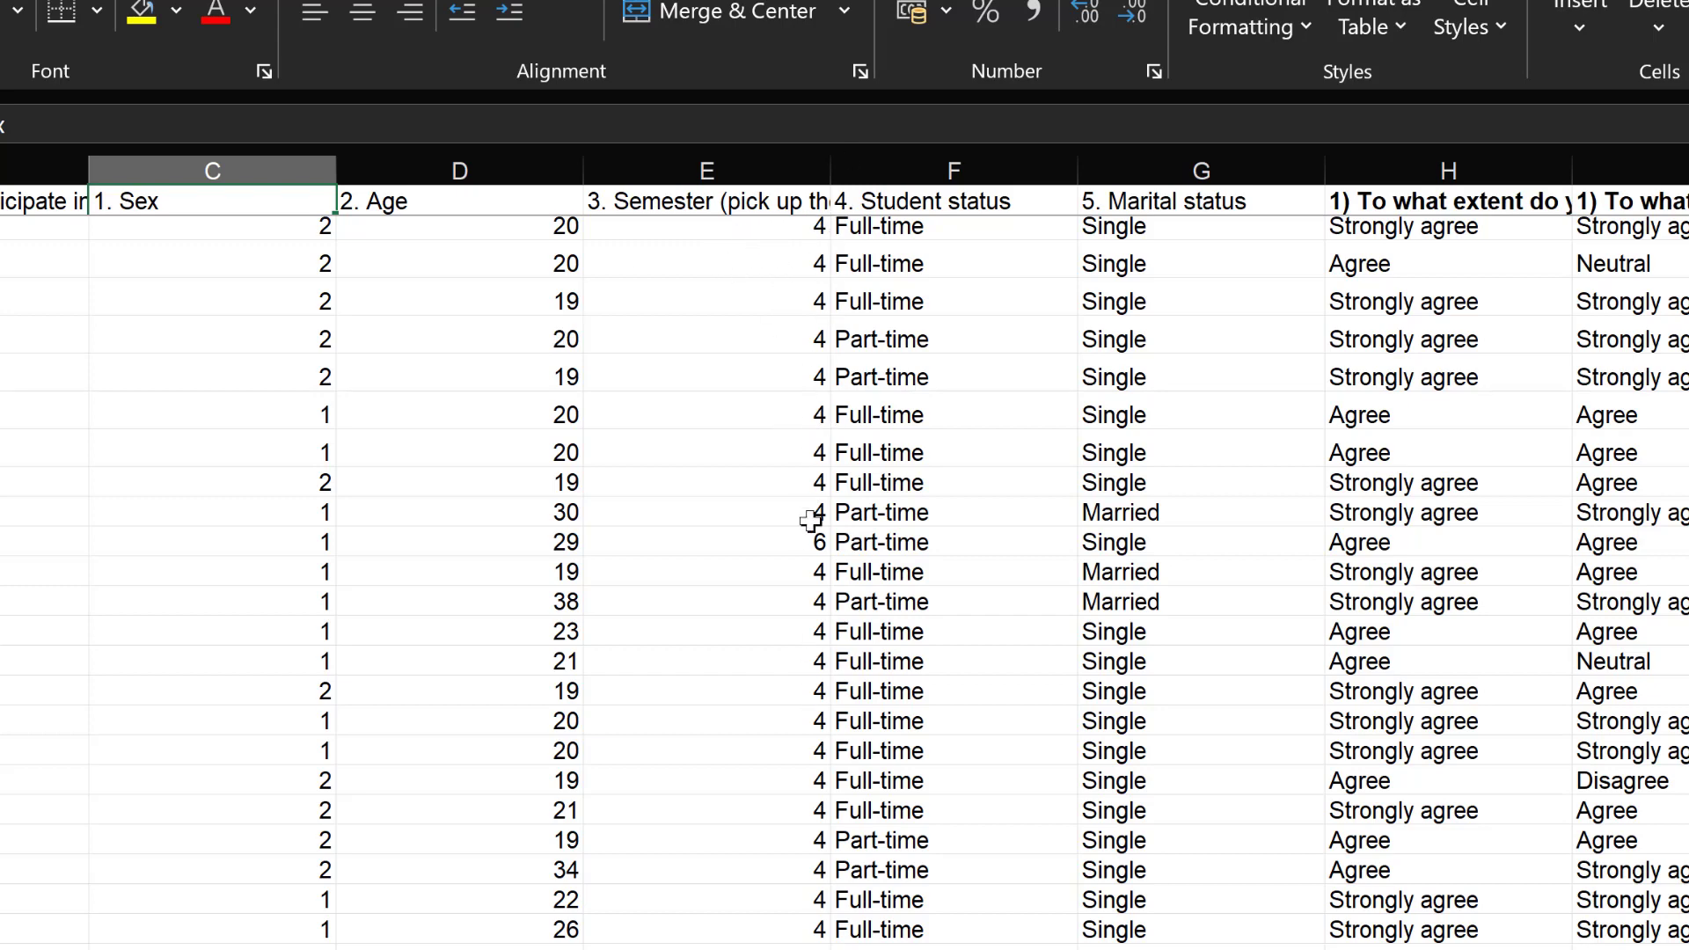
scroll(813, 519, "down", 7)
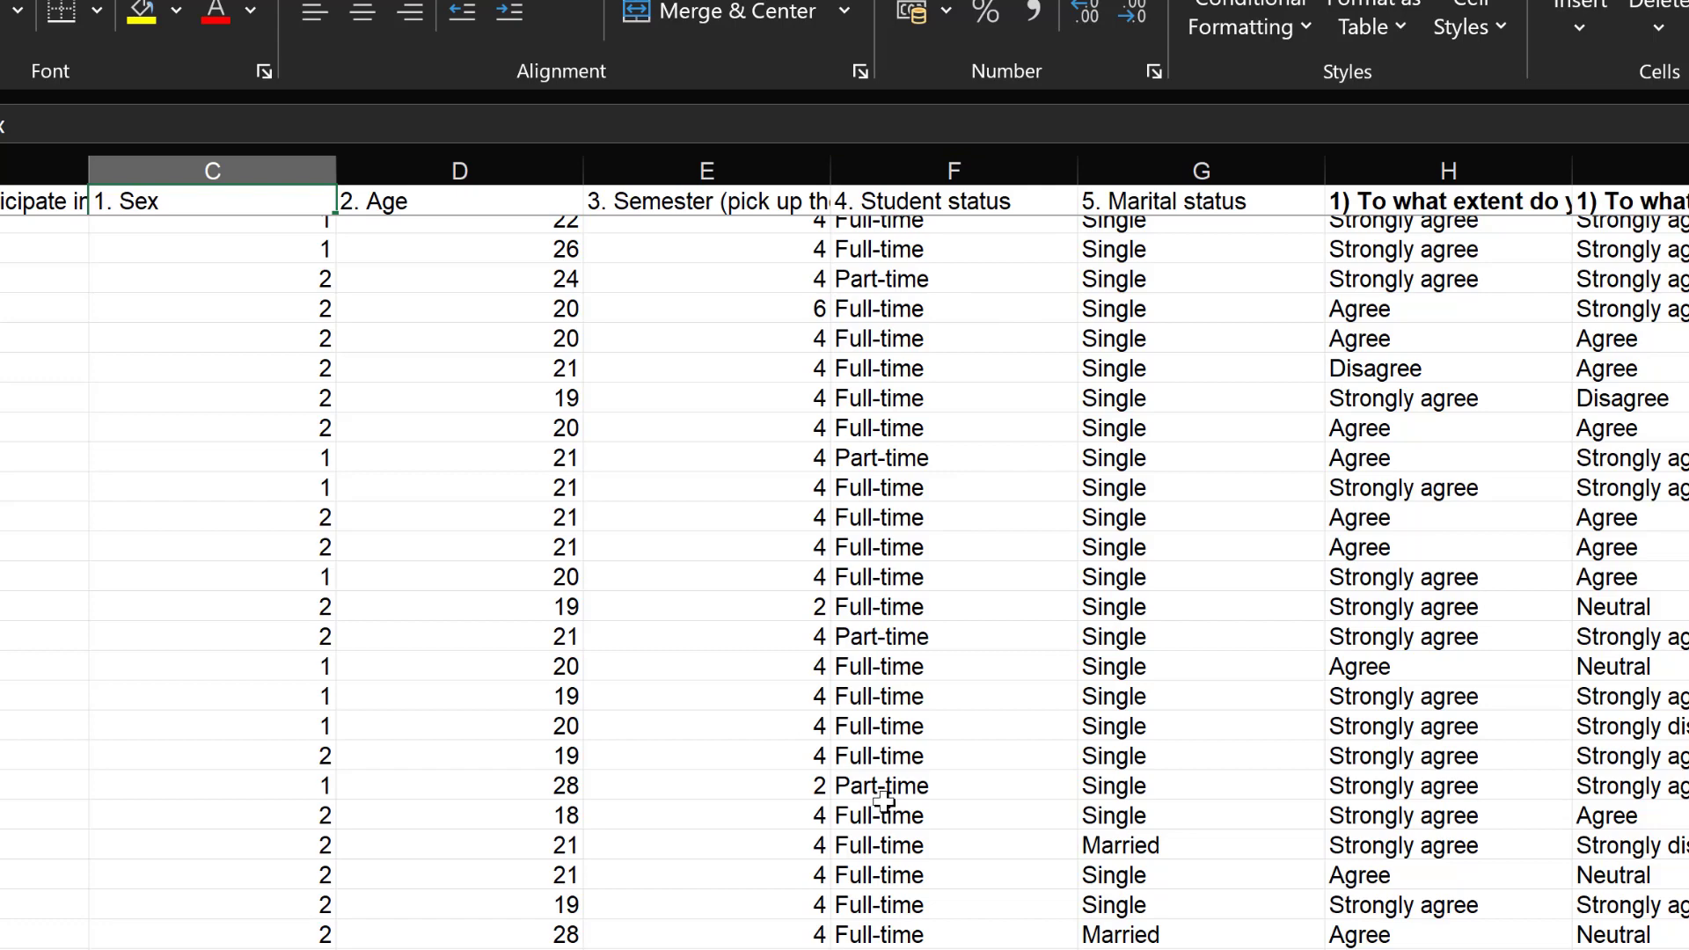
left_click(952, 257)
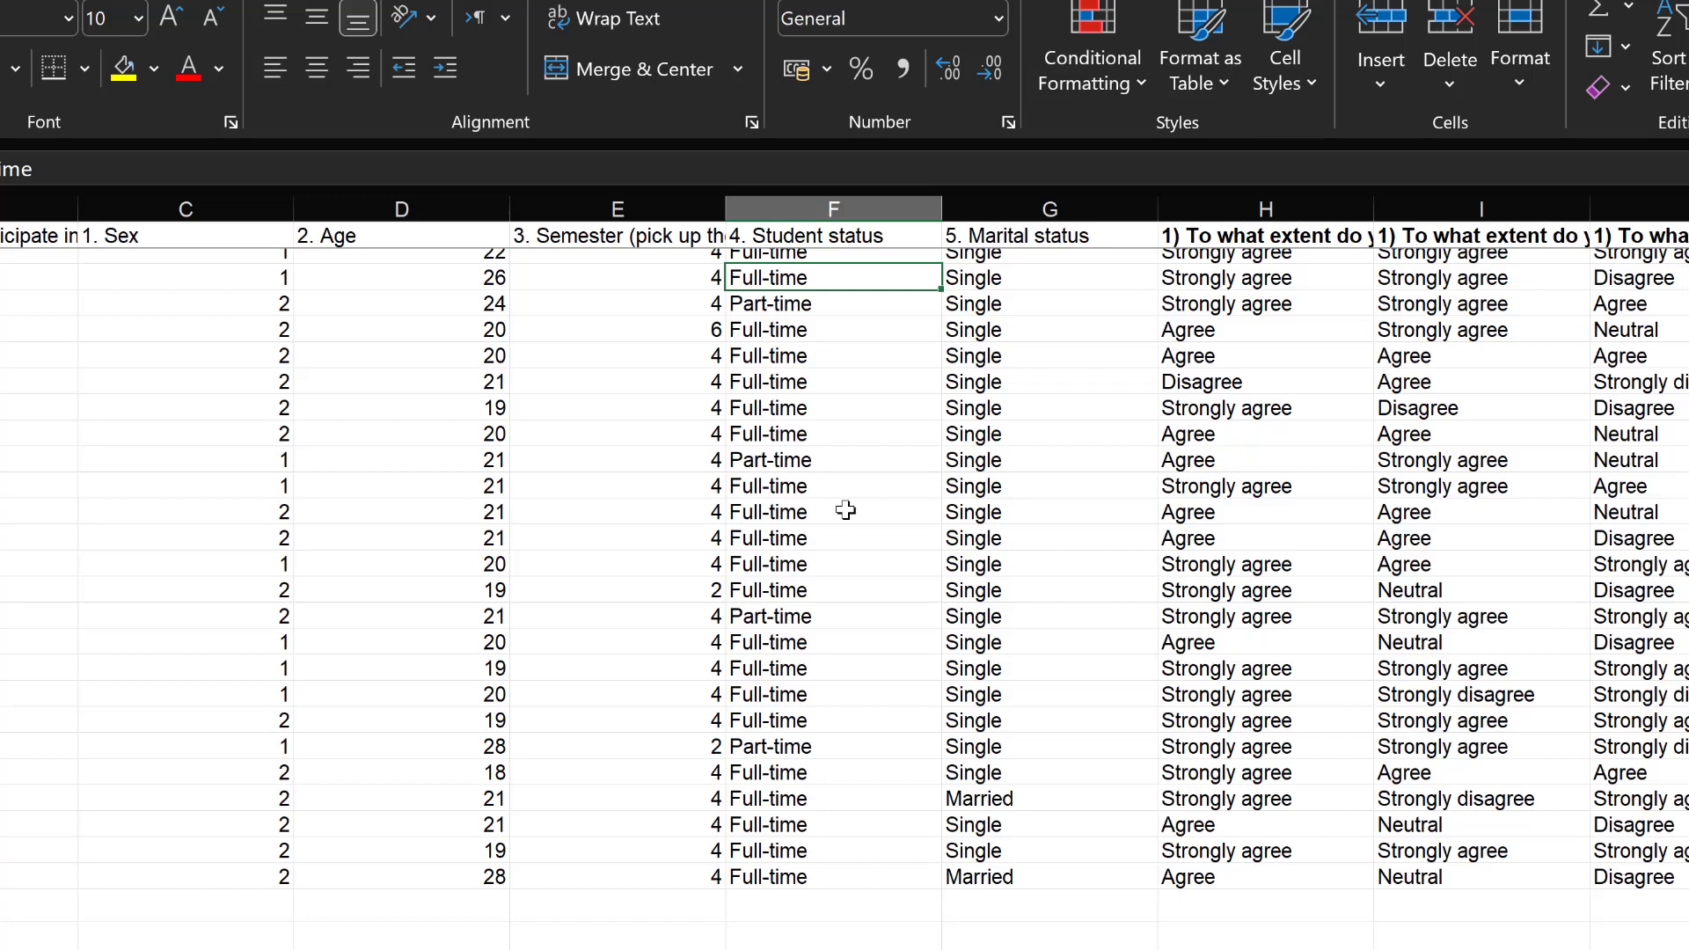
scroll(1366, 367, "up", 1)
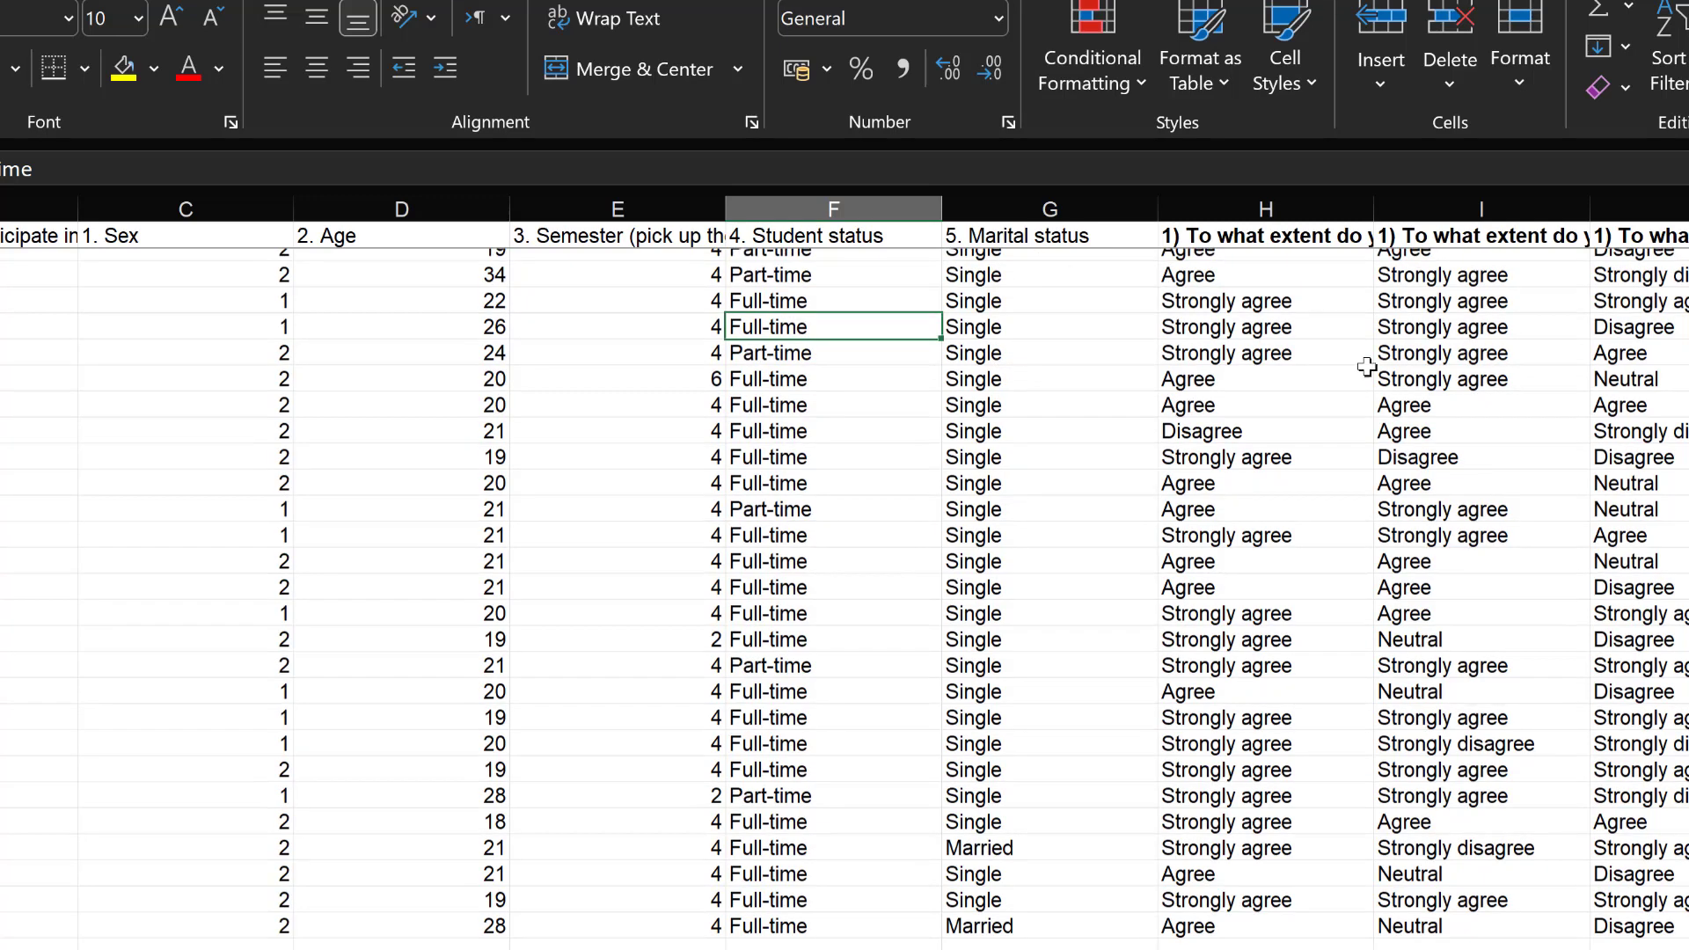
scroll(1366, 368, "up", 2)
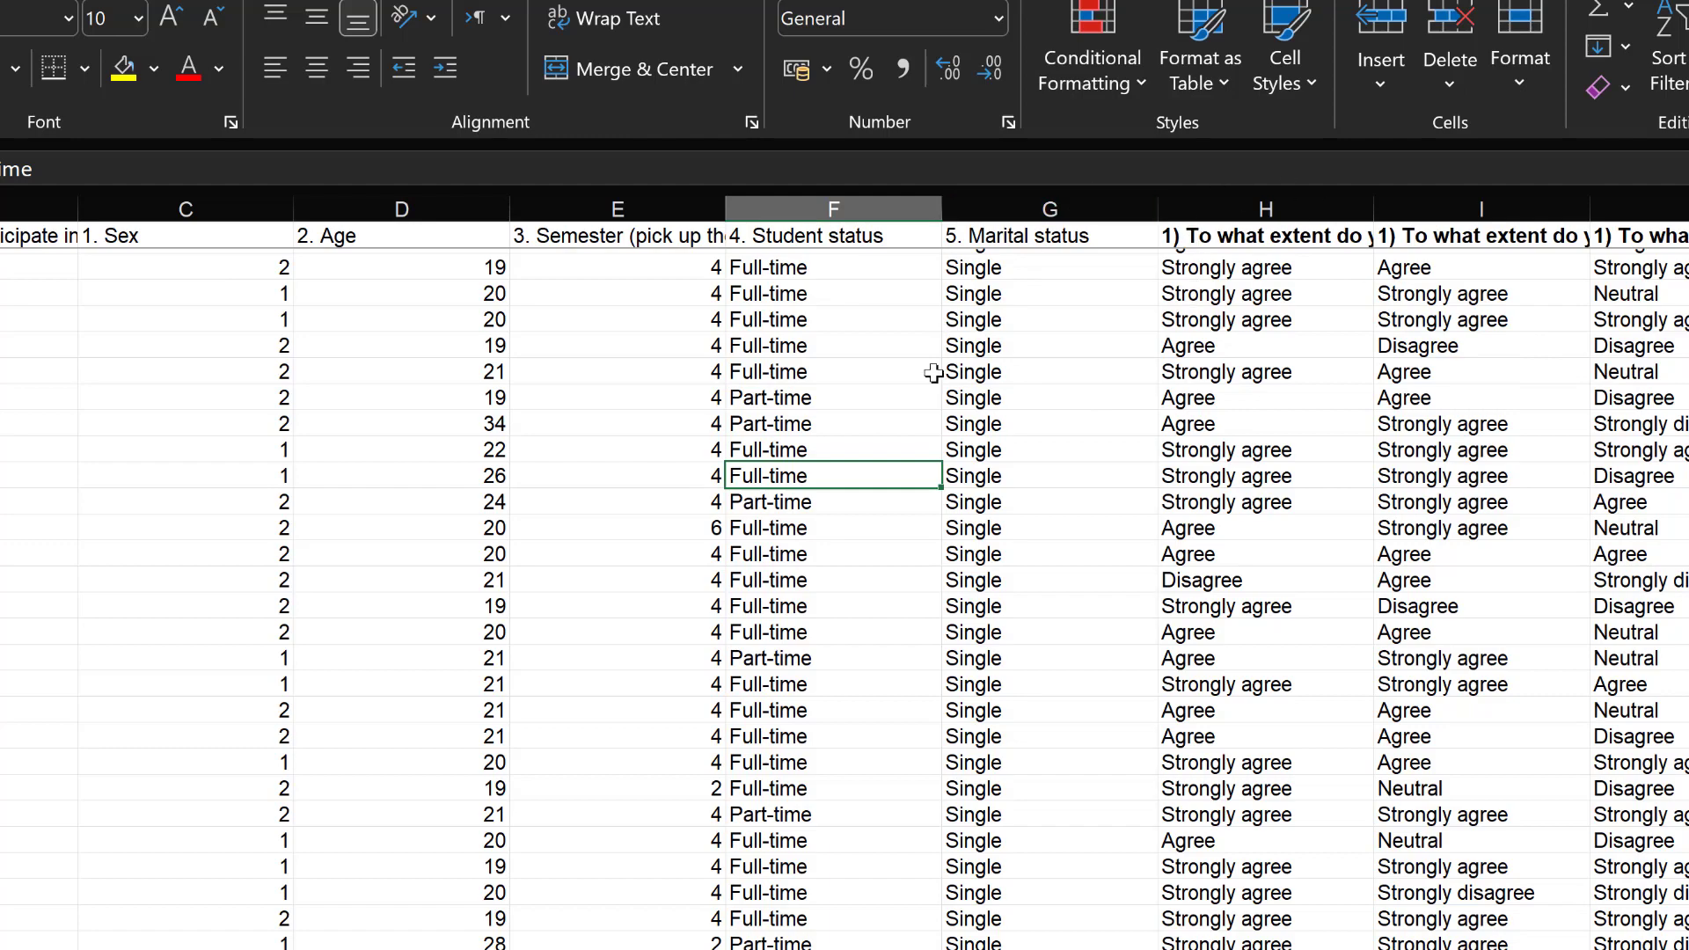
Select the agreement-statement columns from column H onward, and switch to the SPSS data editor.
left_click_drag(1266, 208, 1636, 235)
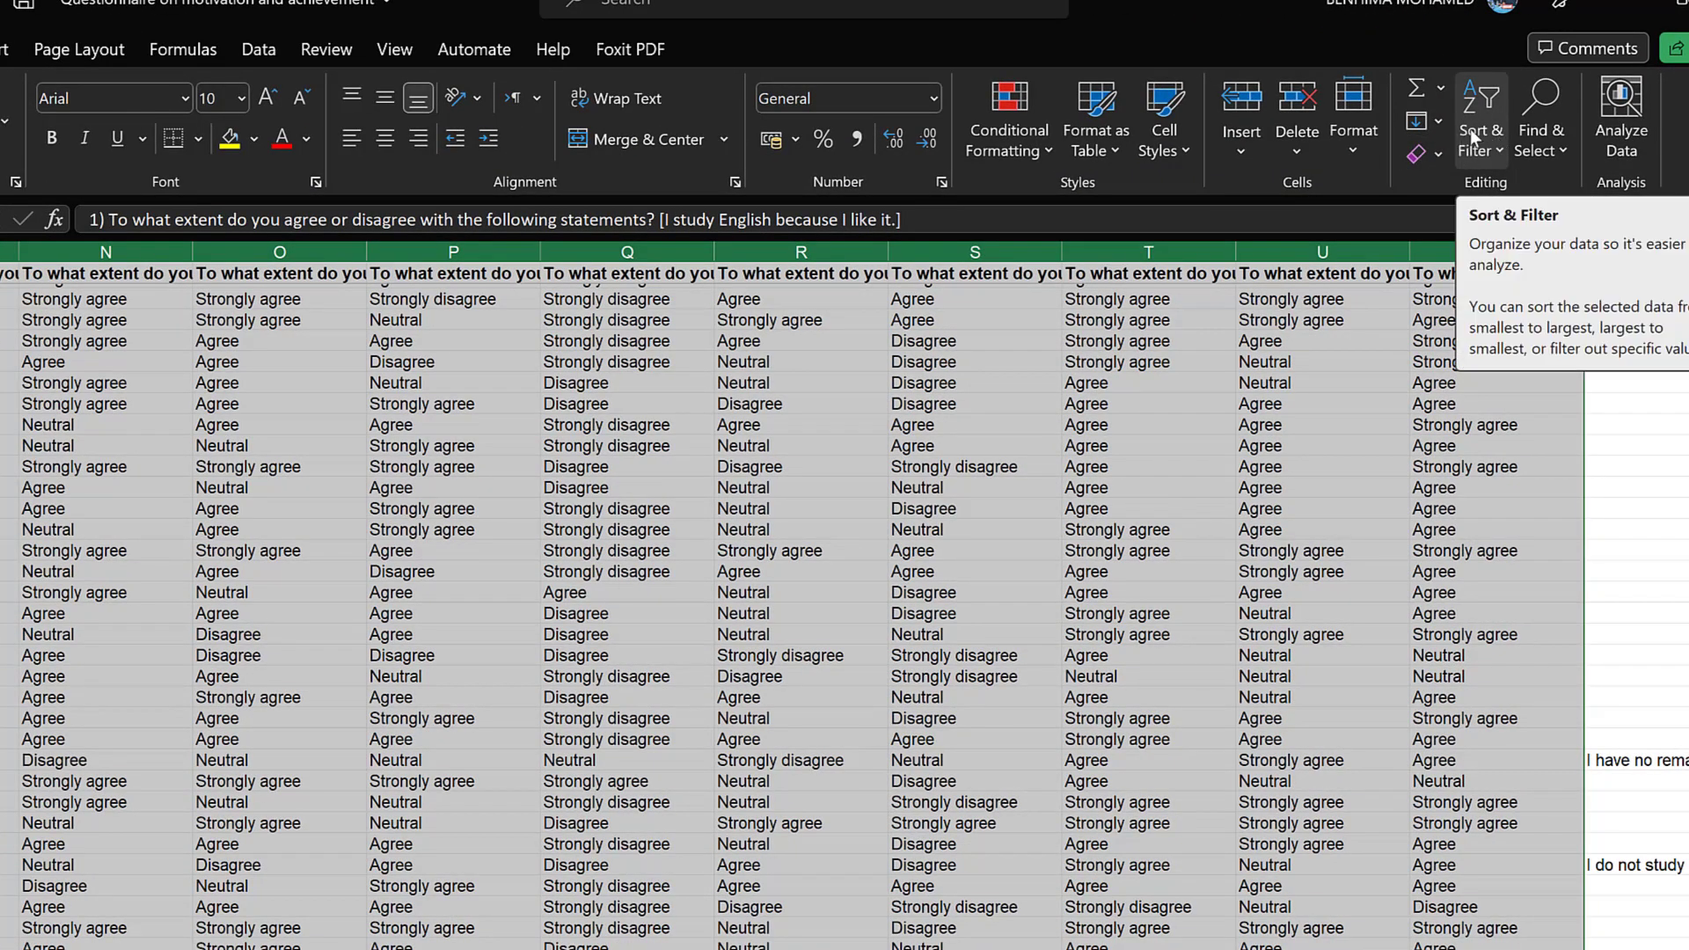
left_click(1213, 947)
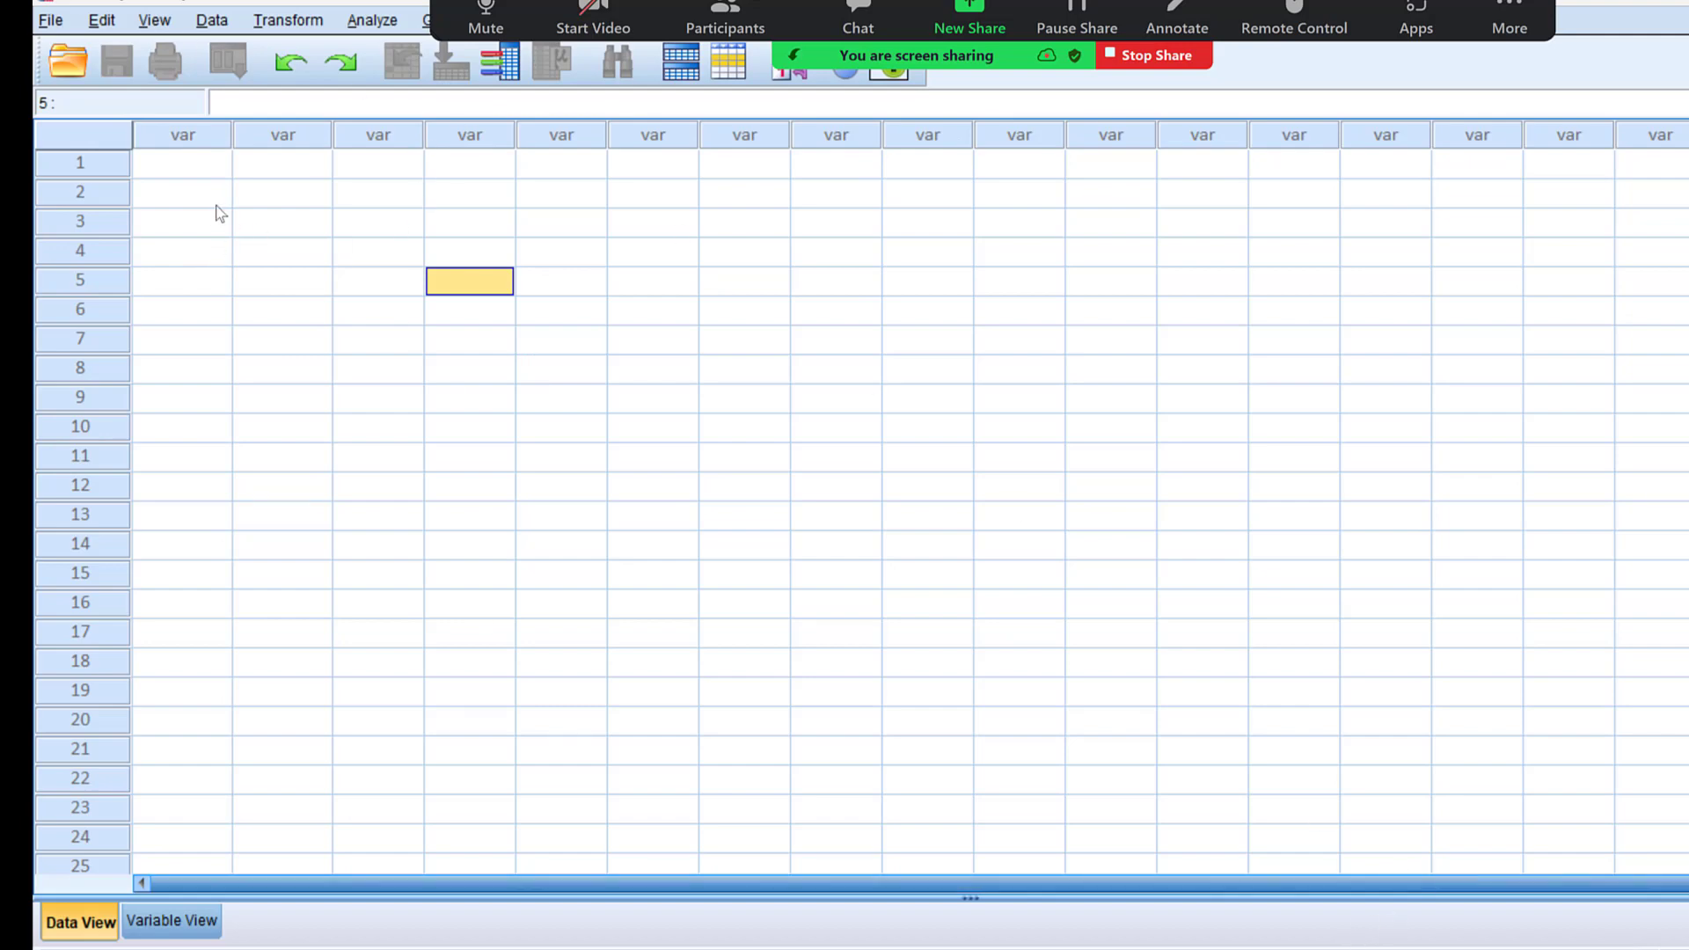
Enter the sample values 1 and 2 in the first two rows of the first data column.
double_click(181, 162)
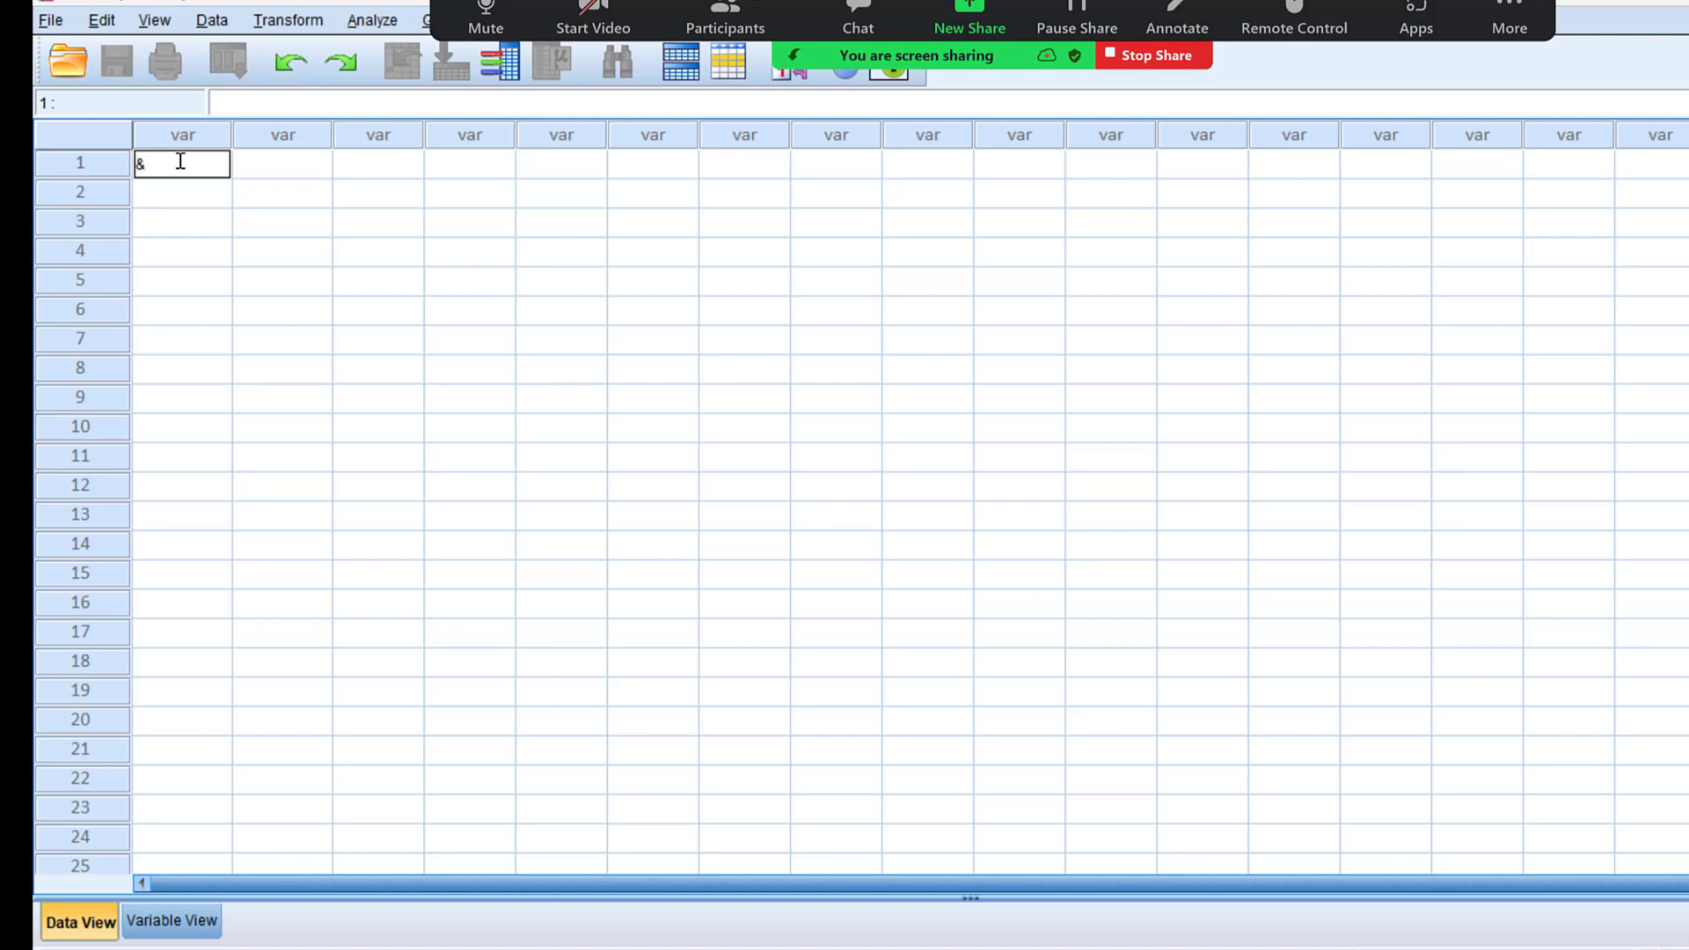
type("1")
left_click(183, 187)
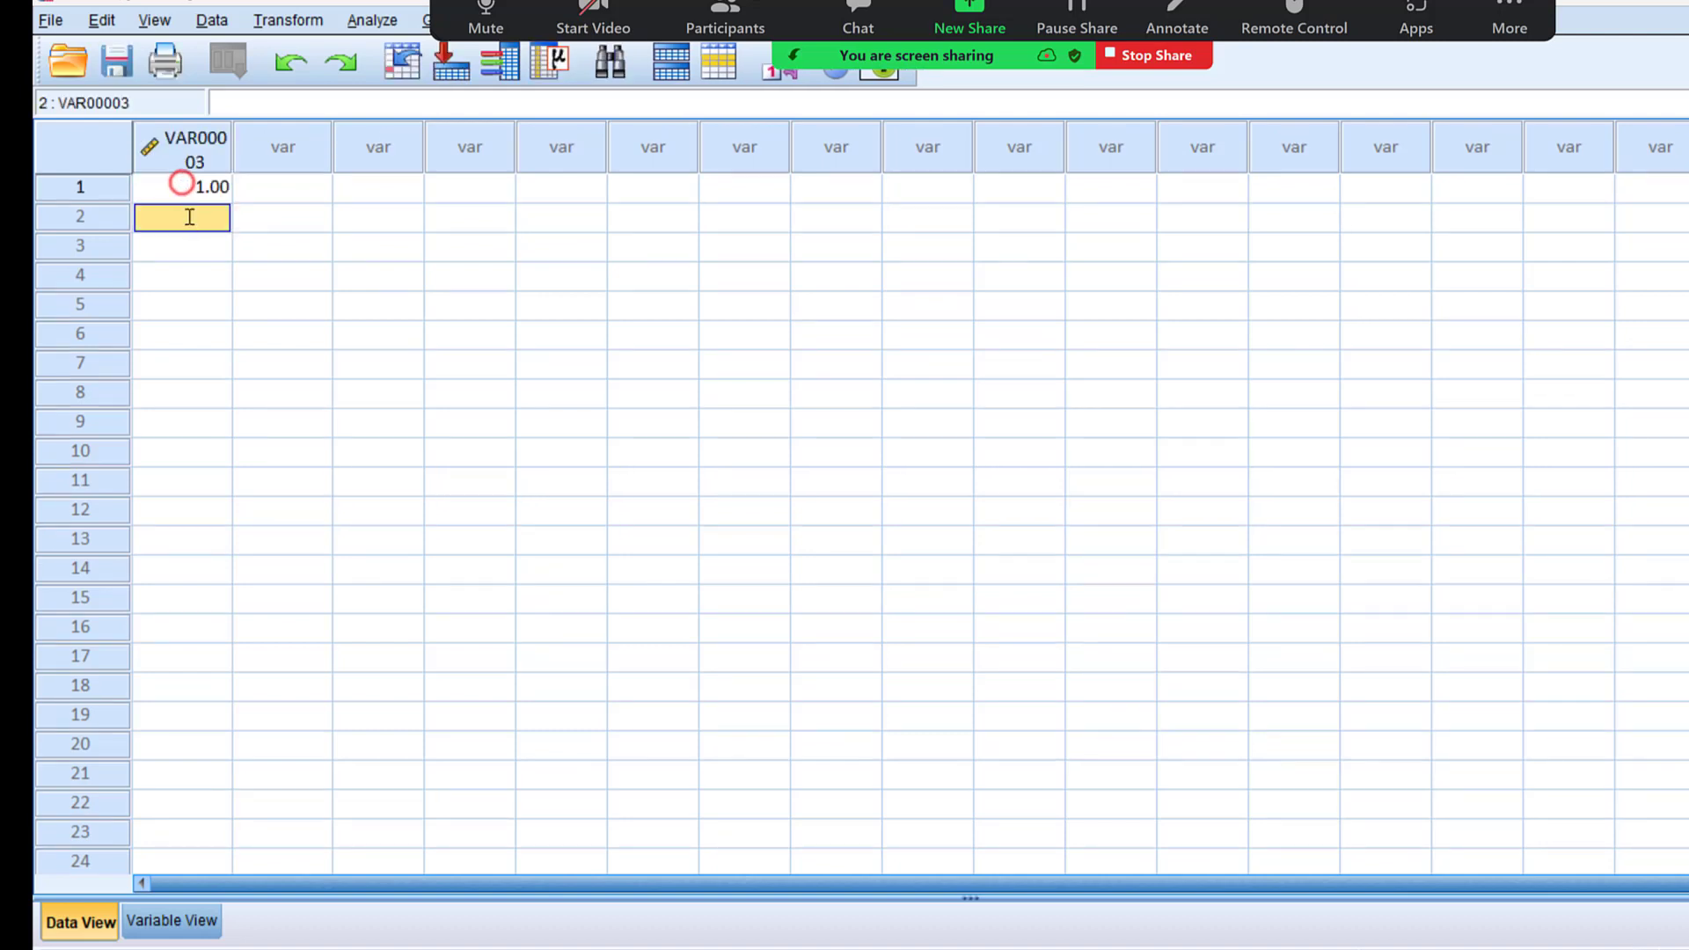
type("2")
left_click(197, 245)
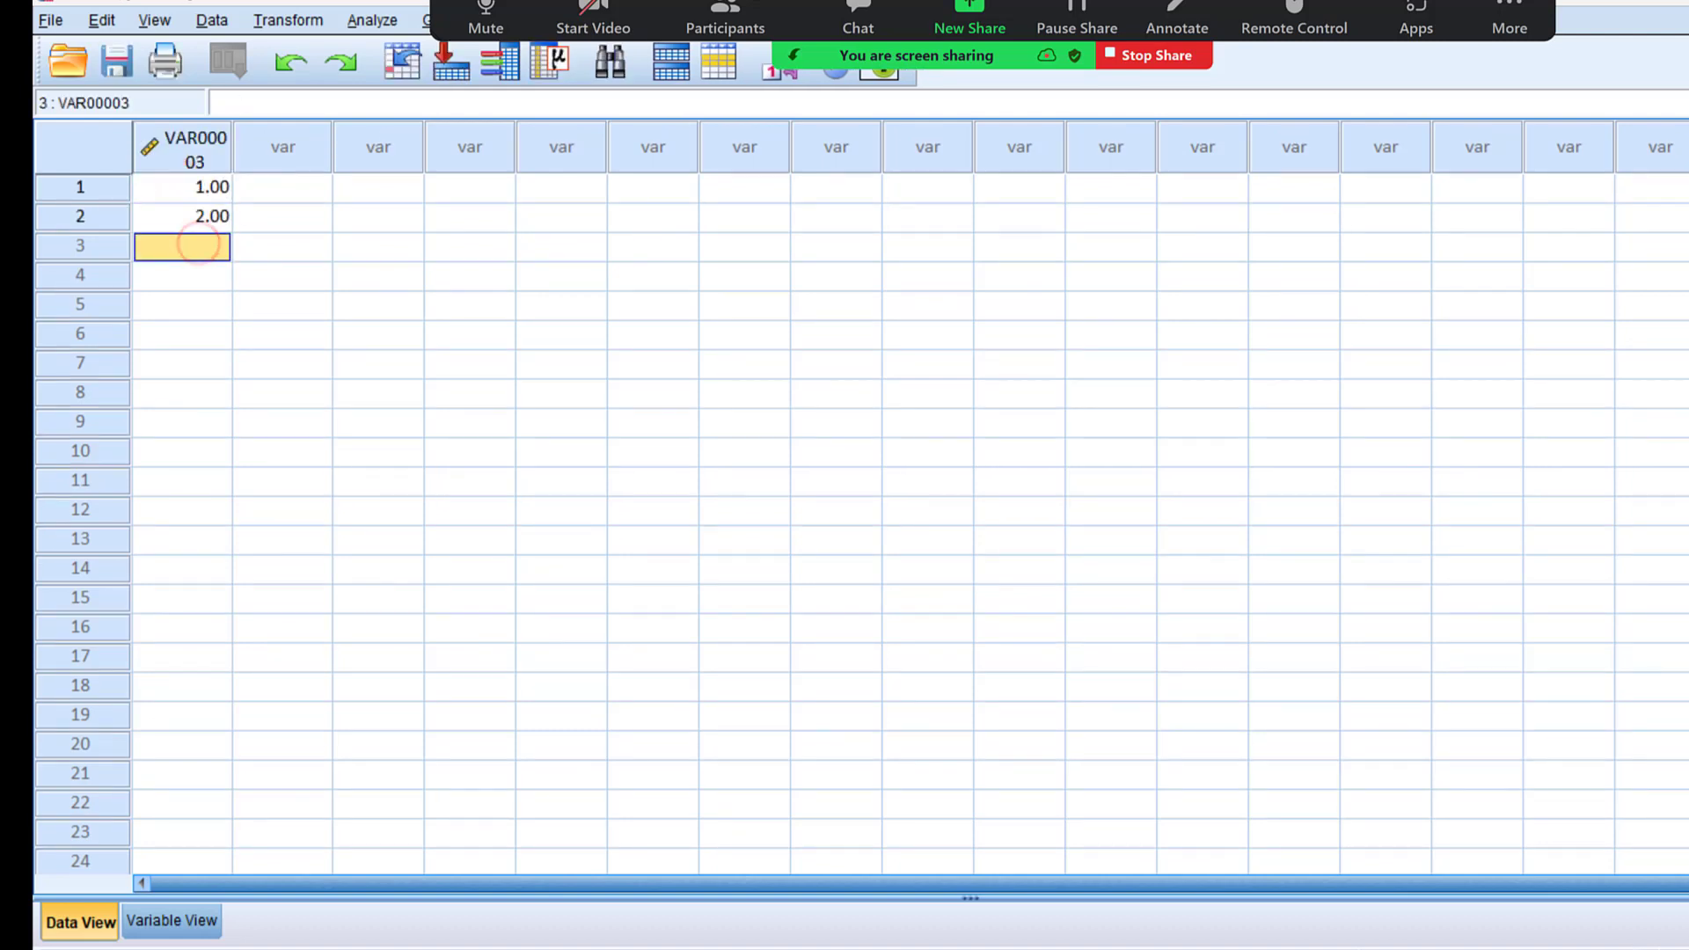
Give the new variable the label SEX in its variable definition.
left_click(150, 924)
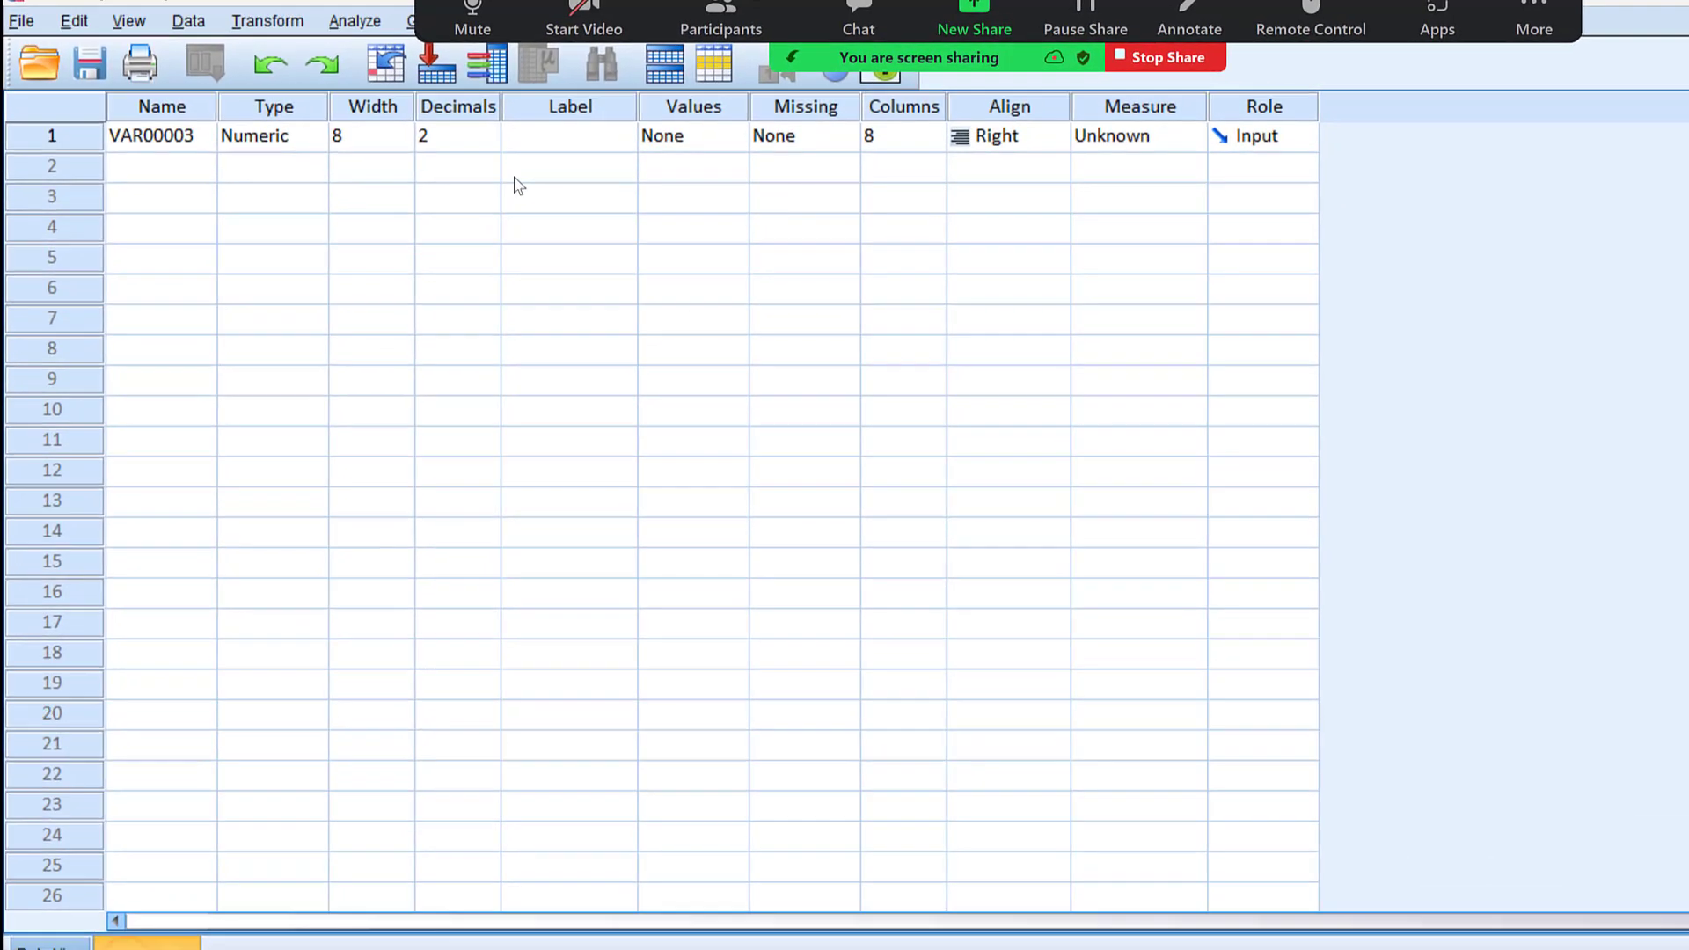
left_click(531, 151)
type("SEX")
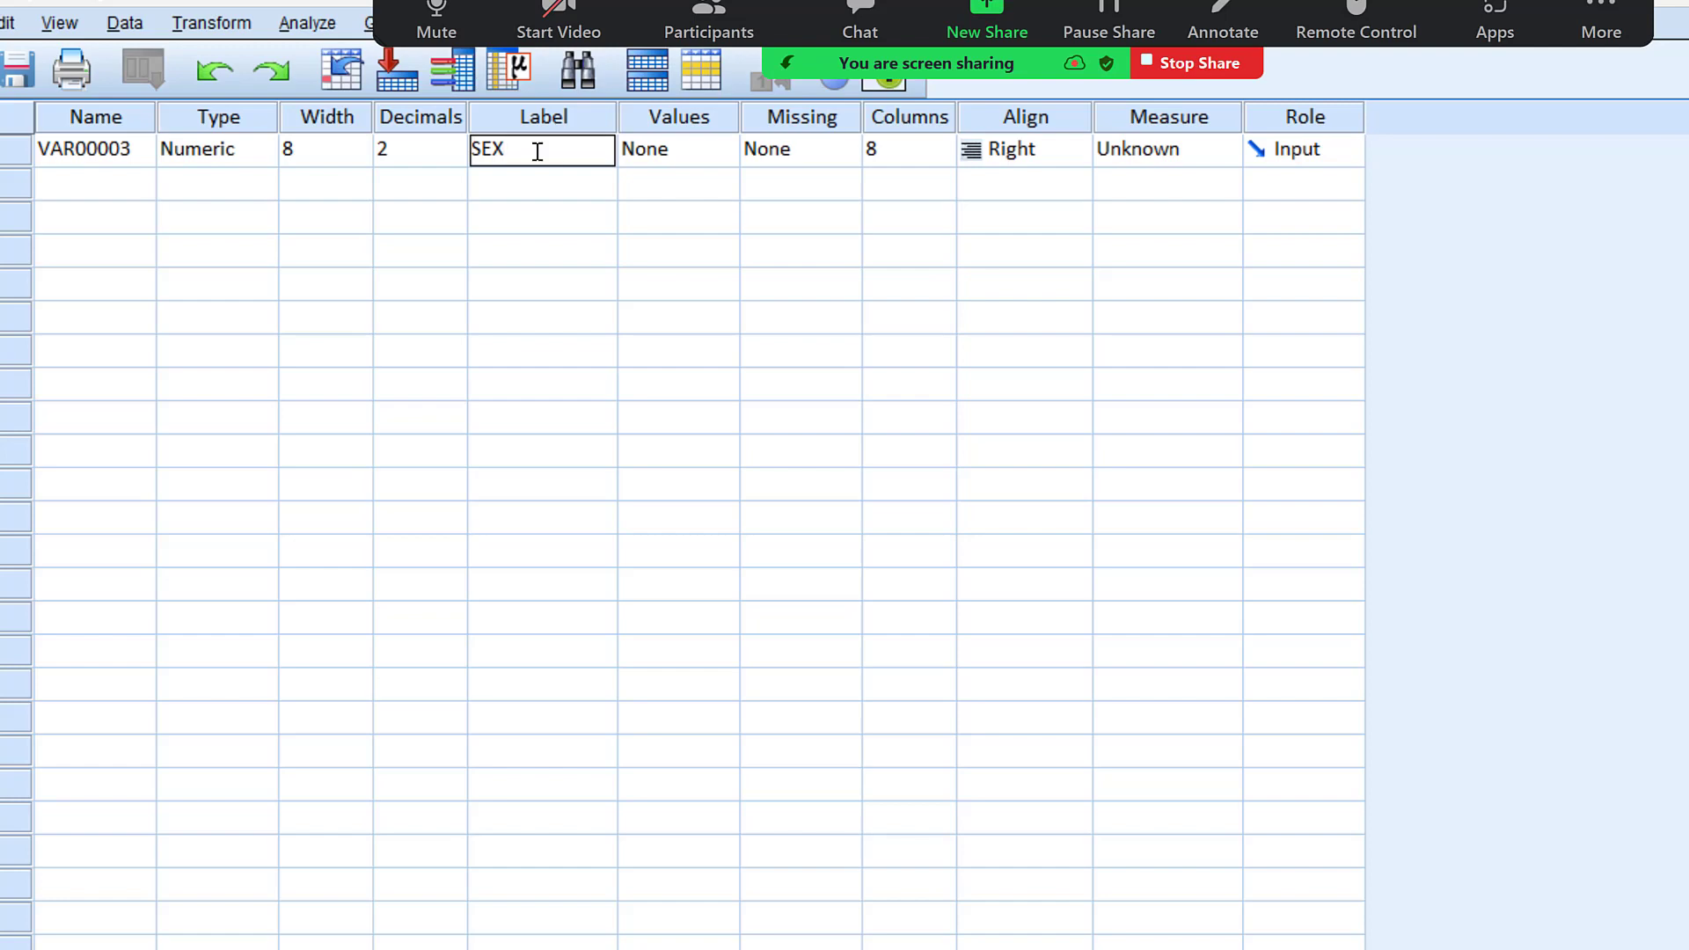
Add a value label to the SEX variable that assigns "Male" to the value 1.
left_click(695, 149)
left_click(720, 157)
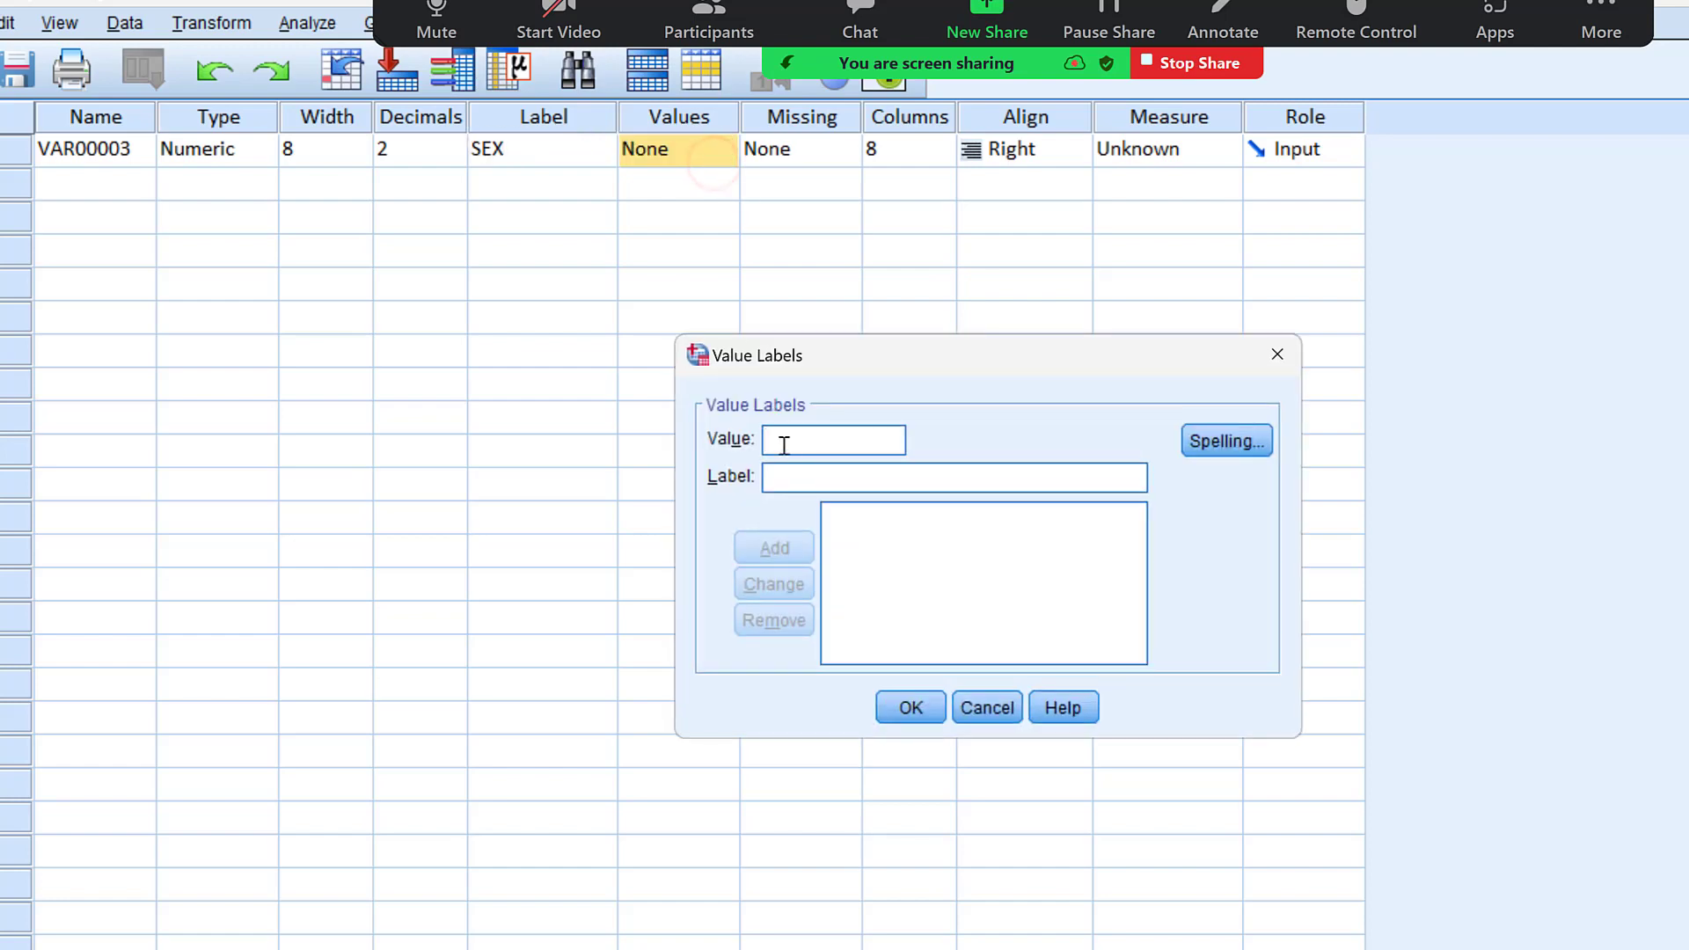
type("1")
left_click(790, 478)
type("Male")
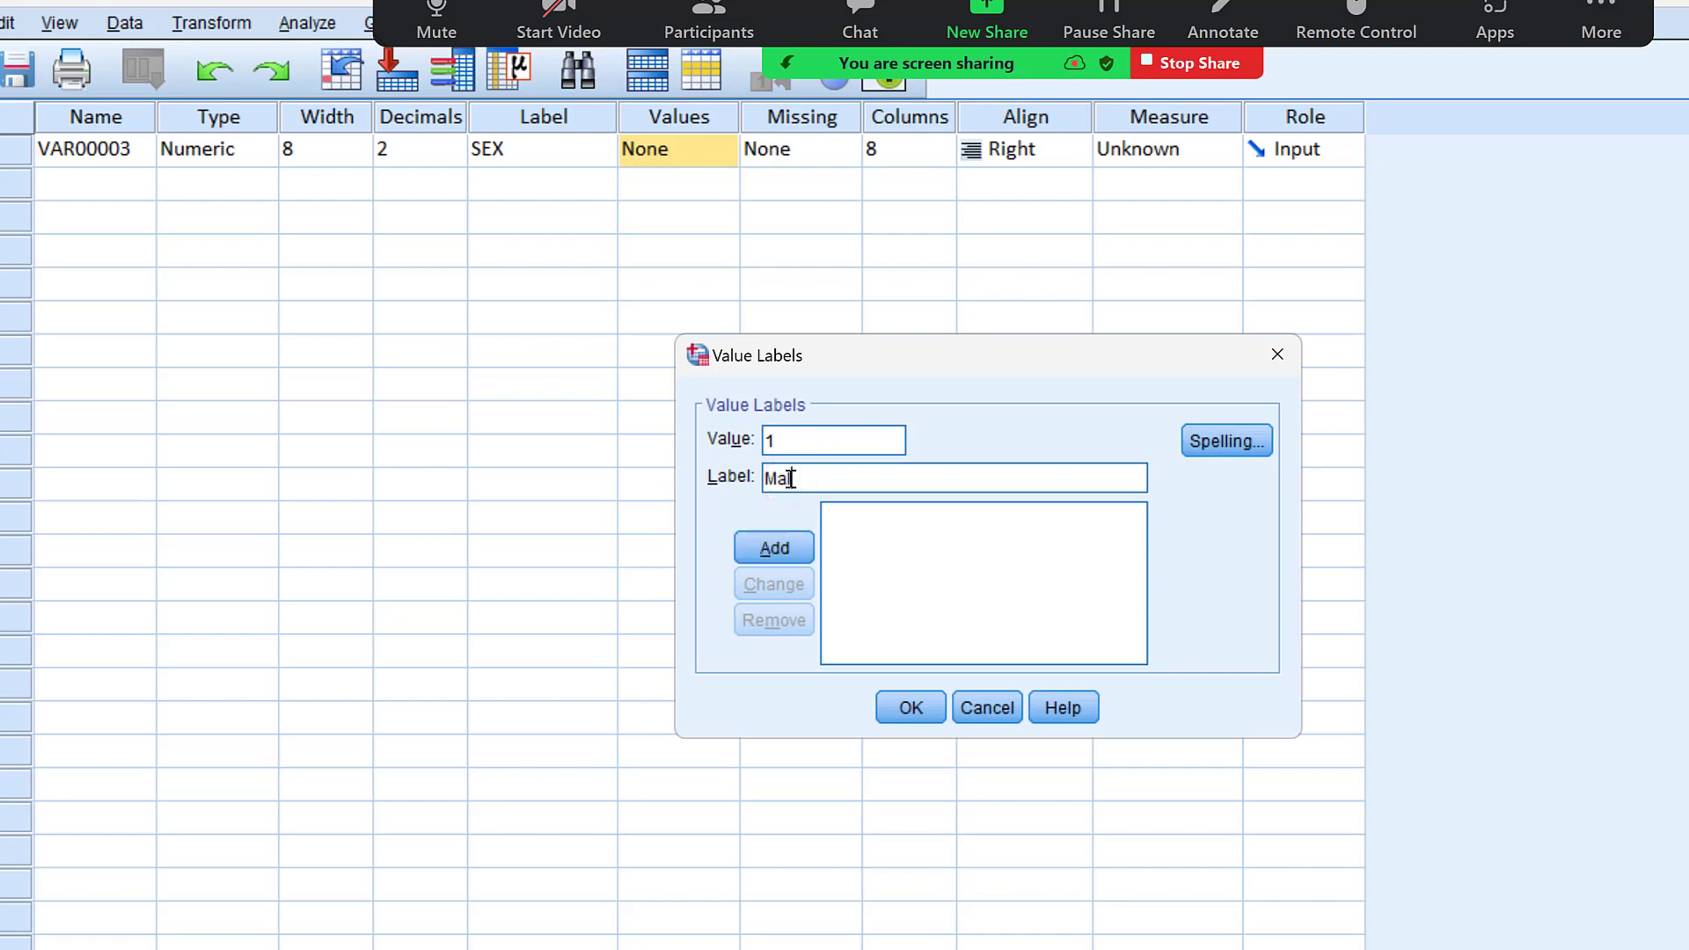
left_click(773, 544)
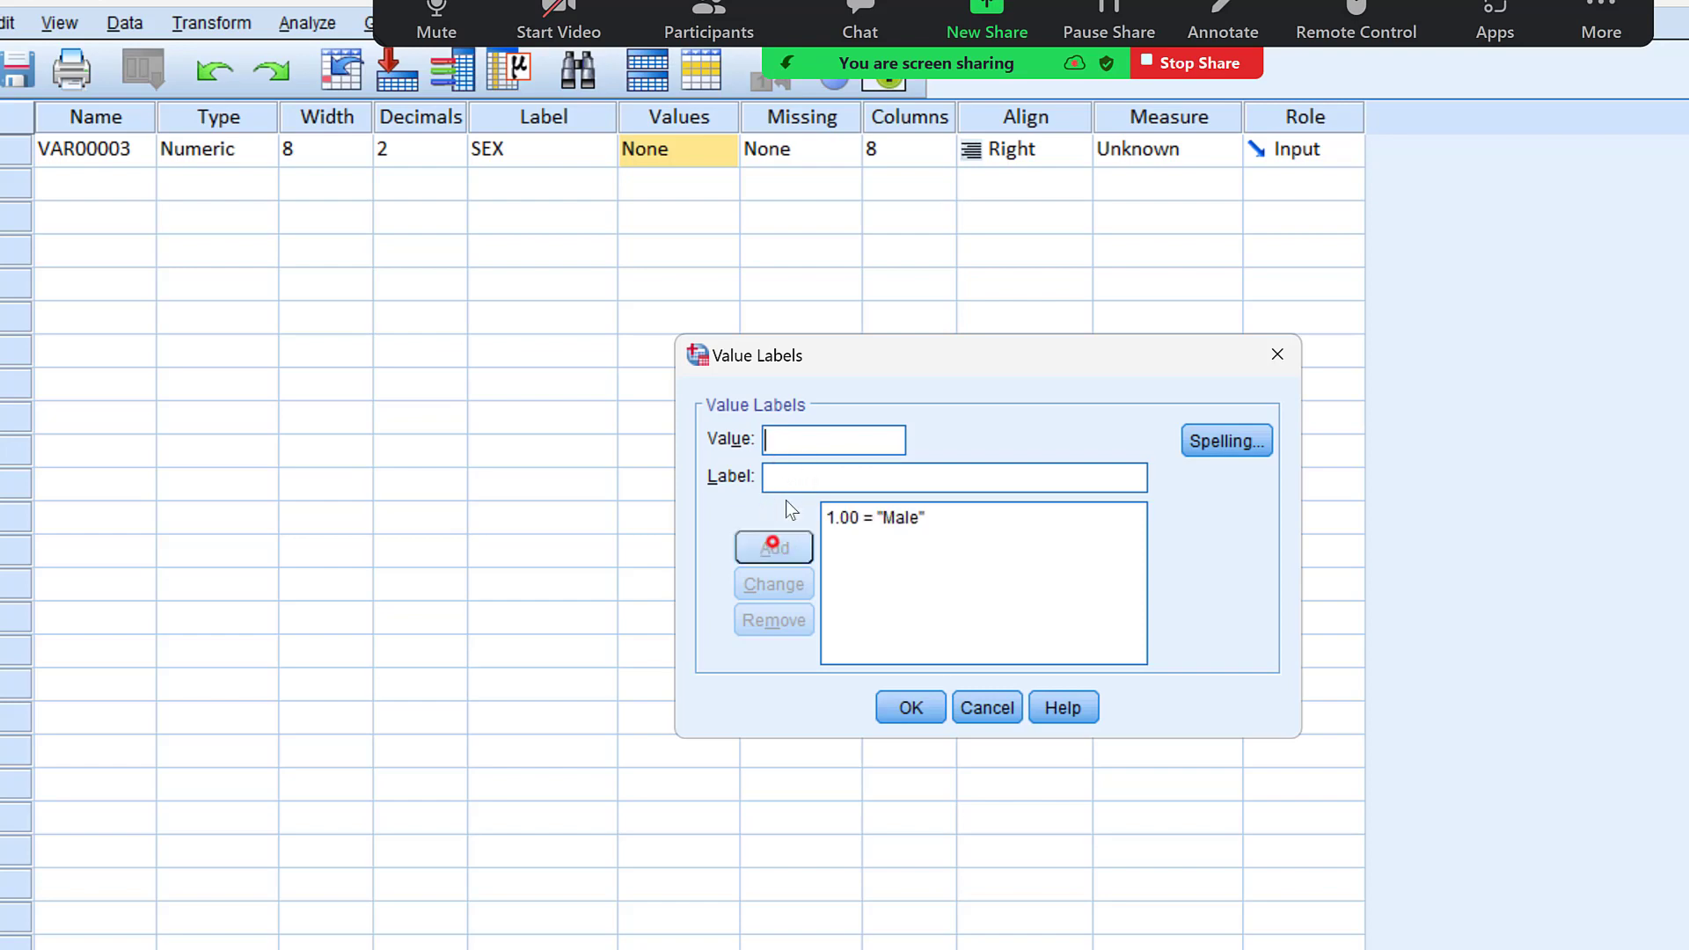
Assign the label "Female" to the value 2 and apply the value labels to the SEX variable.
left_click(787, 434)
type("2")
left_click(786, 473)
type("f")
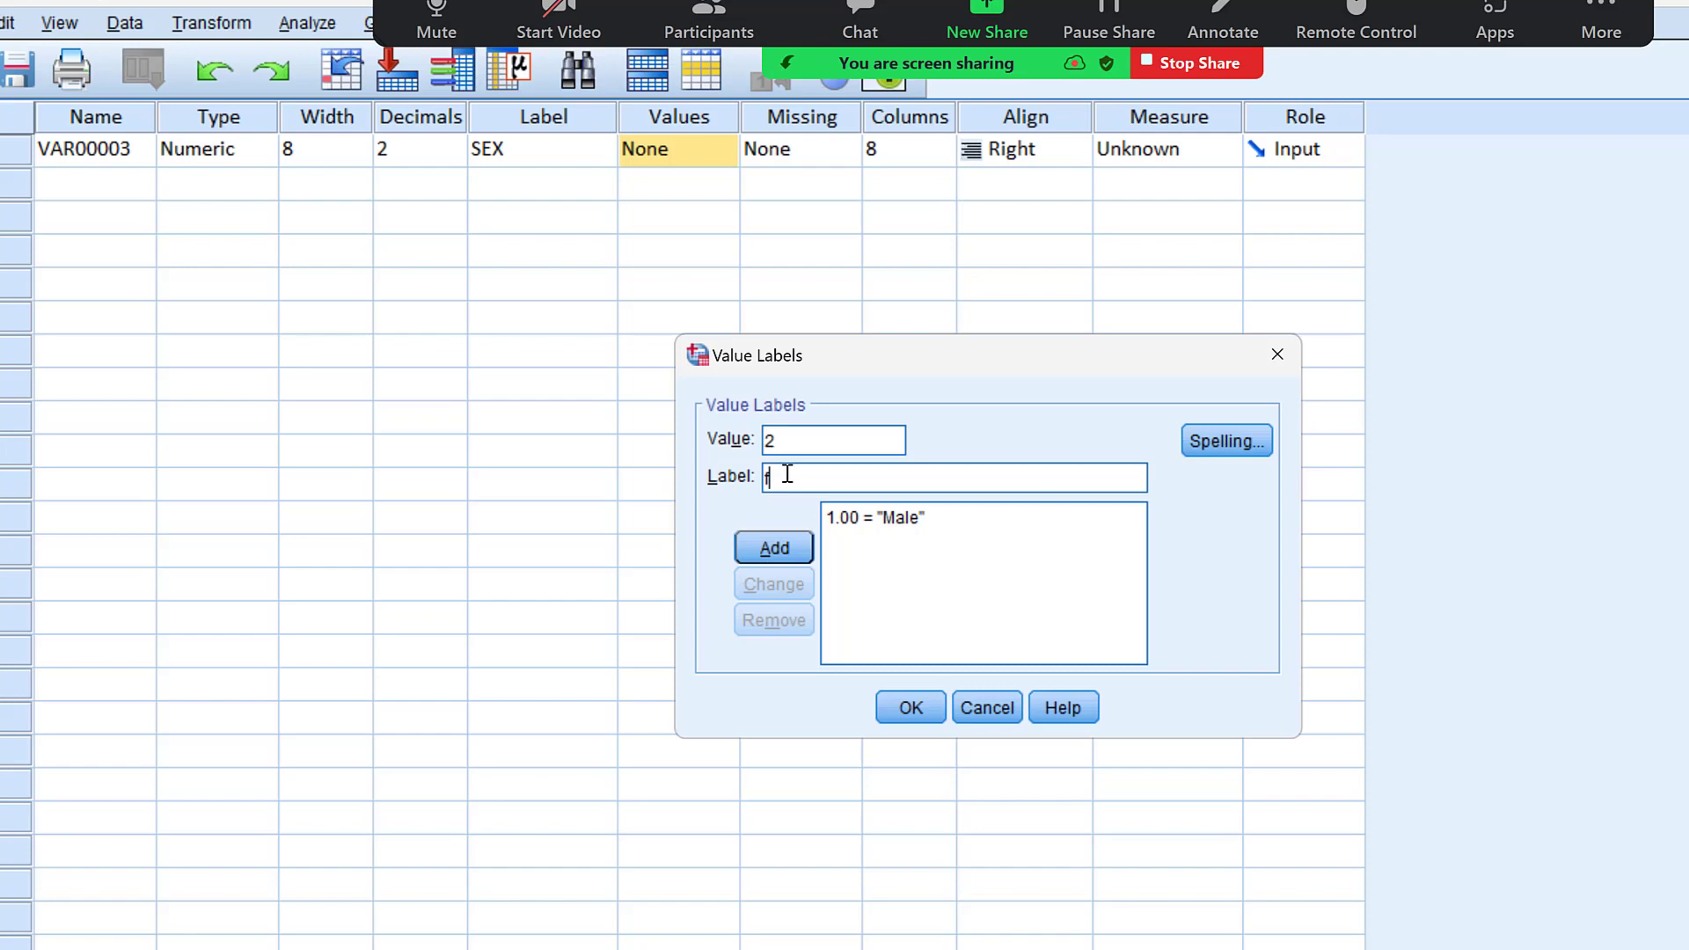
key("BackSpace")
type("G")
key("BackSpace")
type("female")
left_click_drag(765, 477, 772, 478)
type("F")
left_click(775, 545)
left_click(906, 701)
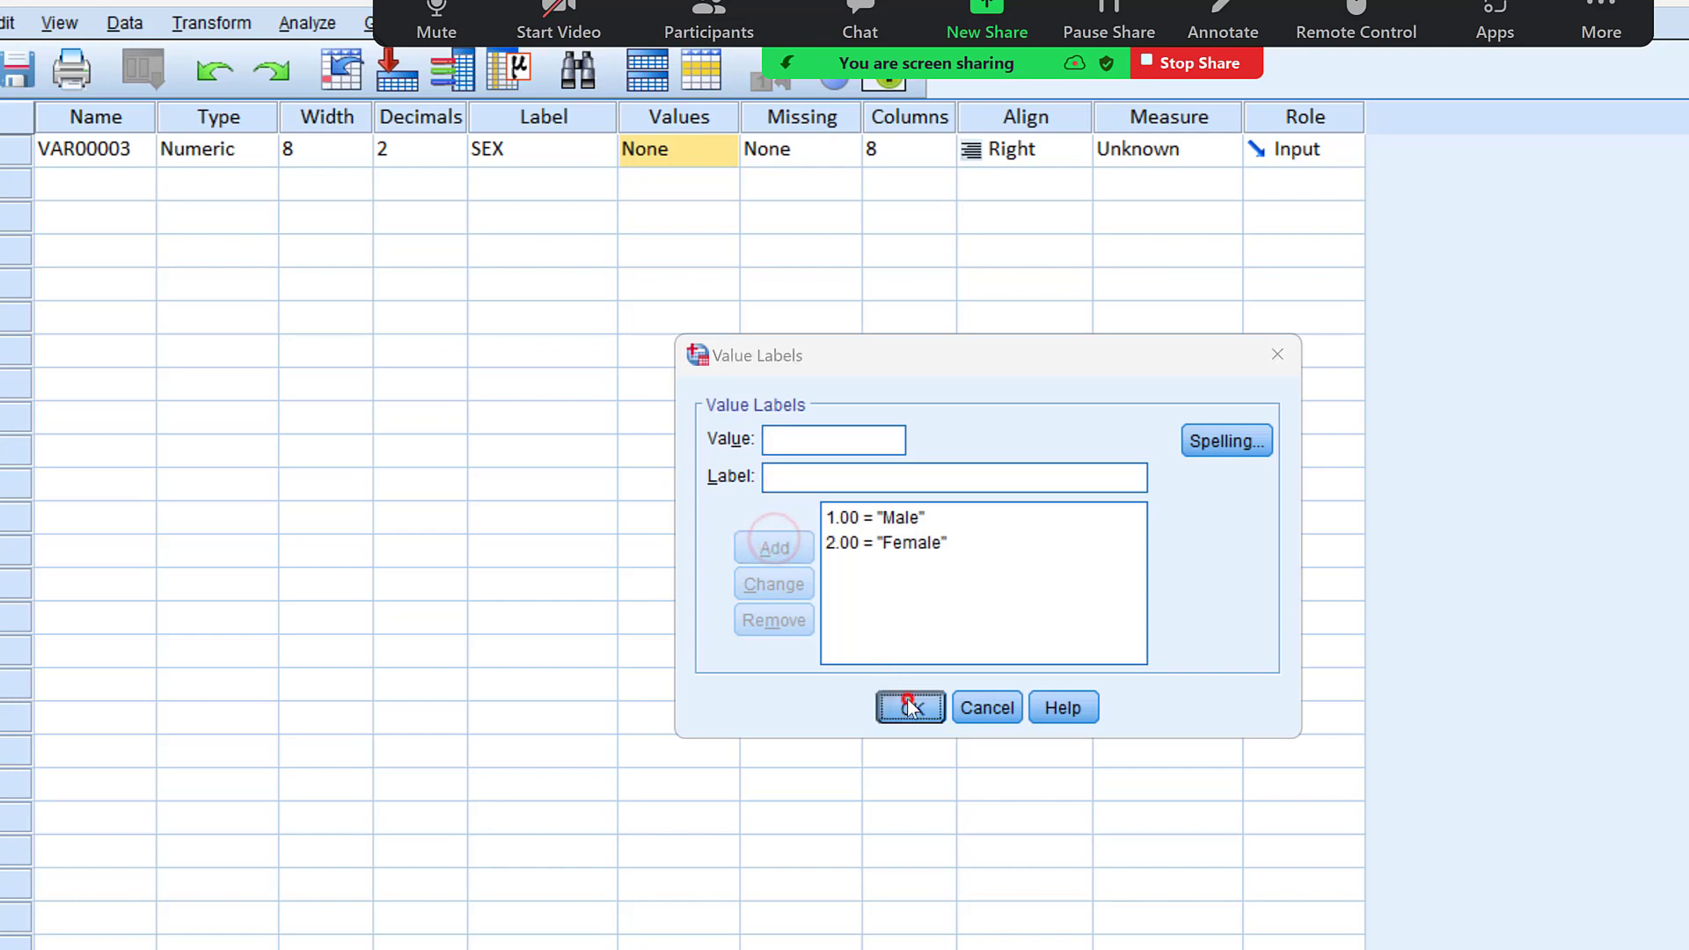
Set up a Frequencies analysis with SEX as its variable.
left_click_drag(746, 4, 1146, 11)
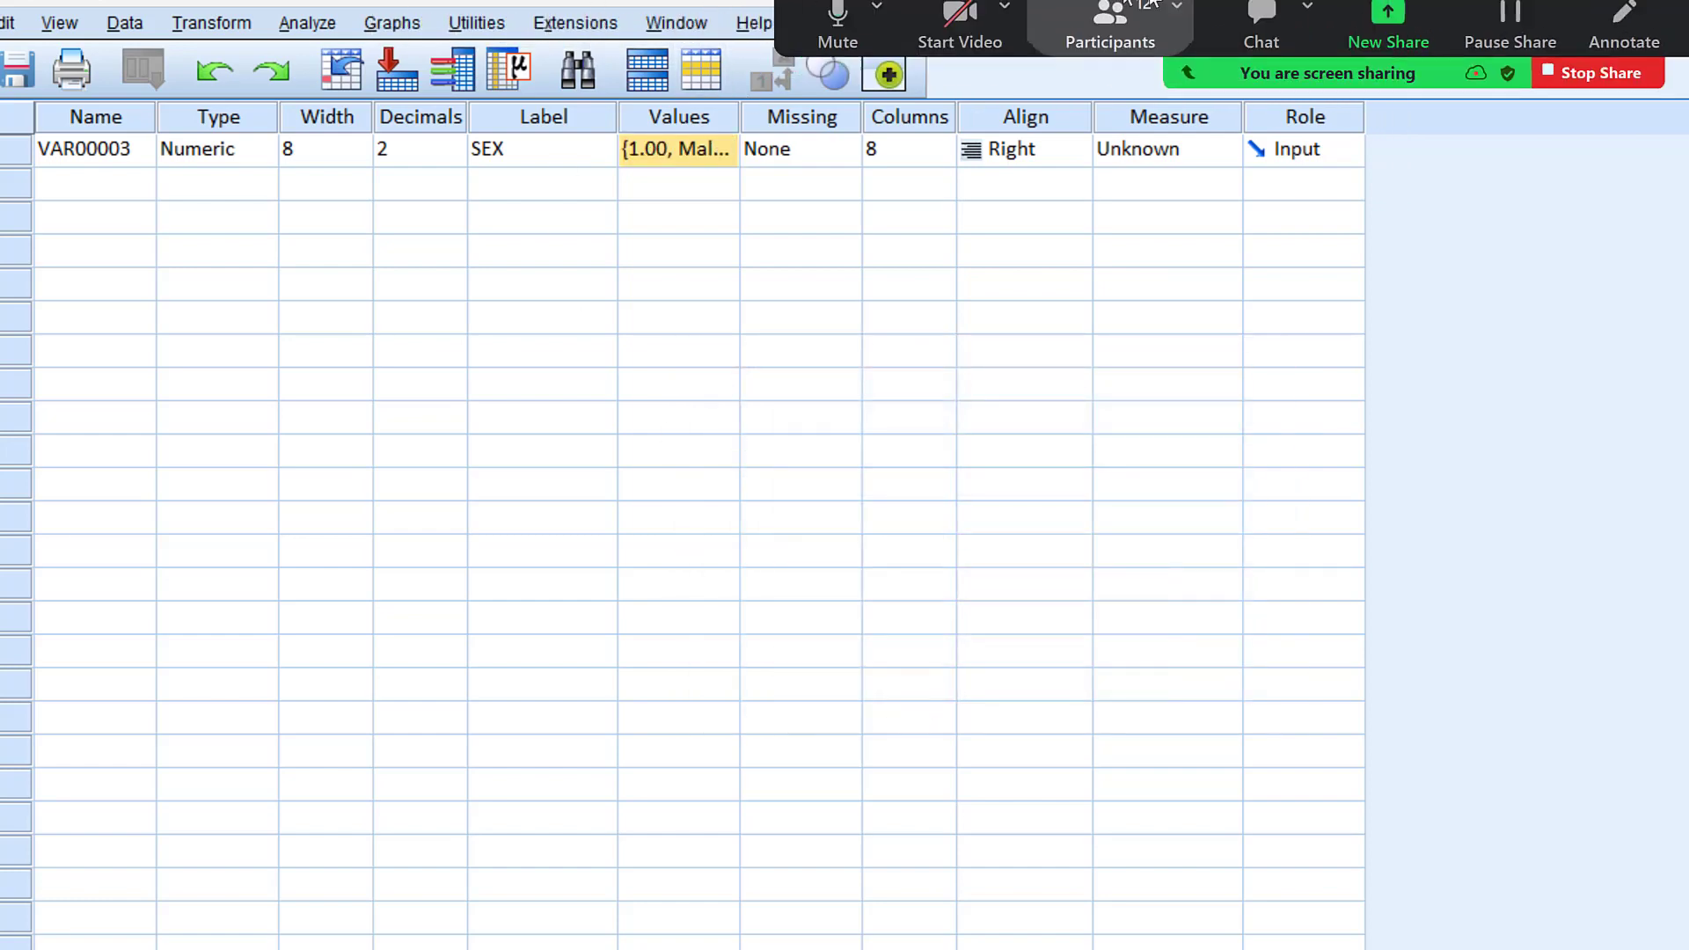
left_click(313, 22)
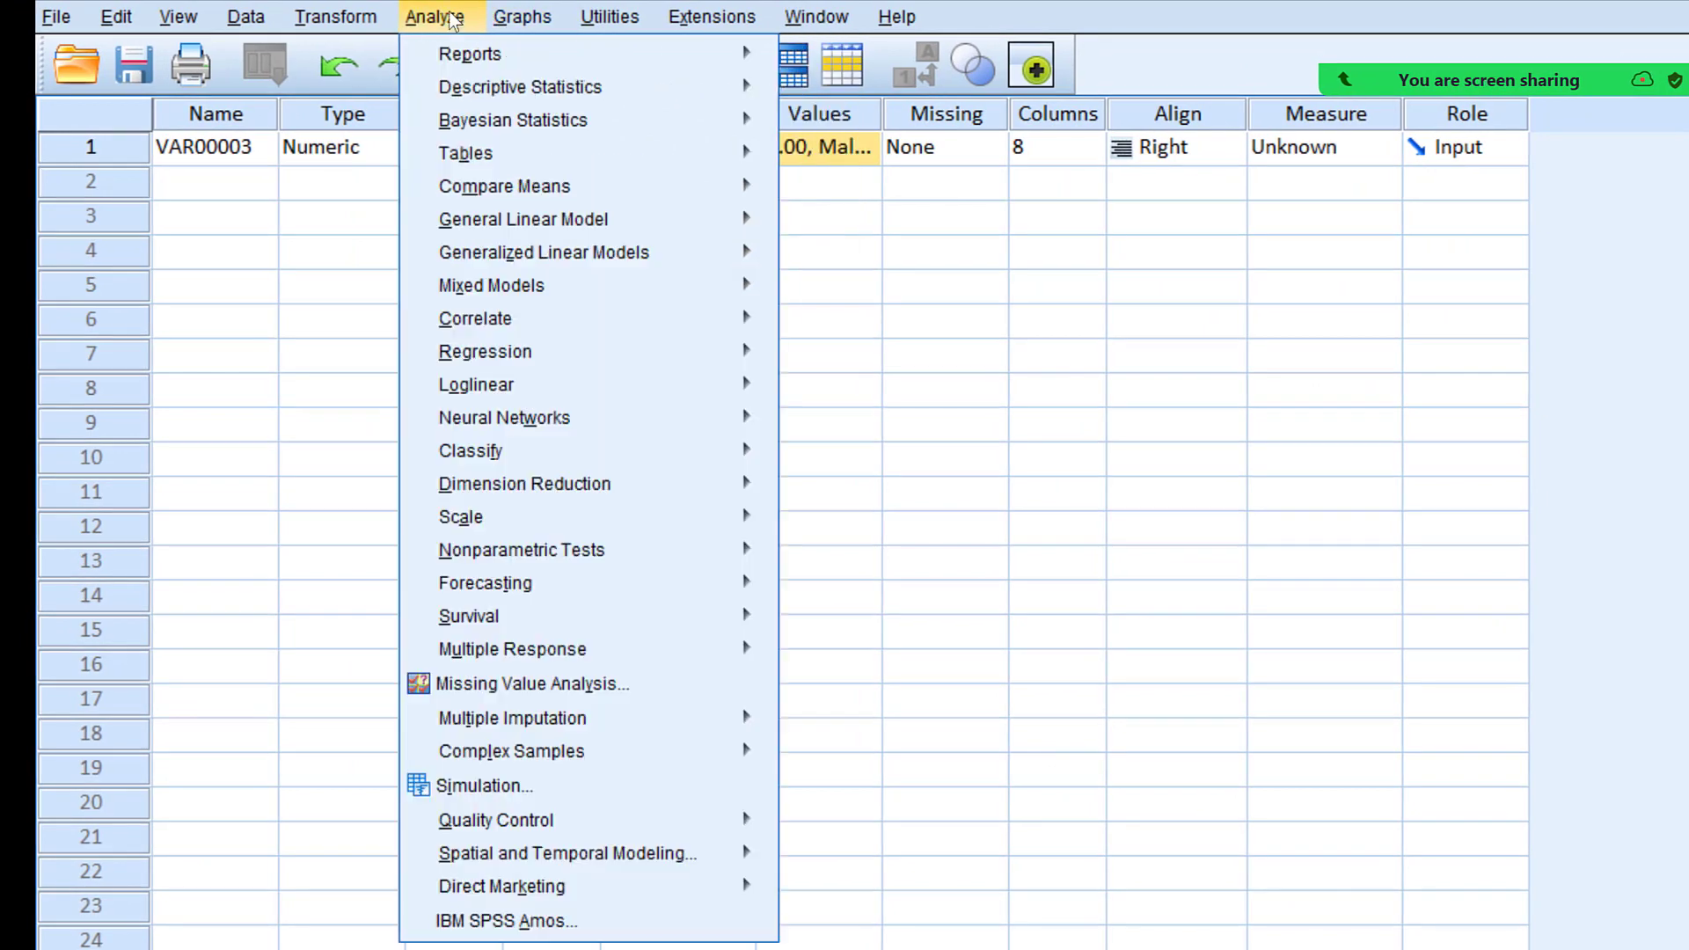
mouse_move(384, 91)
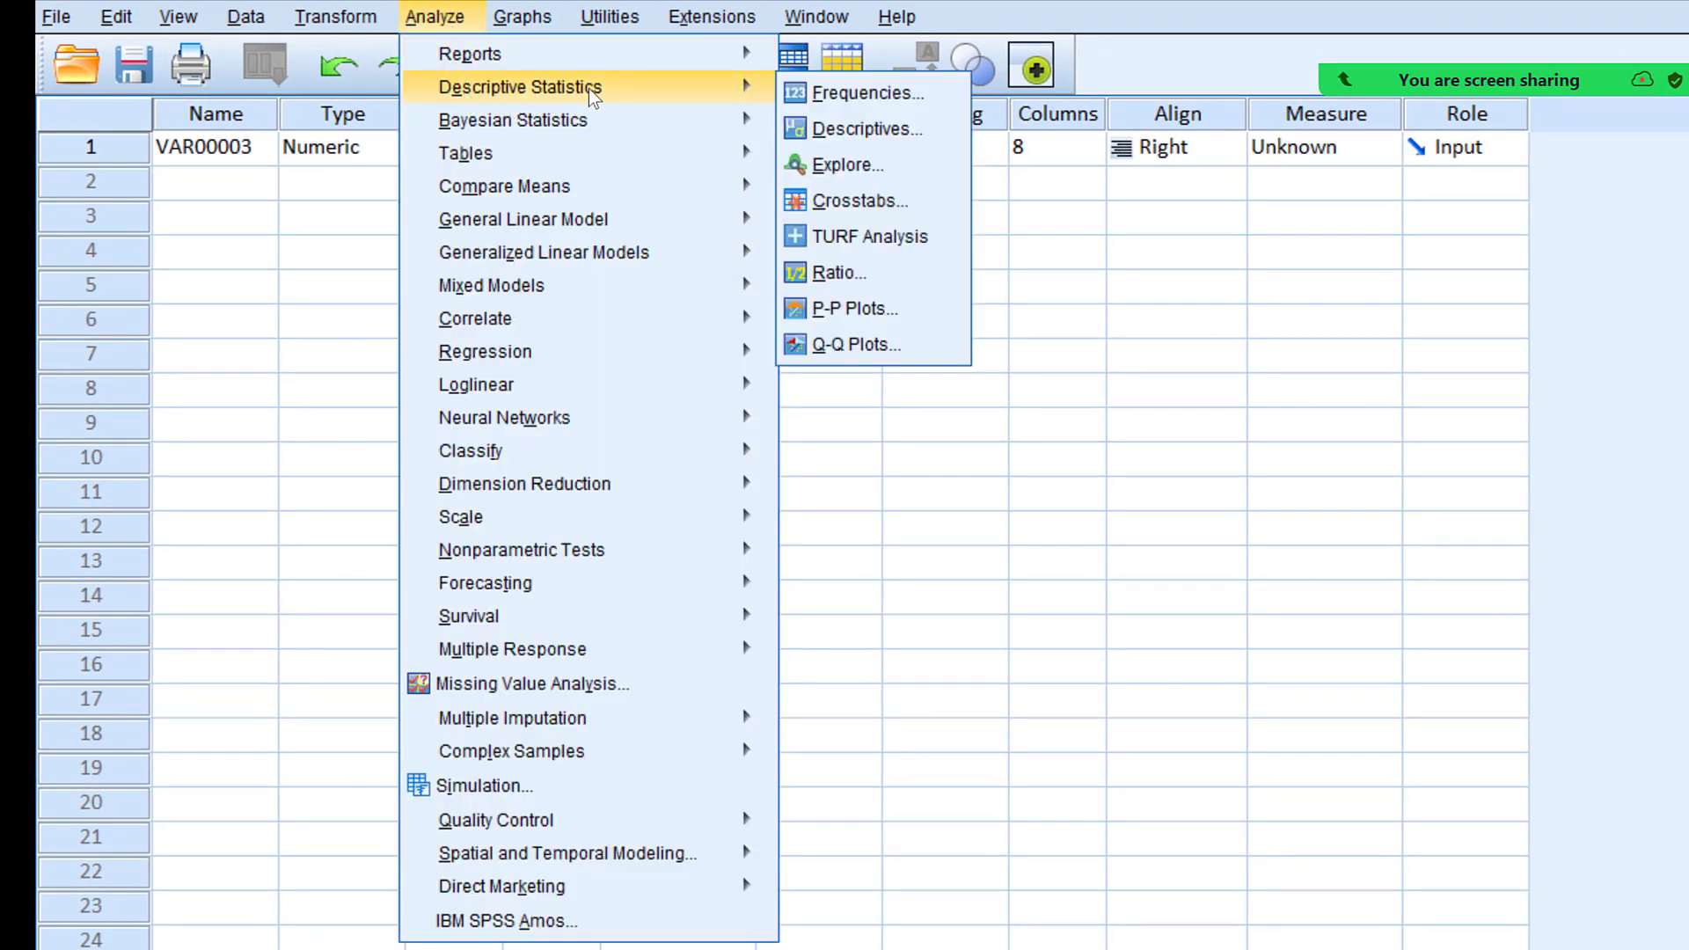
left_click(846, 93)
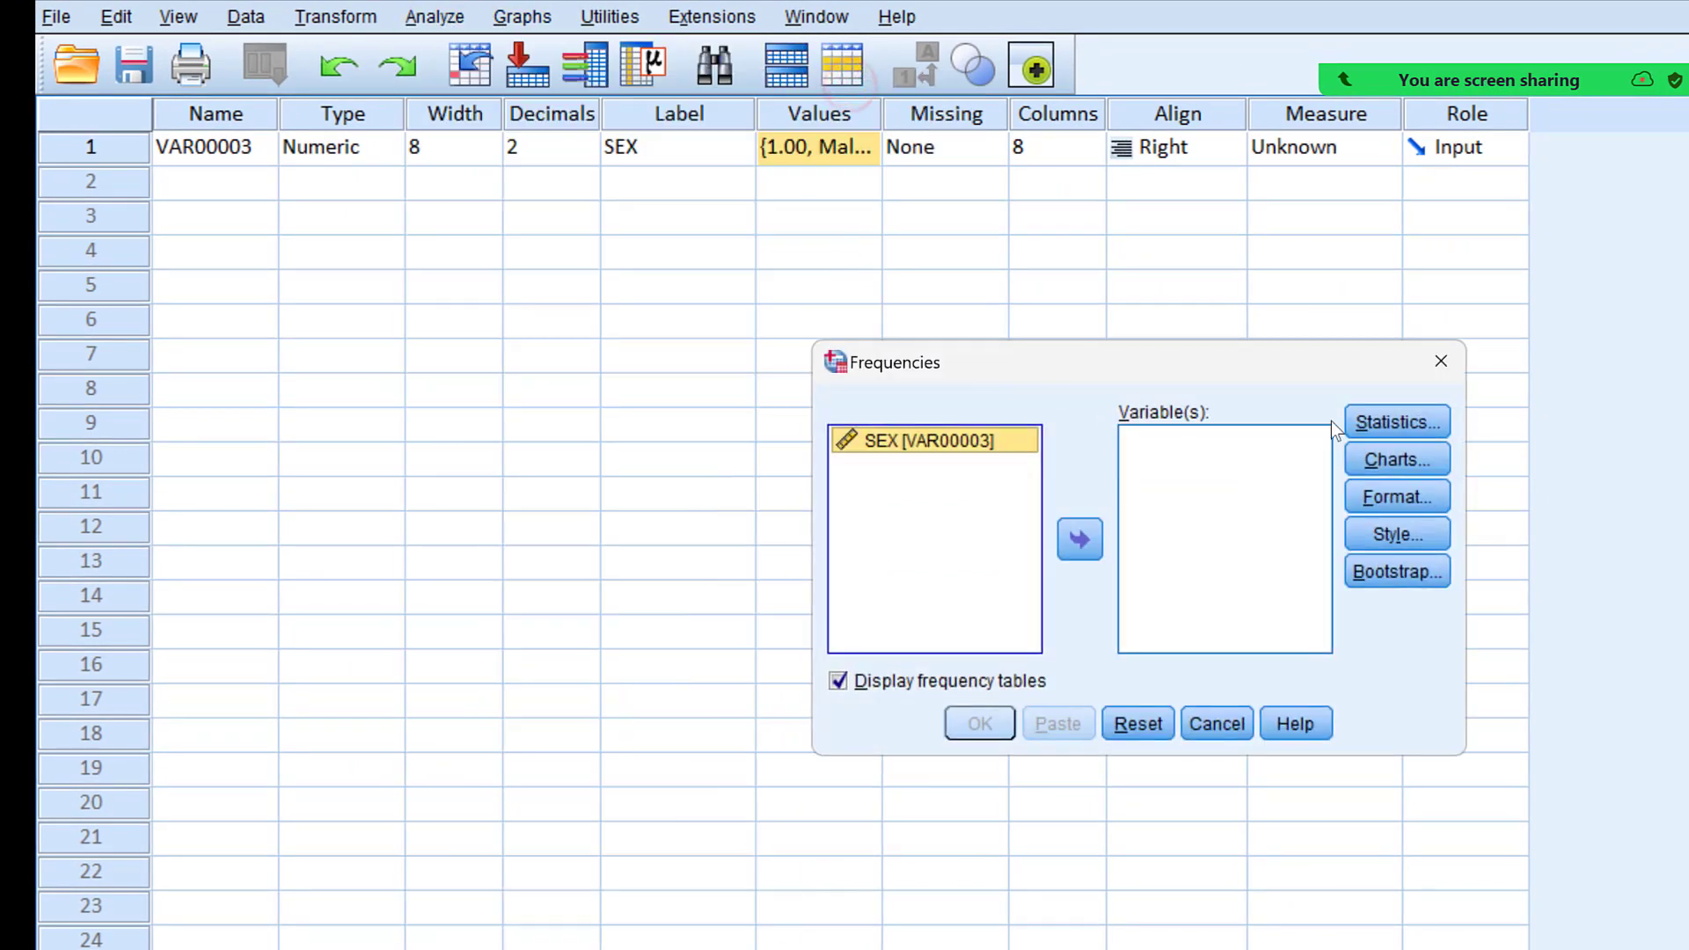
left_click(1070, 540)
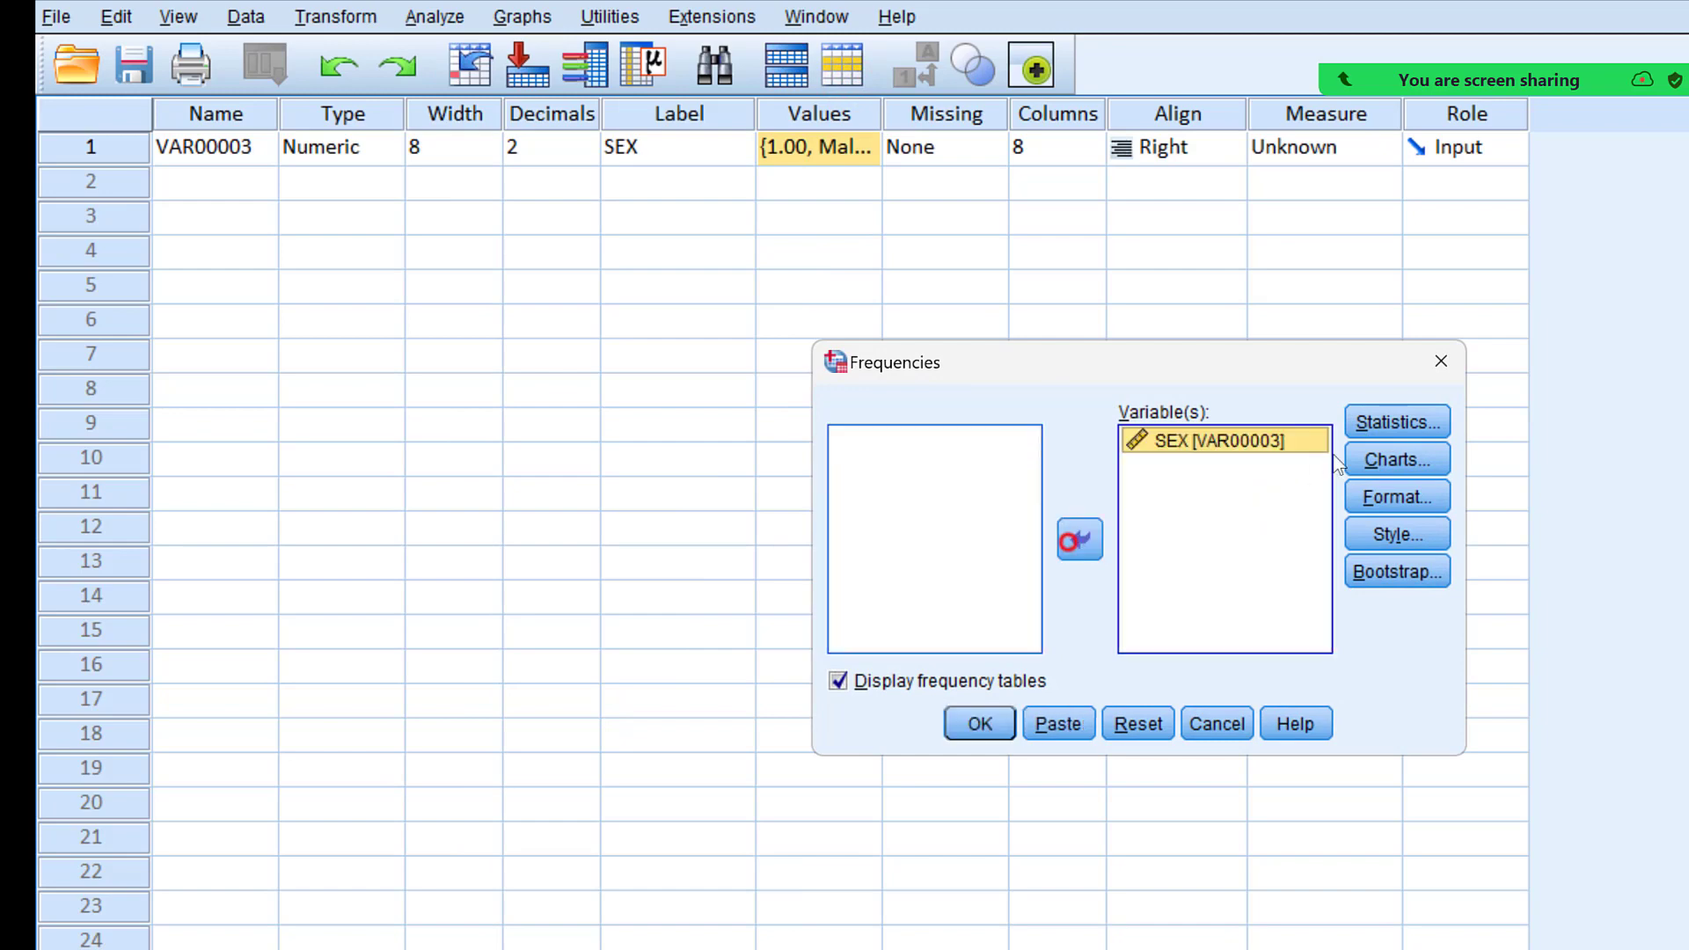
Examine the Frequencies statistics options for central tendency, dispersion and distribution, and close the analysis without running it.
left_click(1387, 435)
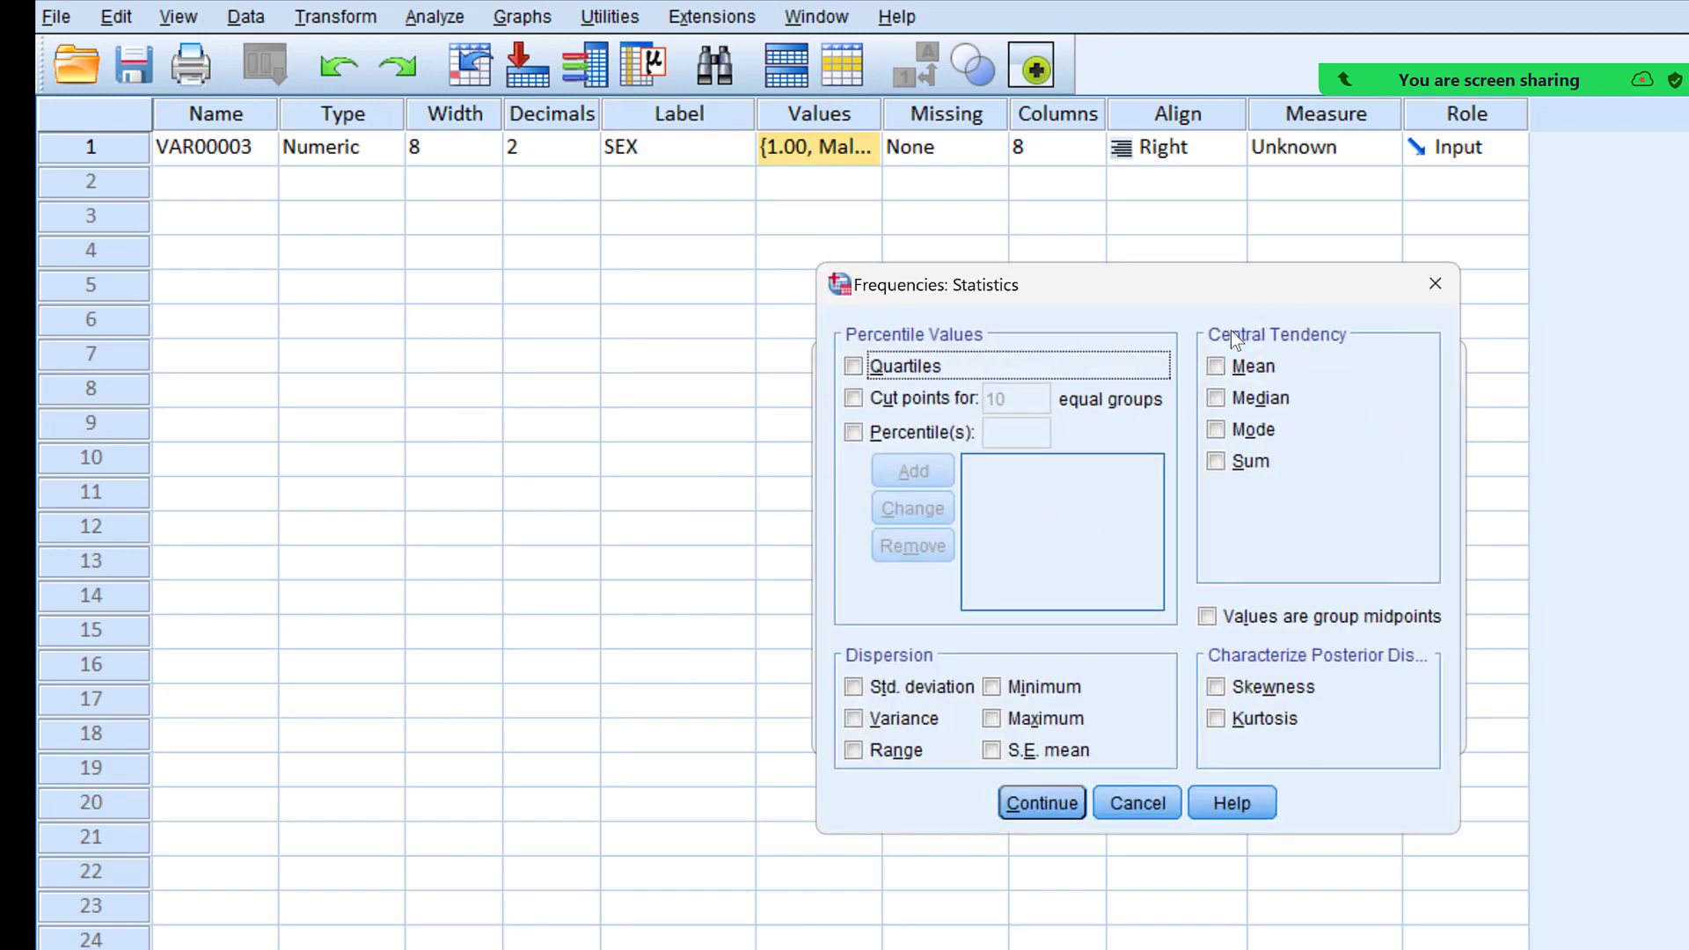
left_click_drag(1181, 268, 799, 146)
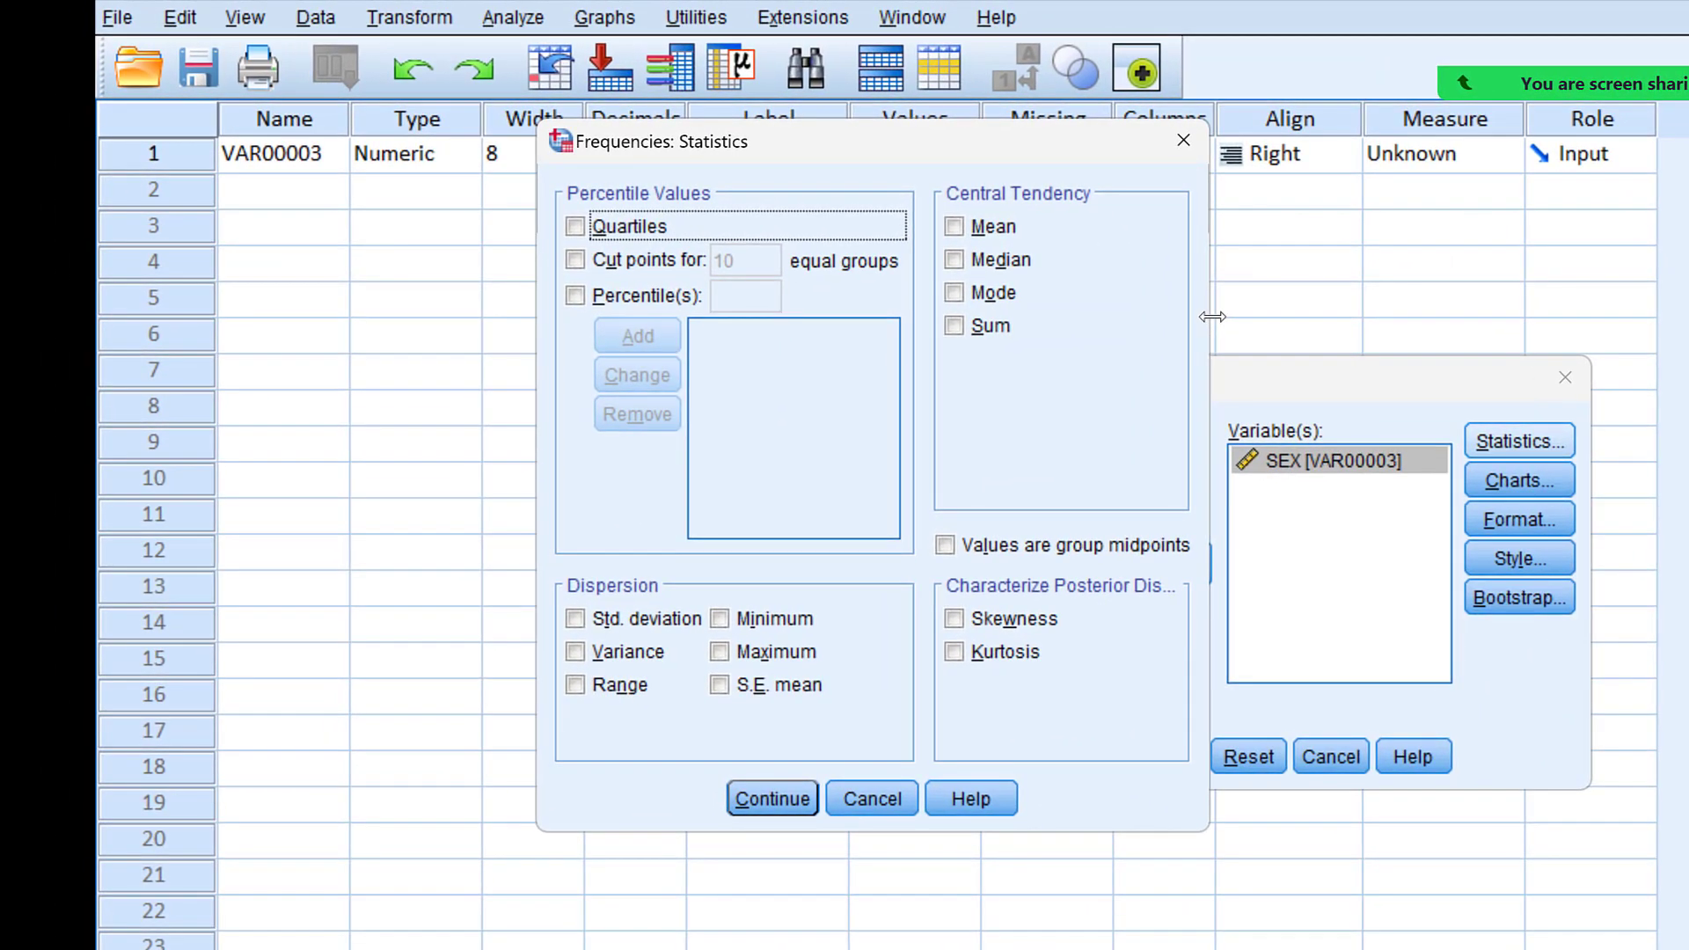
left_click_drag(1106, 304, 1443, 305)
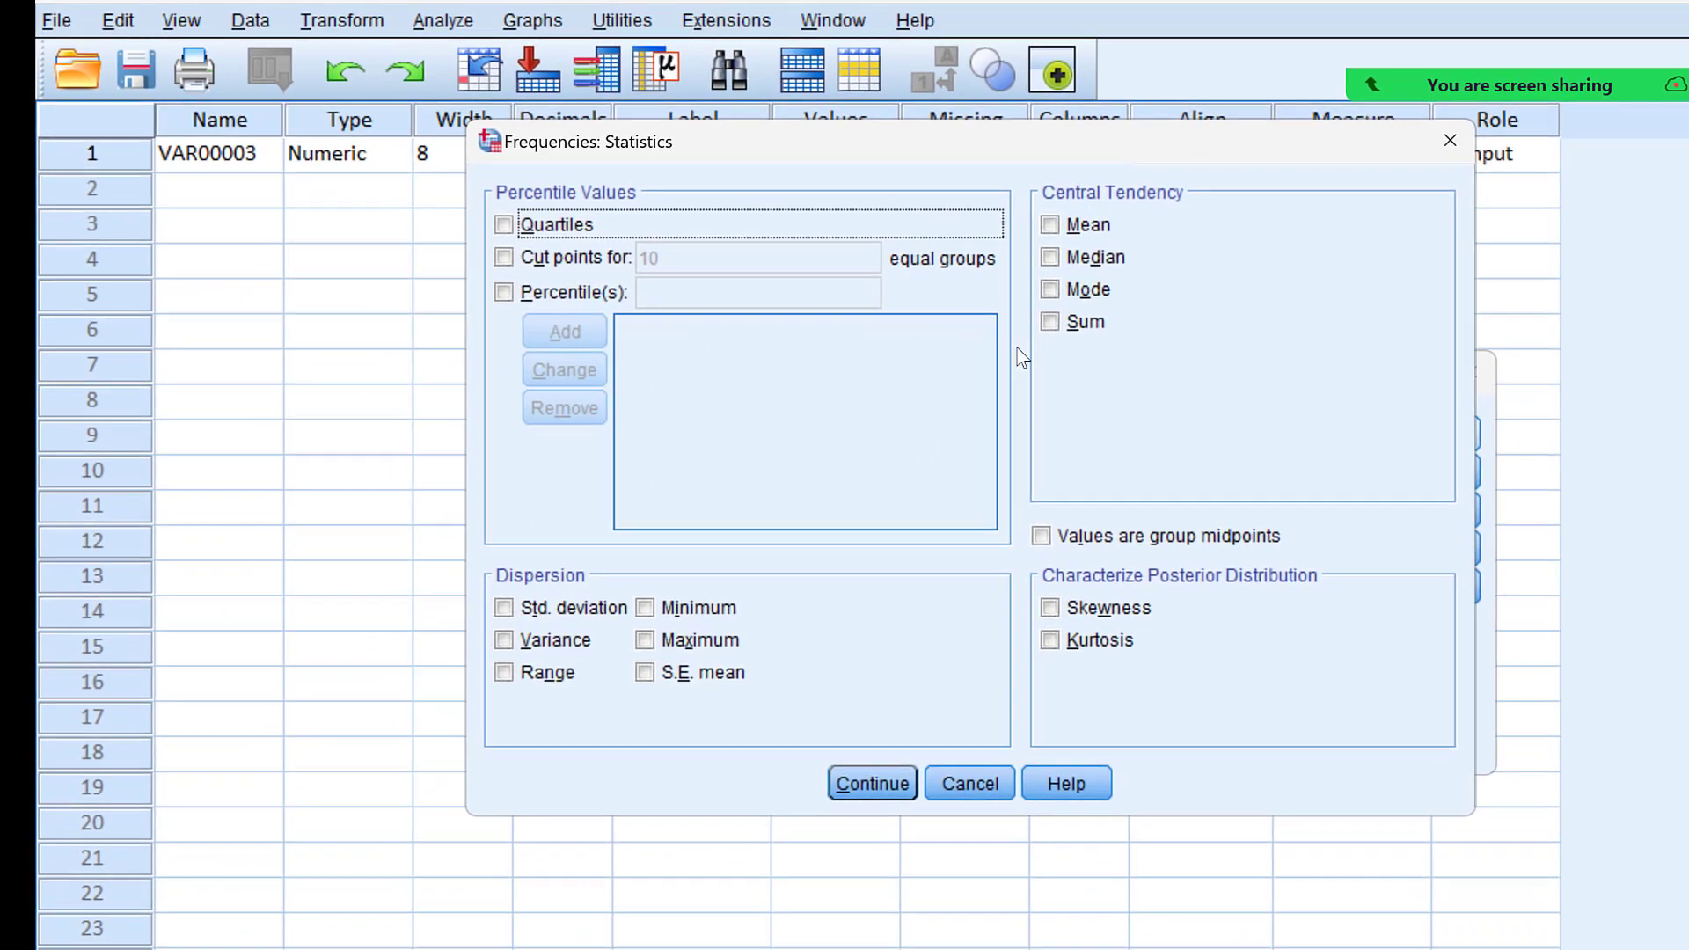
left_click(873, 787)
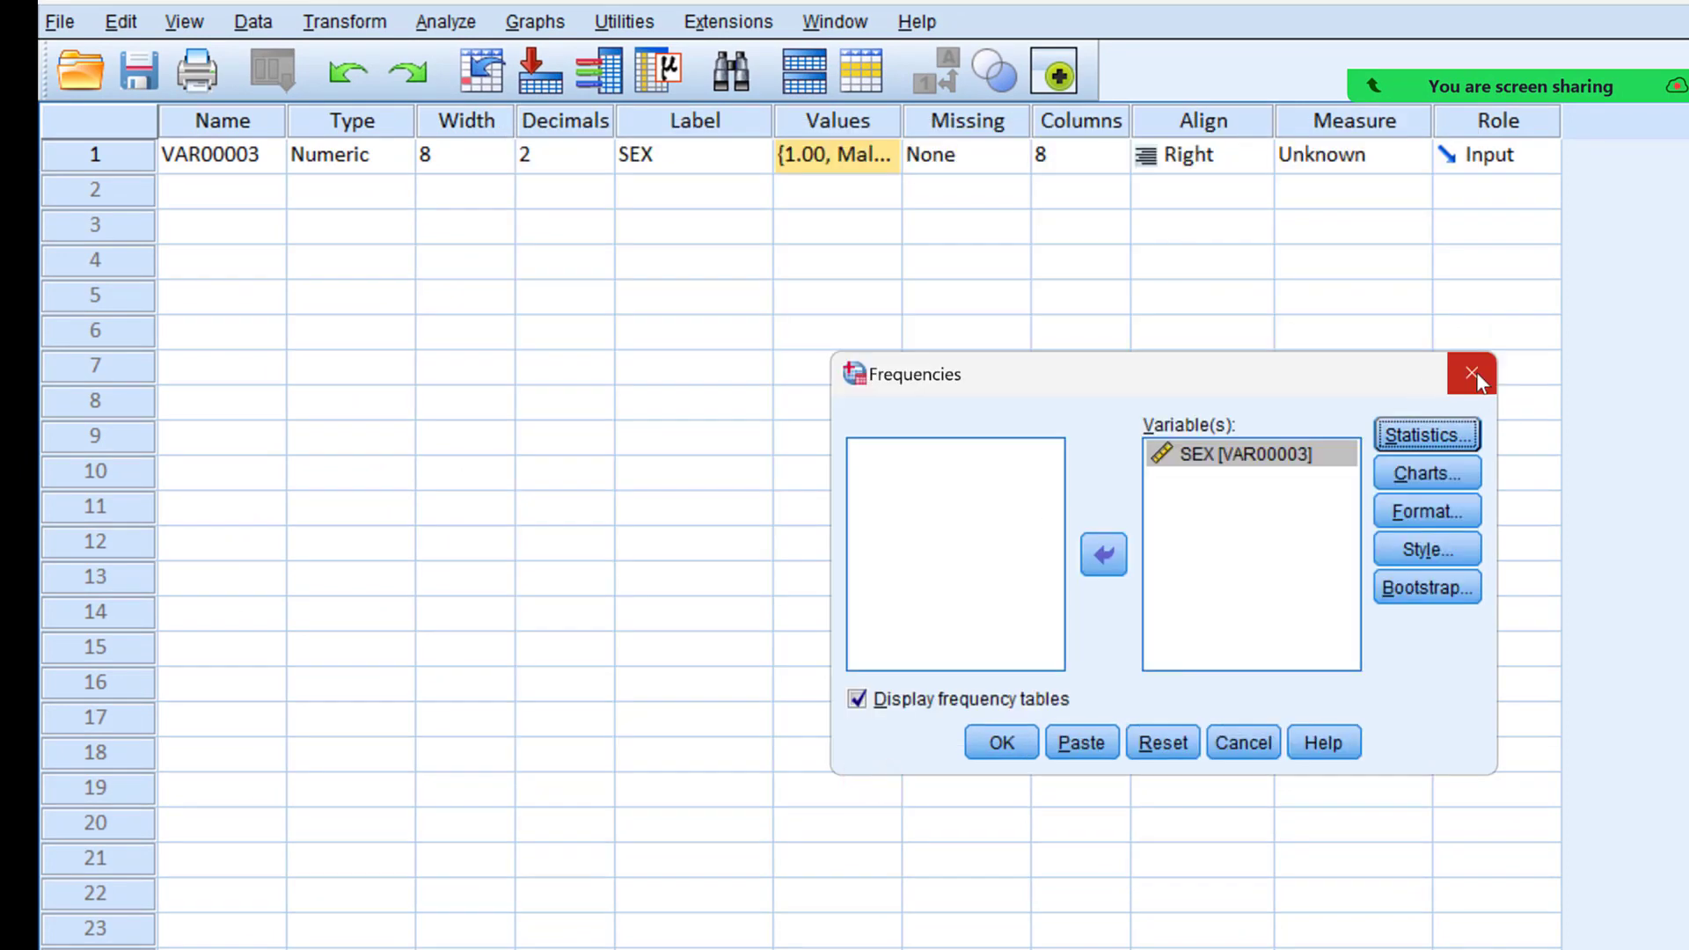
left_click(1474, 373)
Examine the measurement level choices for the SEX variable and the available analysis procedures, including Scale and Nonparametric Tests.
left_click(1412, 152)
left_click(1413, 159)
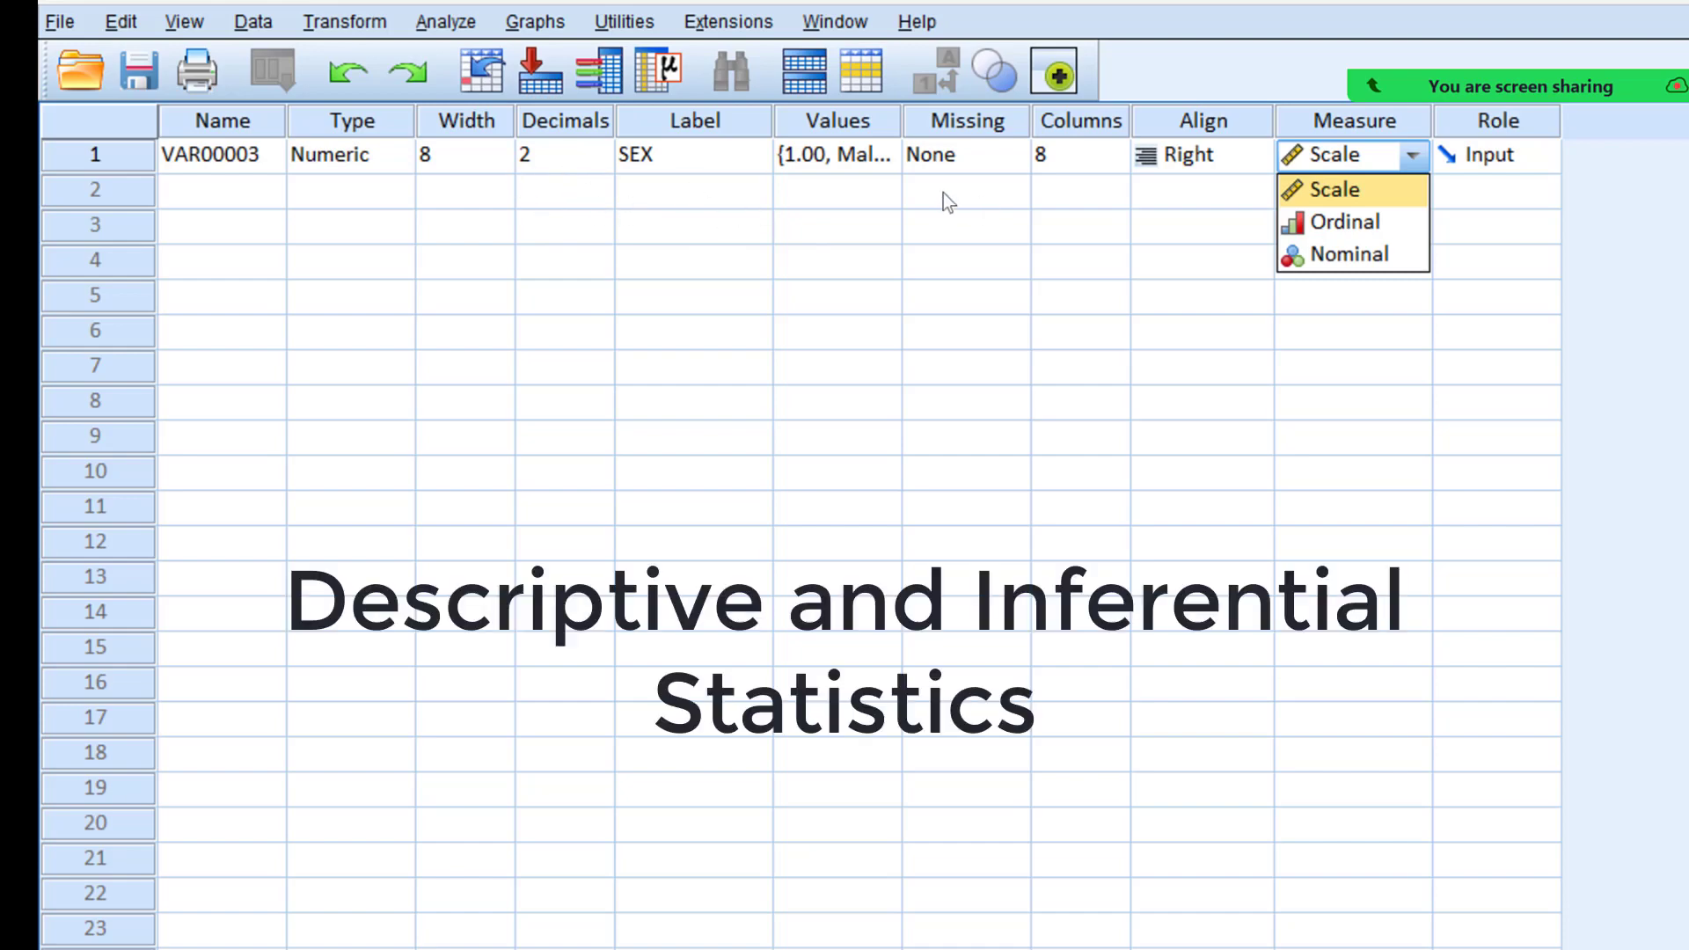
left_click(457, 23)
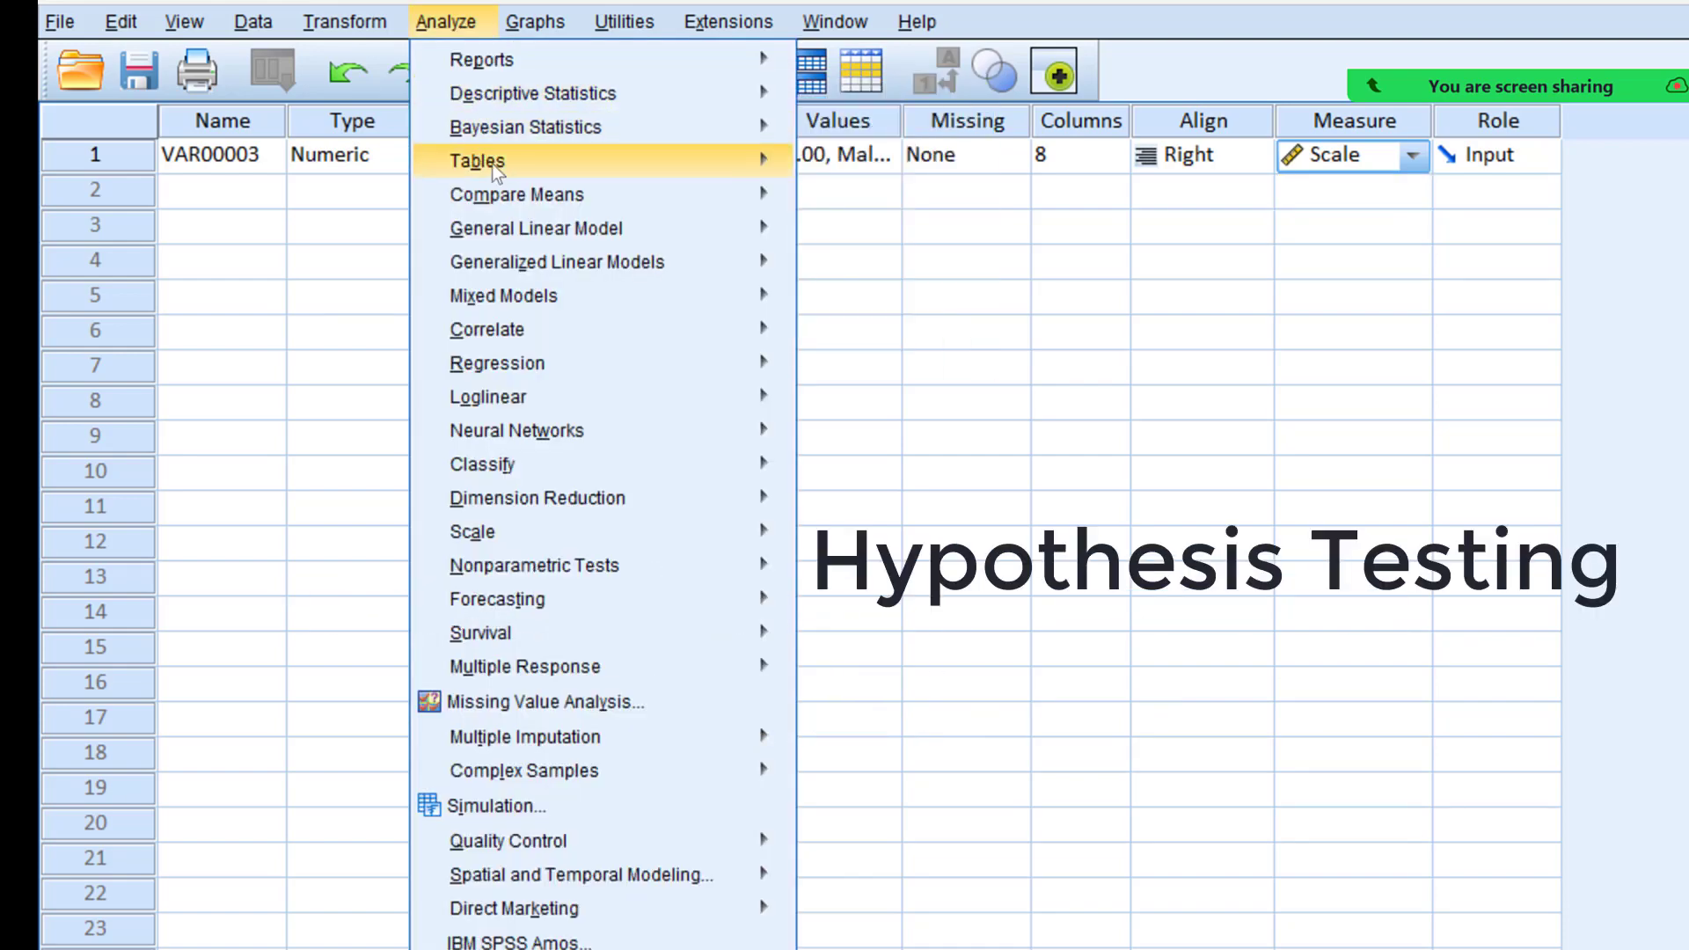
mouse_move(501, 172)
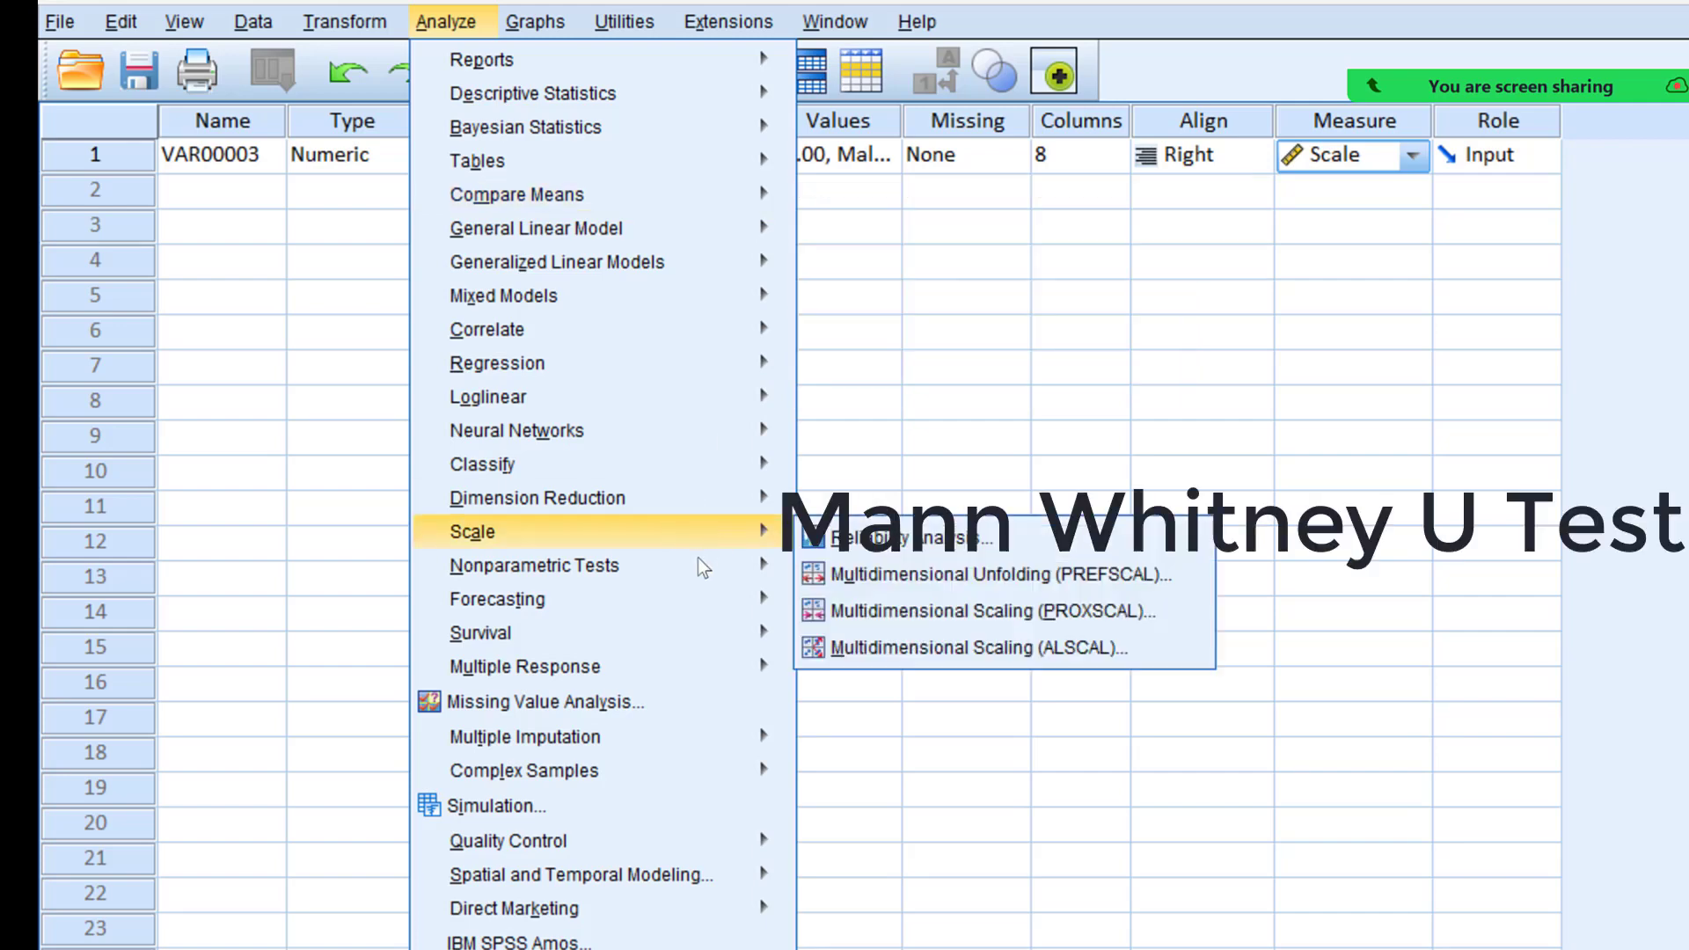
mouse_move(702, 561)
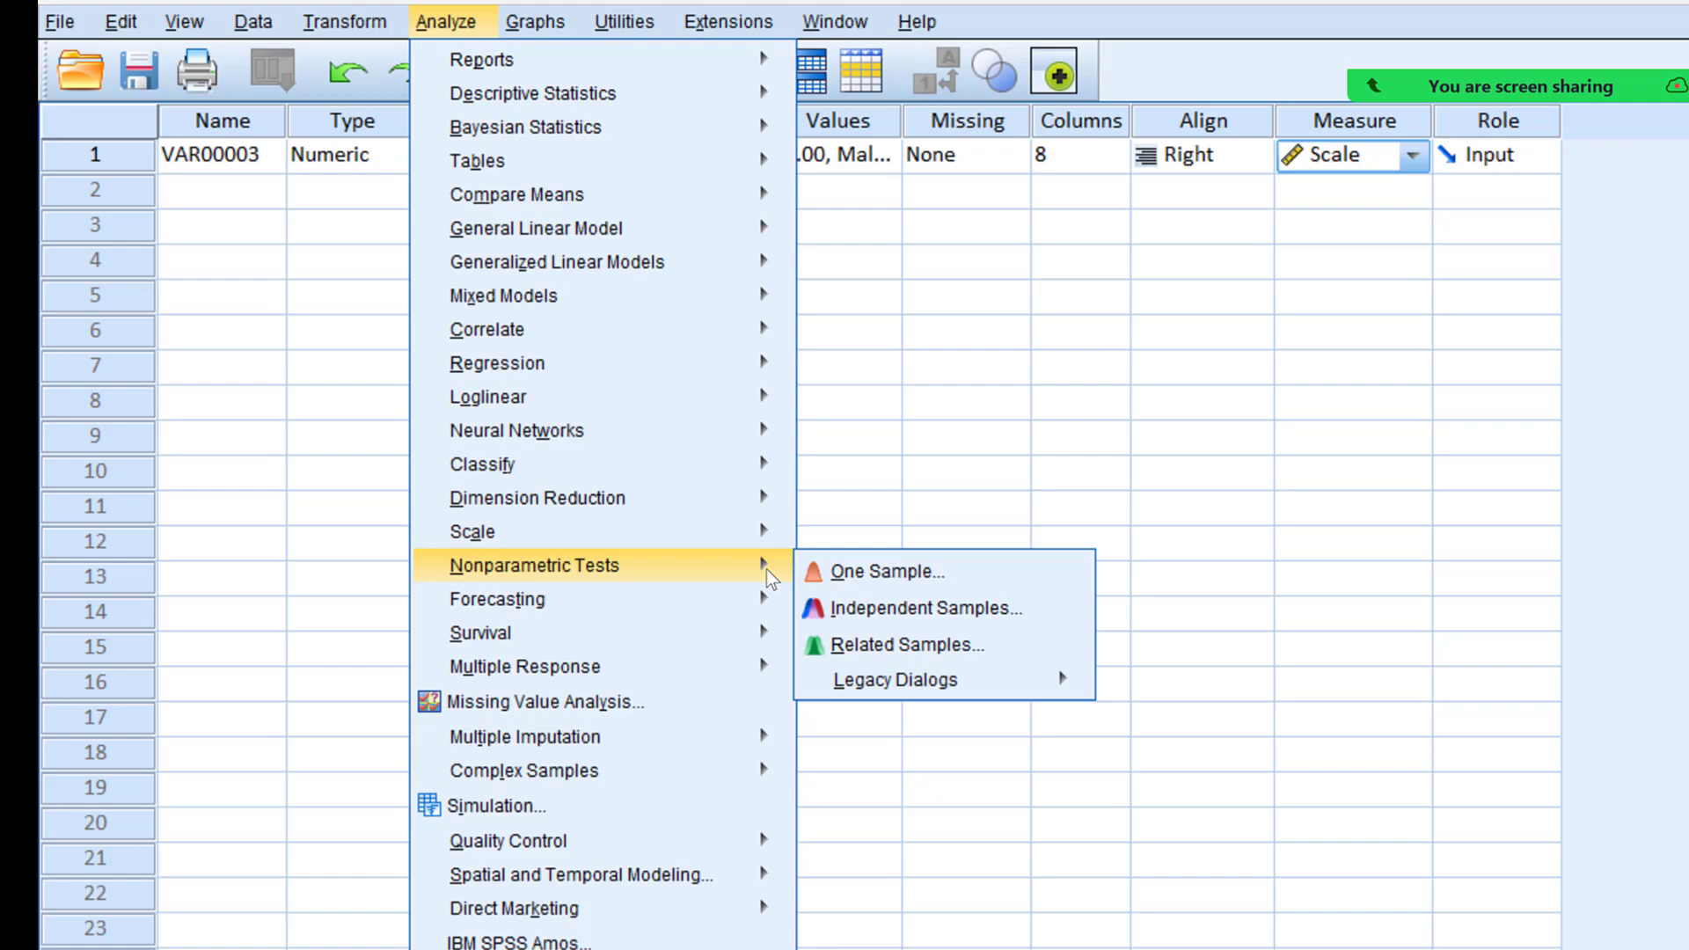
mouse_move(570, 190)
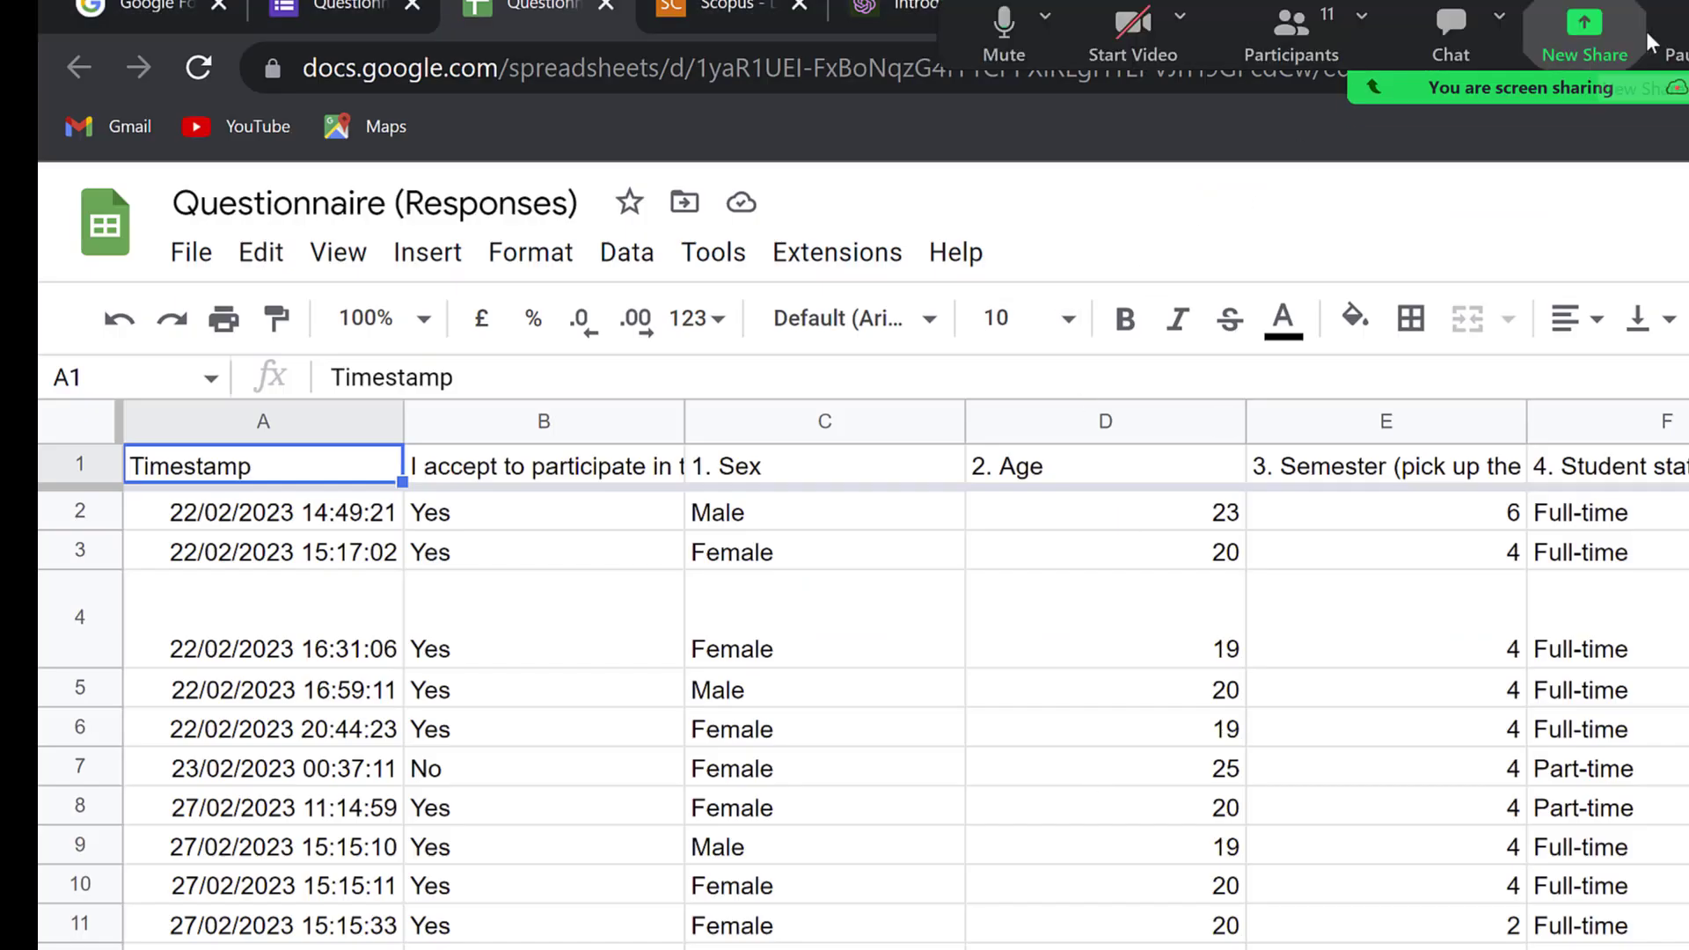
Switch to Scopus in the browser and search article titles, abstracts and keywords for "AI in education".
left_click(724, 10)
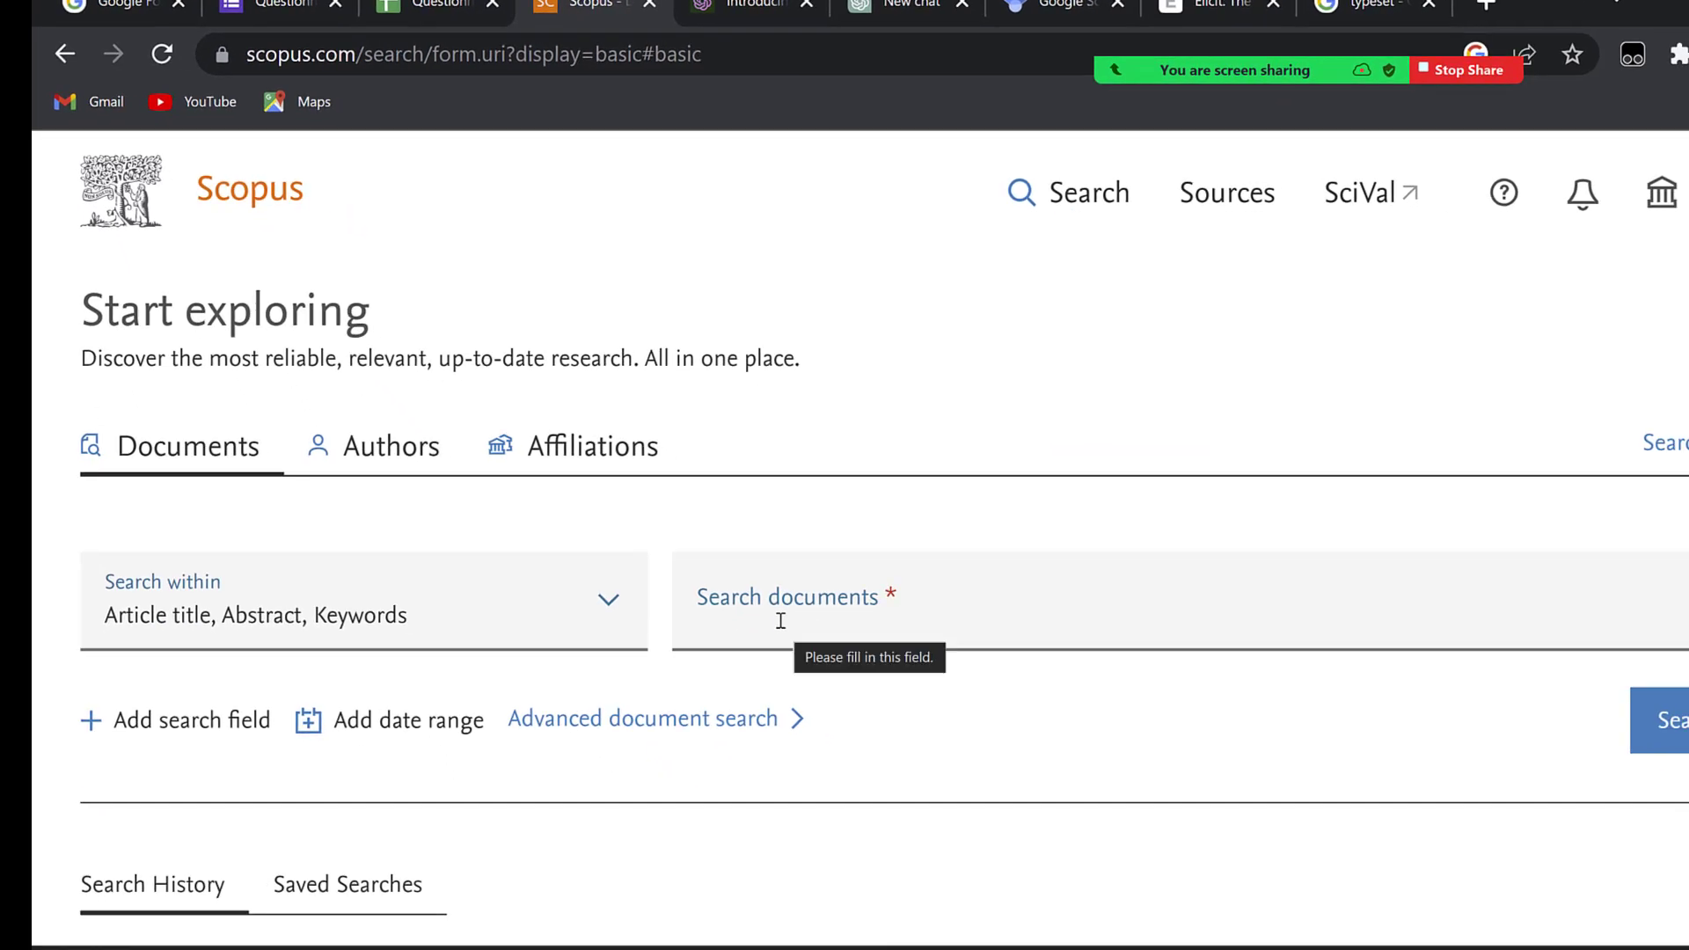
left_click(947, 762)
type("Al")
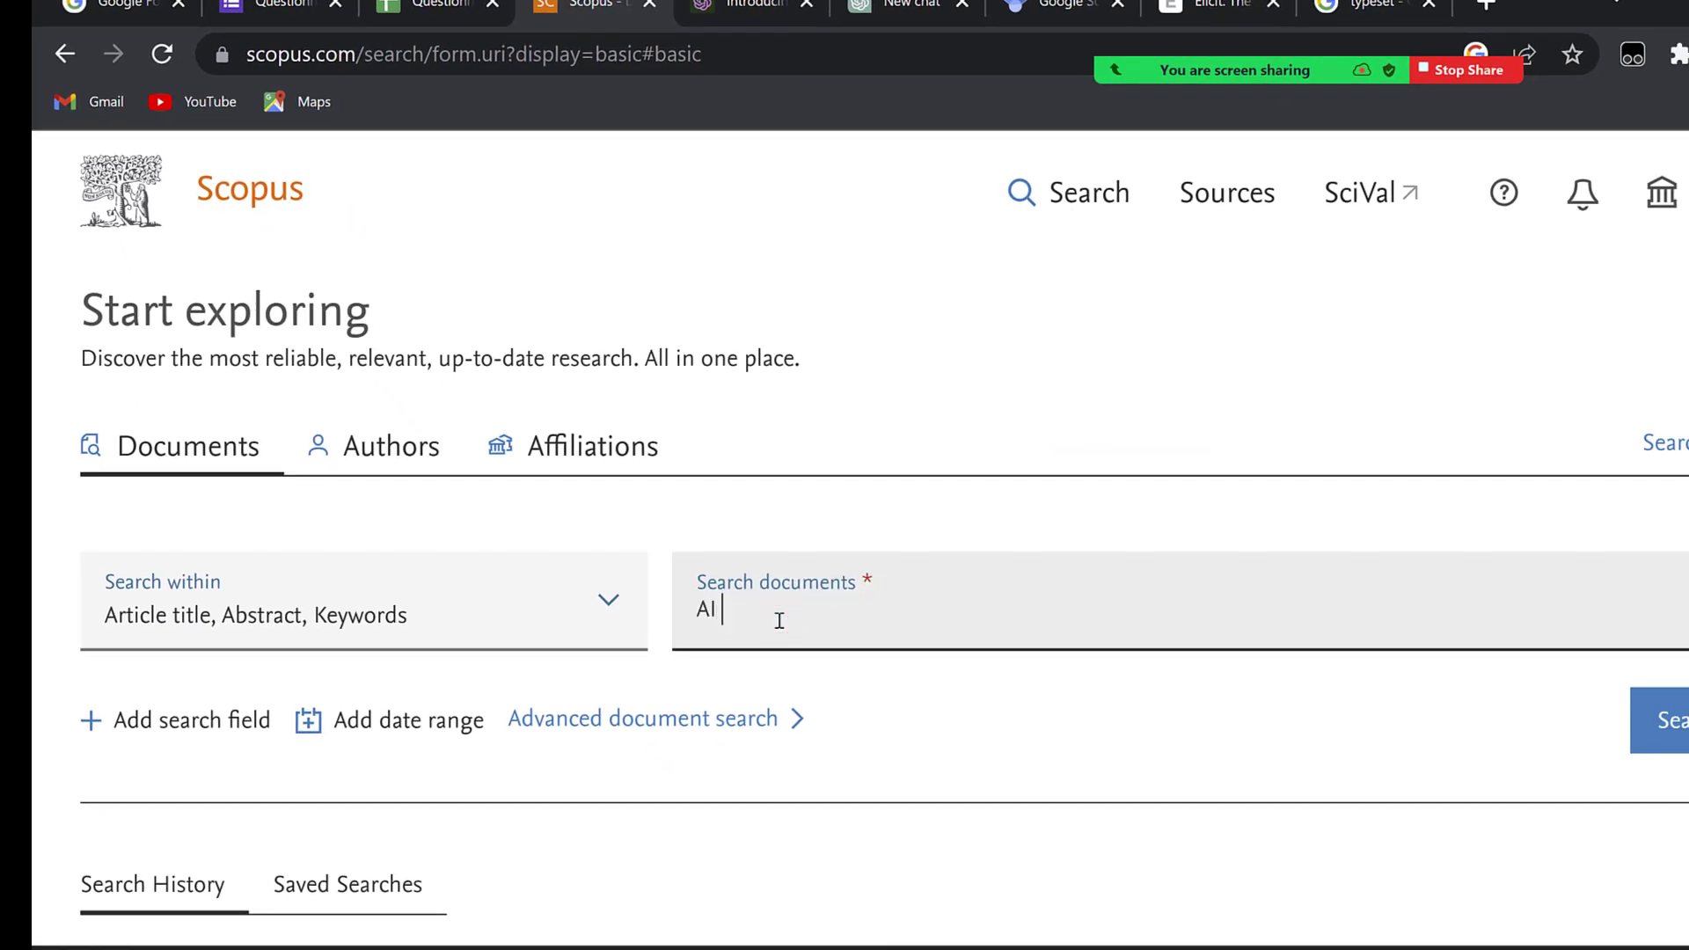
type(" in education")
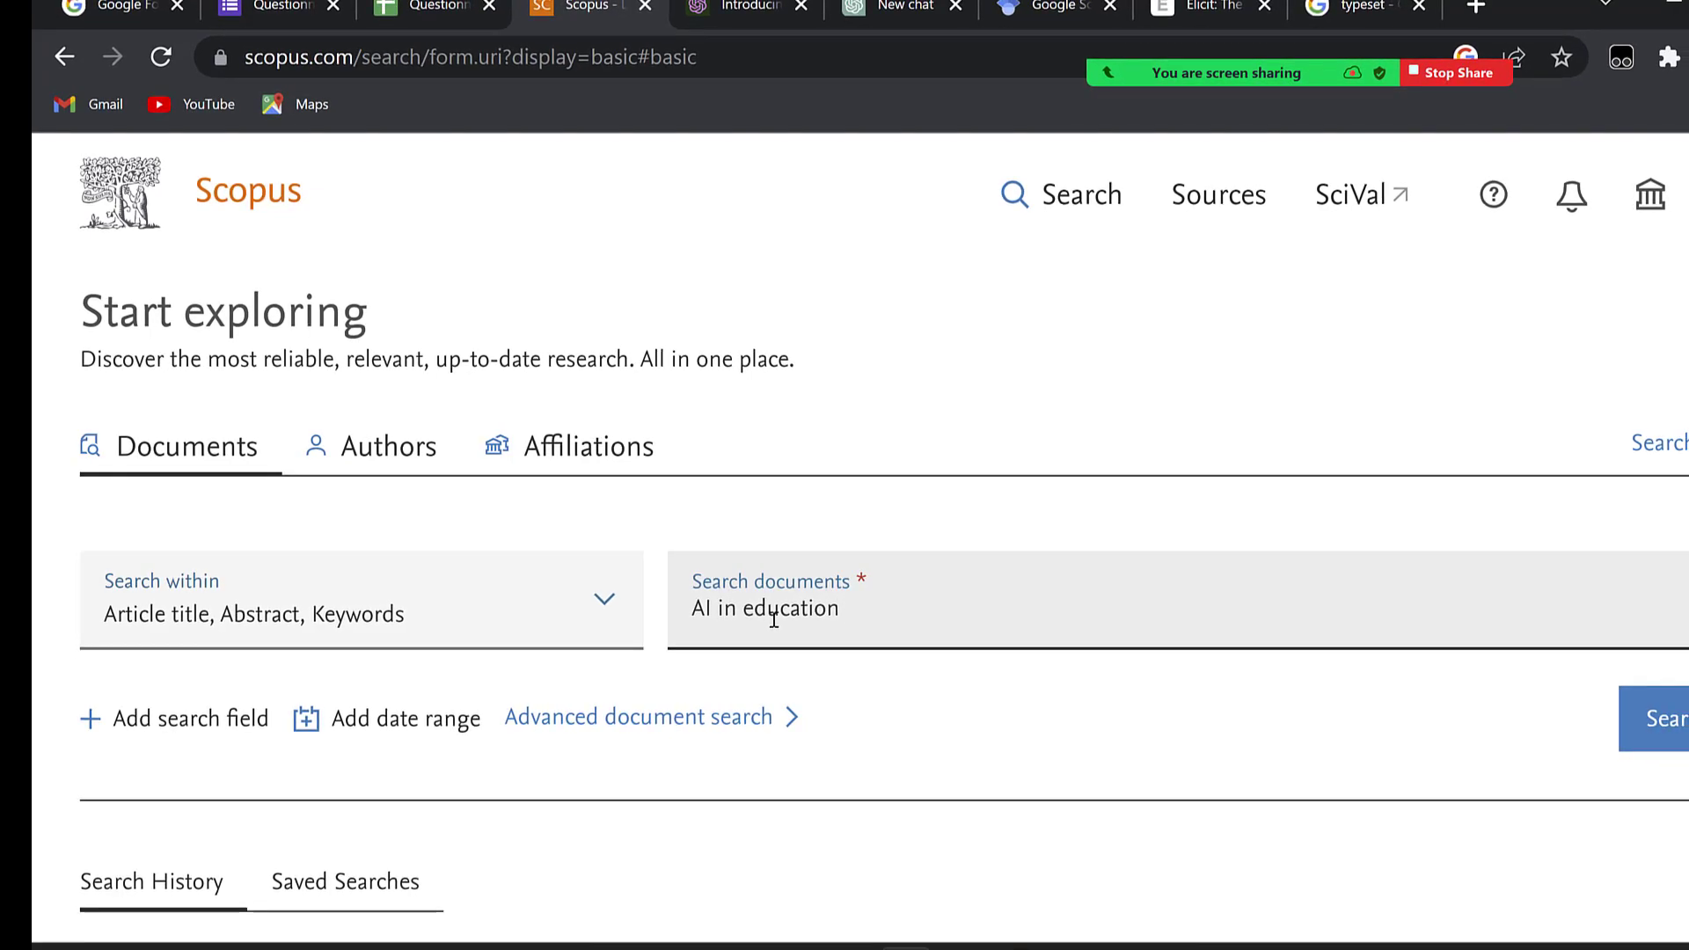
key("Return")
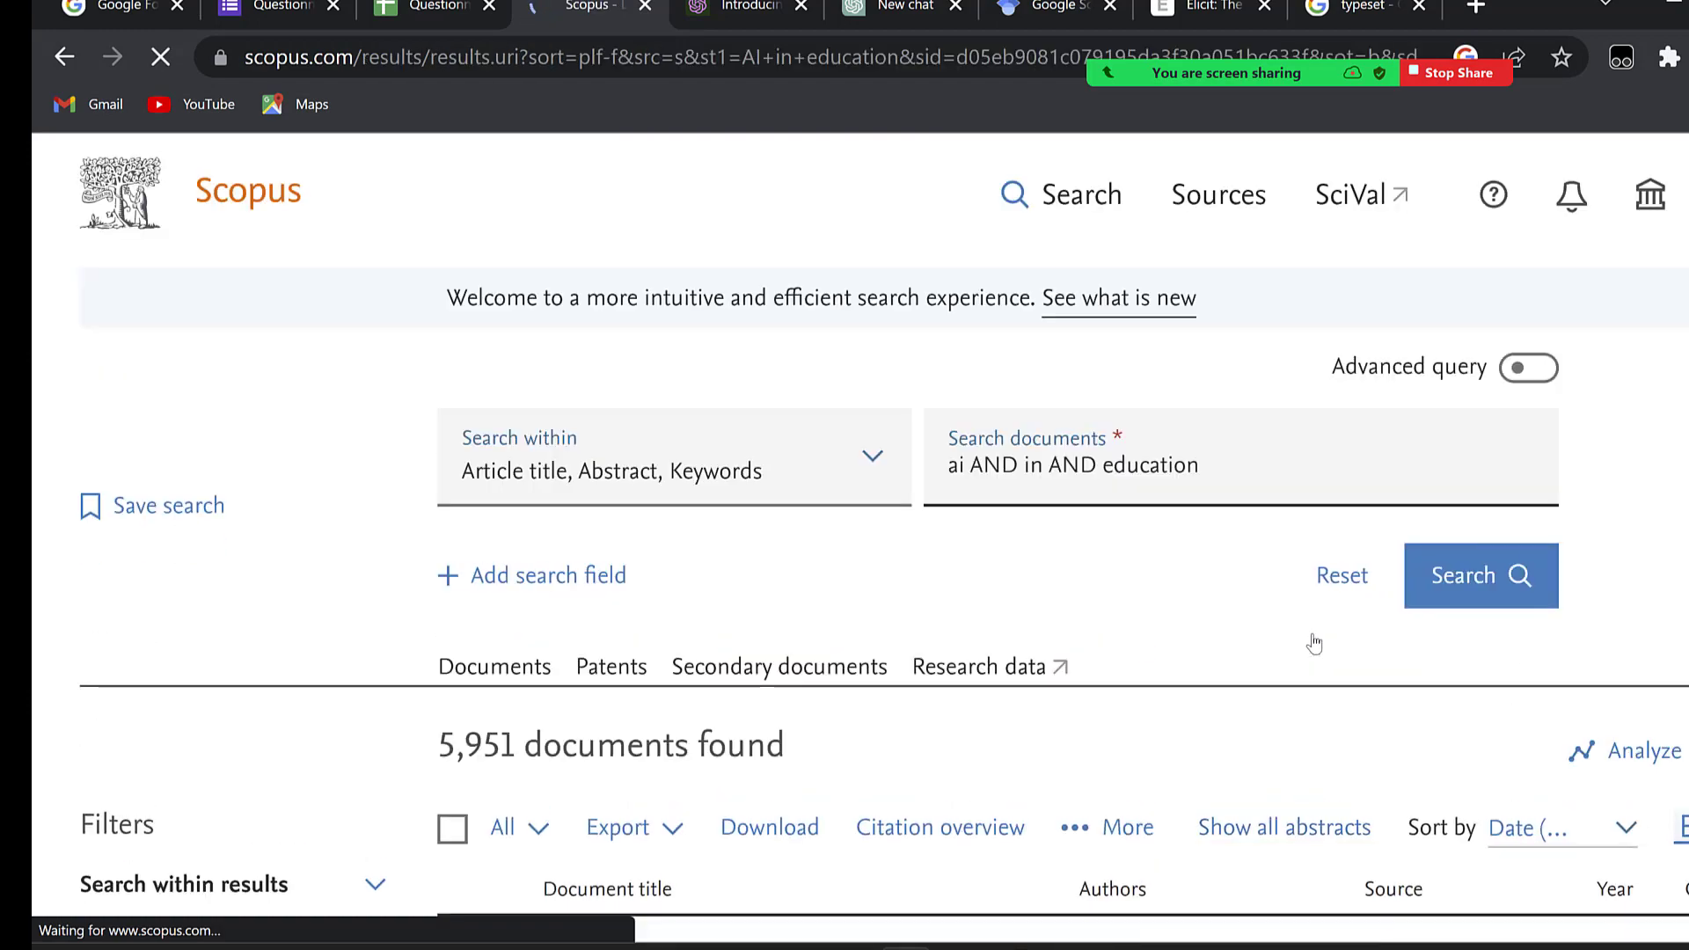
Expand the abstract of the first result, "Chatbots for future docs", and read through it.
scroll(1013, 651, "down", 2)
scroll(709, 633, "down", 4)
scroll(773, 539, "down", 2)
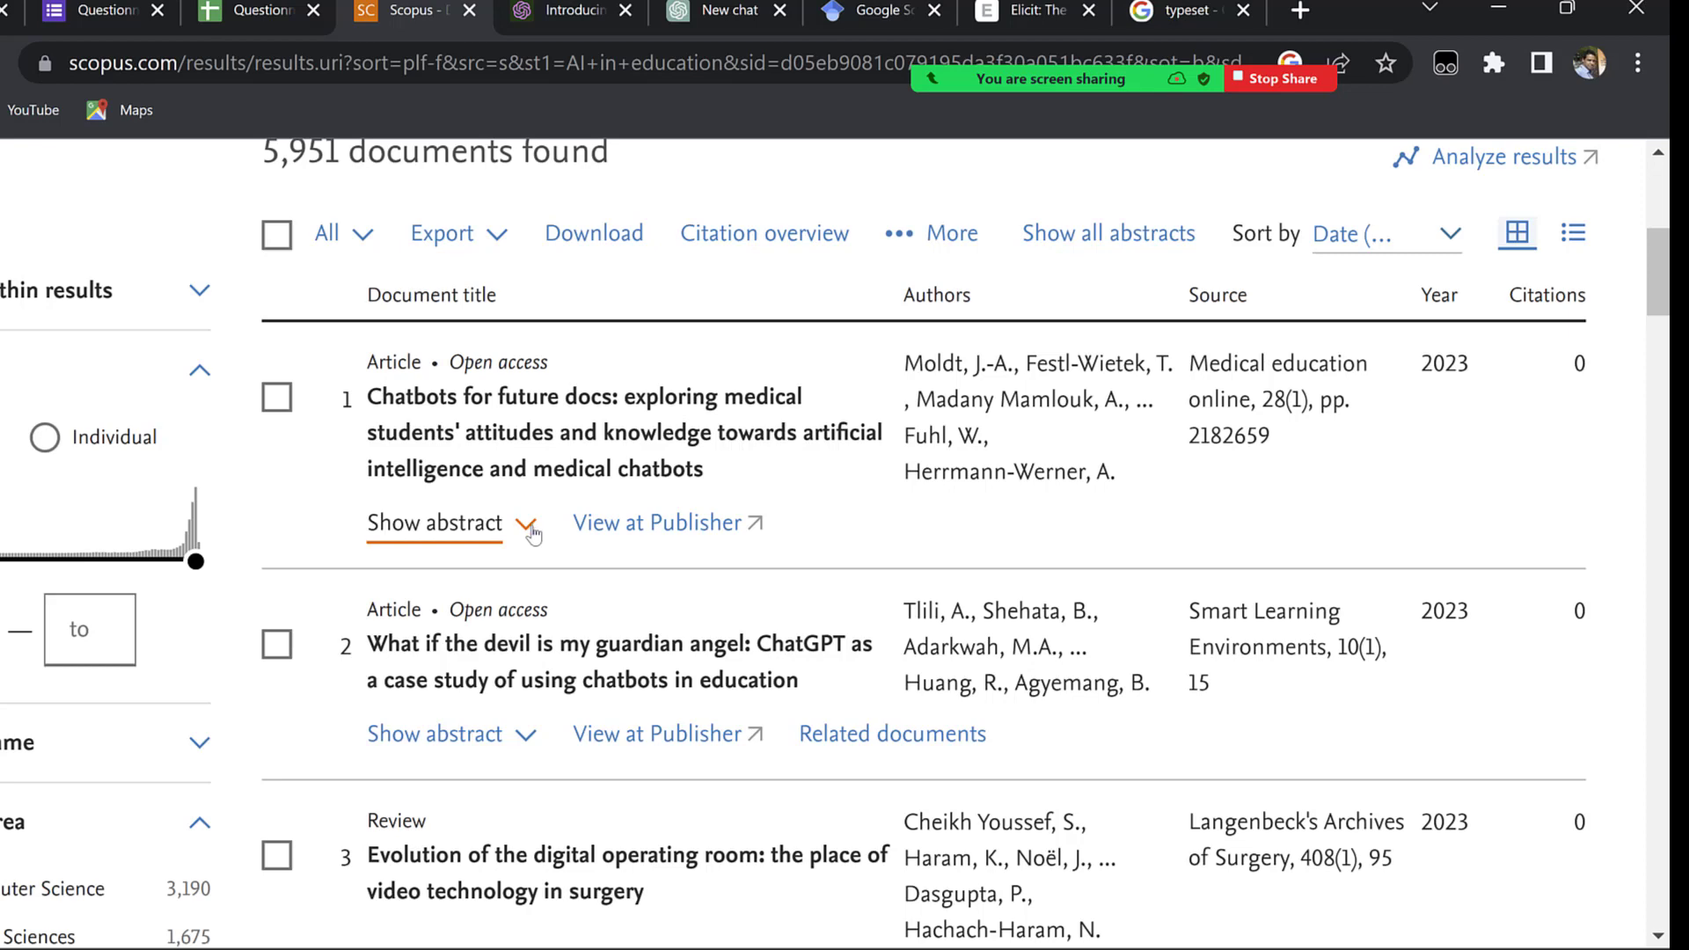
left_click(527, 525)
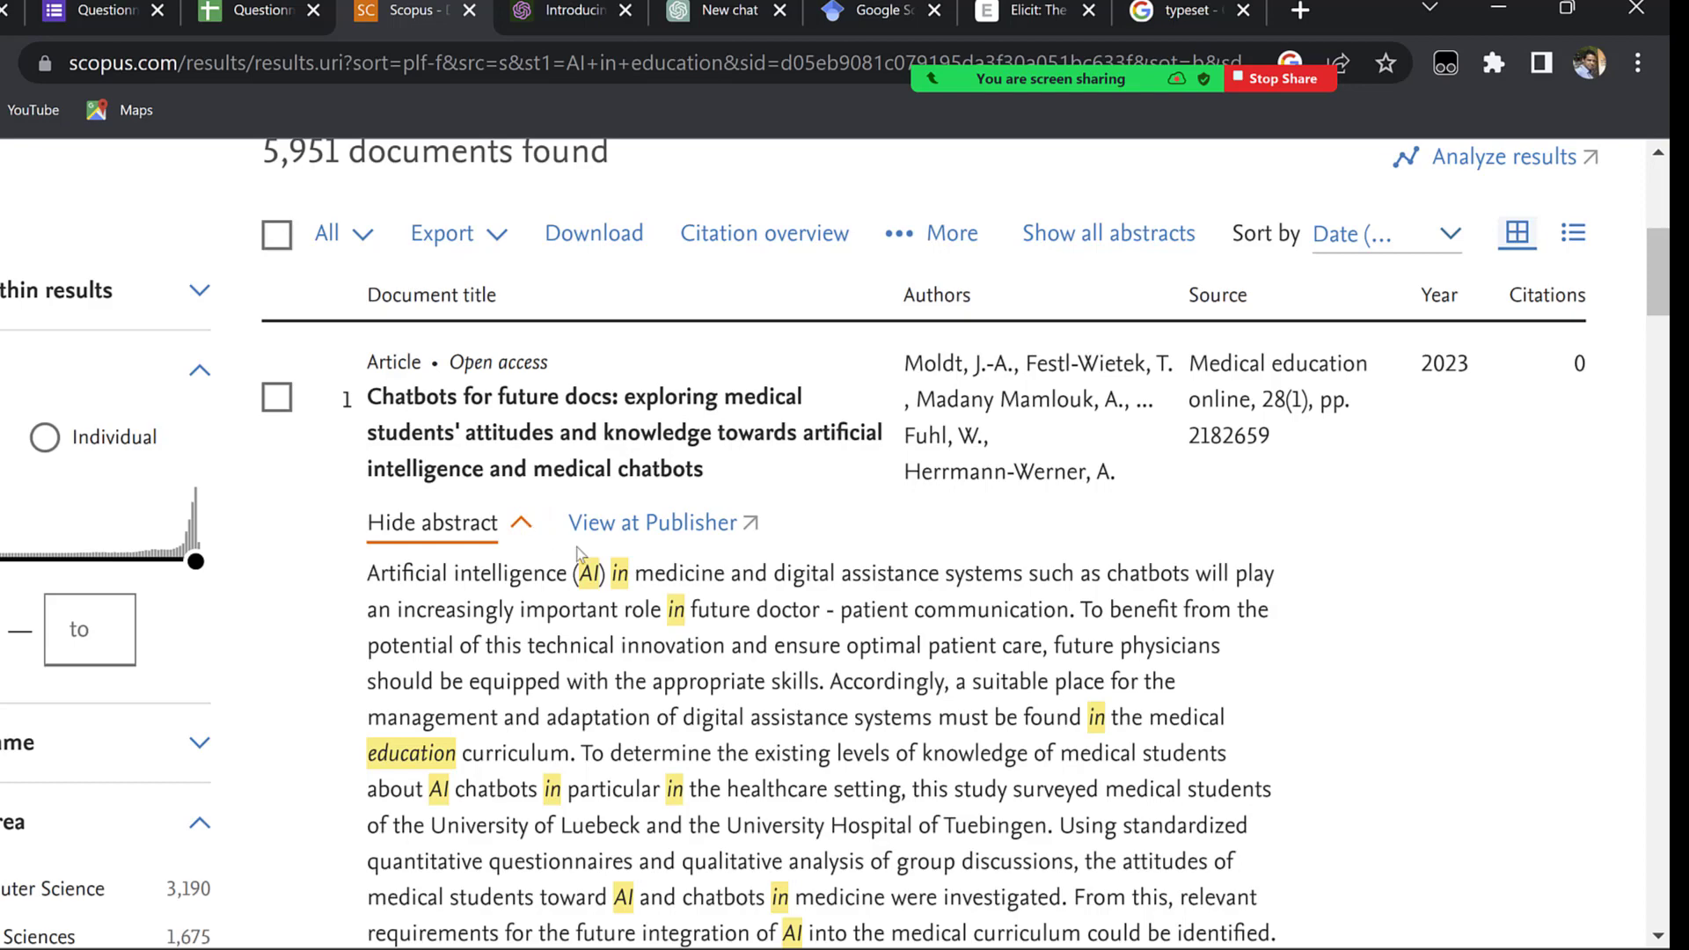
scroll(553, 591, "down", 2)
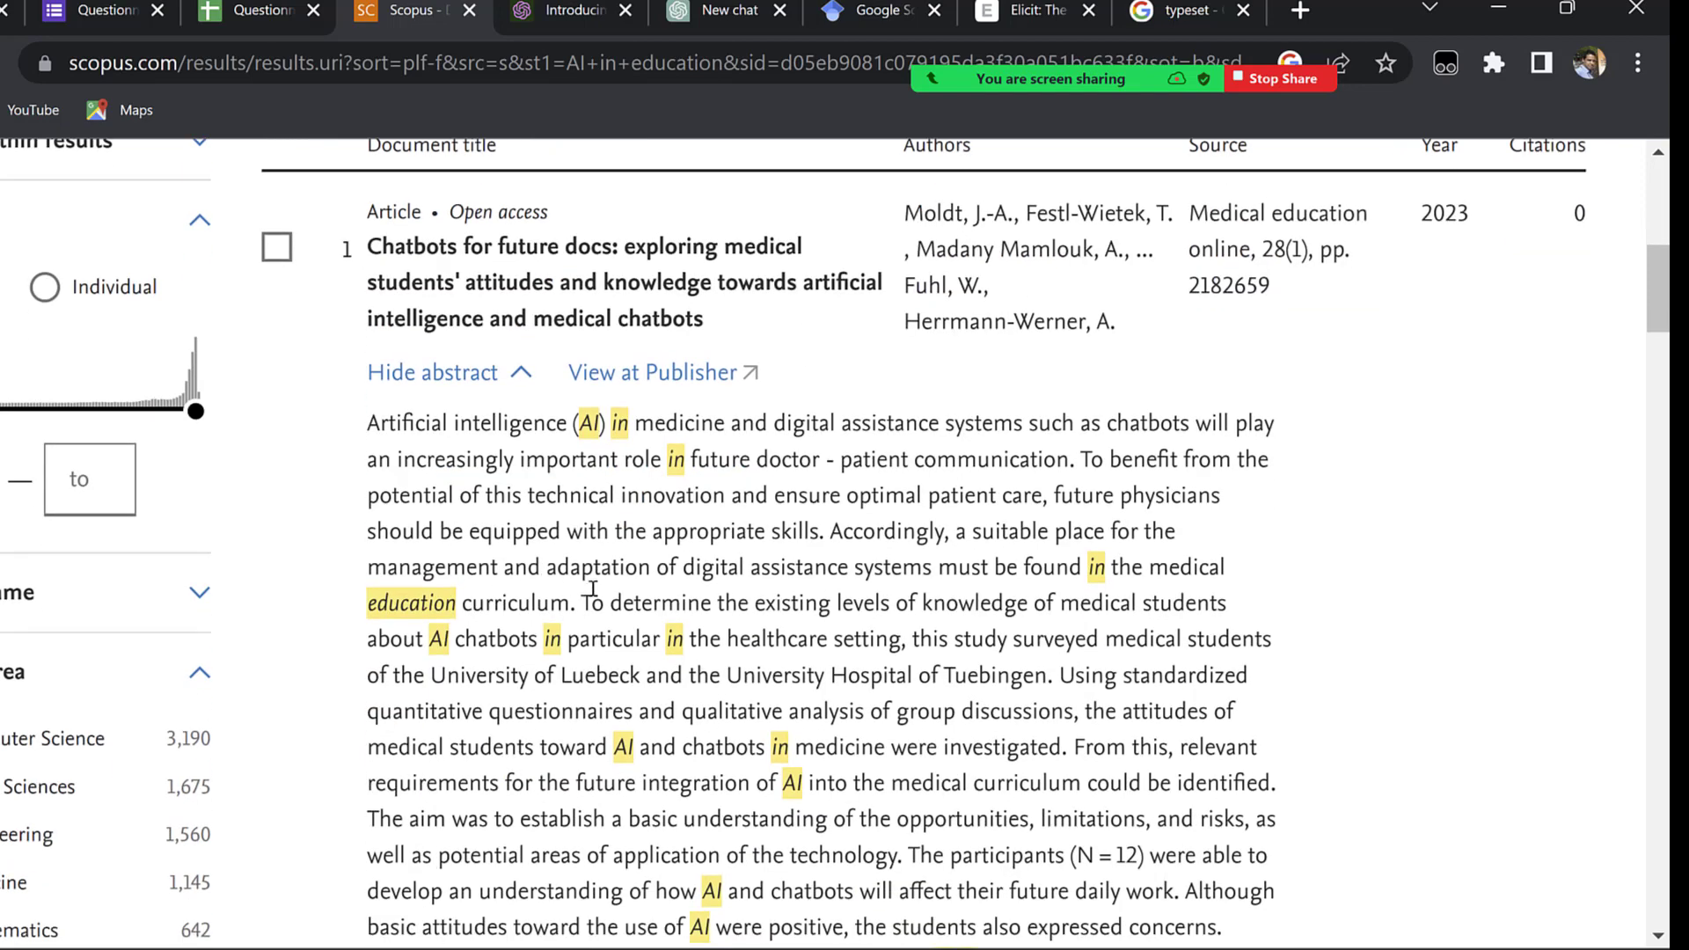
scroll(718, 626, "down", 7)
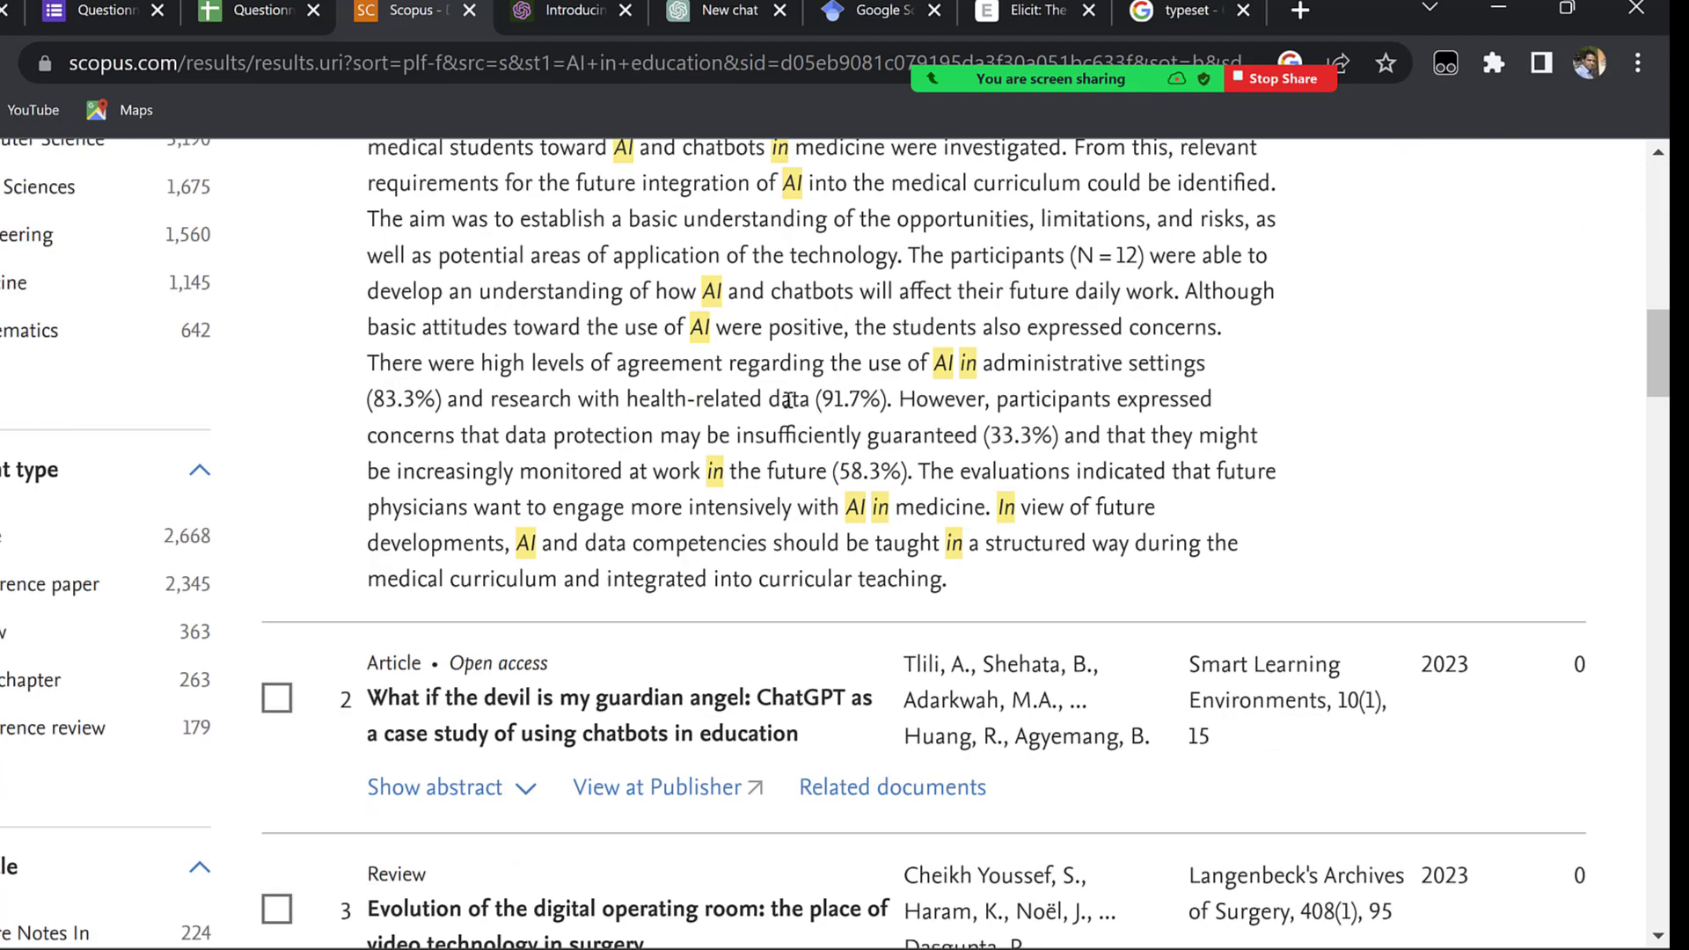
scroll(789, 399, "up", 2)
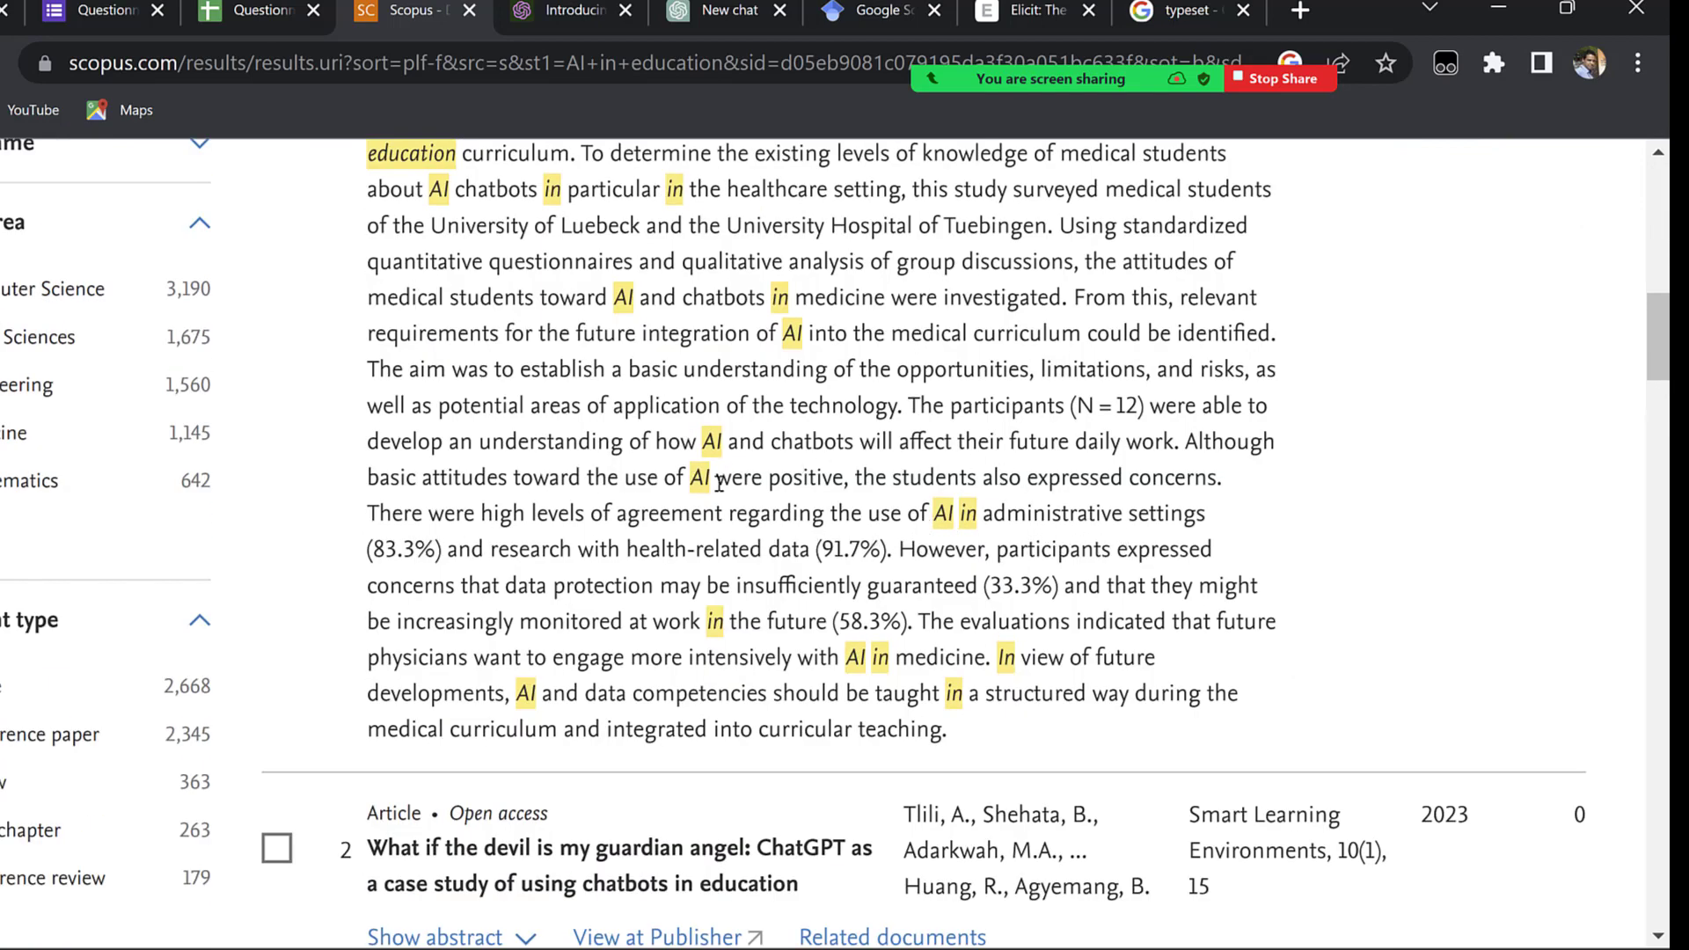
Expand the abstract of the second result, the ChatGPT case study of using chatbots in education, and read through it.
scroll(710, 454, "down", 5)
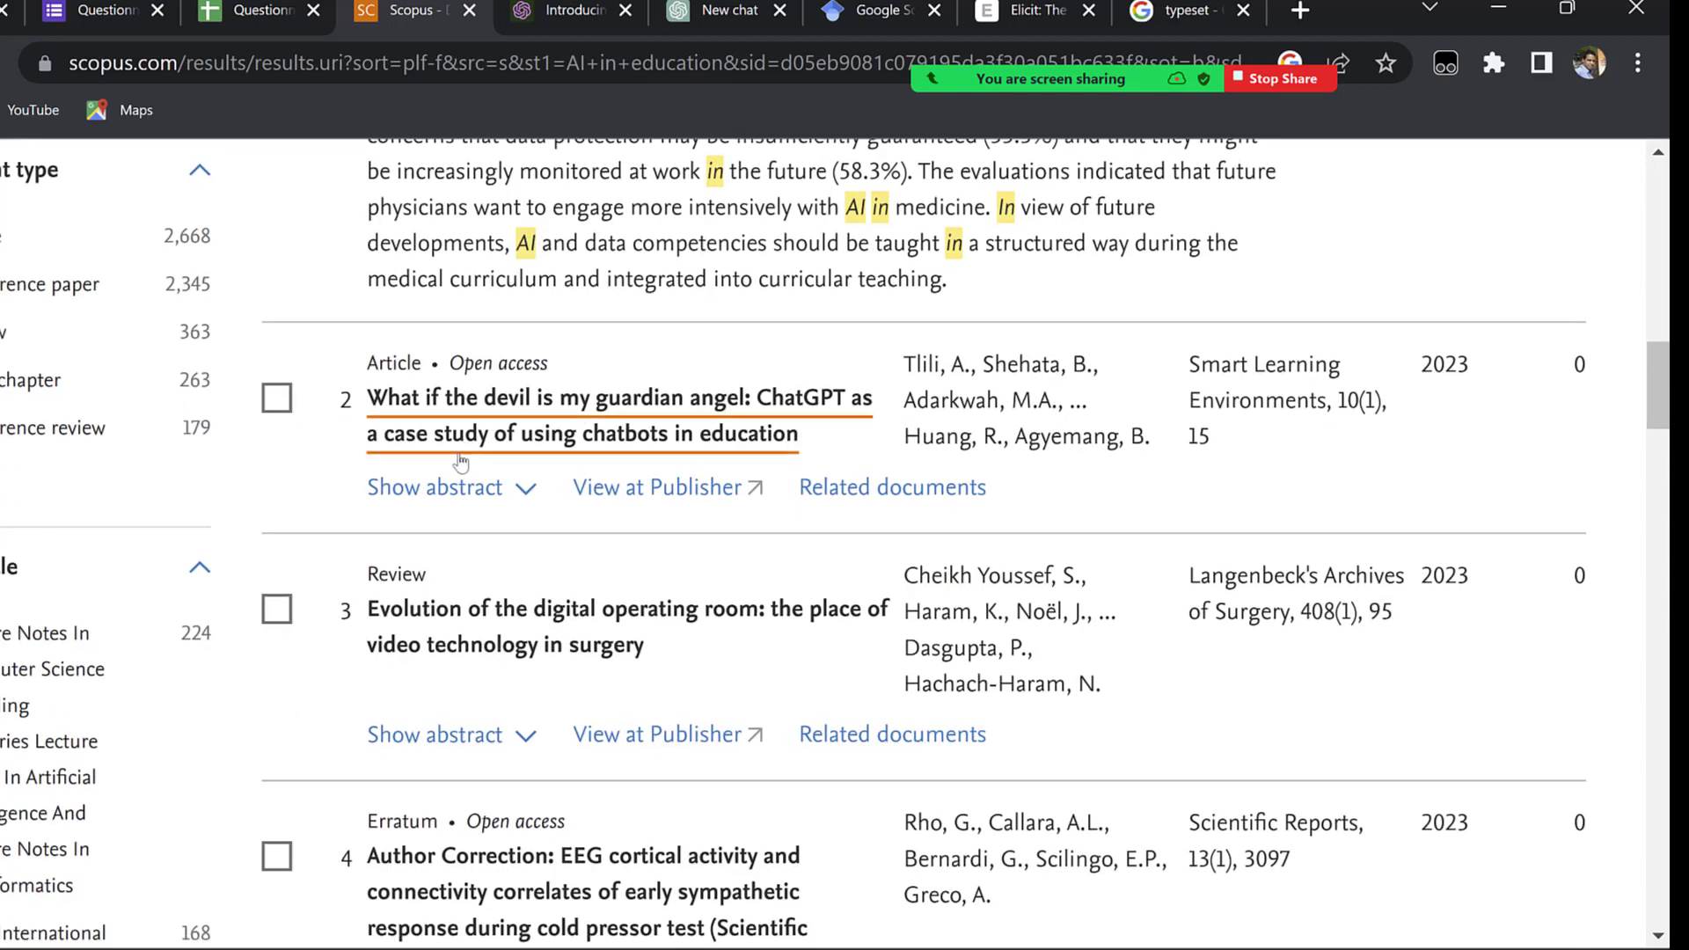
left_click(523, 486)
scroll(523, 485, "down", 3)
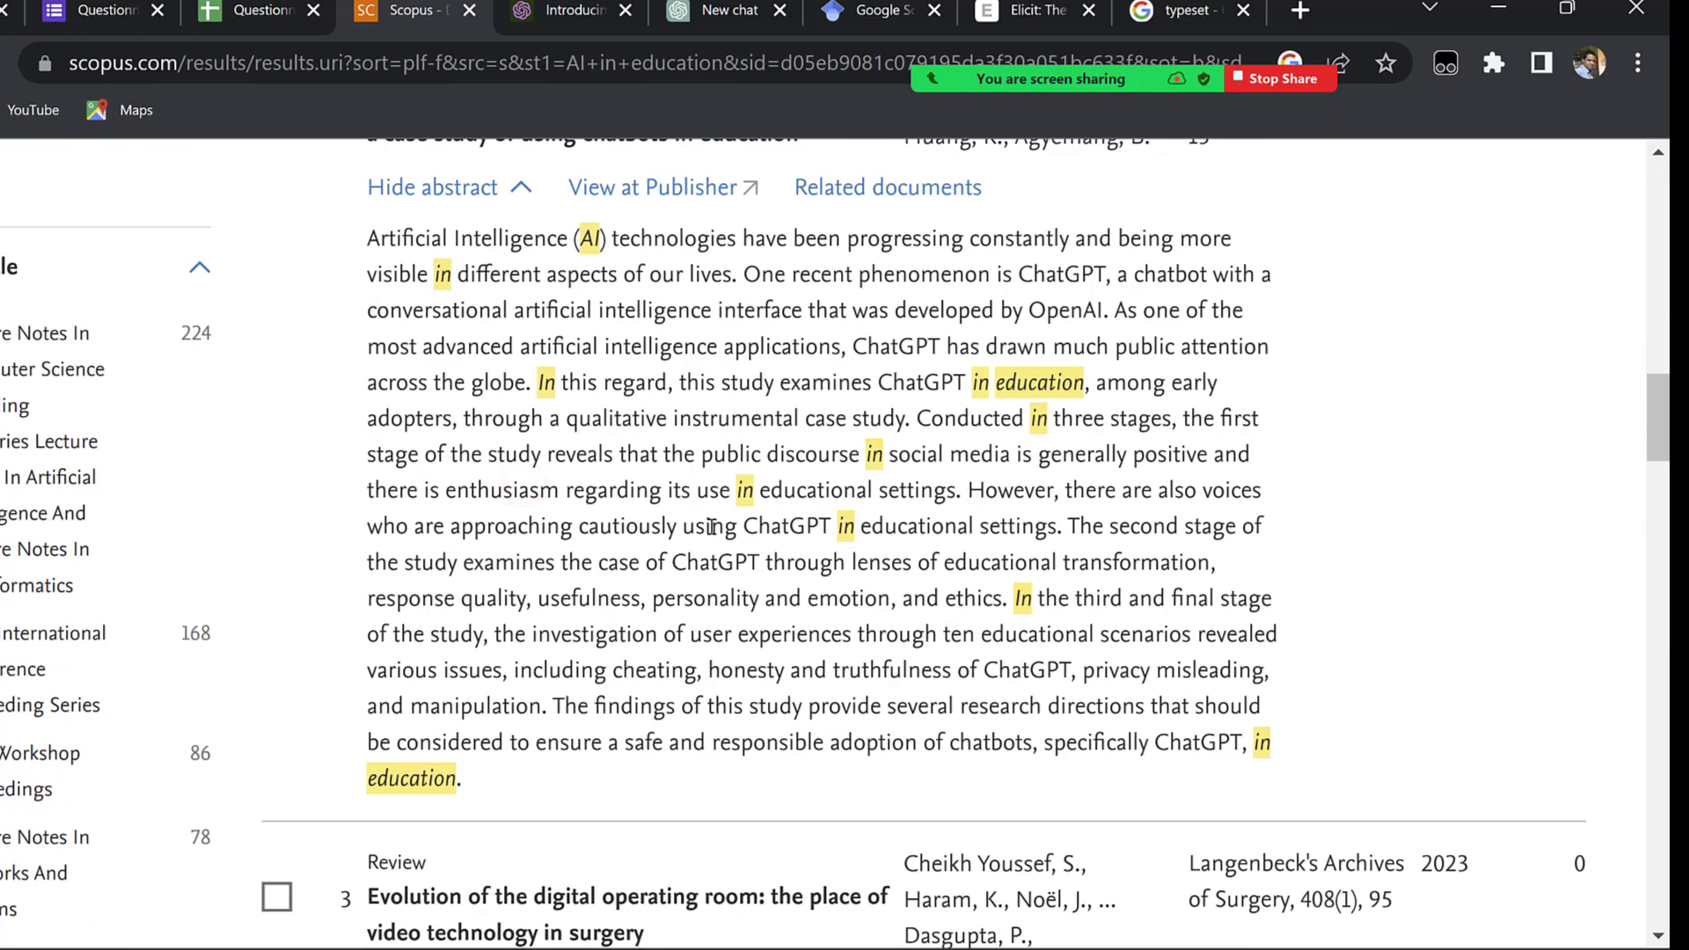
scroll(1103, 498, "down", 2)
scroll(756, 437, "down", 3)
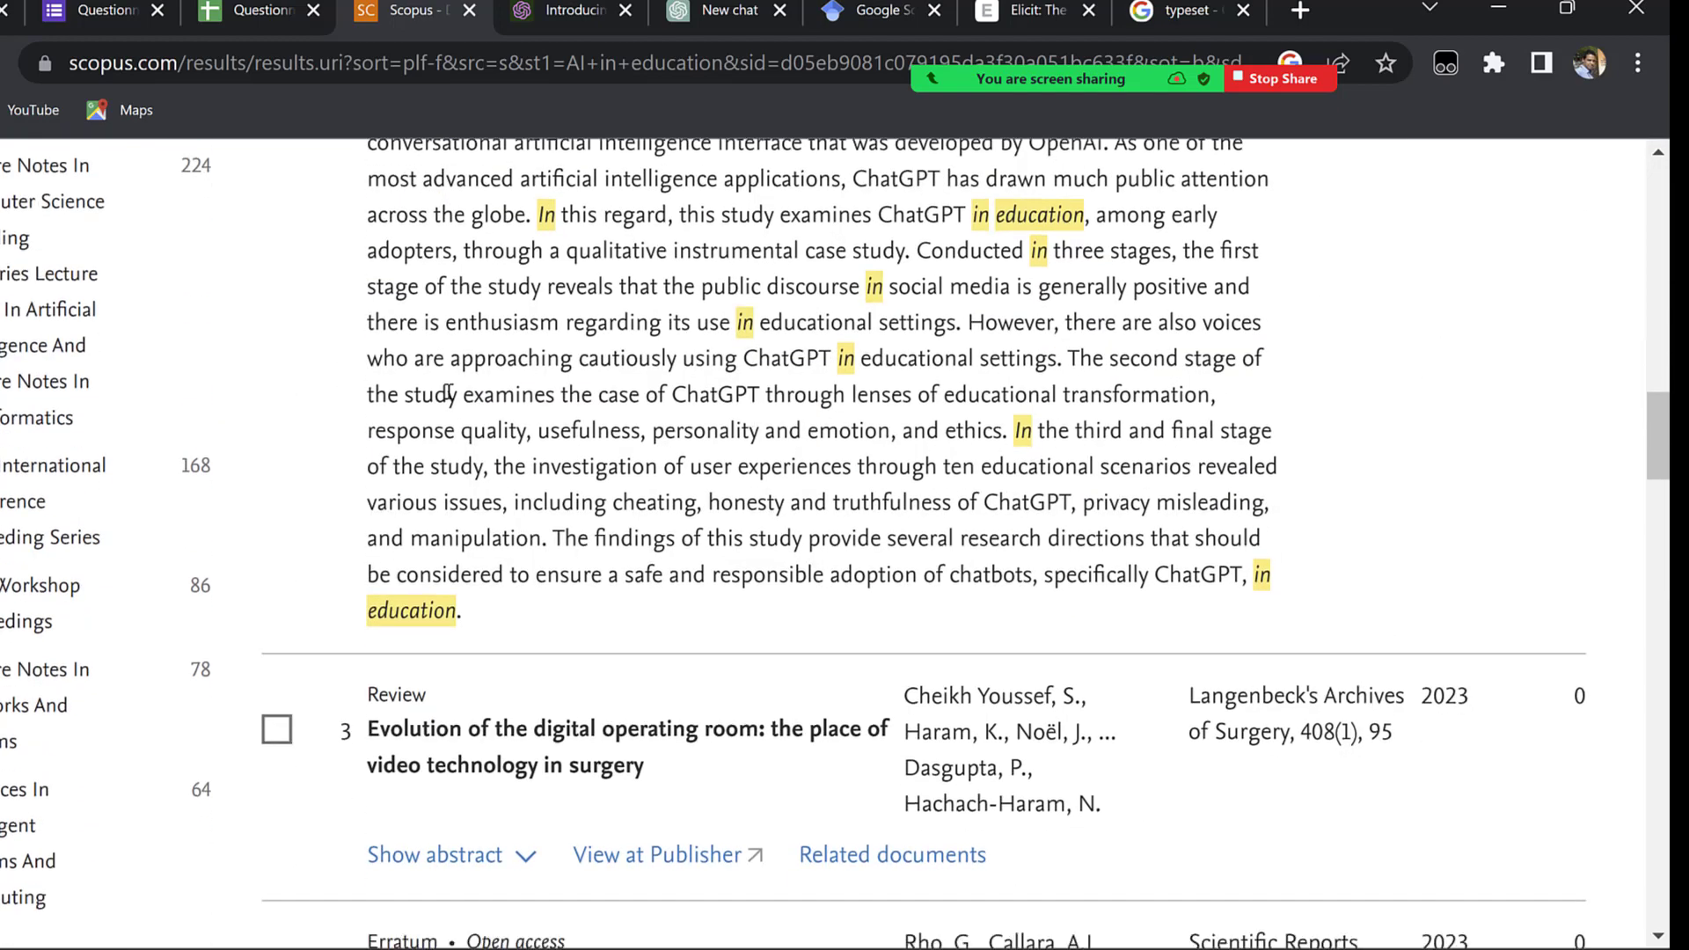
Expand the abstract of the third result, "Evolution of the digital operating room", and read on to the following results.
left_click(523, 576)
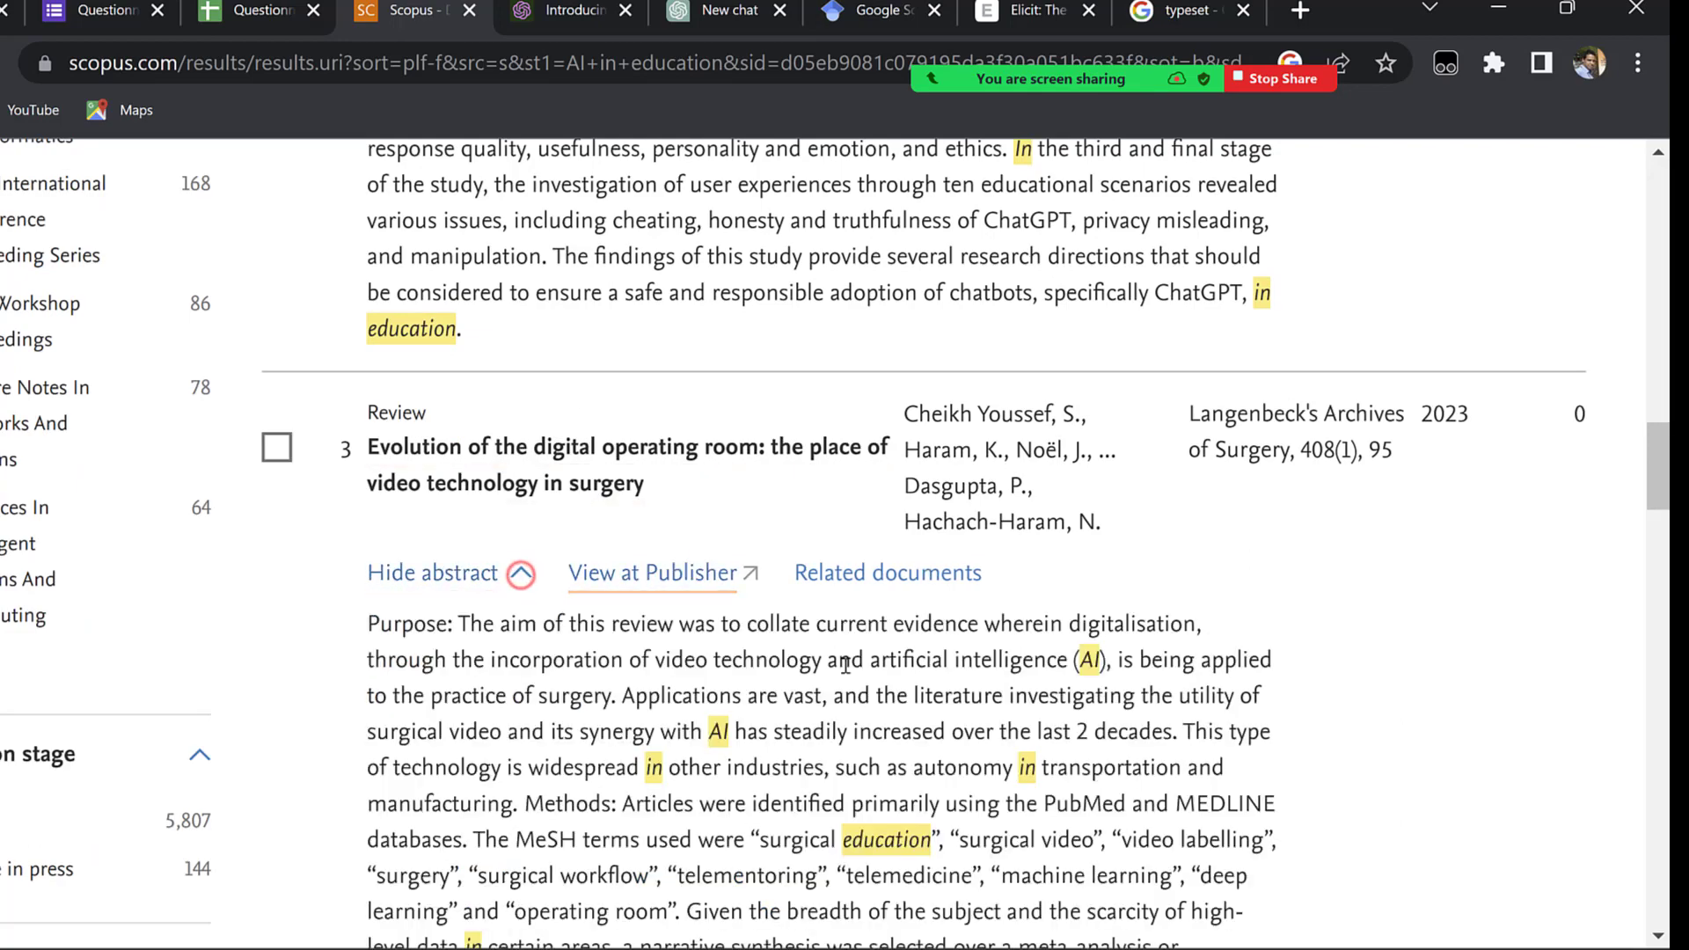
scroll(729, 633, "down", 3)
scroll(720, 701, "down", 3)
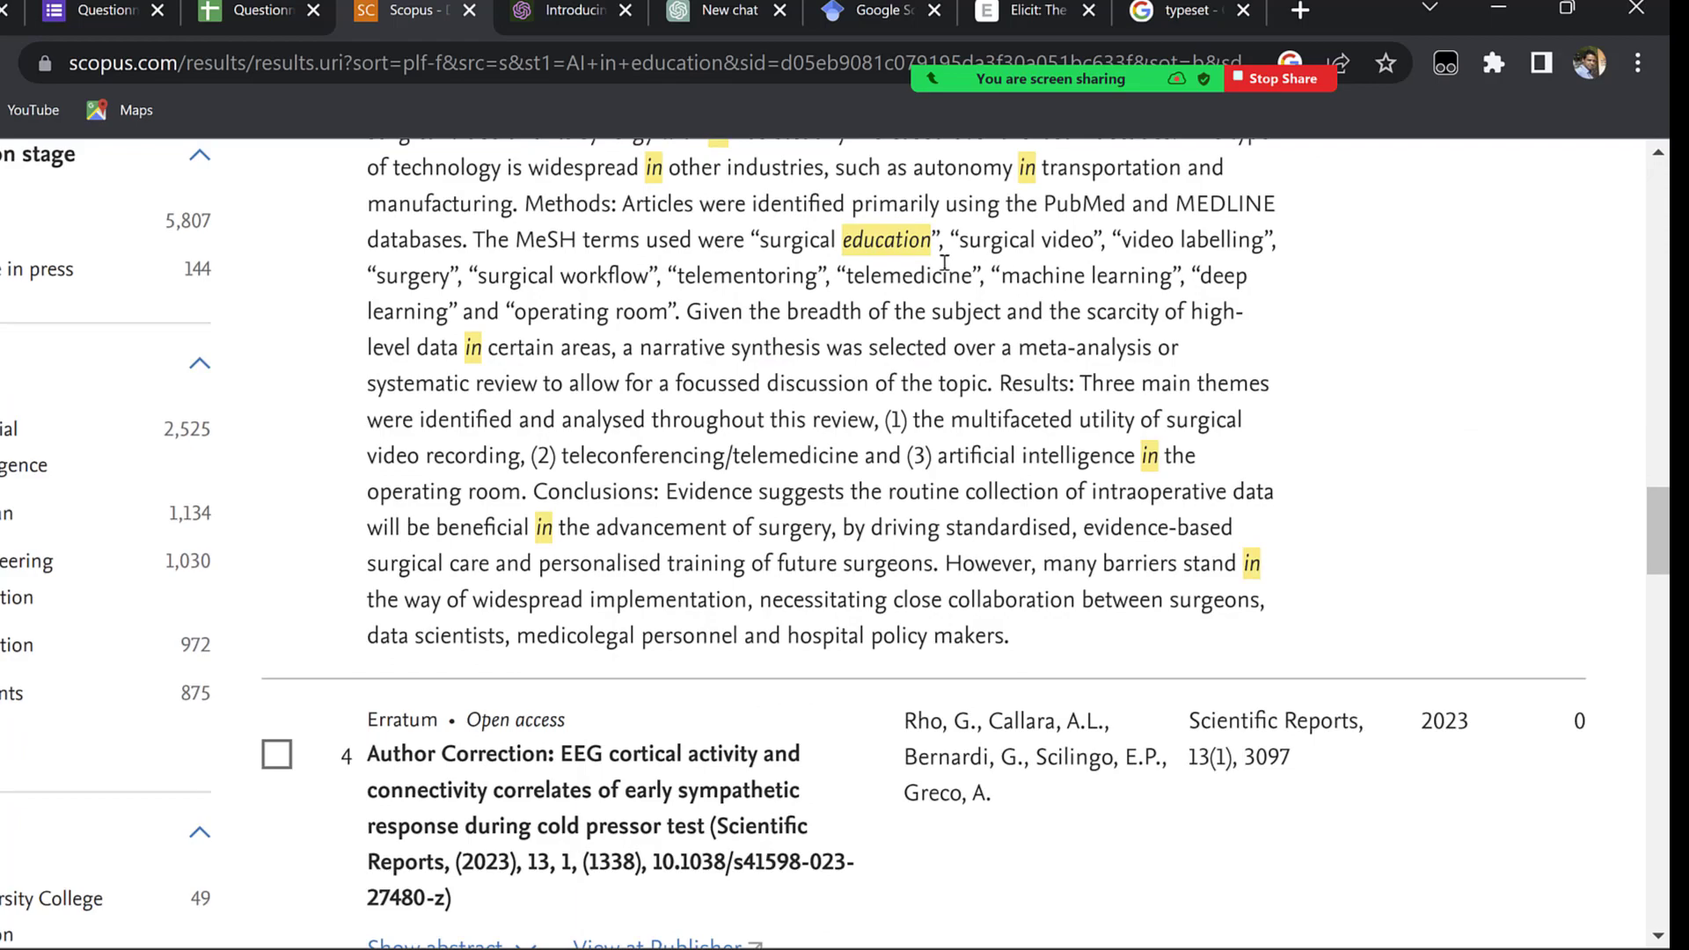
scroll(621, 361, "down", 2)
scroll(620, 360, "down", 5)
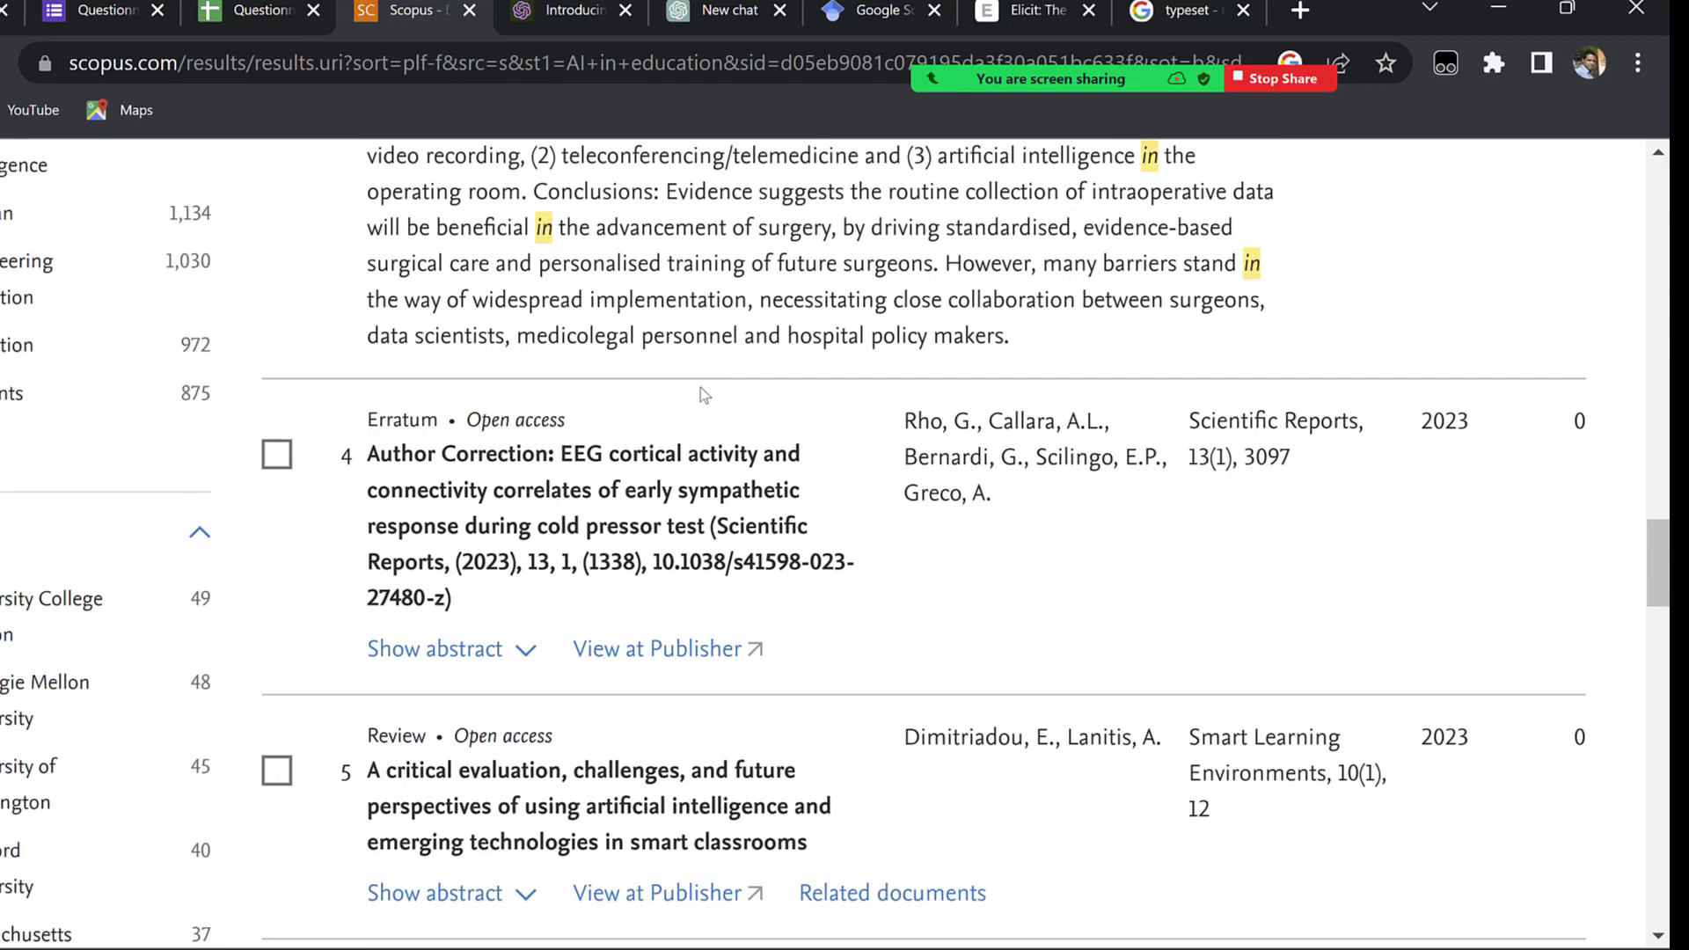
Return to the first result, "Chatbots for future docs", and reread its abstract.
scroll(614, 430, "up", 10)
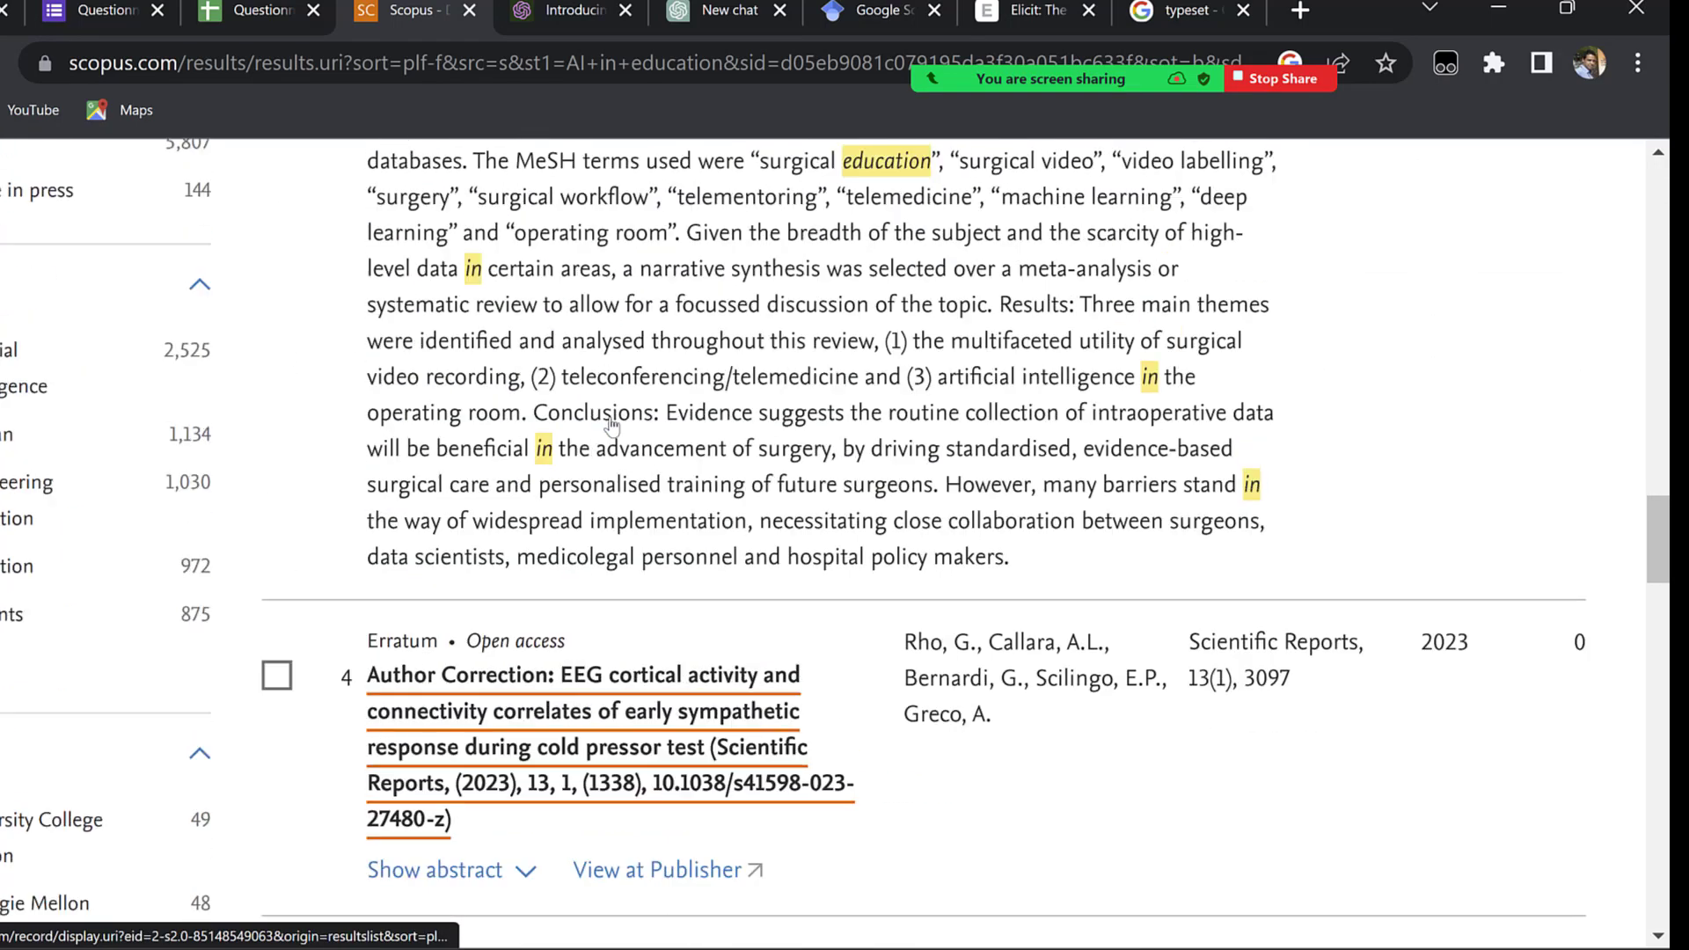
scroll(613, 427, "up", 10)
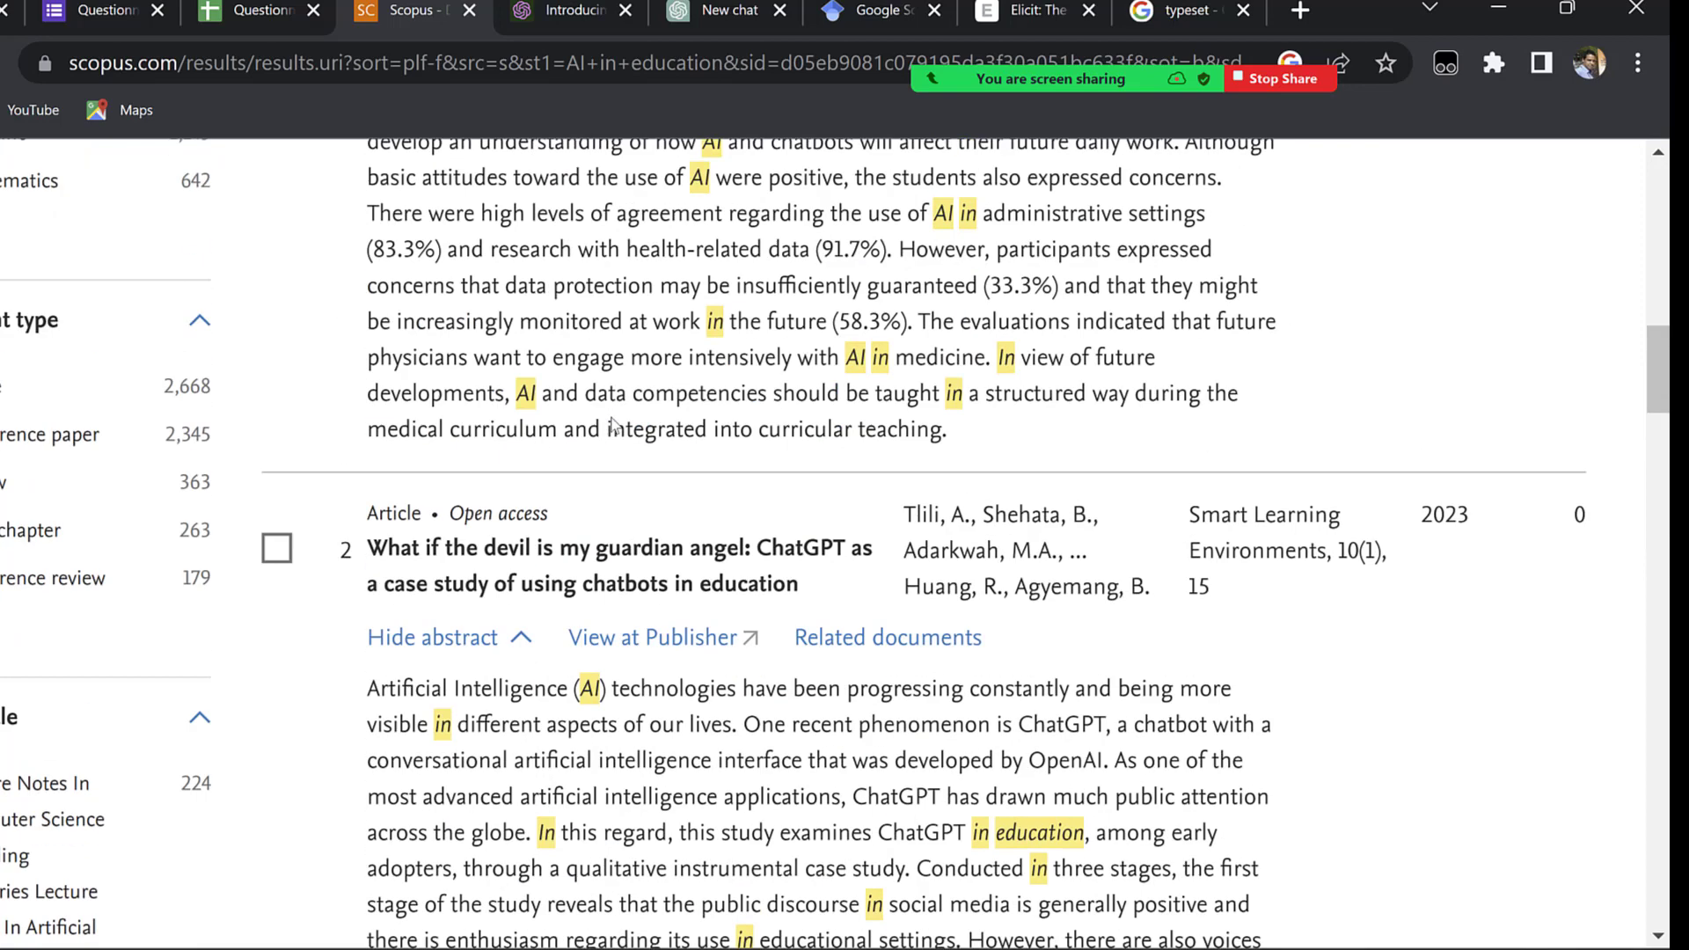
scroll(676, 338, "up", 2)
scroll(676, 338, "up", 7)
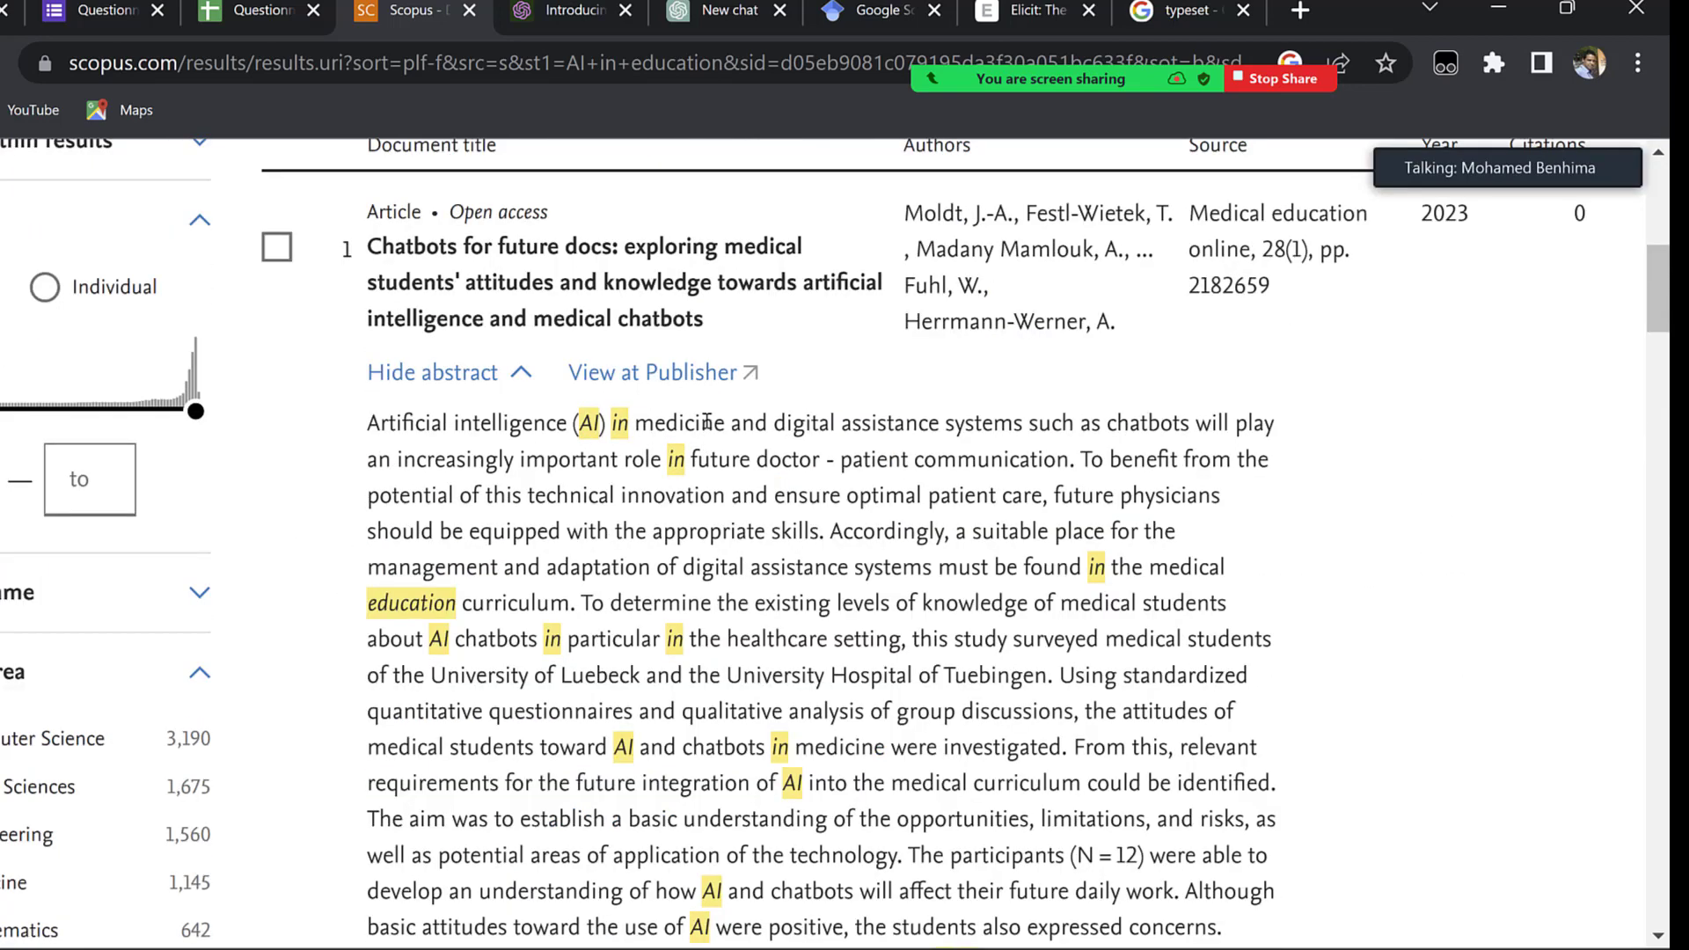
scroll(639, 449, "down", 3)
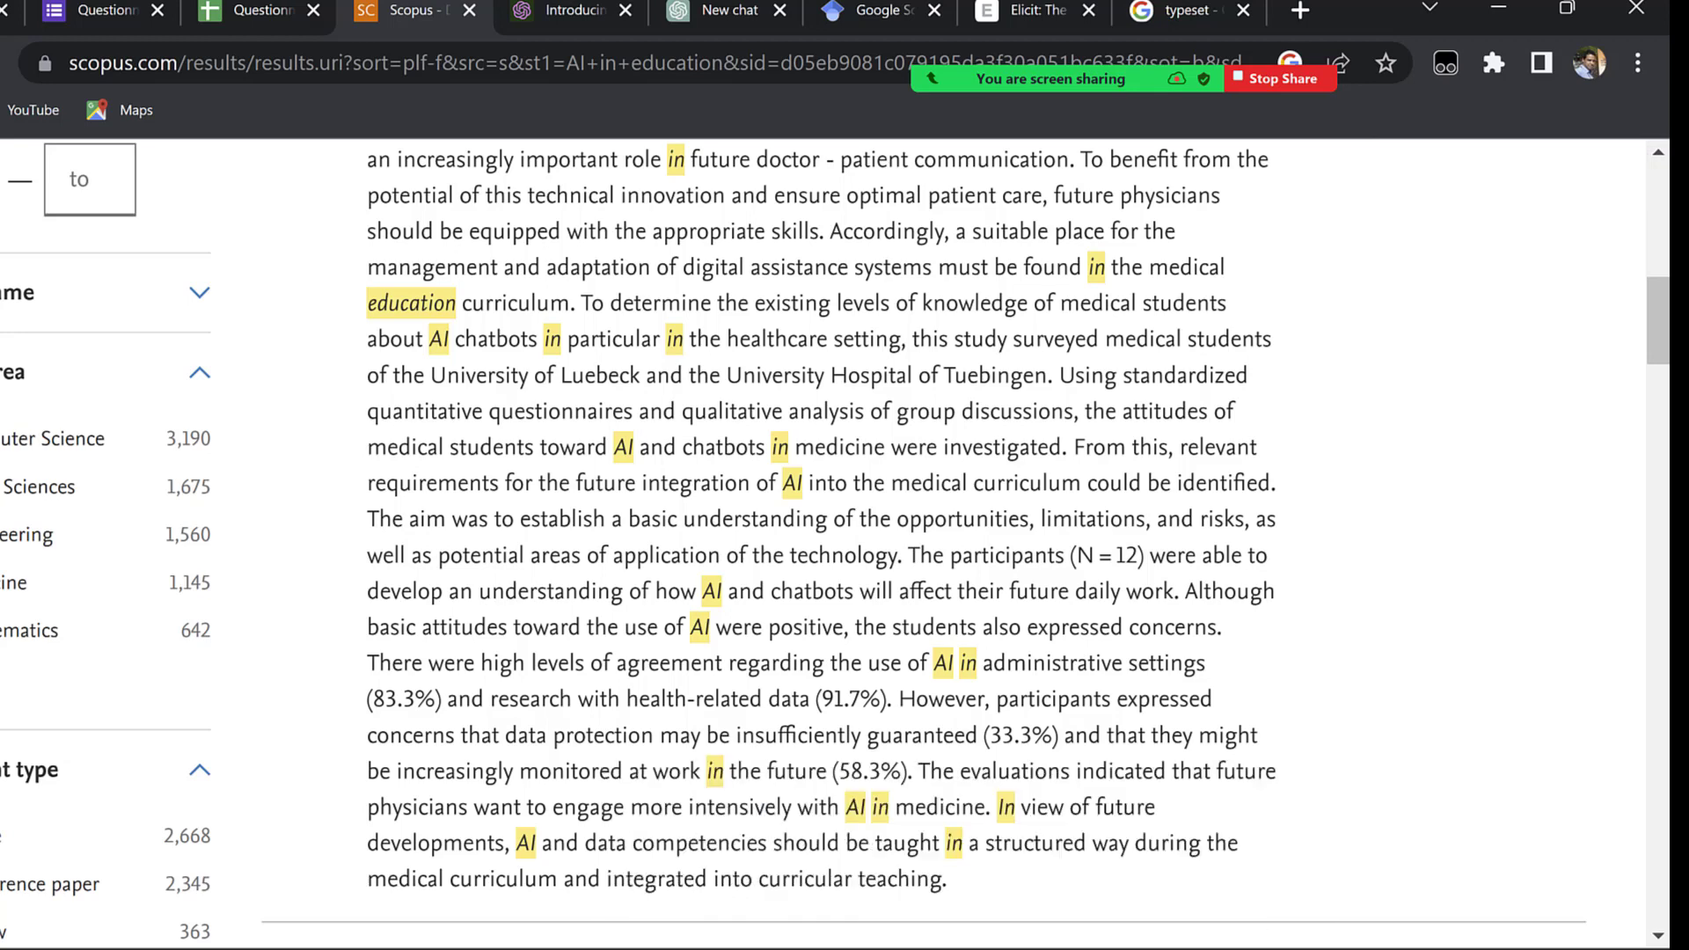
Switch to SPSS to view the variable list, and bring up the Agenda slide in PowerPoint.
mouse_move(1189, 944)
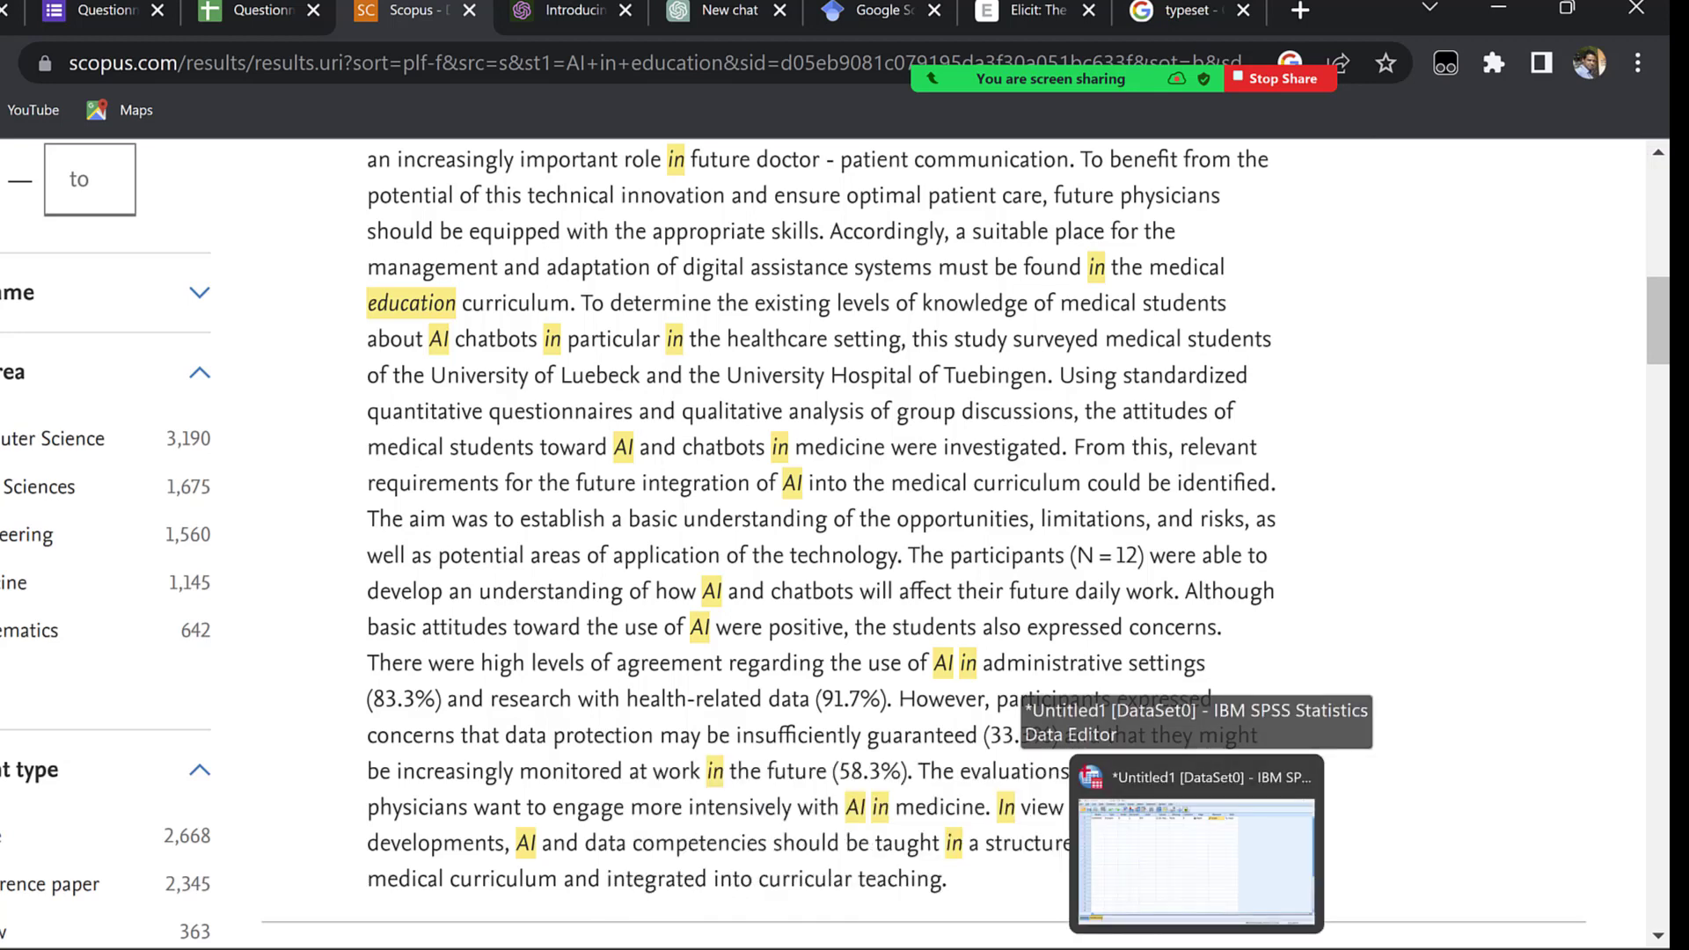
left_click(1188, 914)
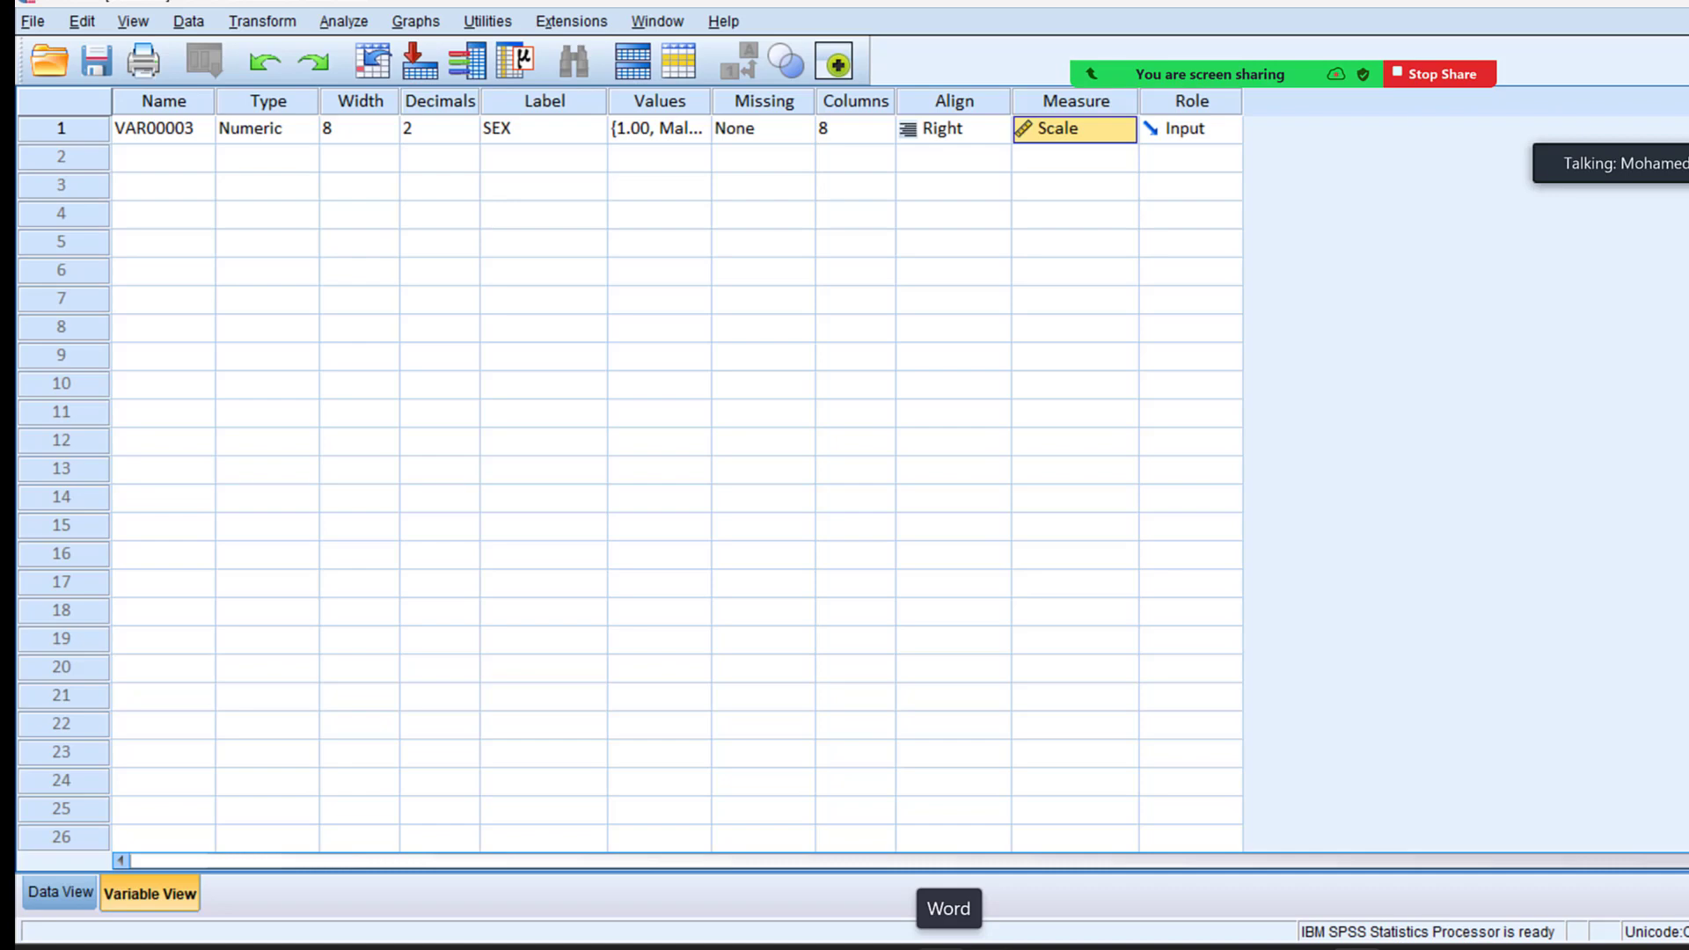
left_click(953, 947)
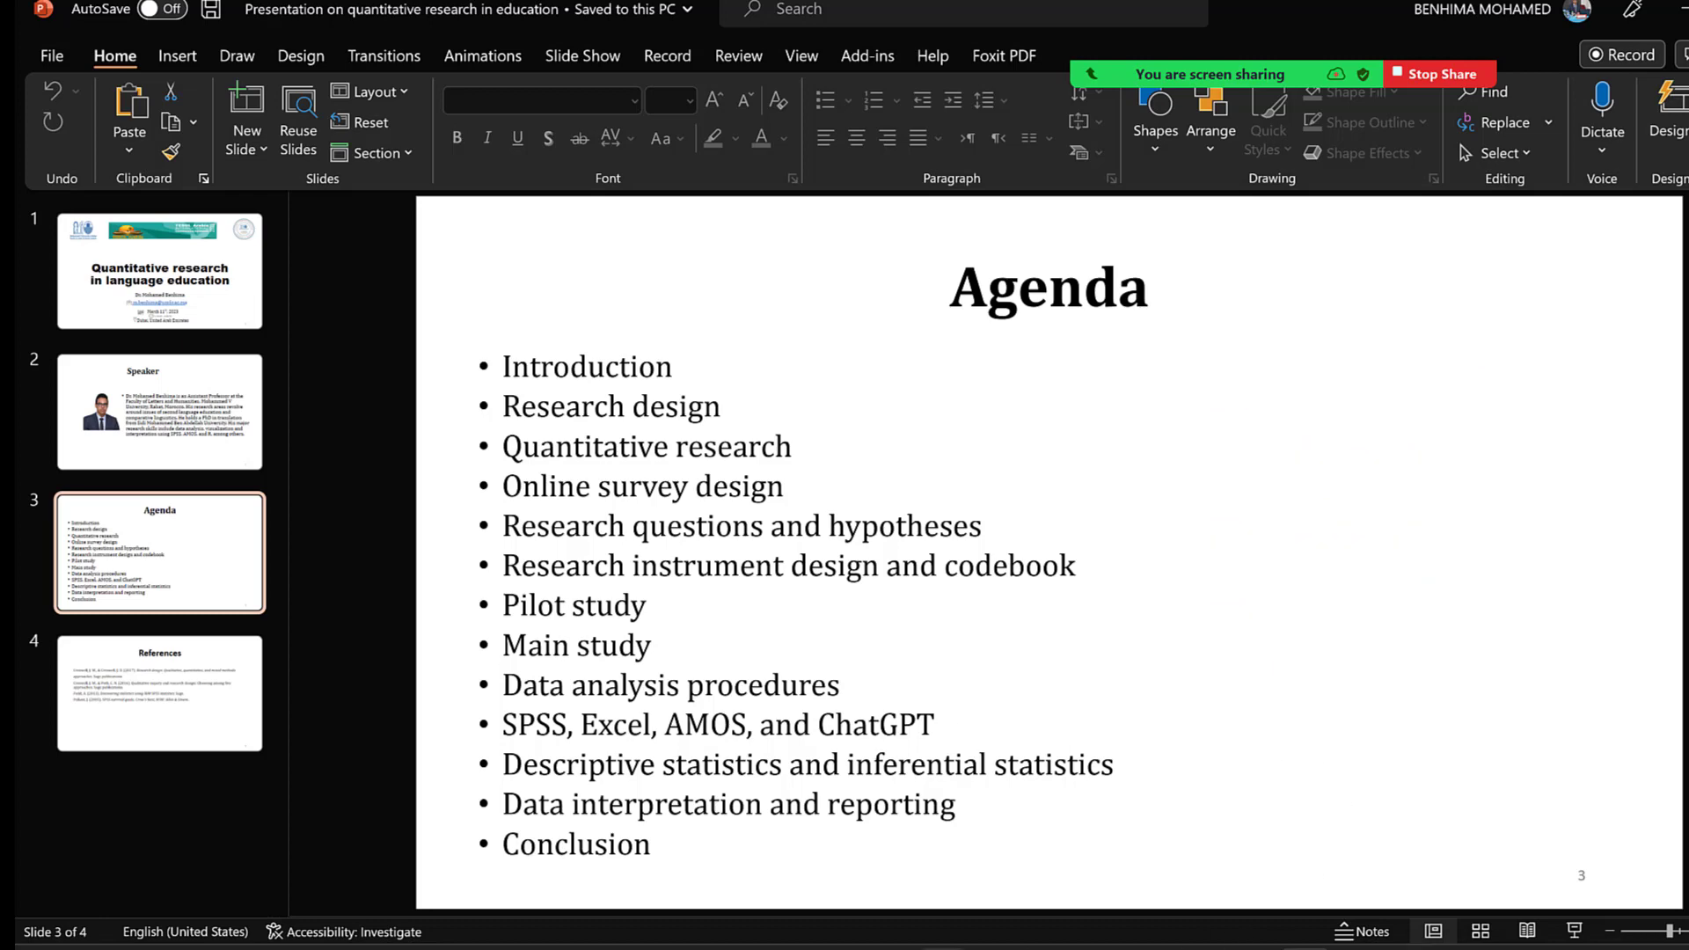
Switch to ChatGPT in the browser and submit the prompt "write a five paragraph essay about artificial intelligence".
left_click(889, 948)
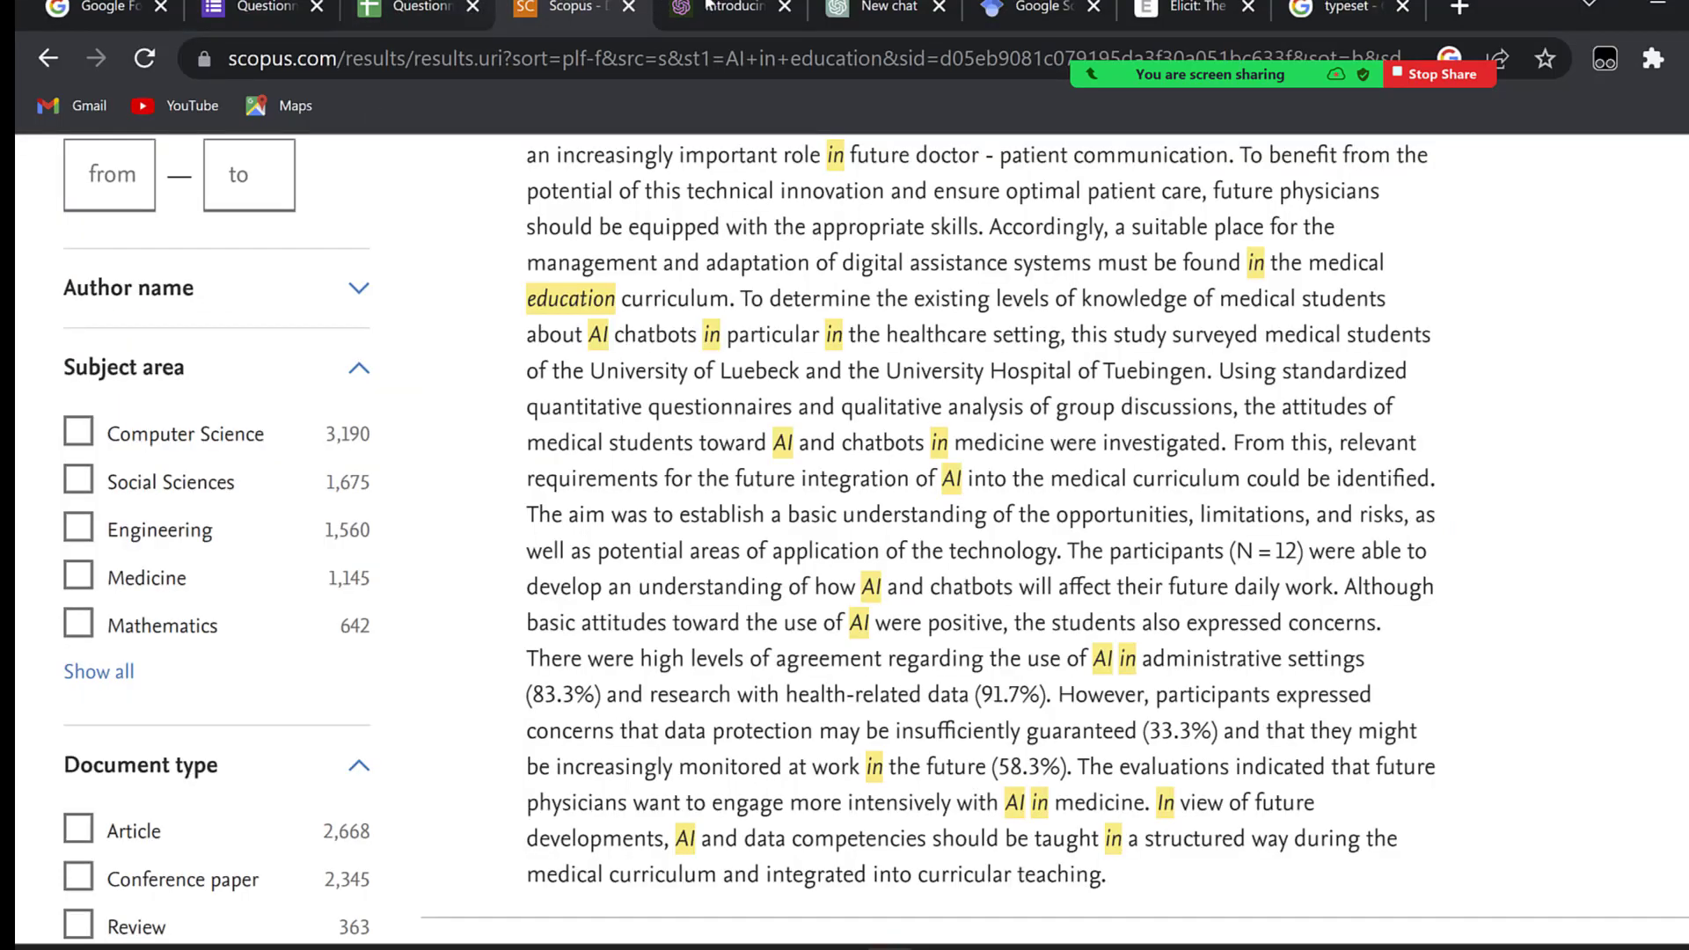
left_click(873, 8)
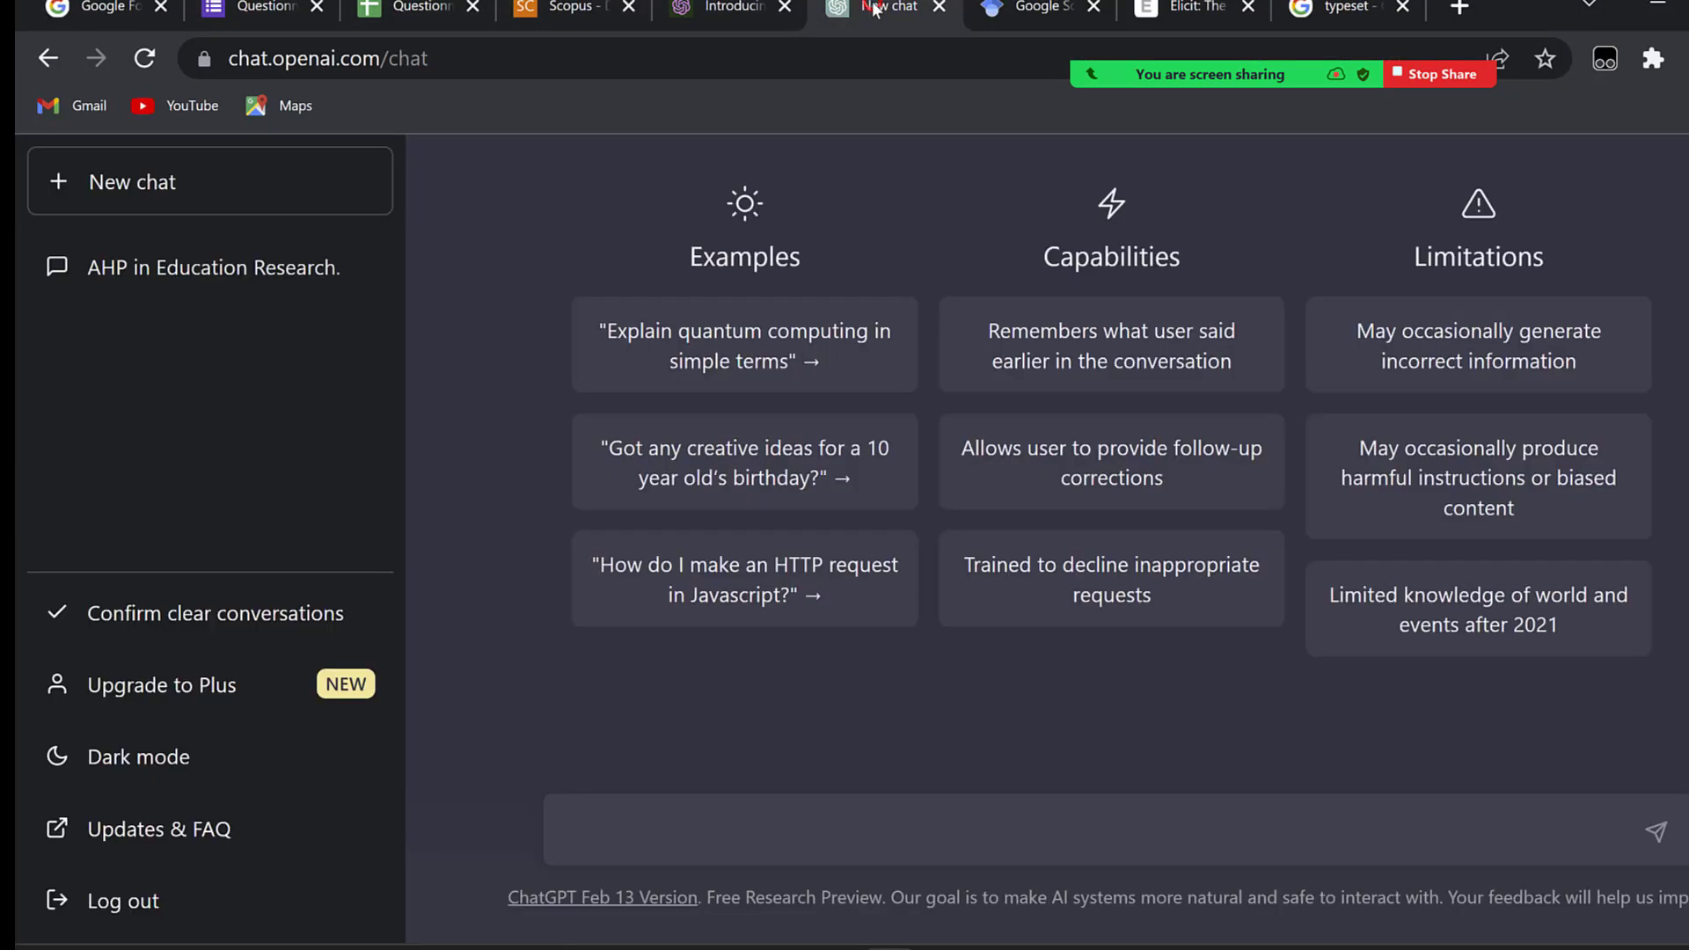
left_click(601, 843)
type("write a")
key("BackSpace")
type("n essay about ai")
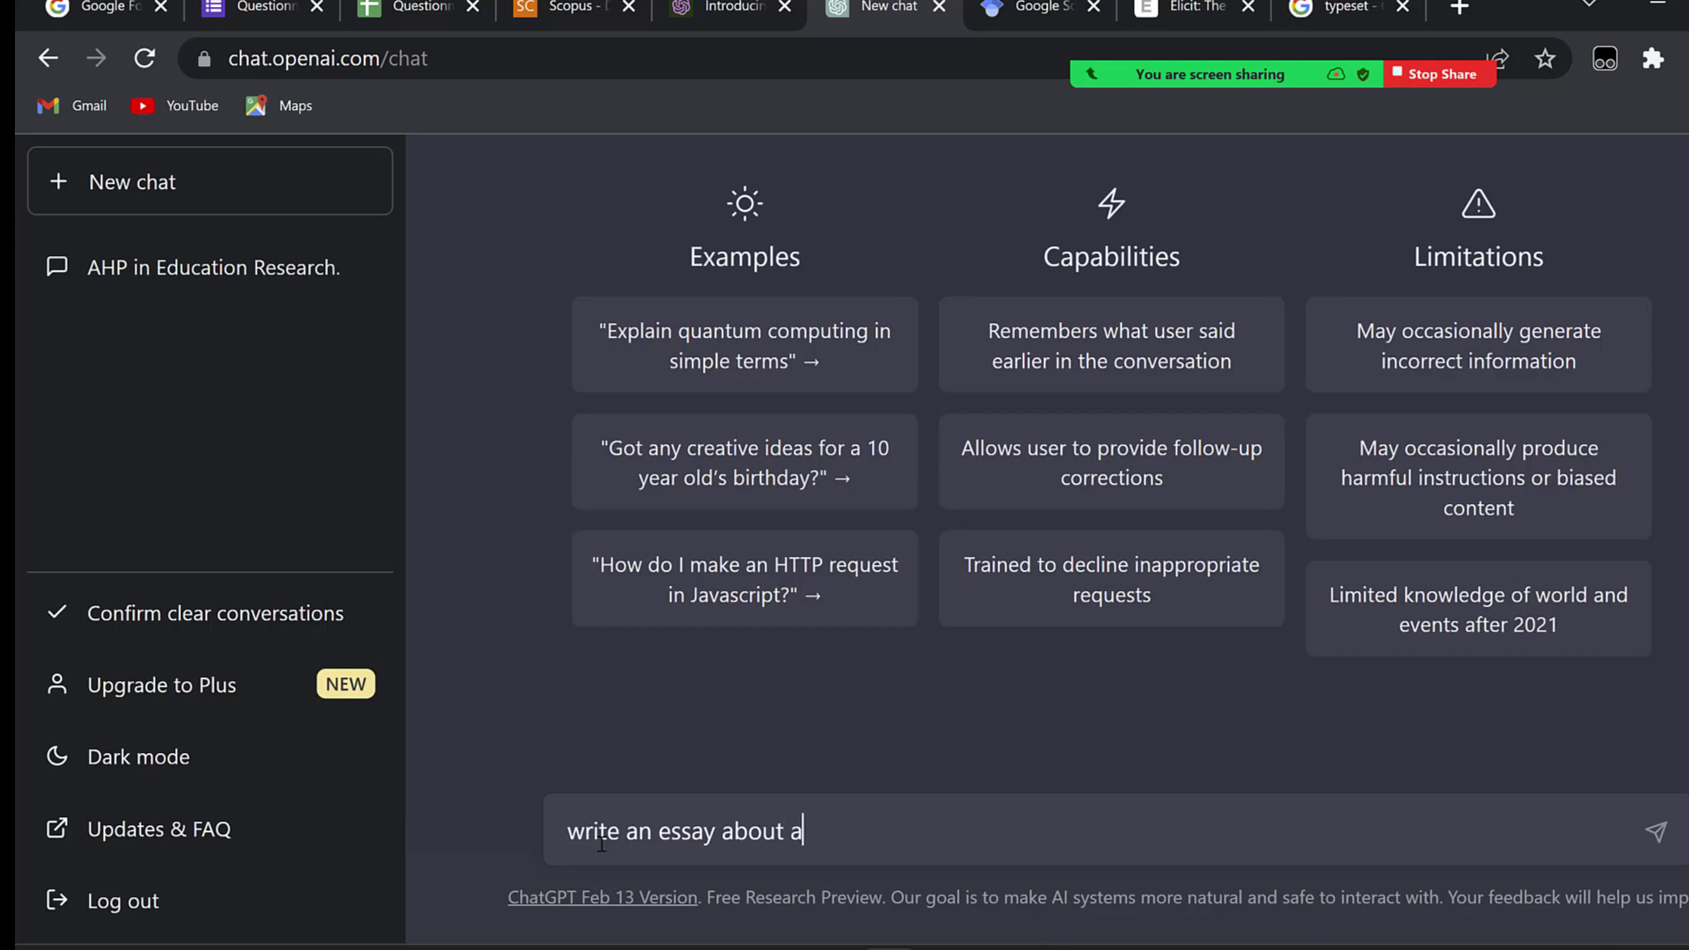
left_click(648, 836)
key("BackSpace")
type("five")
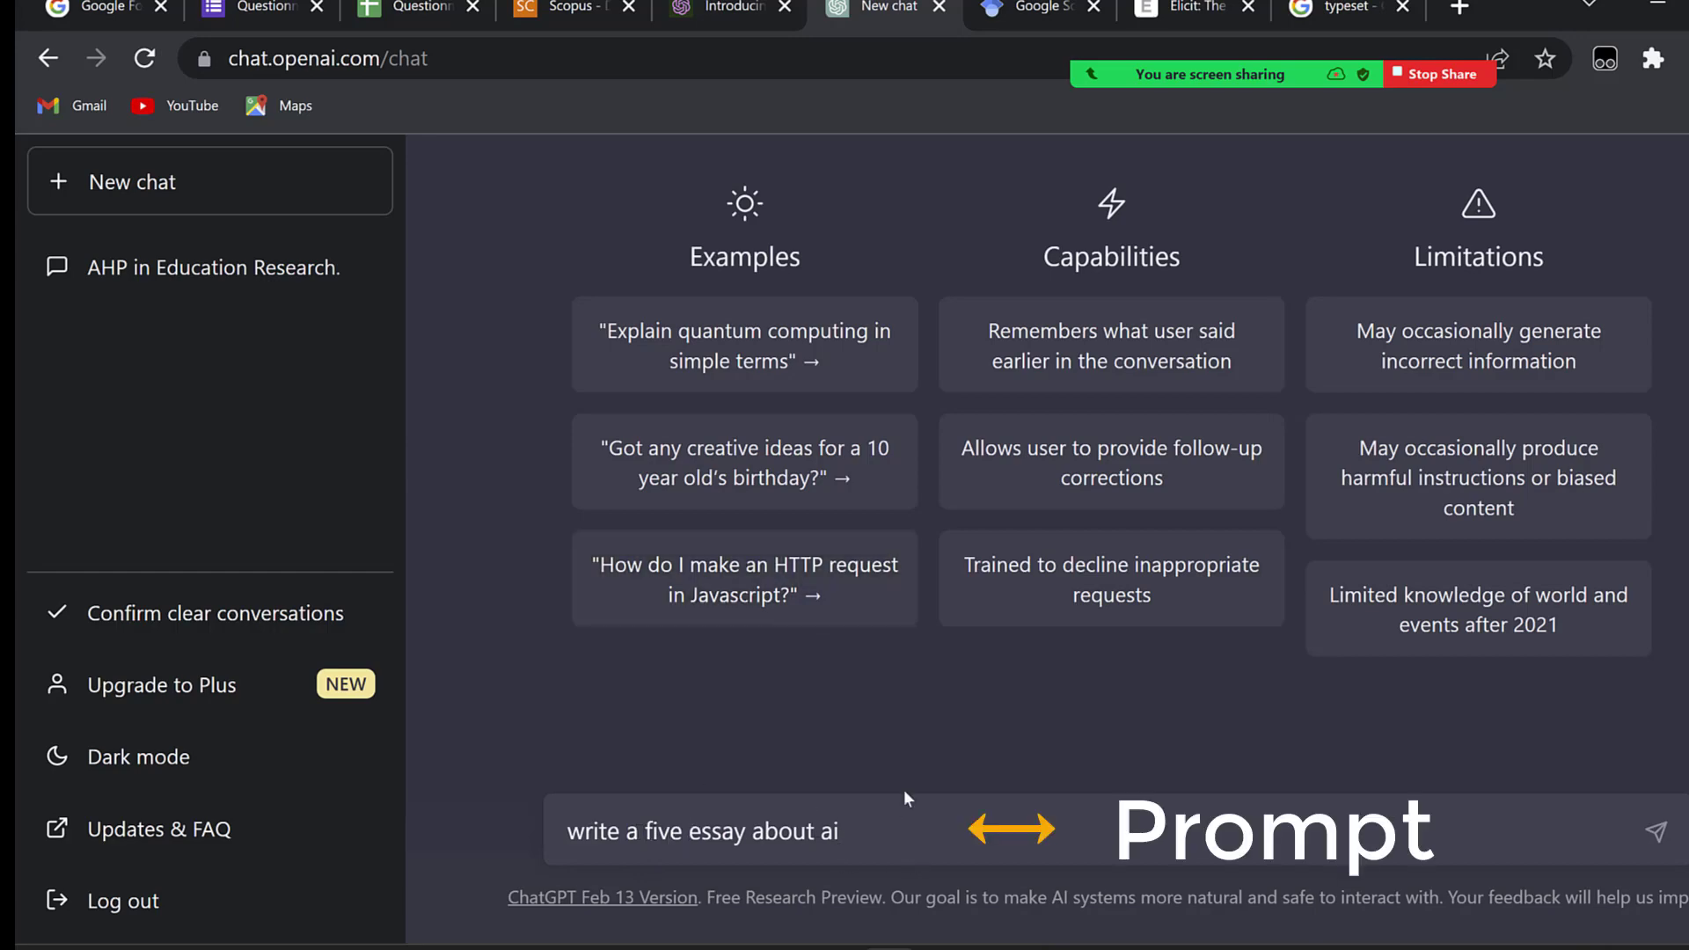
left_click(1654, 831)
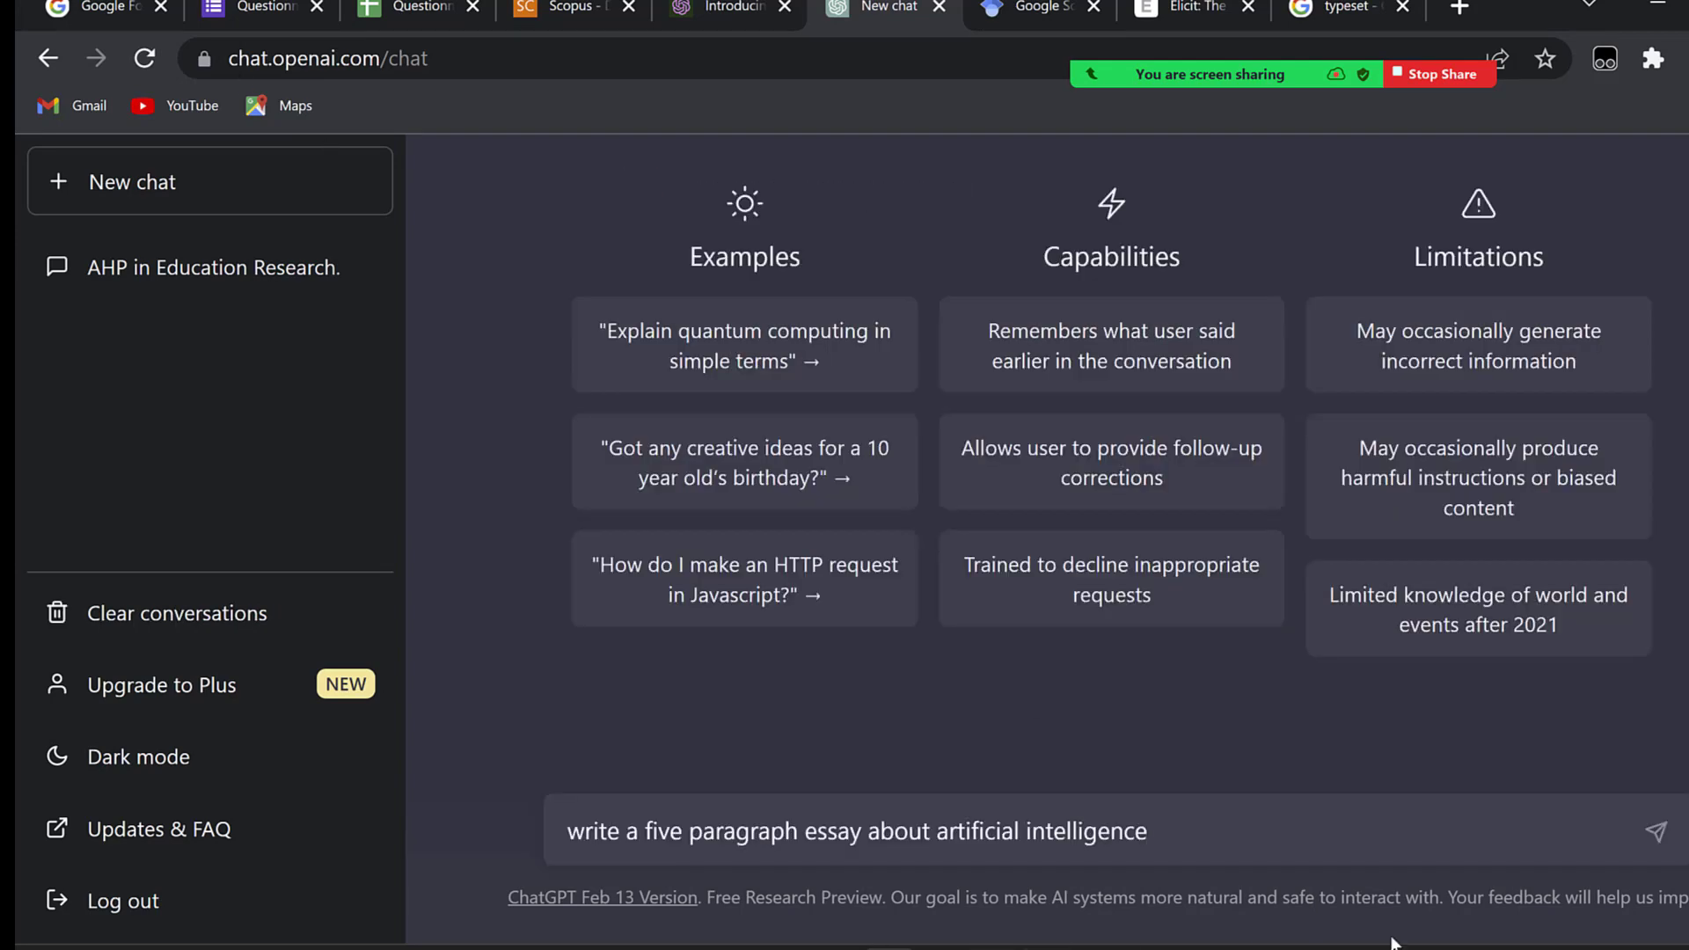
left_click(1656, 832)
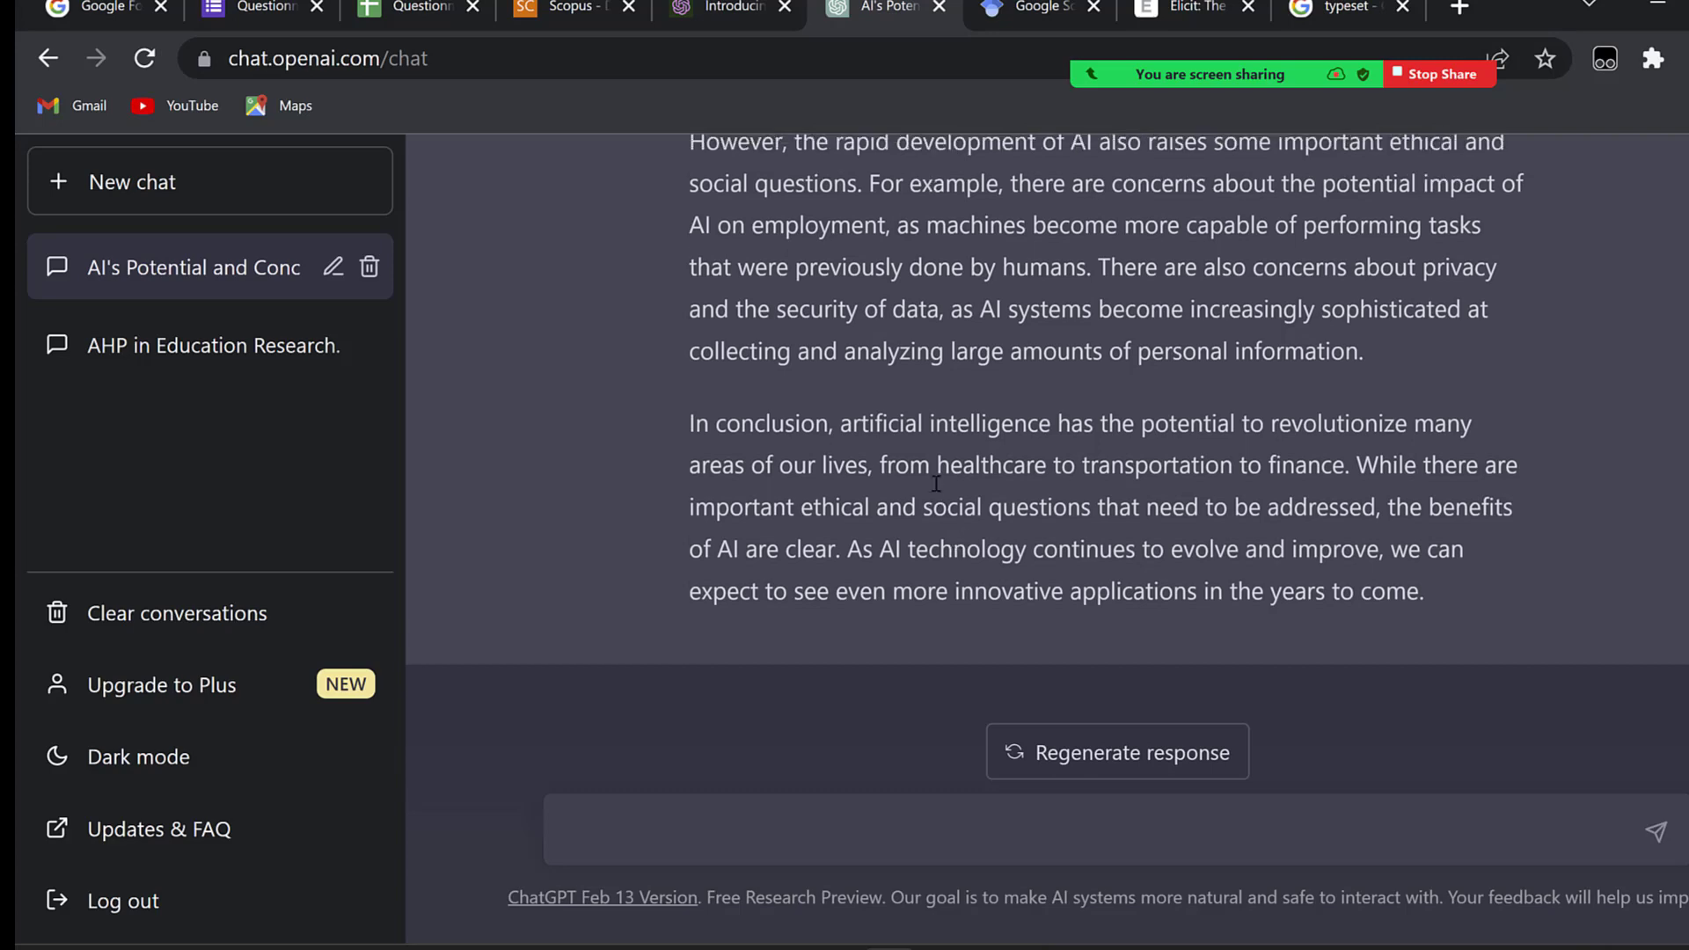
Review the generated essay on artificial intelligence and copy its full text.
scroll(889, 457, "up", 7)
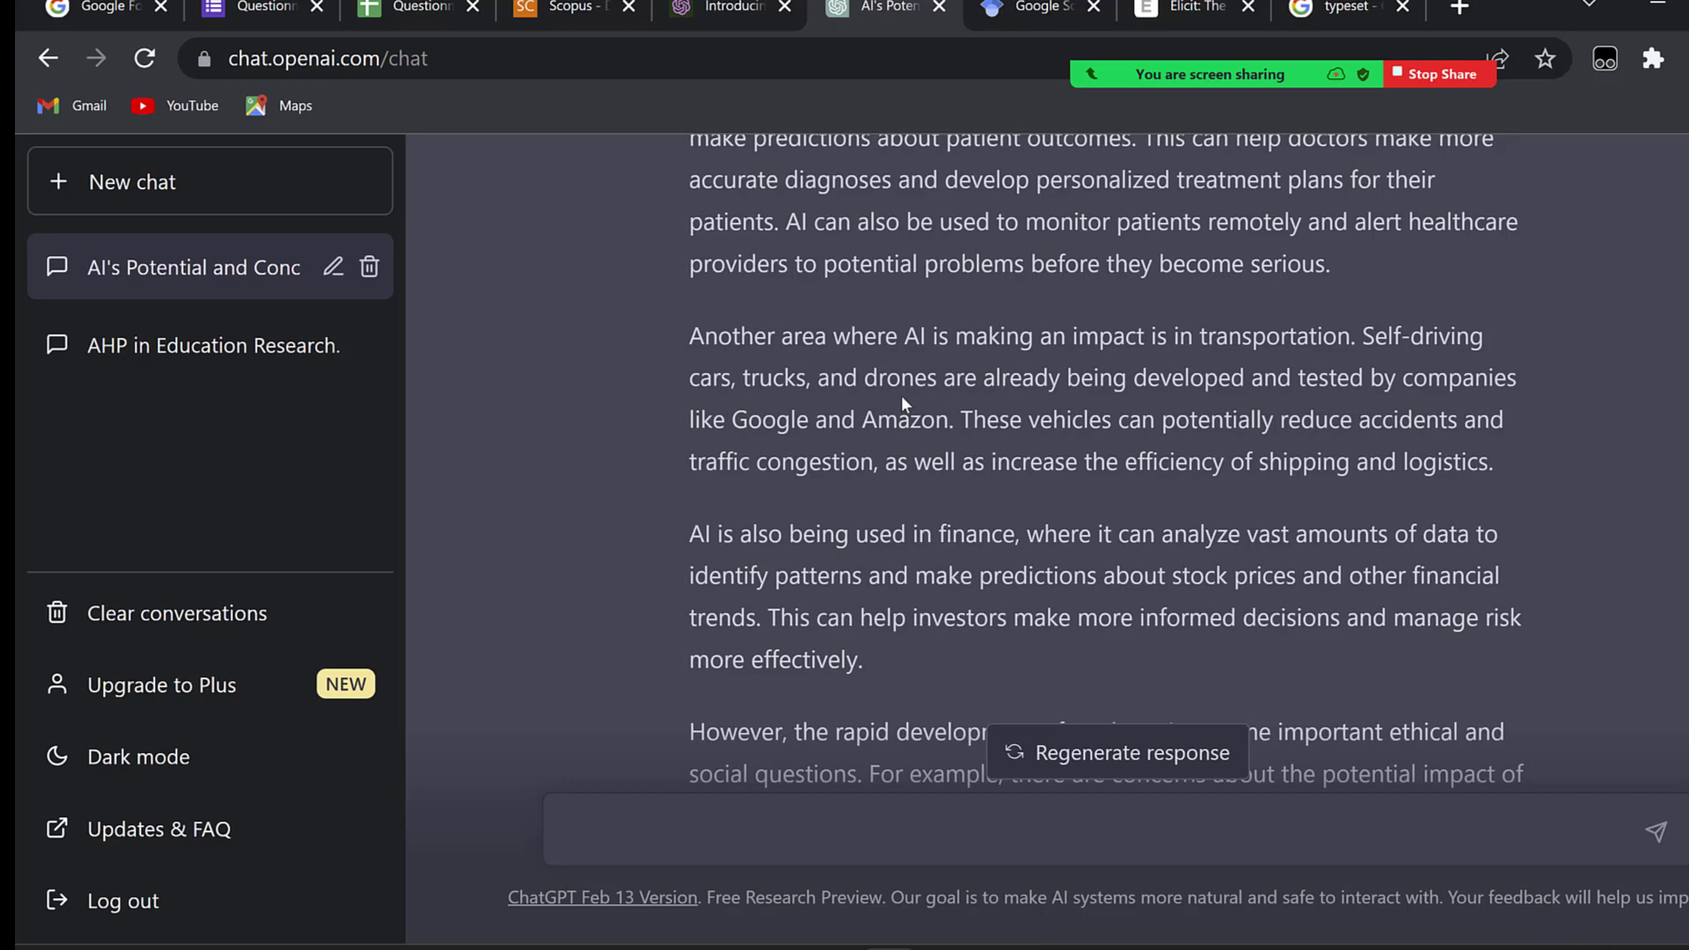
scroll(906, 387, "up", 3)
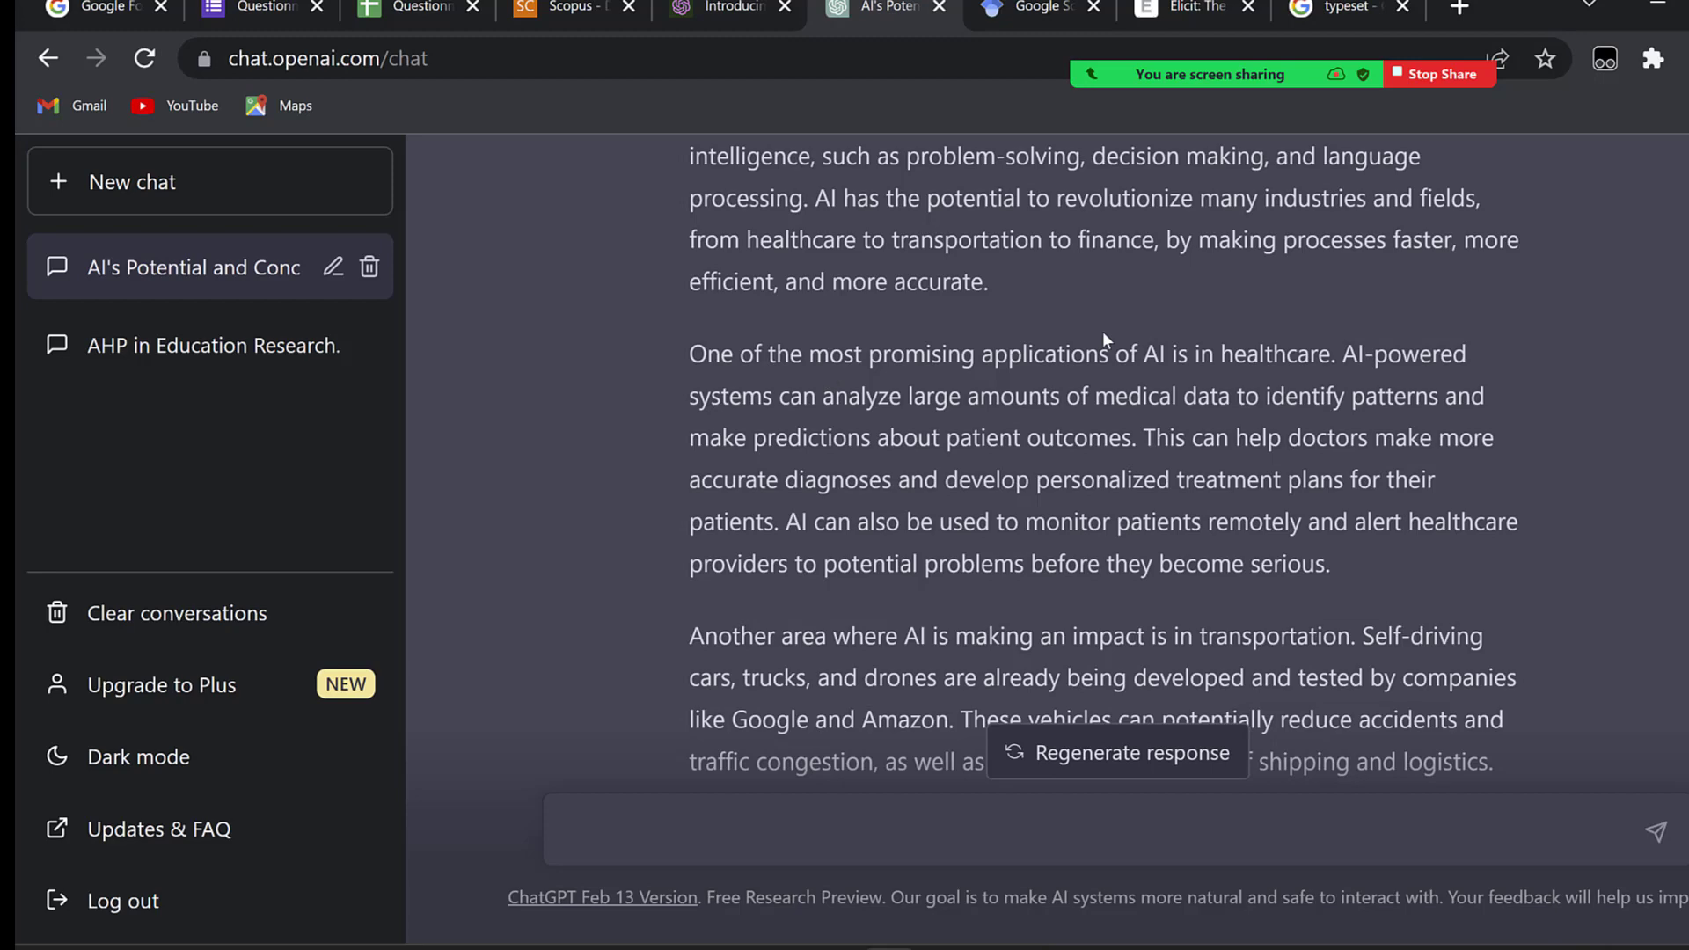
scroll(1104, 339, "up", 3)
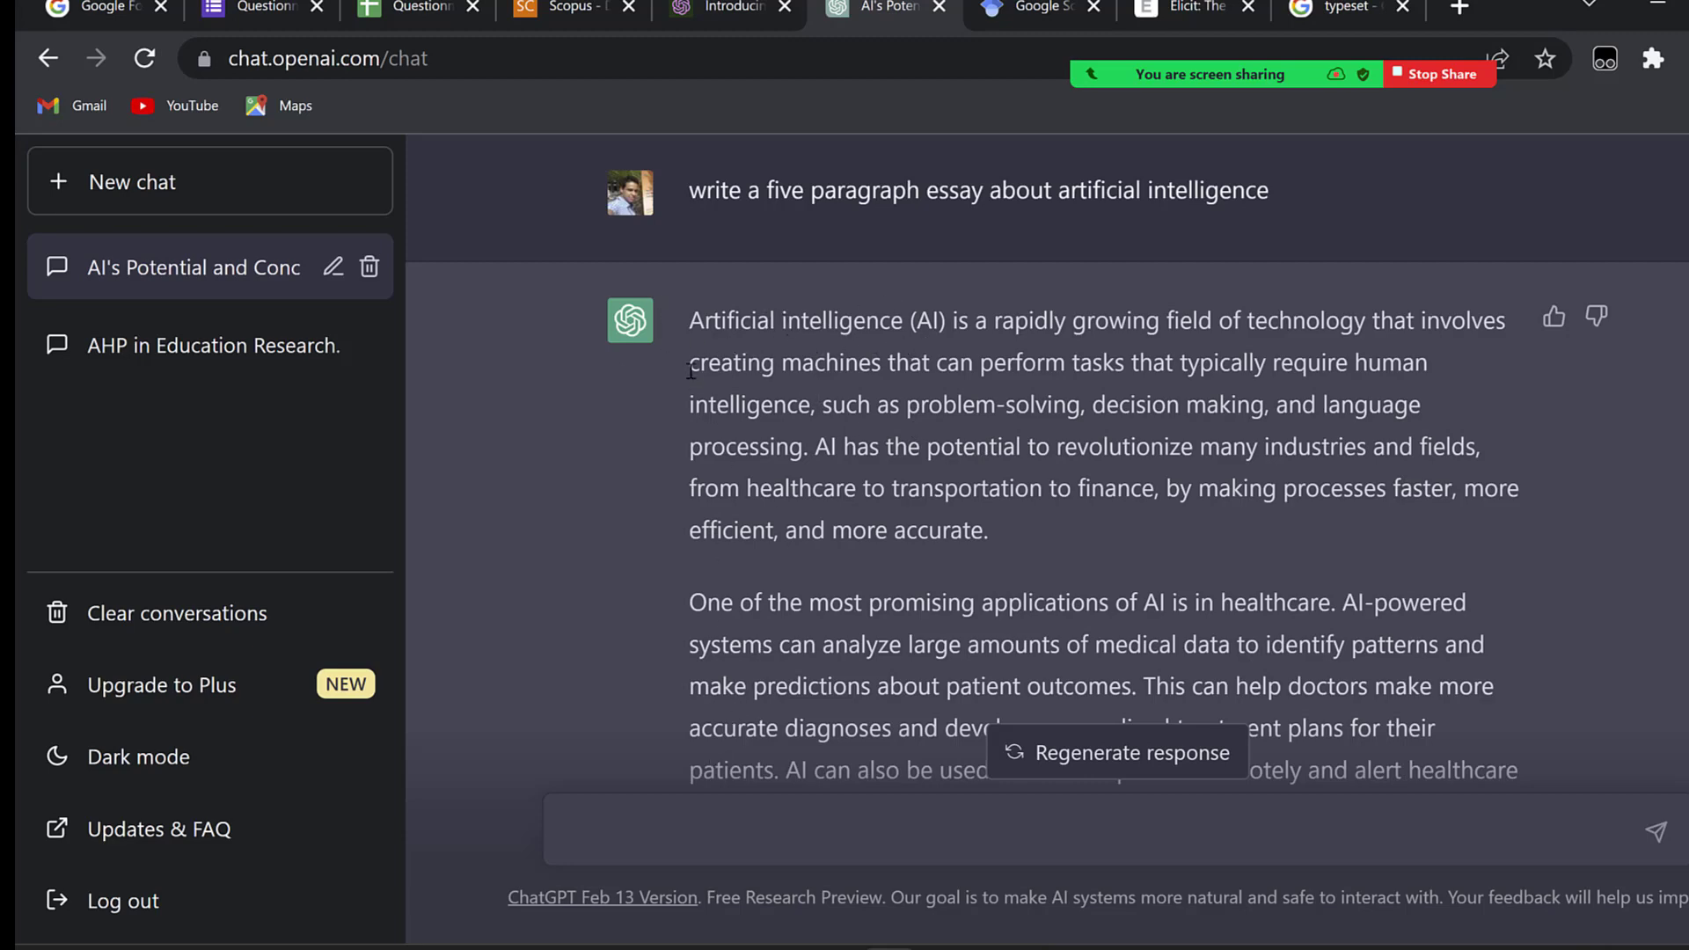
left_click_drag(696, 320, 1432, 584)
scroll(774, 664, "down", 10)
right_click(1187, 504)
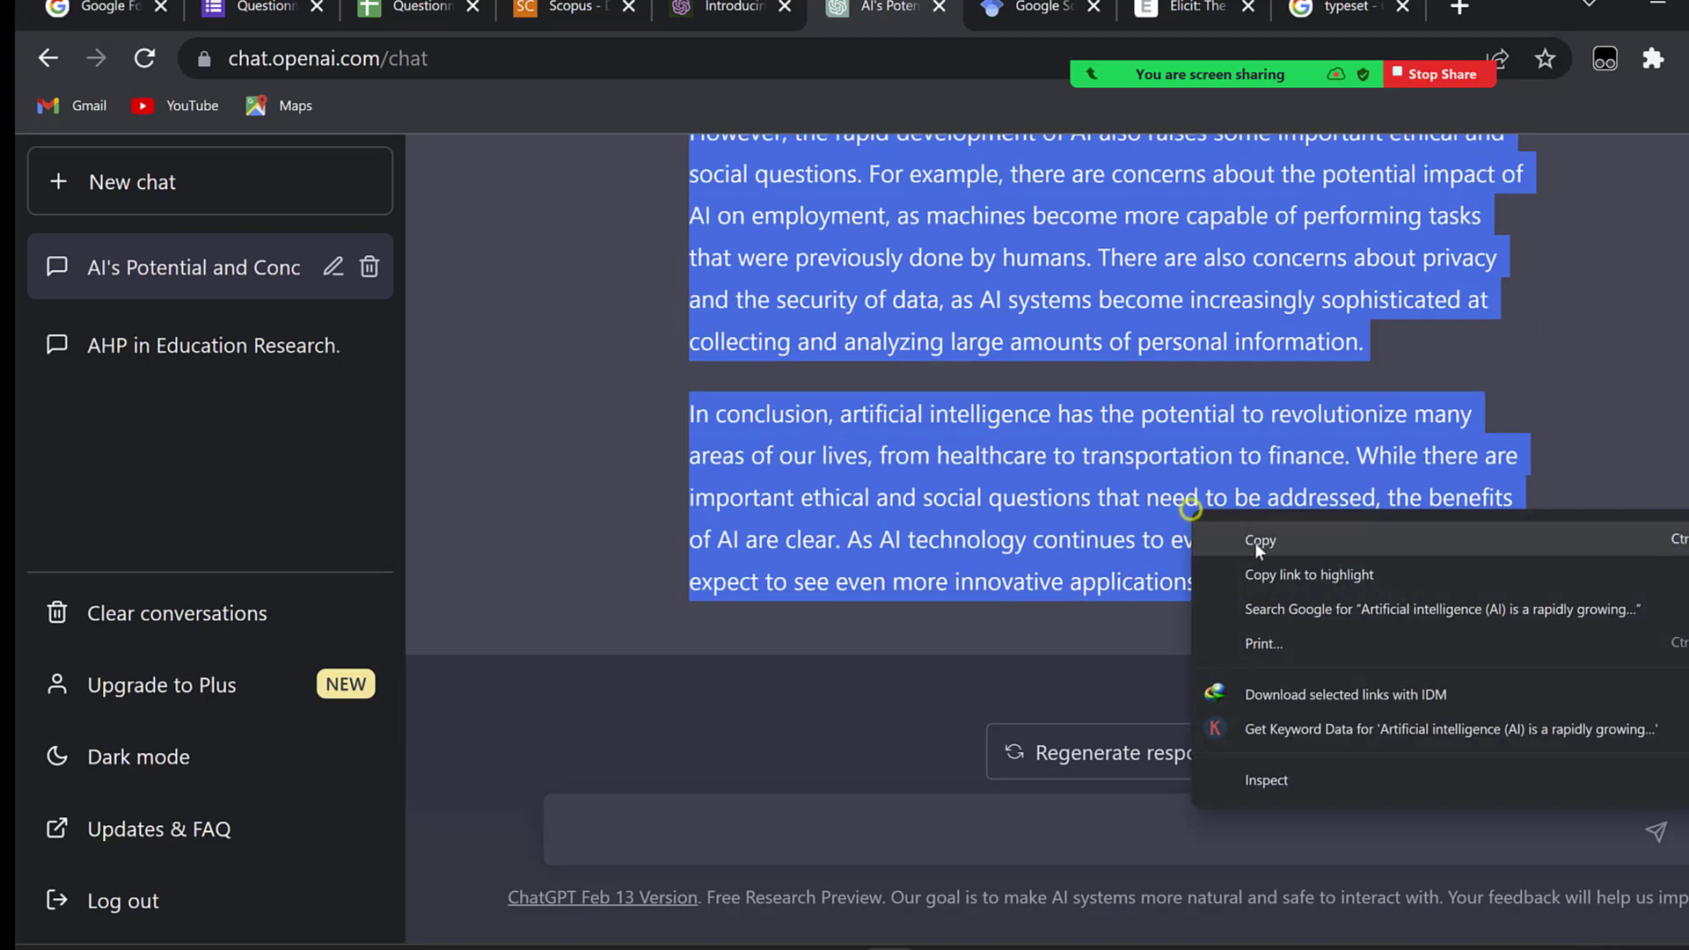
left_click(1260, 542)
Ask ChatGPT "is this by you" followed by the copied essay in quotation marks, and review the exchange.
left_click(613, 826)
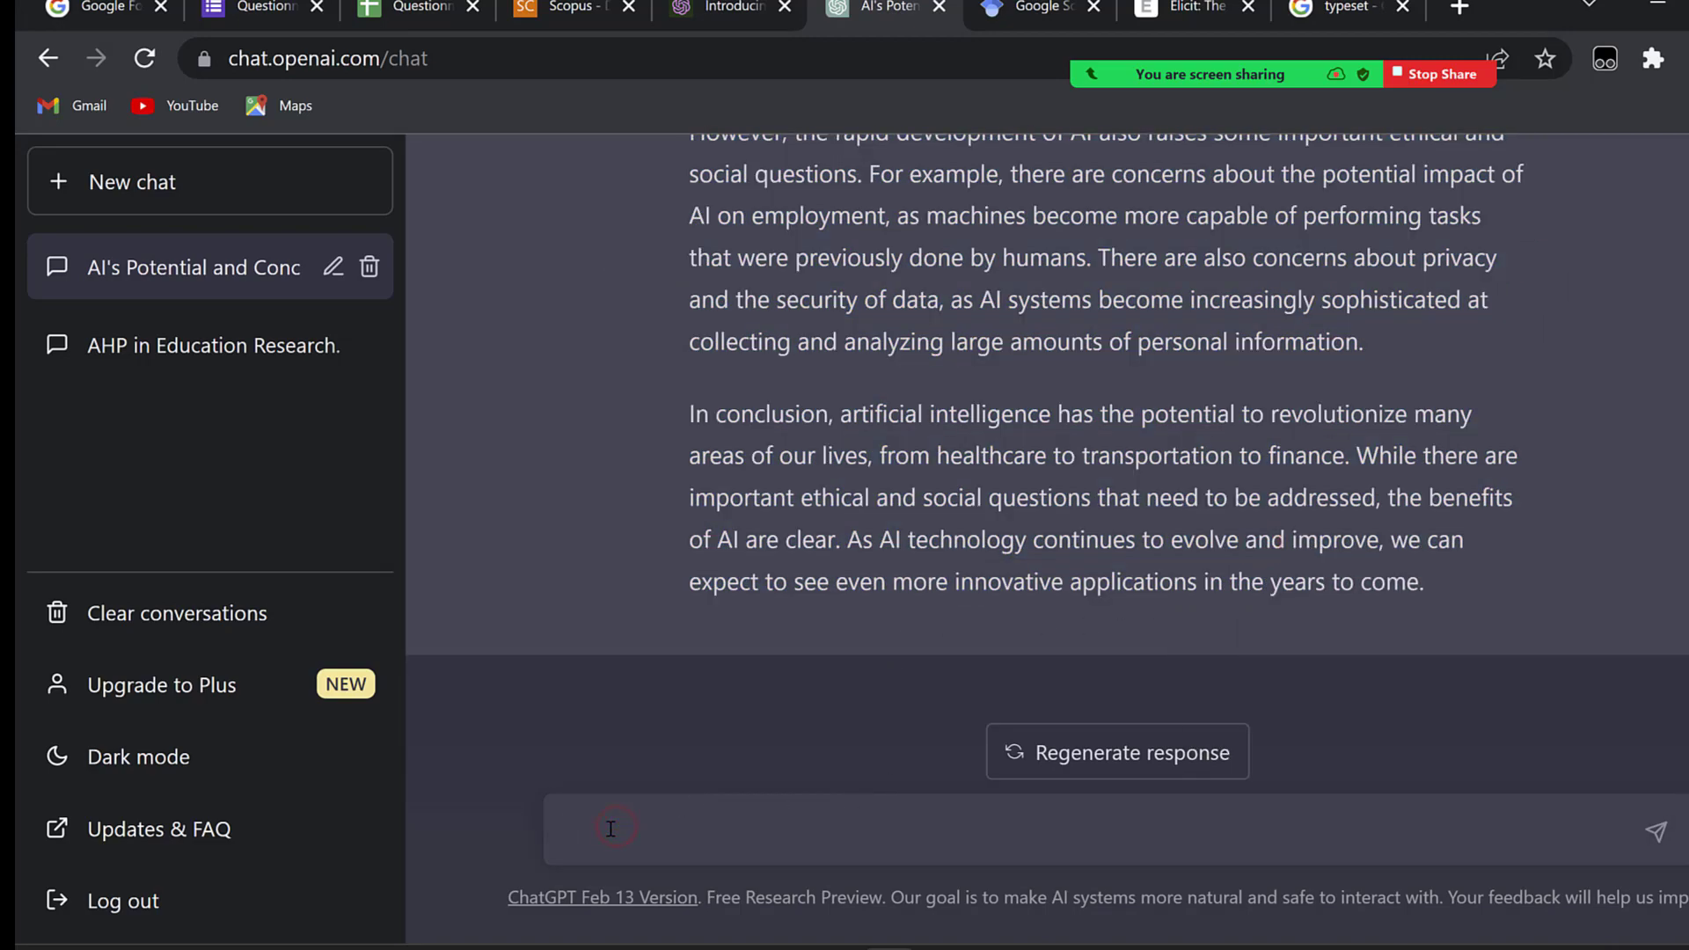
type("is this by you \"")
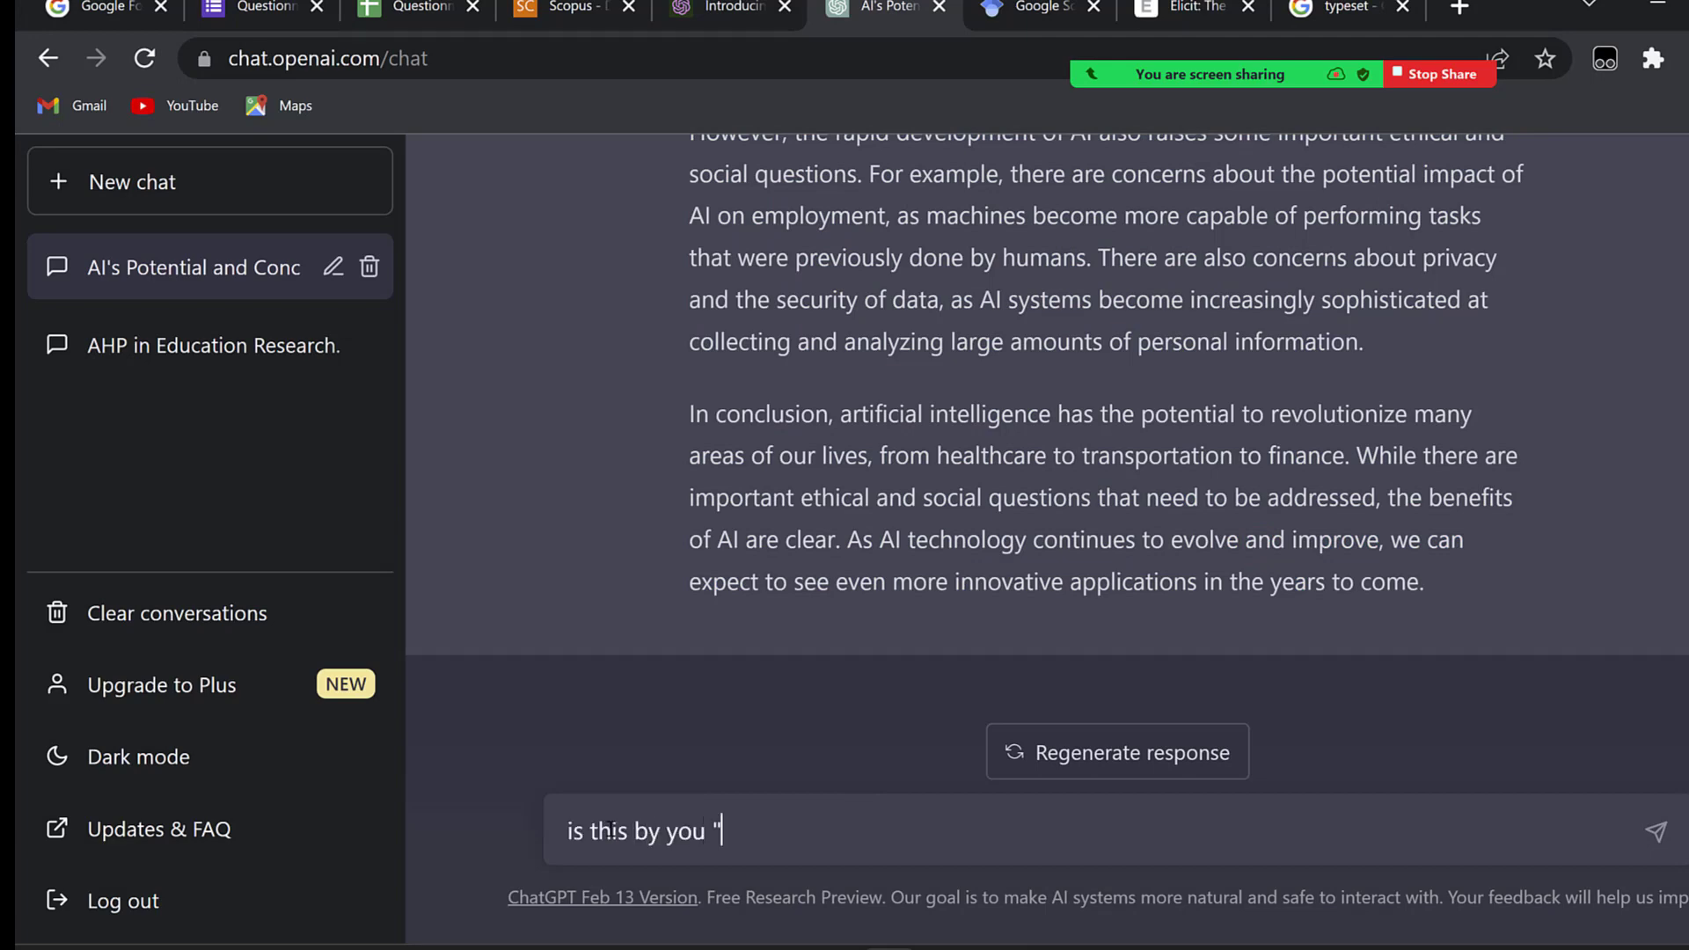
key("ctrl+v")
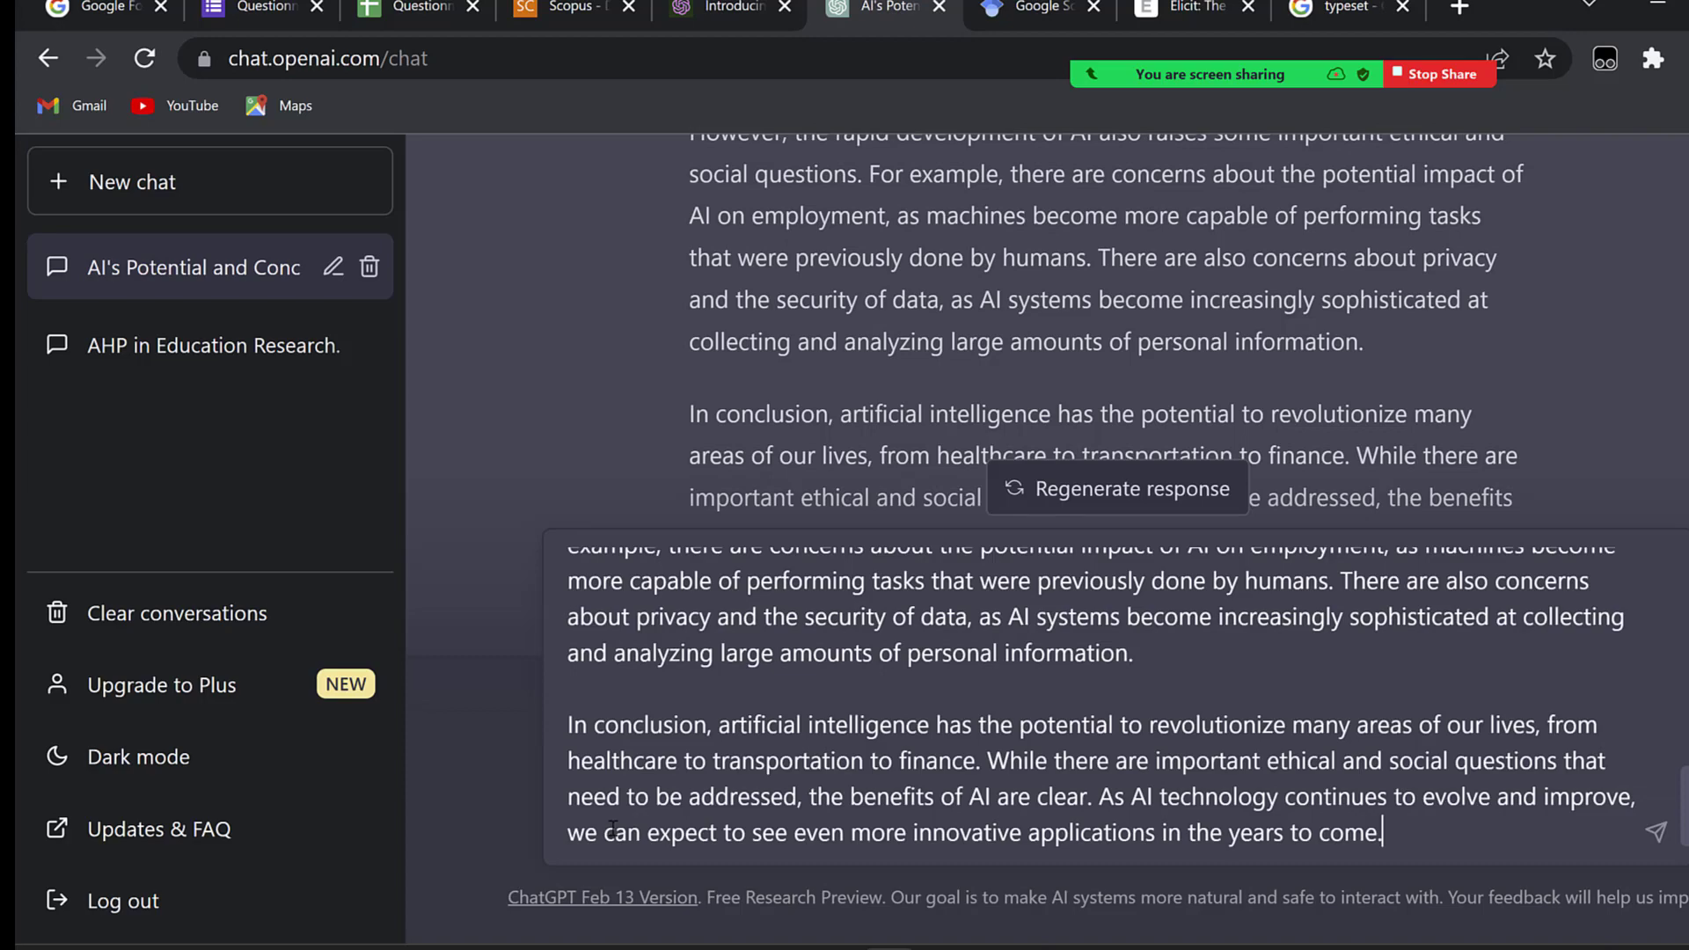
key("Return")
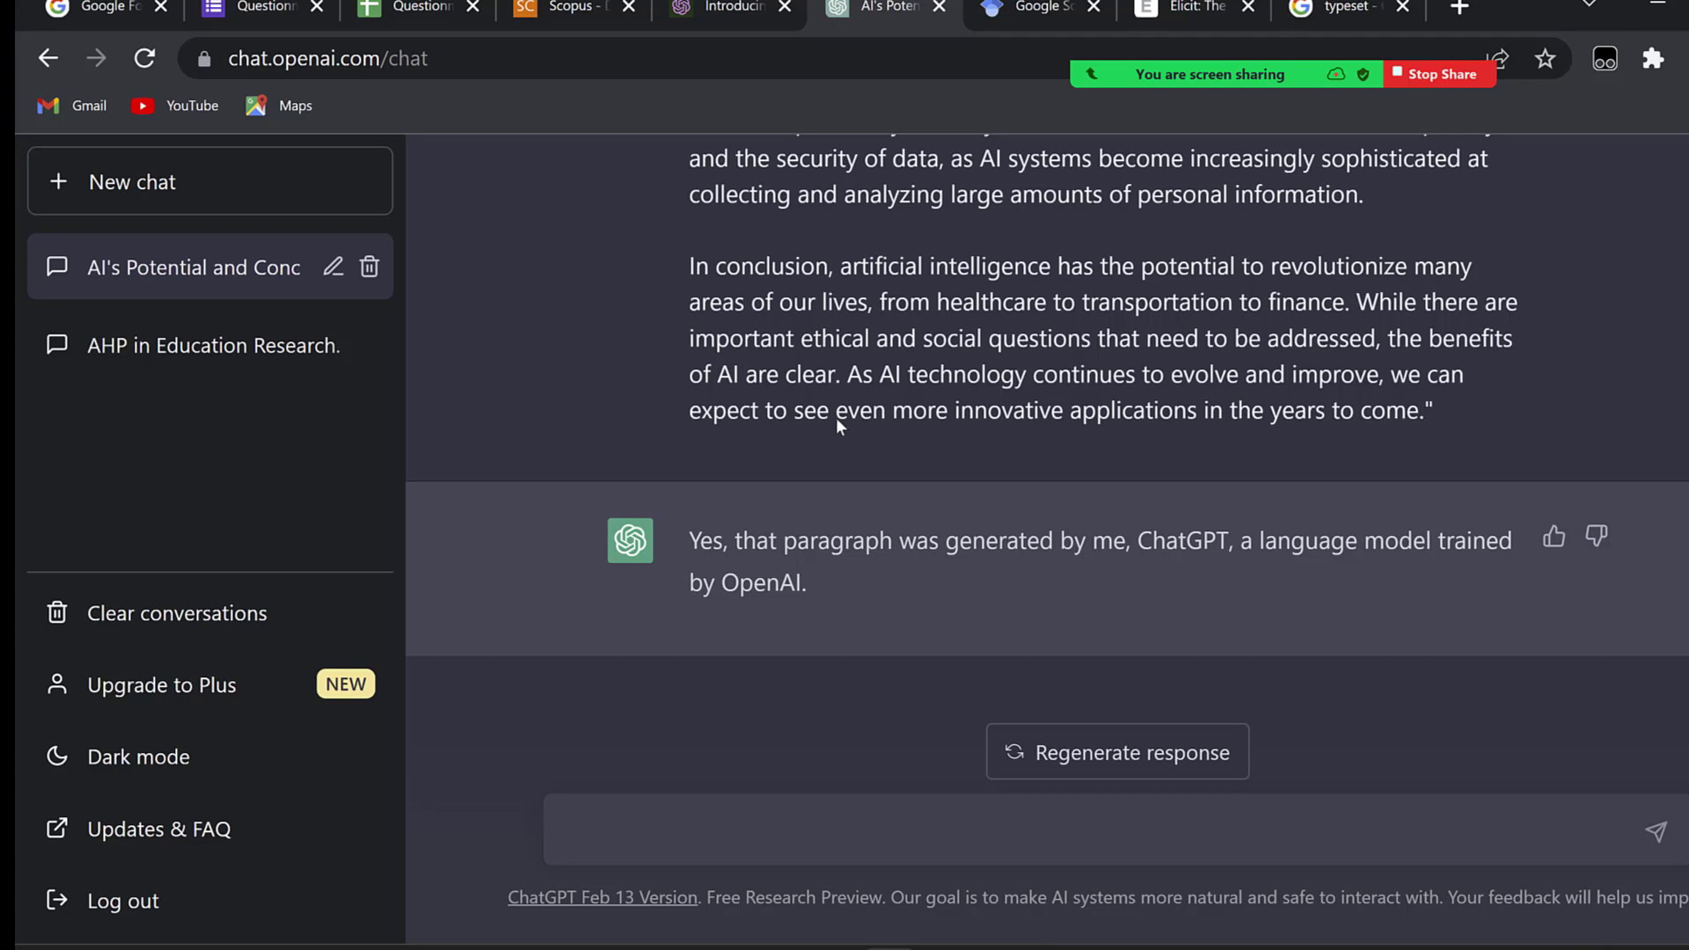
scroll(955, 346, "up", 3)
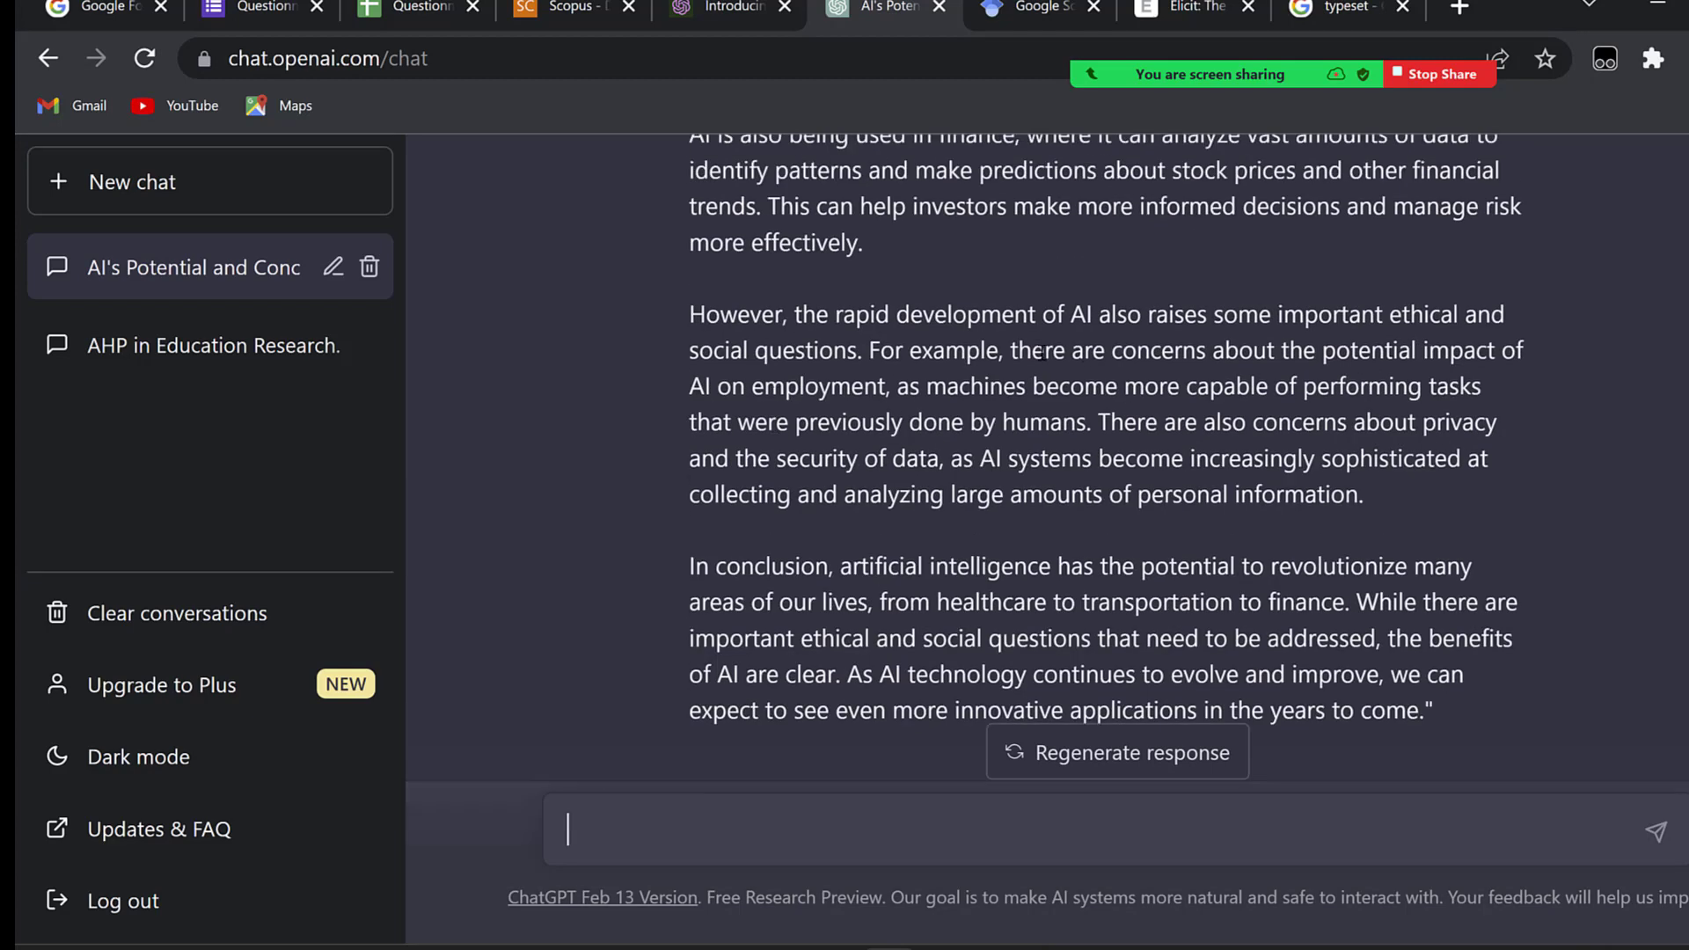
scroll(880, 343, "down", 3)
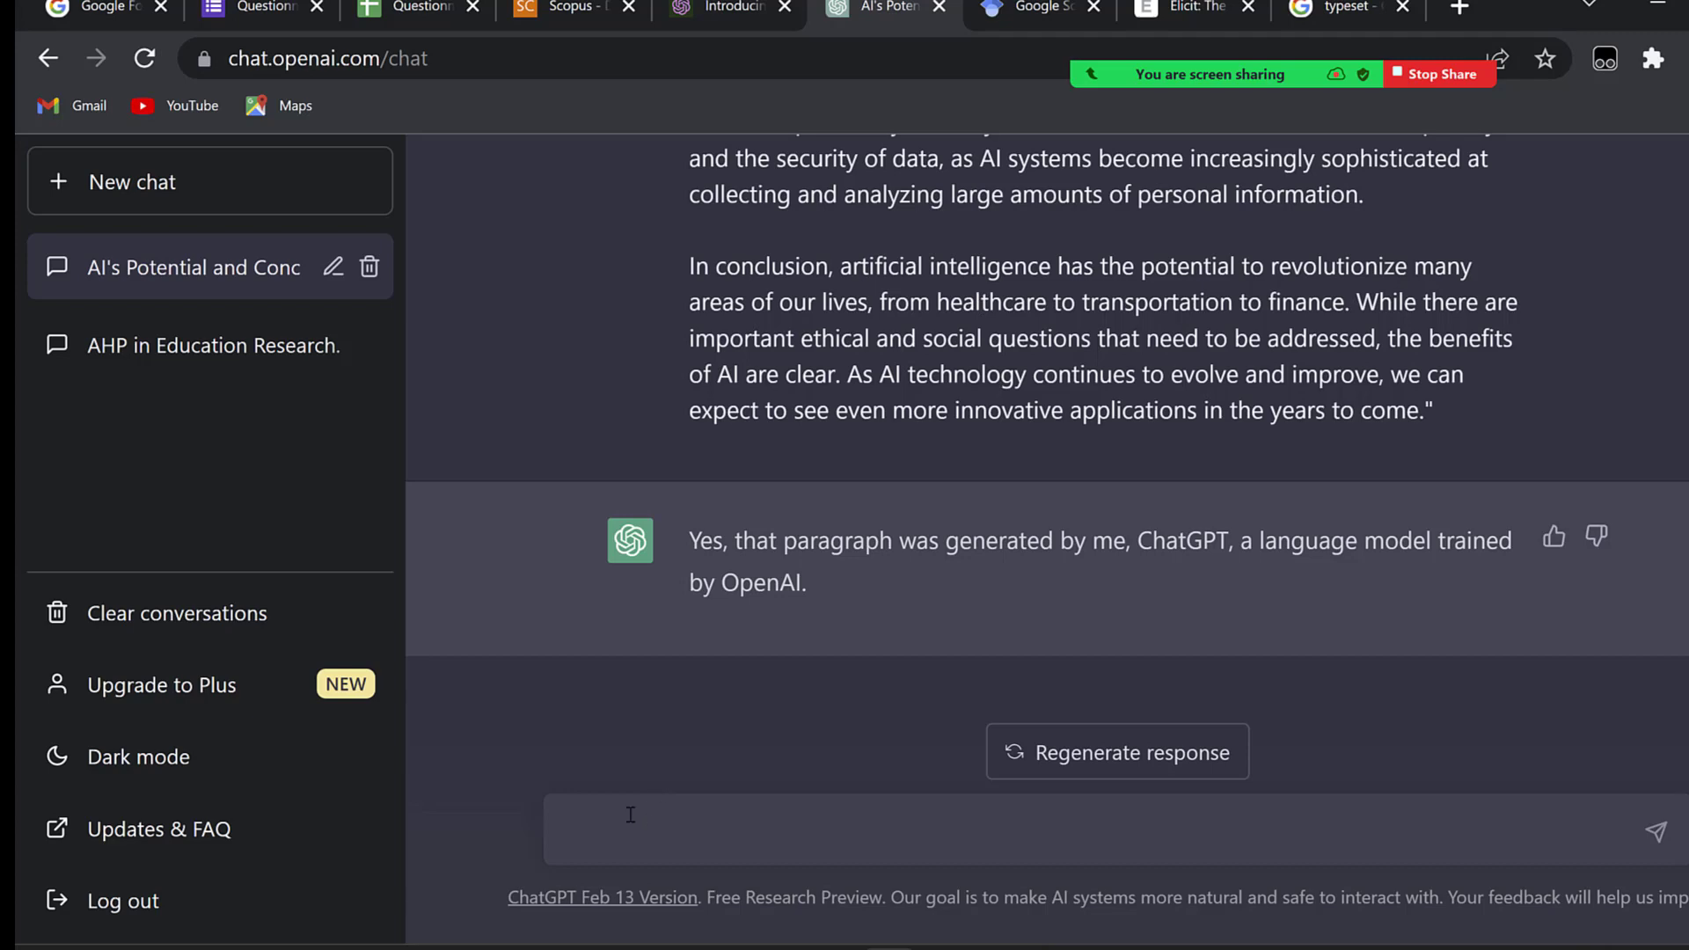
Submit the prompt "teach me about the five paragraph essay" in the same chat.
type("teach about the five ")
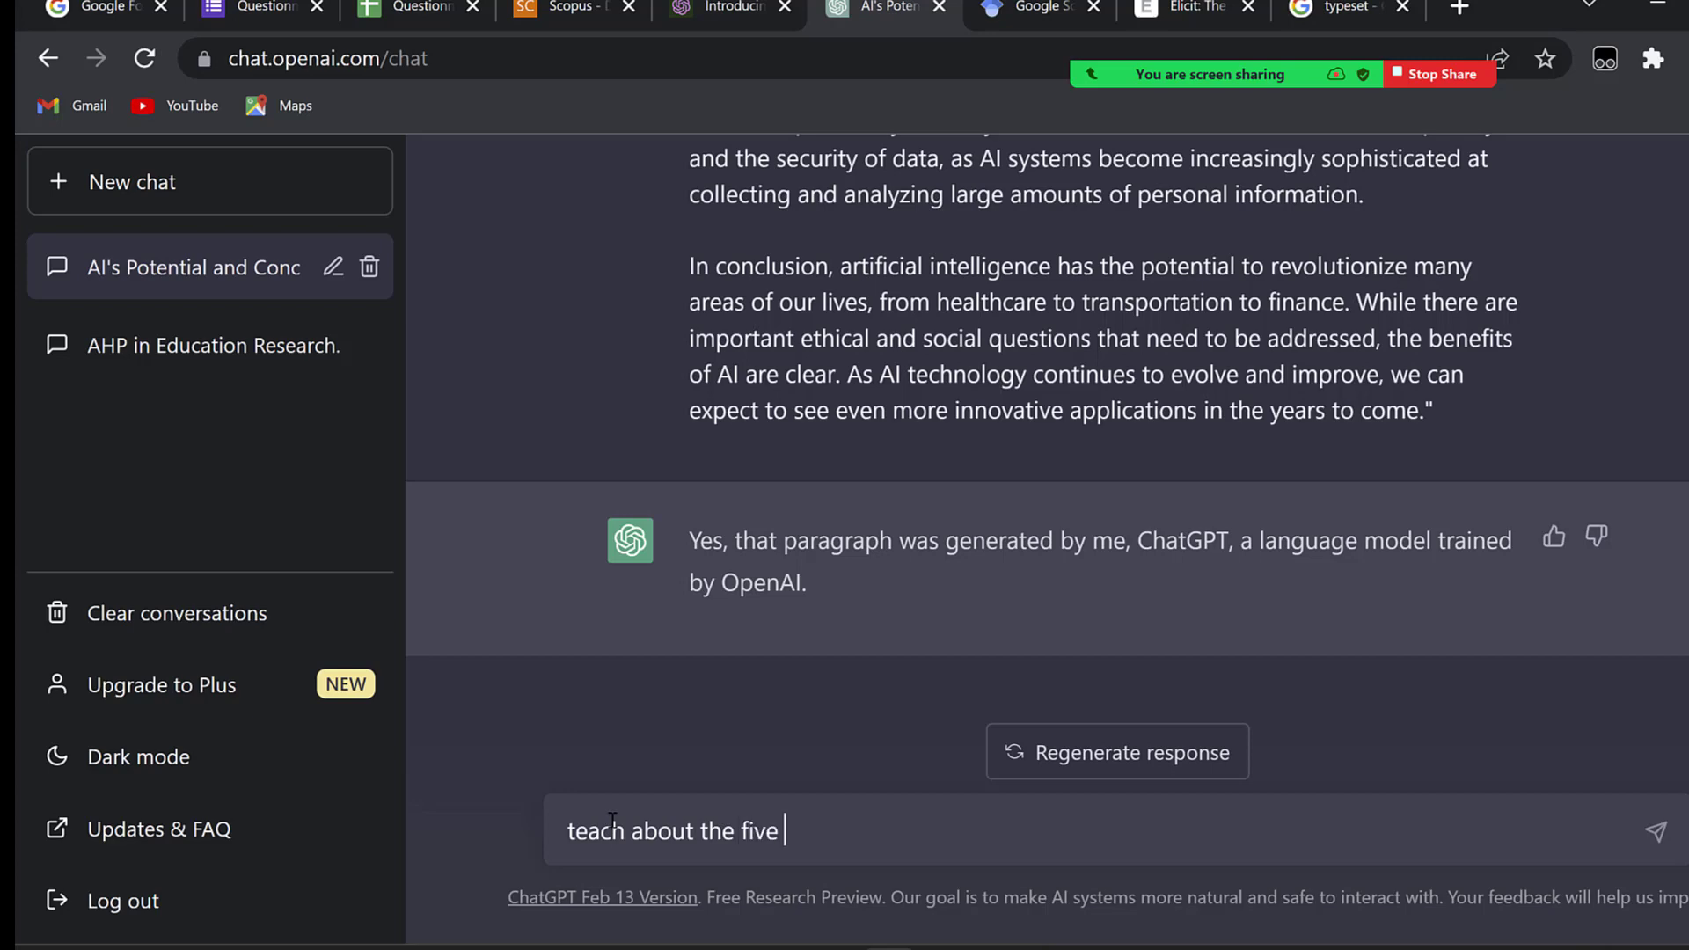
type("paragraph essay \"")
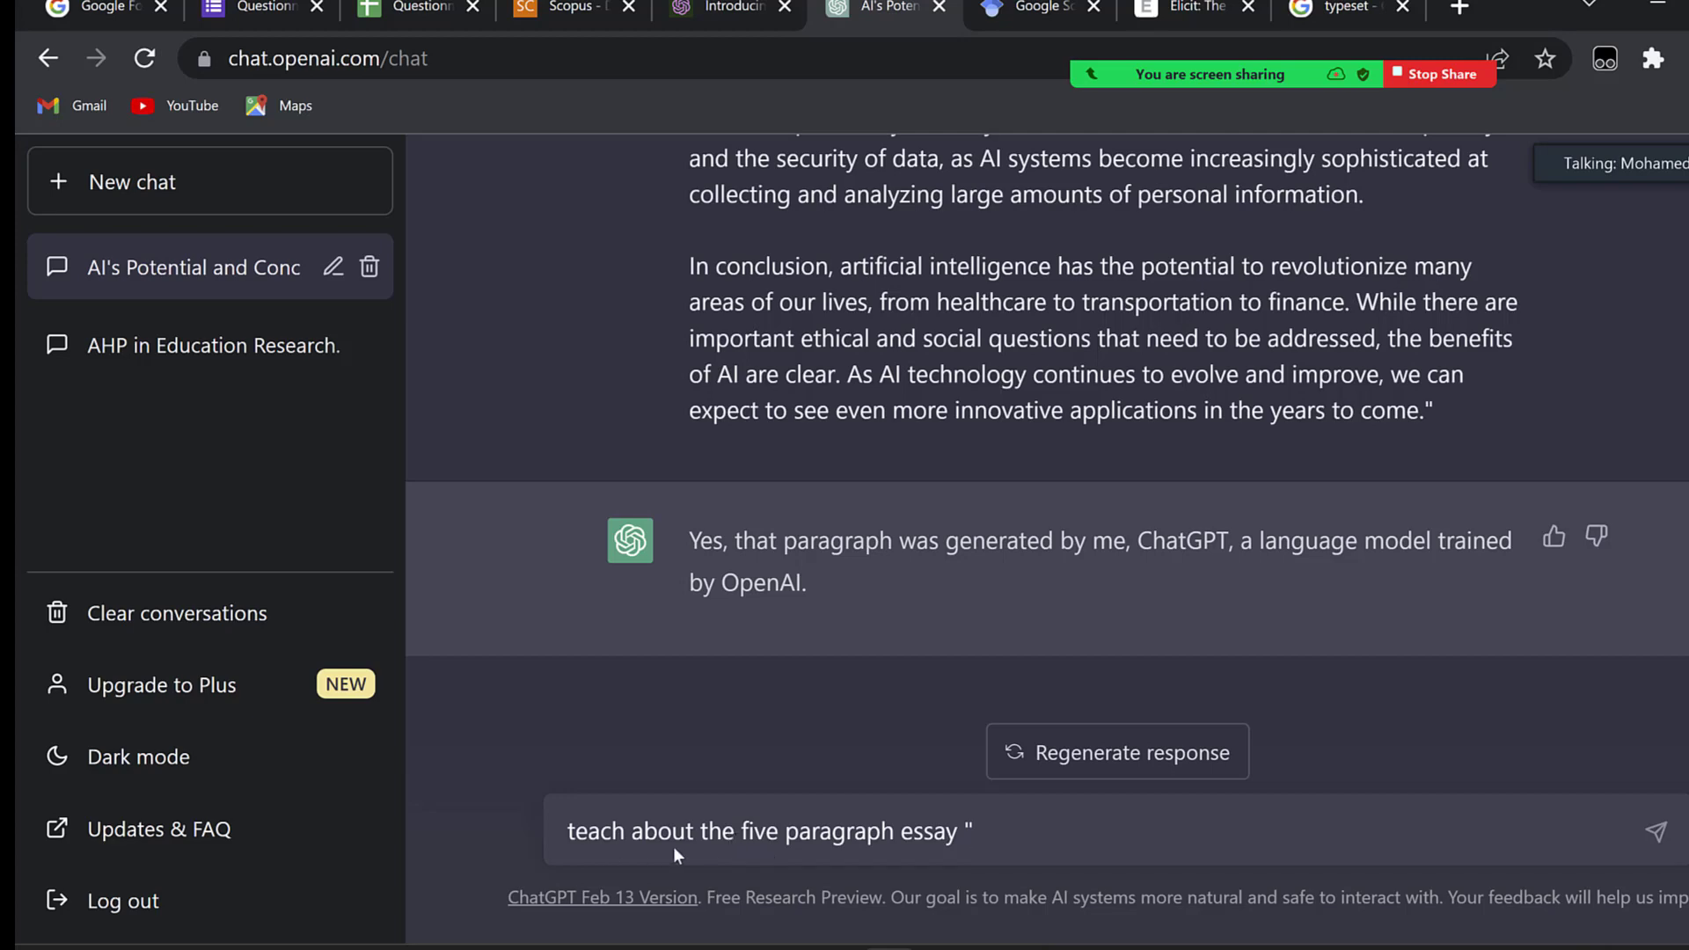
left_click(630, 831)
type("me")
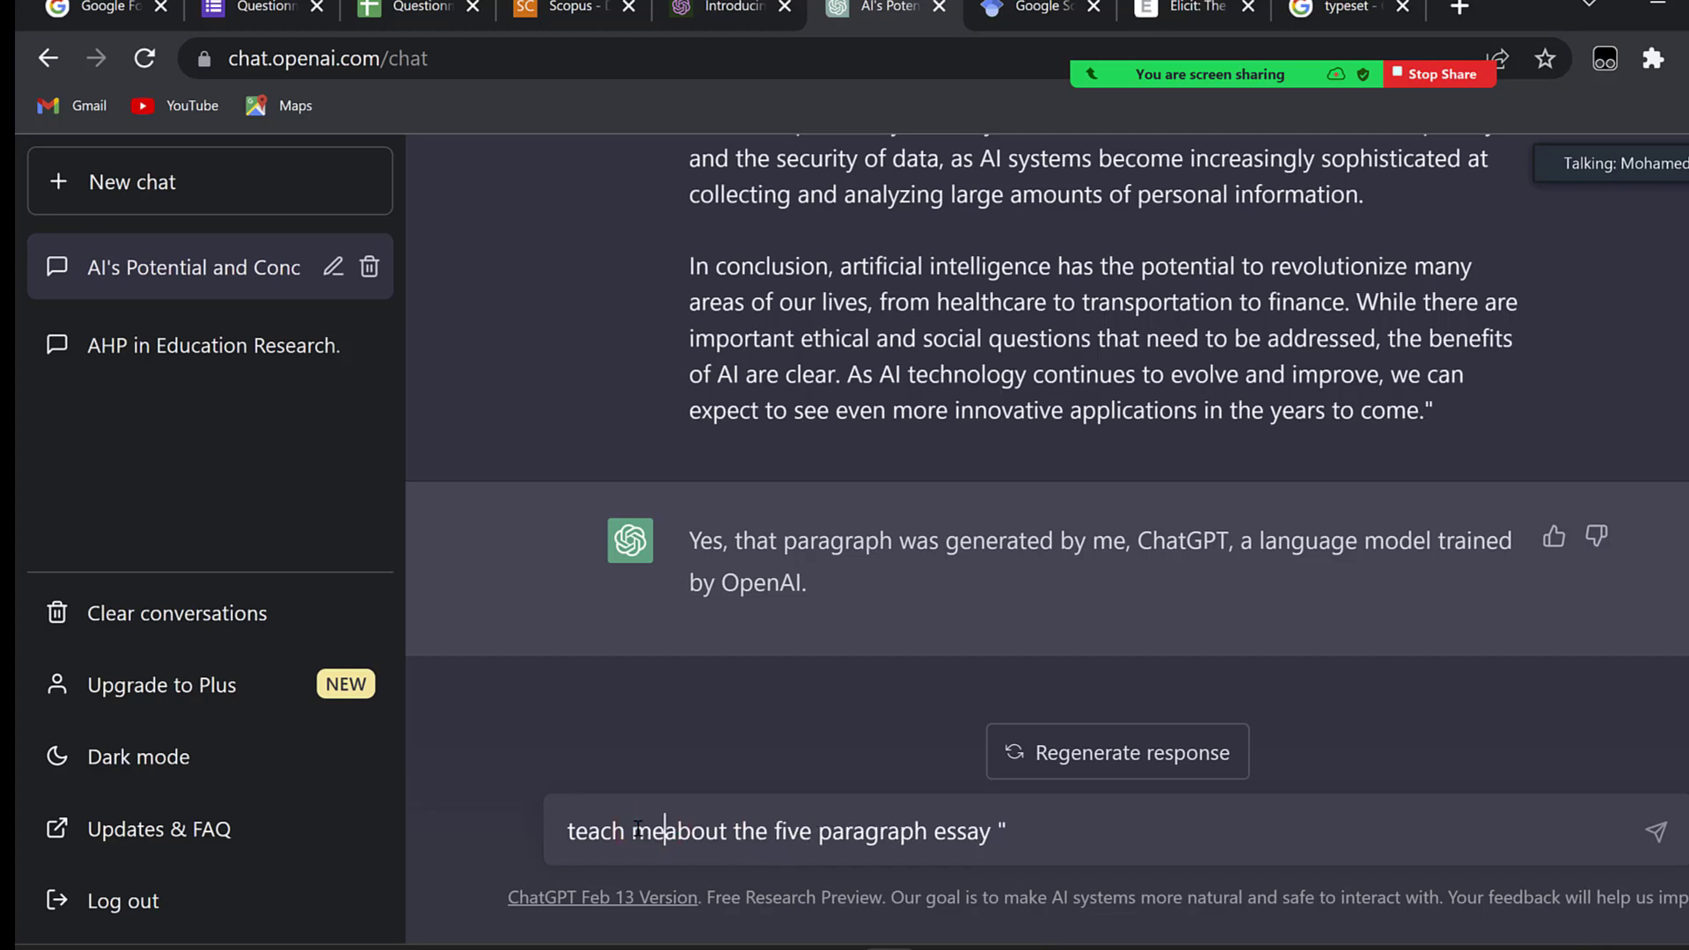
left_click_drag(1040, 821, 1000, 832)
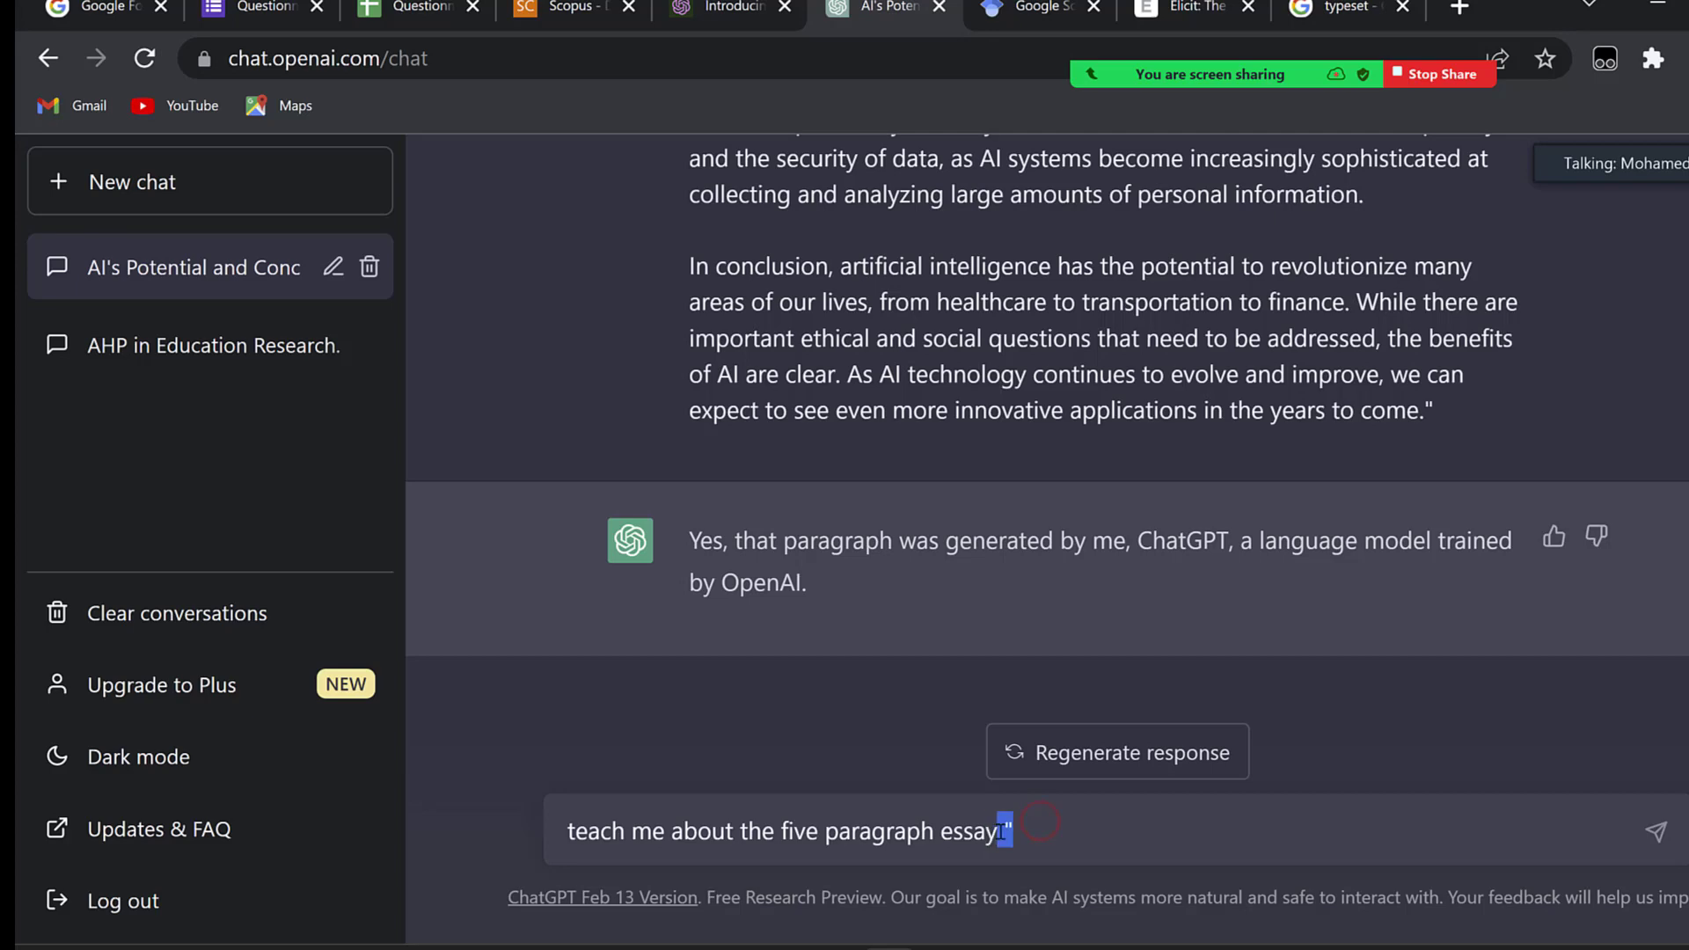
key("BackSpace")
key("Return")
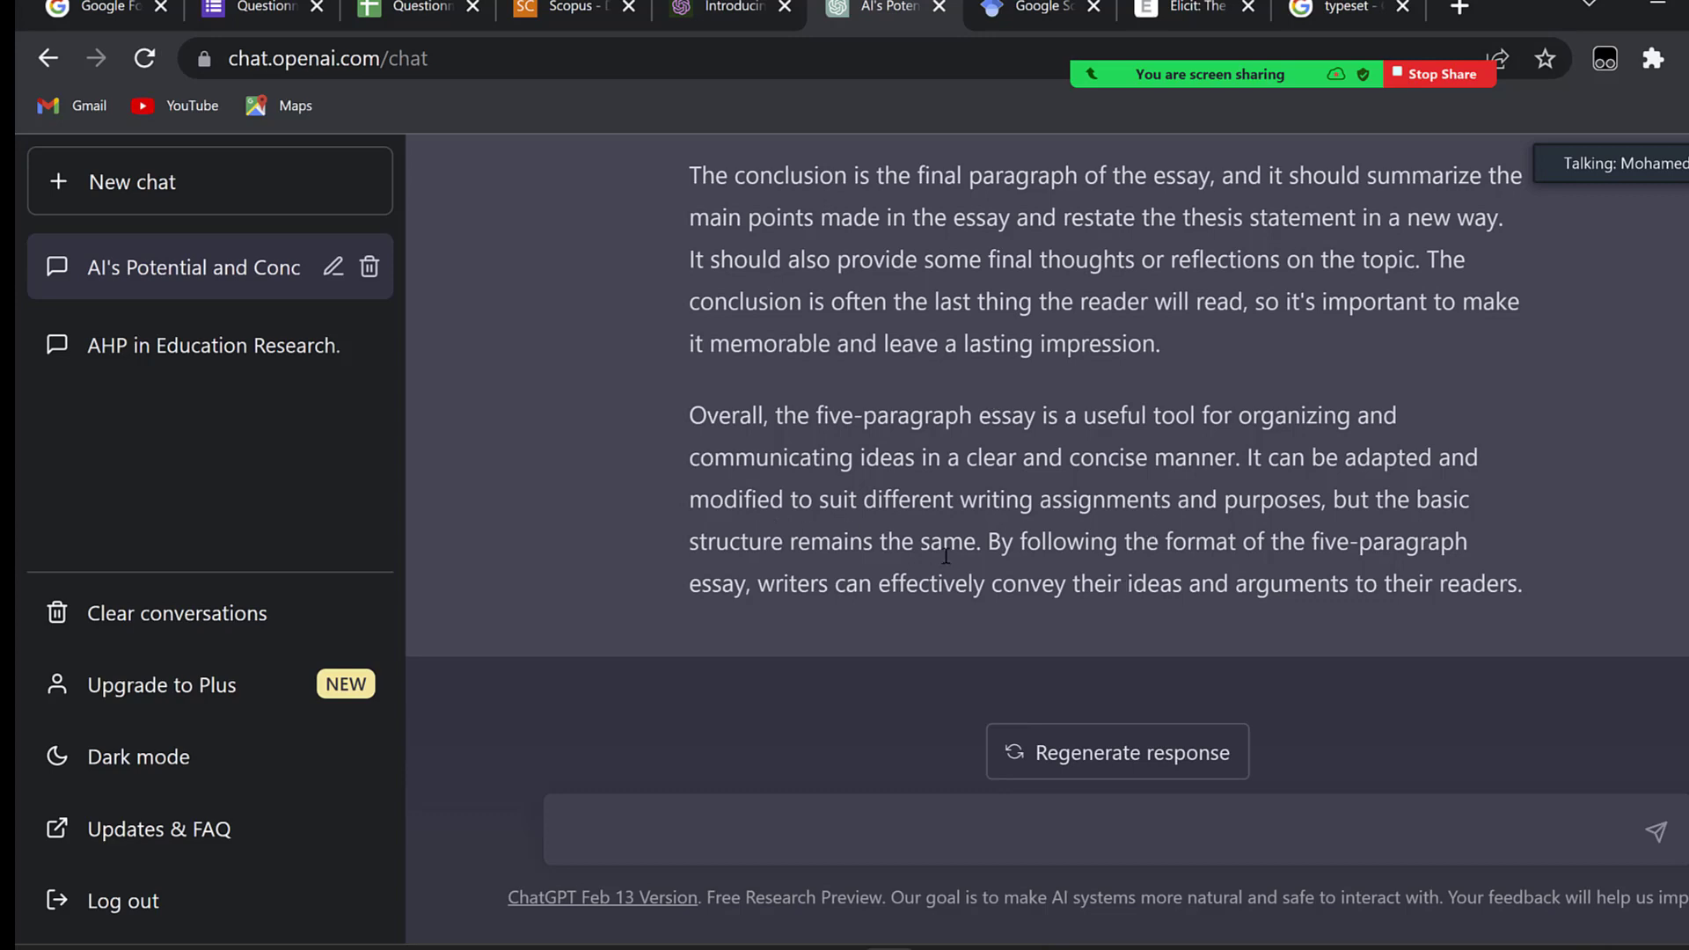
Look over the end of the explanation and switch to the Agenda slide in PowerPoint.
scroll(945, 554, "up", 2)
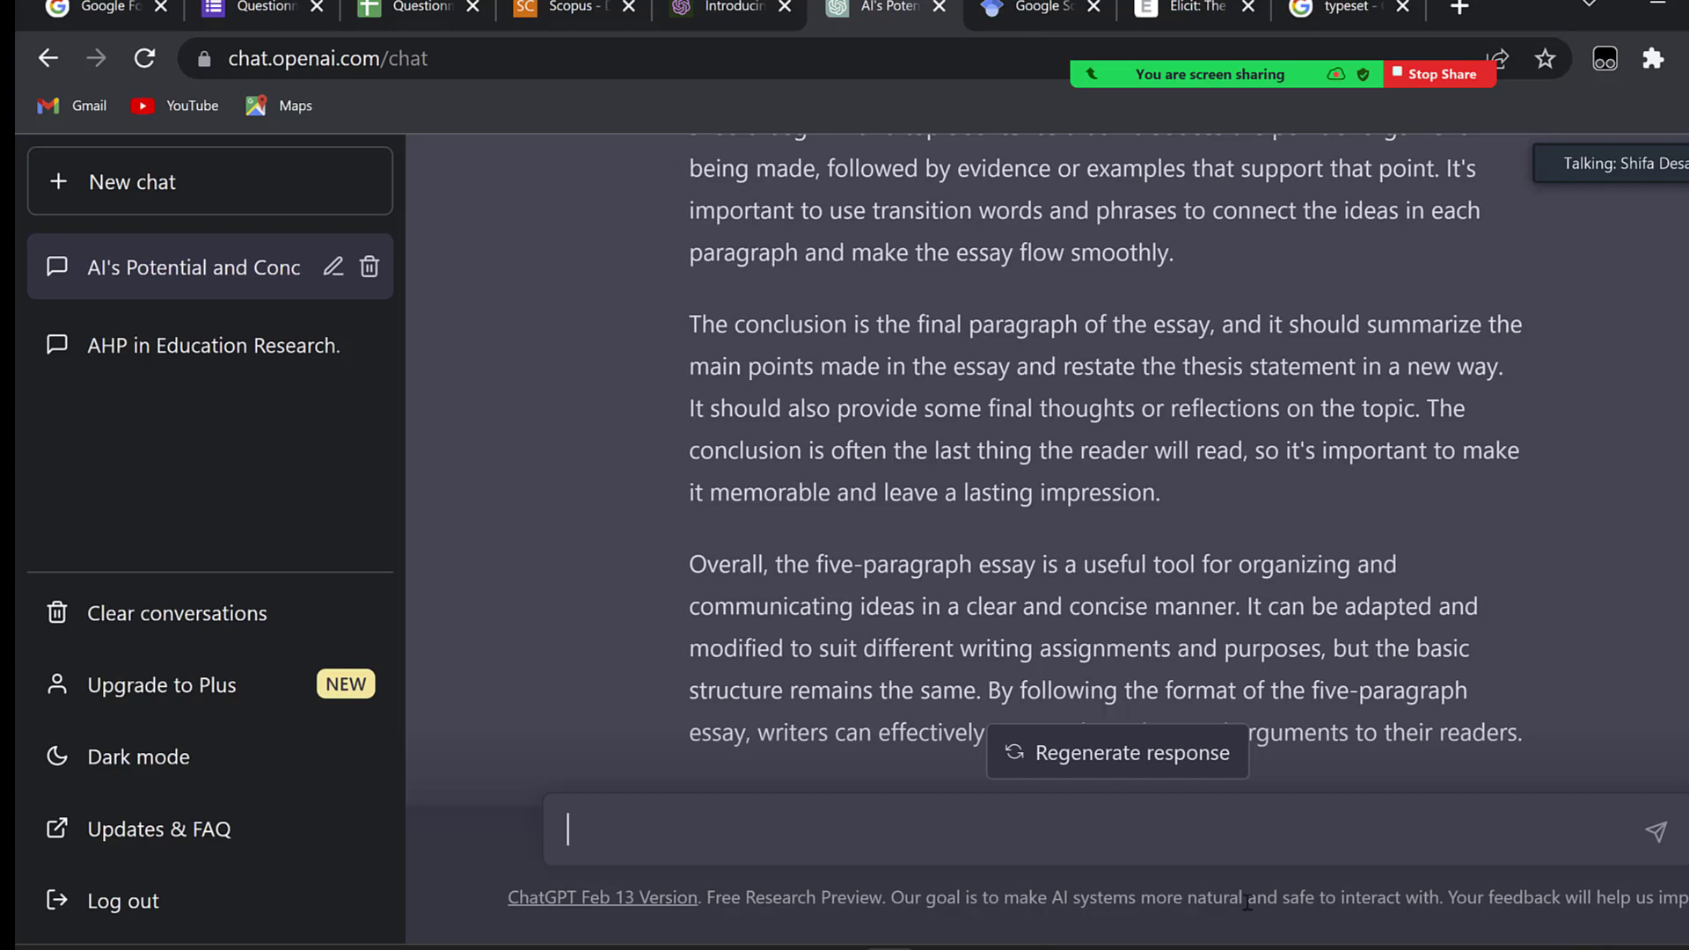
mouse_move(1407, 948)
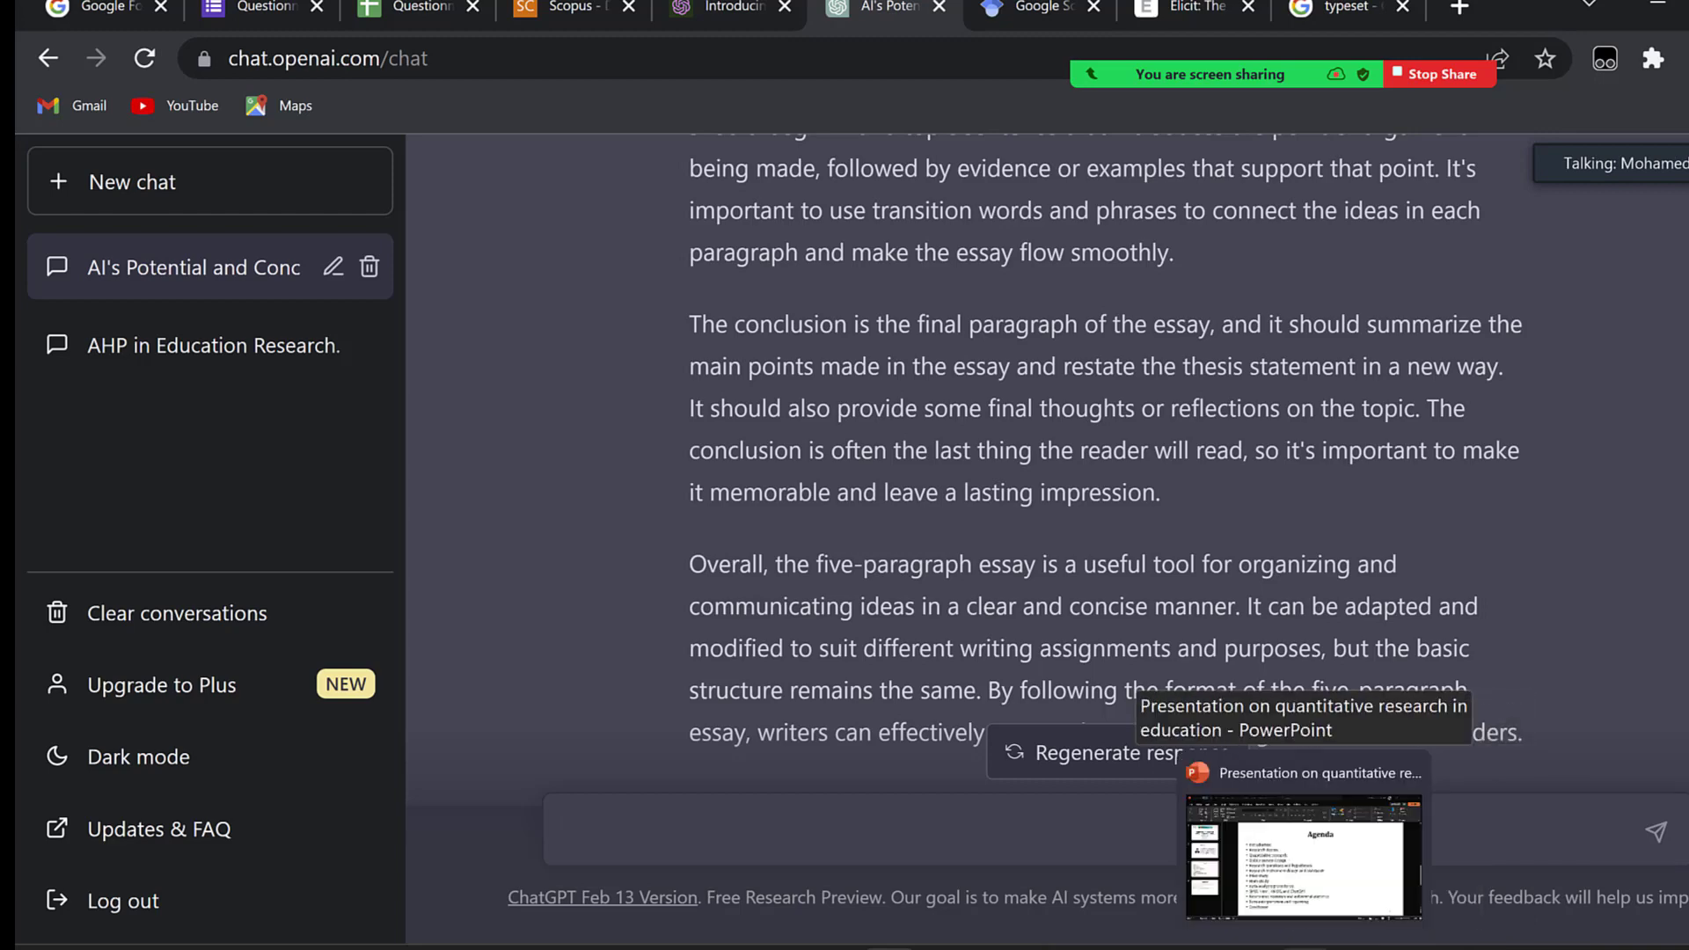
left_click(1300, 880)
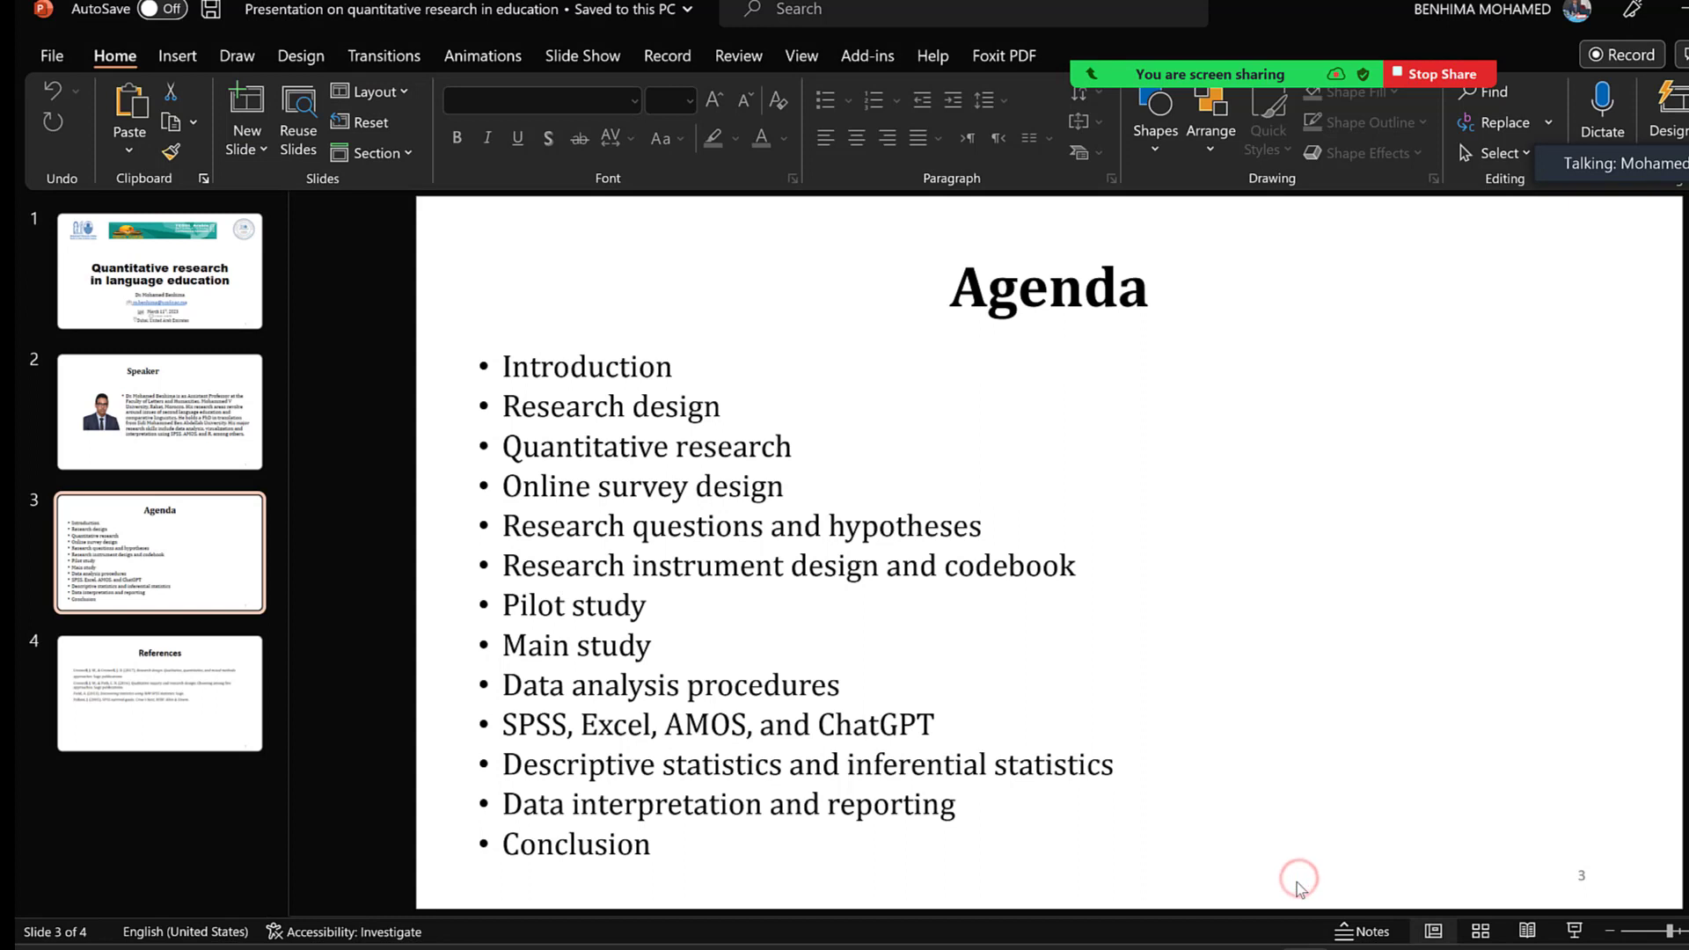